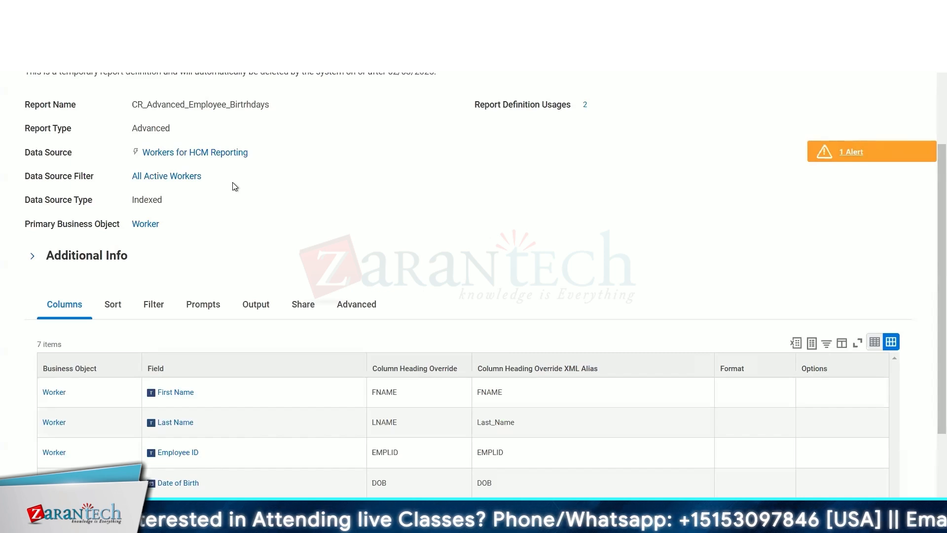
- Open the CR_Advanced_Employee_Birtrhdays custom report for editing
scroll(235, 186, "up", 3)
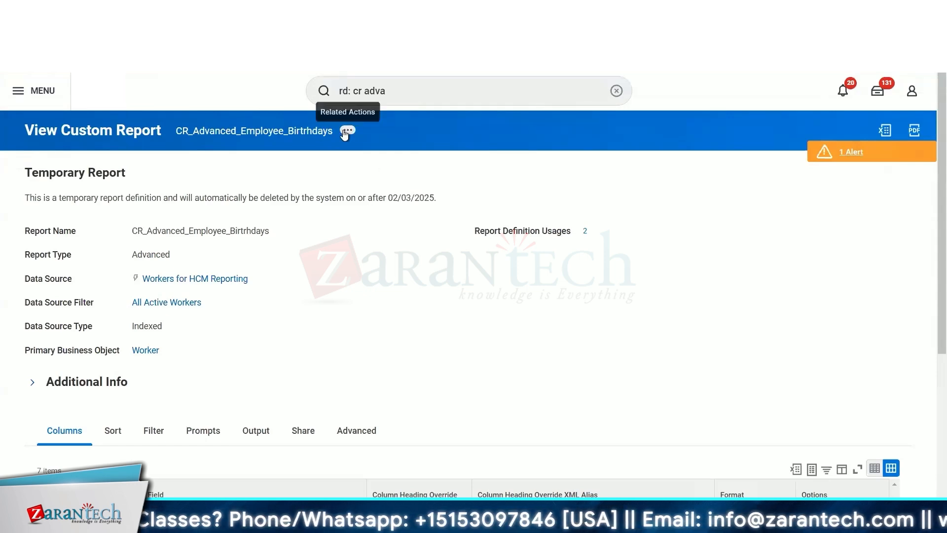
left_click(346, 131)
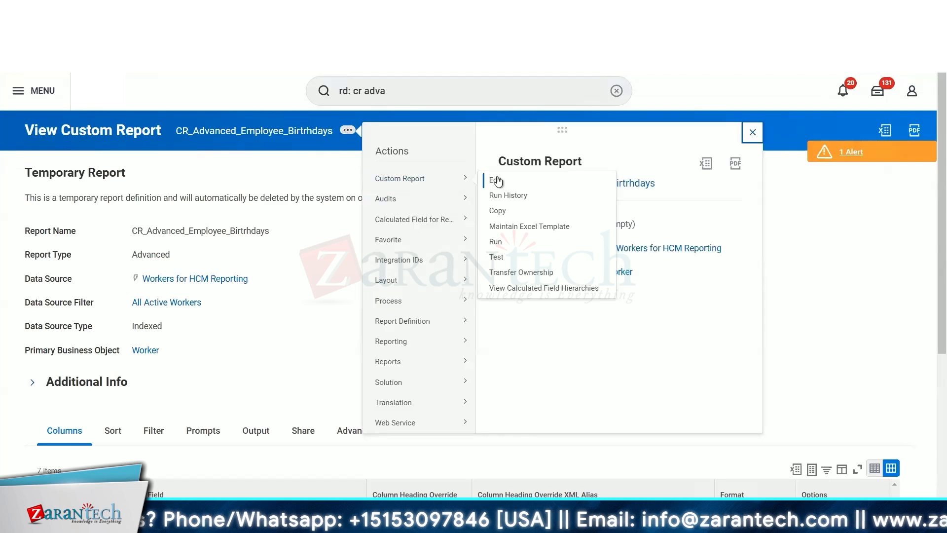
left_click(495, 181)
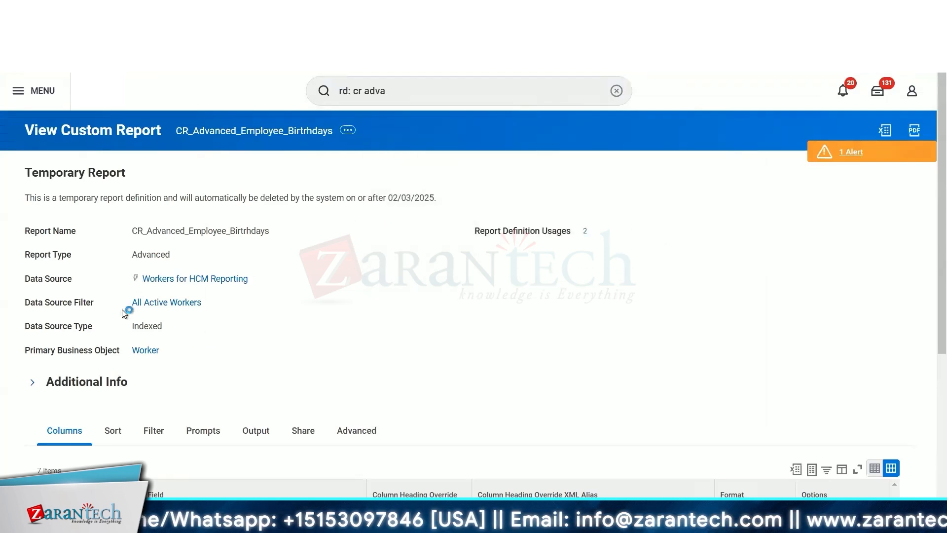
- Review the report's data source settings and its list of columns
scroll(298, 296, "down", 5)
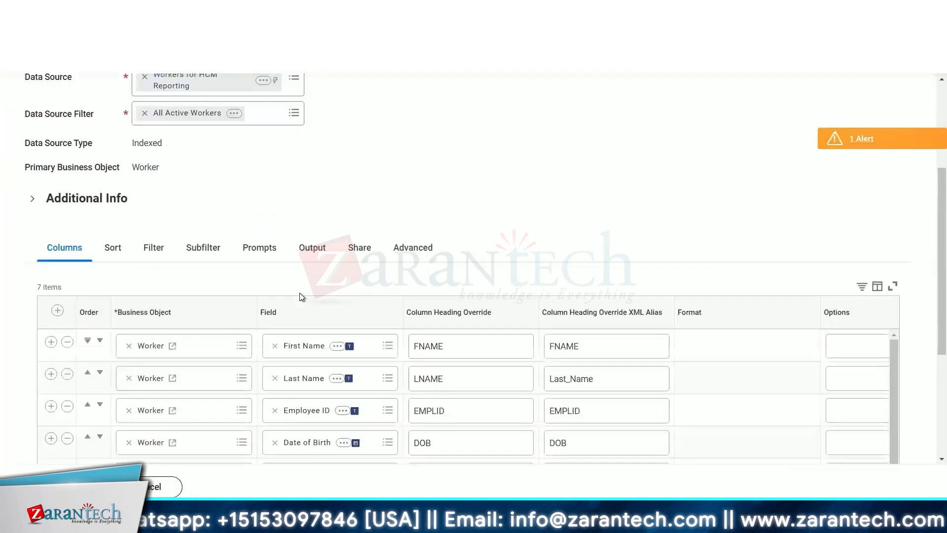
scroll(335, 152, "up", 2)
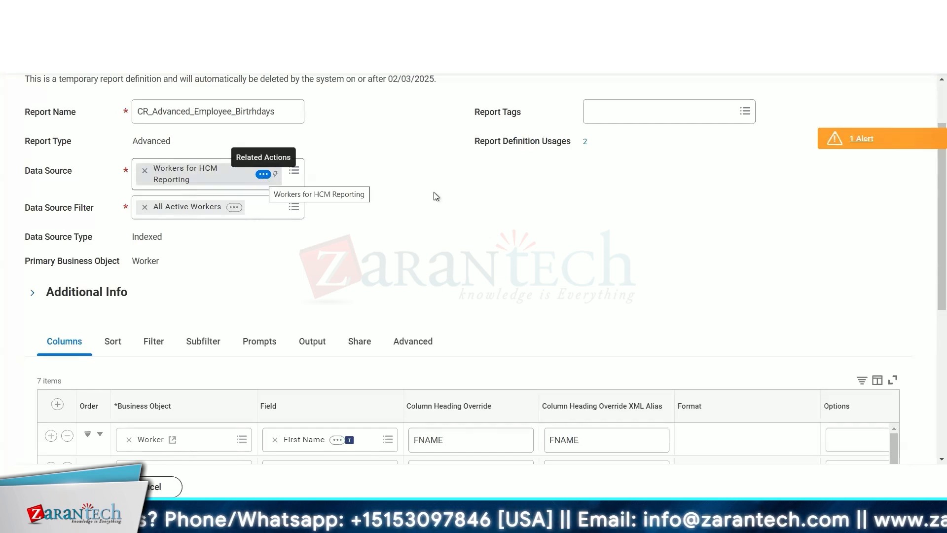
scroll(436, 196, "down", 3)
scroll(471, 137, "up", 3)
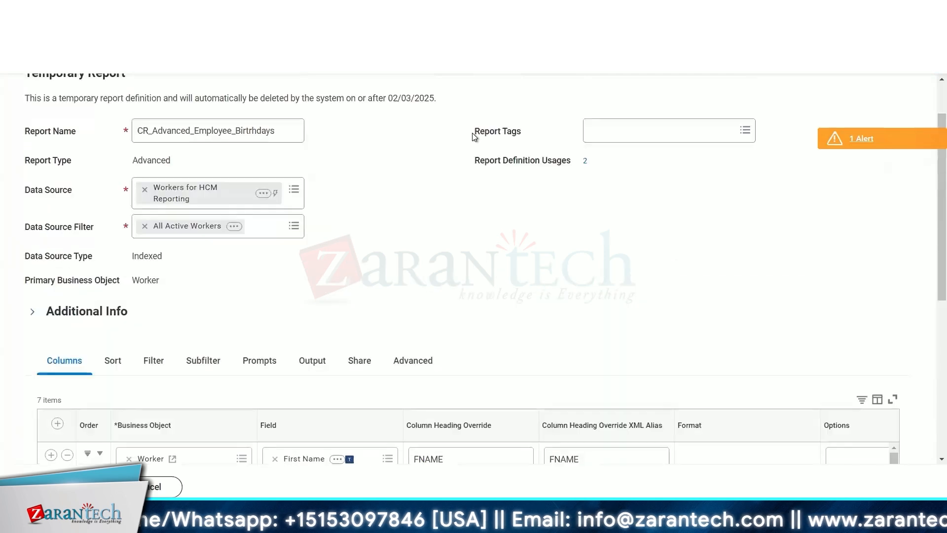
scroll(472, 137, "up", 2)
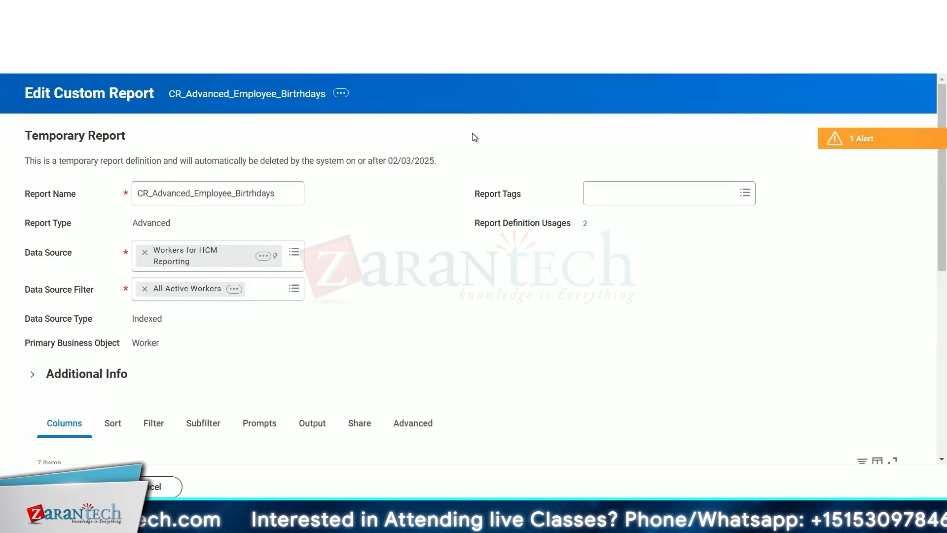
scroll(293, 168, "down", 3)
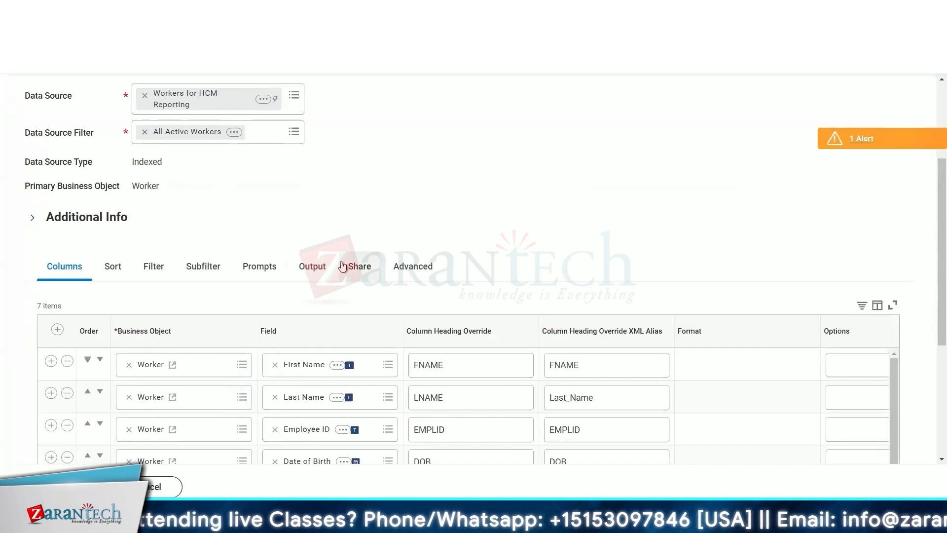
scroll(342, 262, "up", 3)
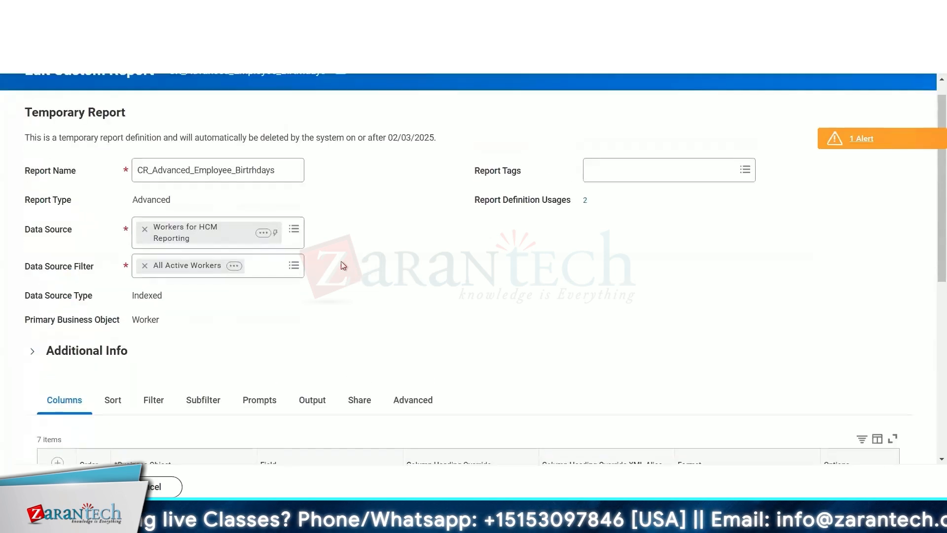
scroll(343, 265, "down", 5)
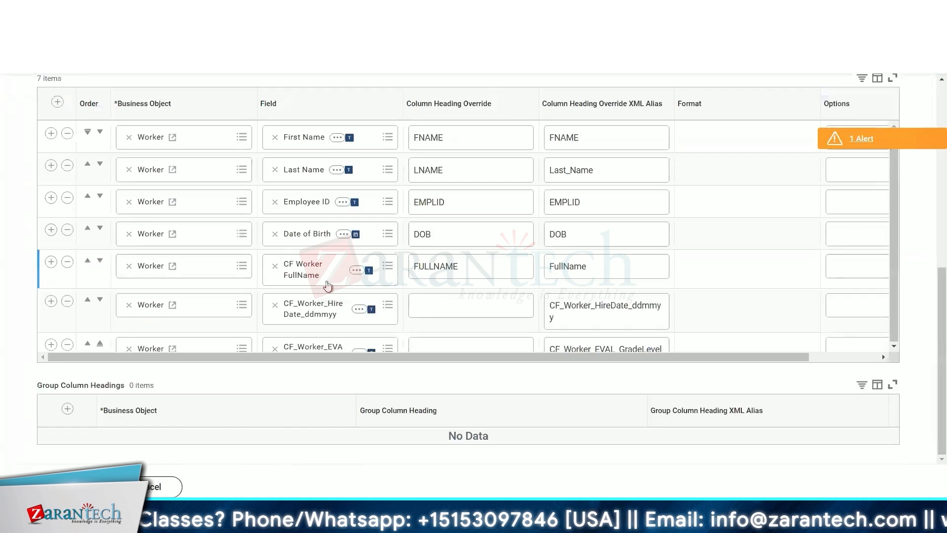
scroll(328, 286, "down", 1)
- Add a new column row below the last column in the report's column list
left_click(50, 325)
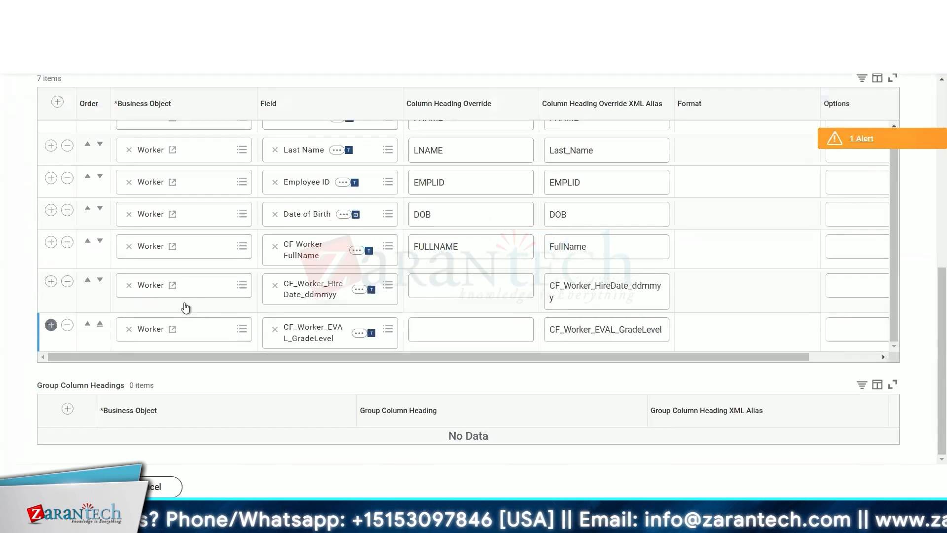
scroll(184, 303, "down", 1)
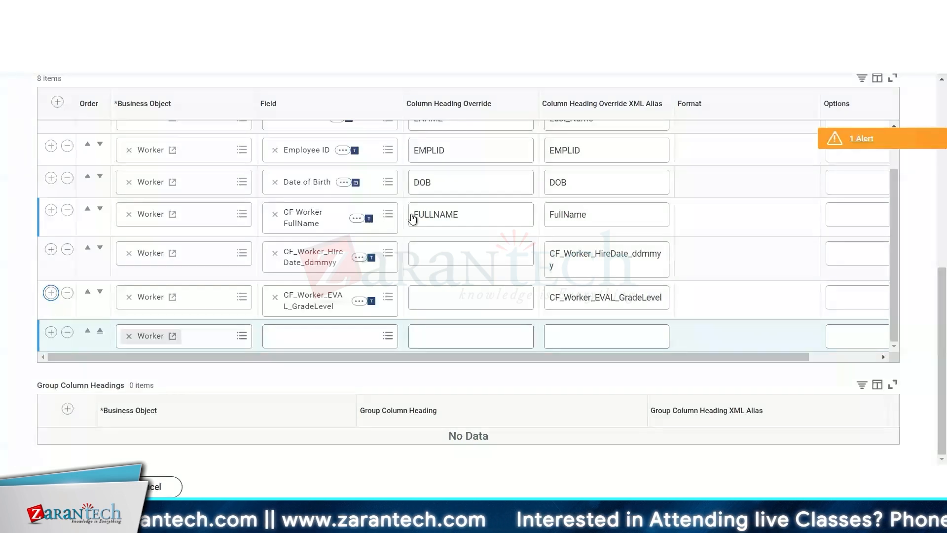
scroll(406, 181, "up", 2)
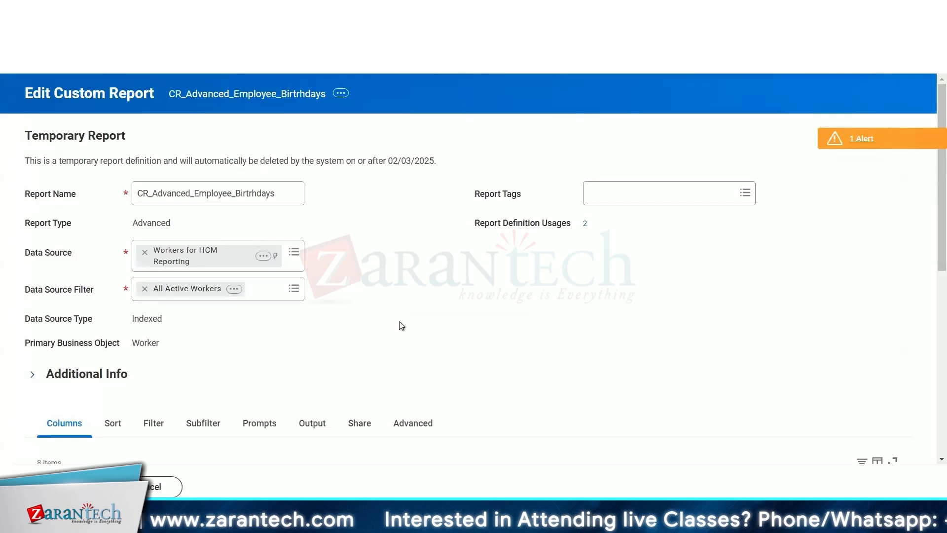
left_click(377, 154)
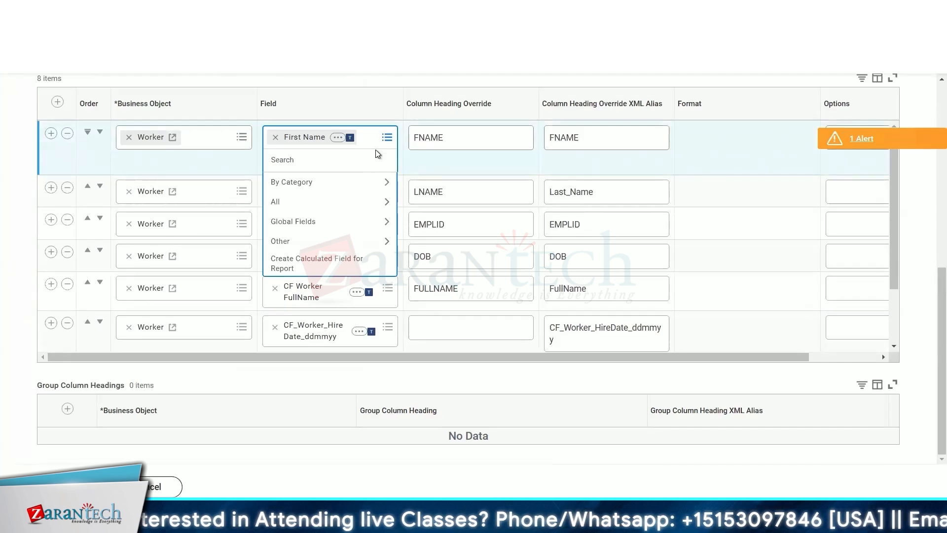
scroll(378, 102, "up", 3)
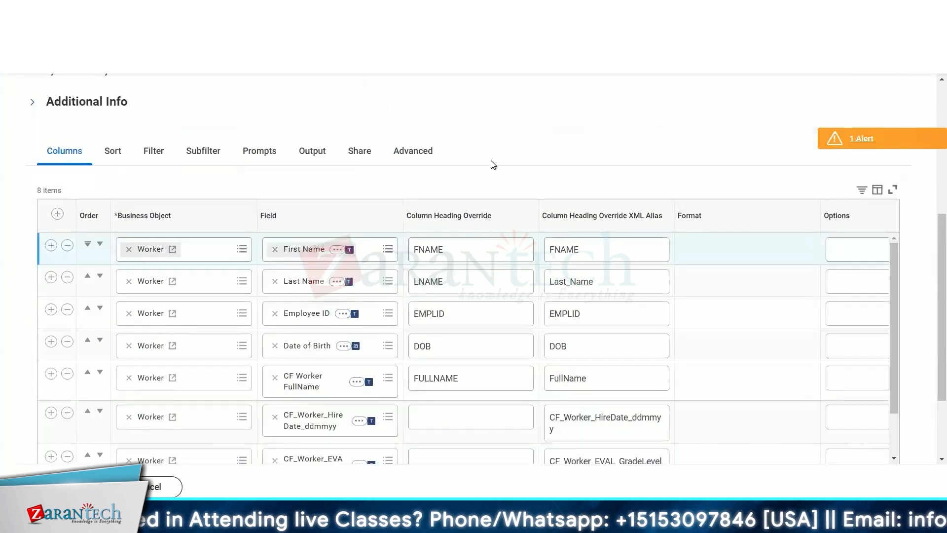
scroll(492, 164, "down", 3)
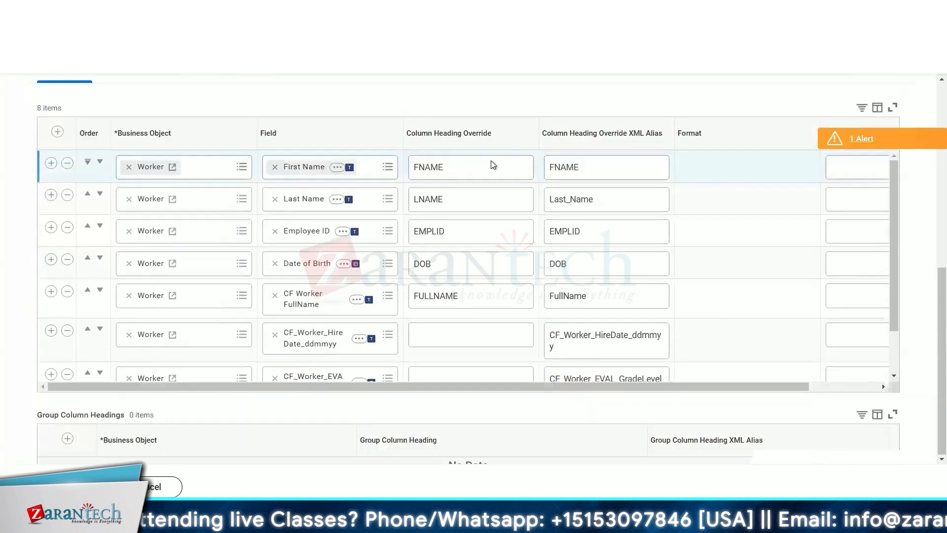
scroll(492, 169, "down", 3)
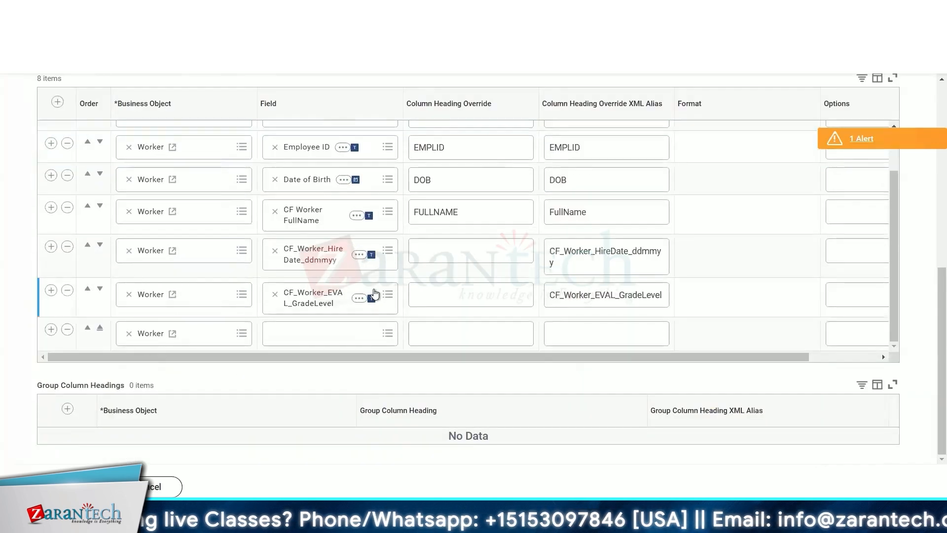
- Choose Create Calculated Field for Report from the new row's field prompt
left_click(296, 334)
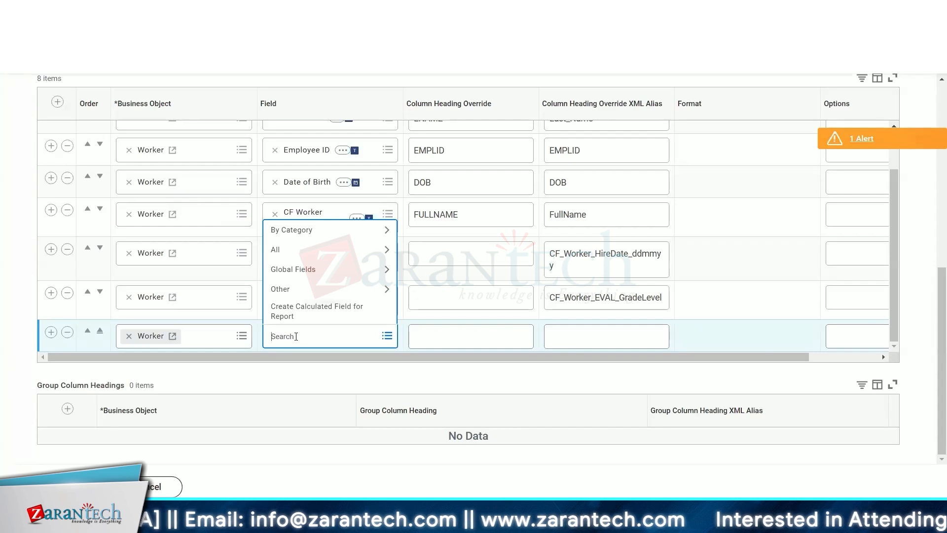
left_click(283, 305)
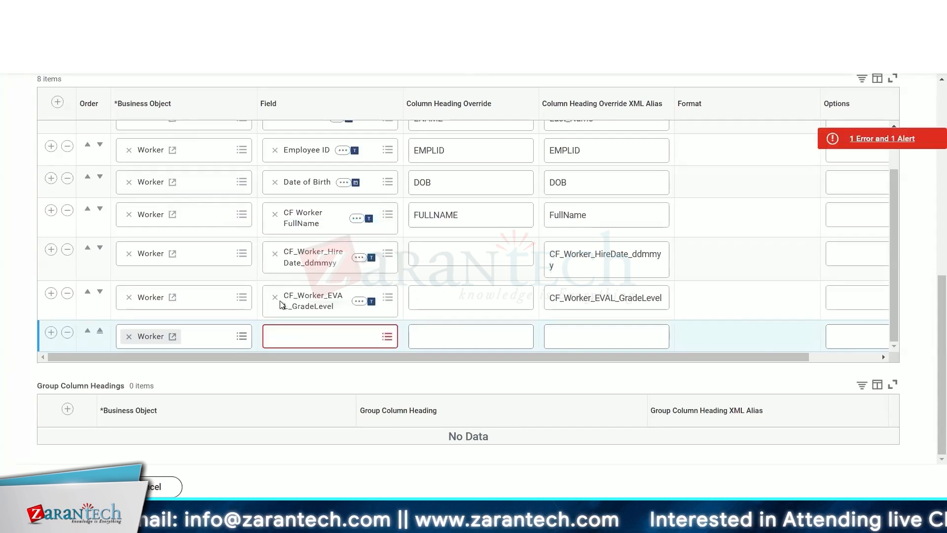
left_click(305, 335)
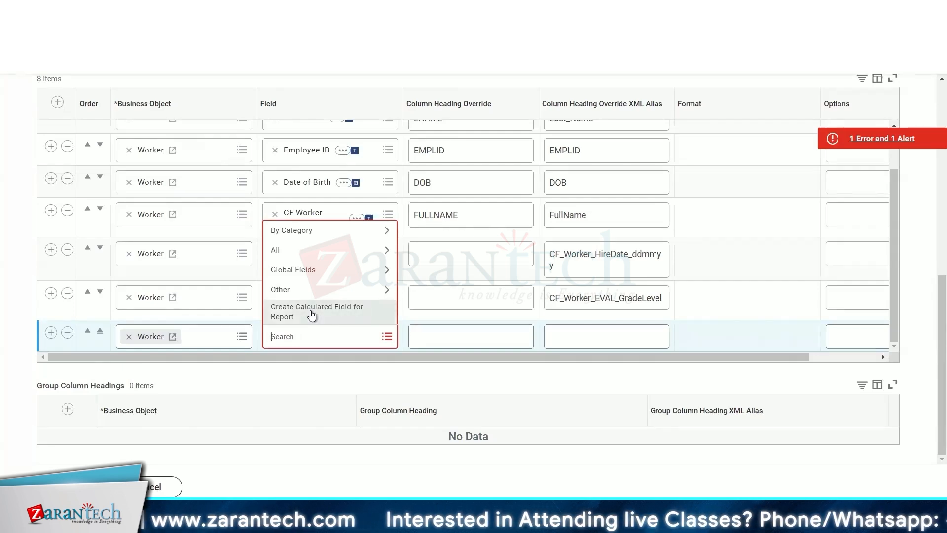
left_click(311, 314)
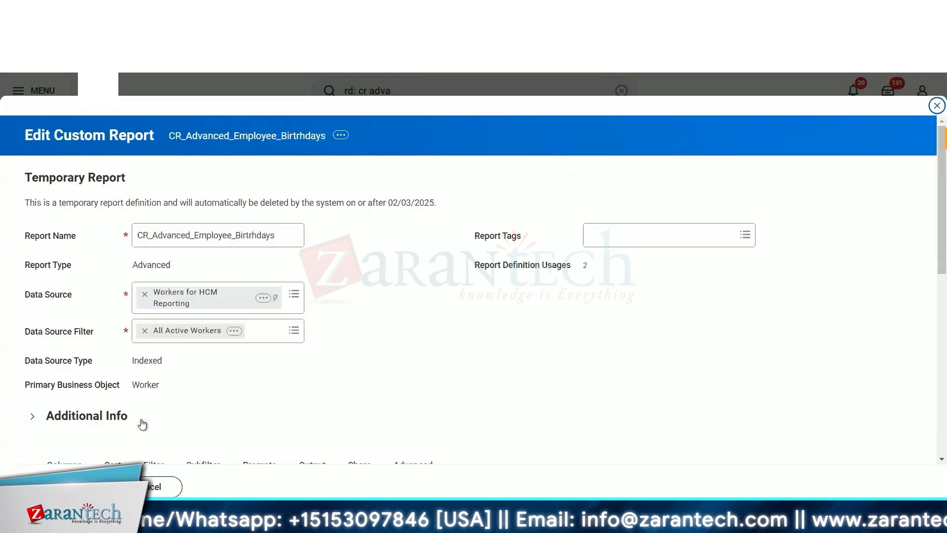
- Open the CF_Worker_EVAL_GradeLevel calculated field and view where it is used
scroll(206, 322, "down", 8)
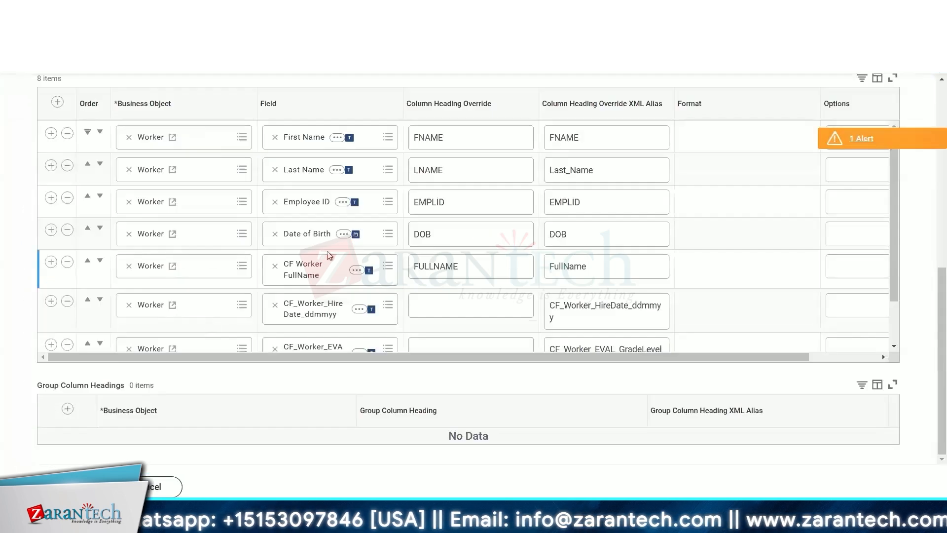
scroll(318, 266, "down", 2)
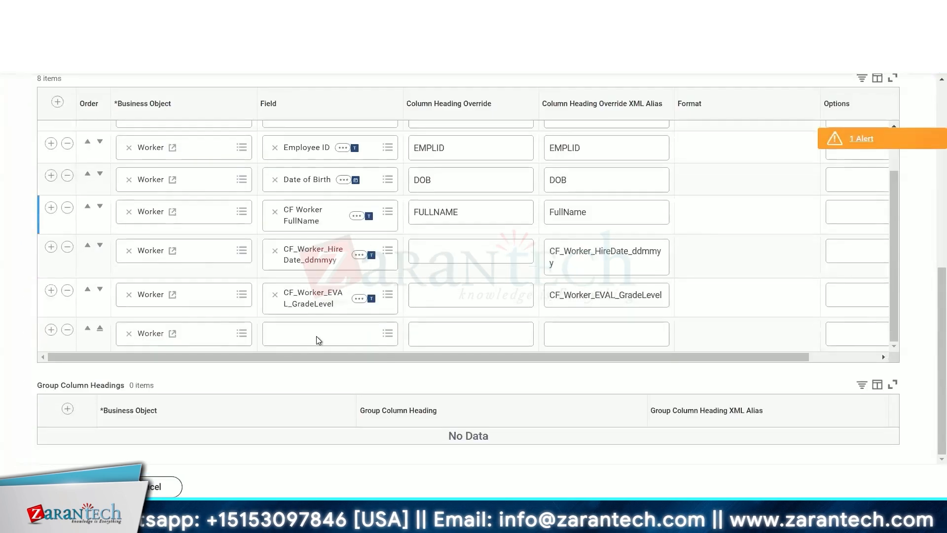
left_click(359, 300)
left_click(395, 309)
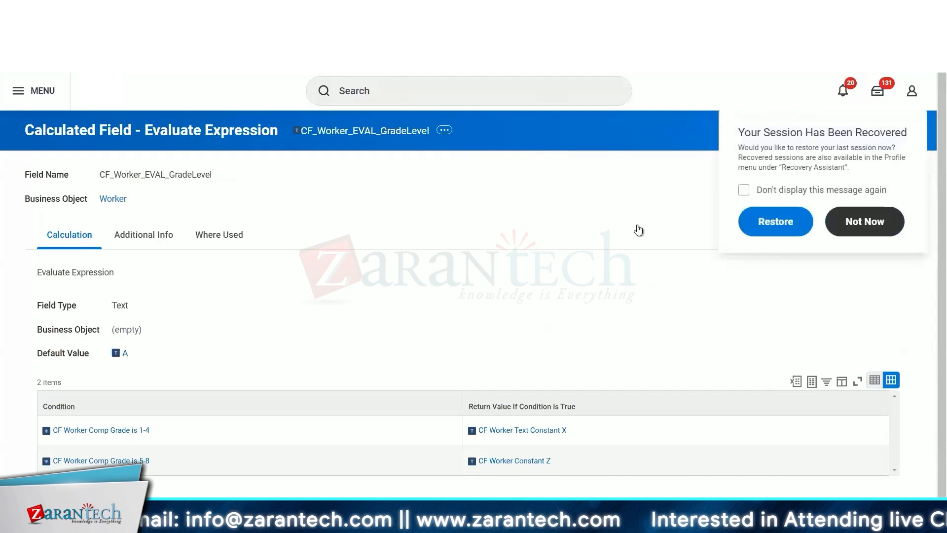
left_click(215, 232)
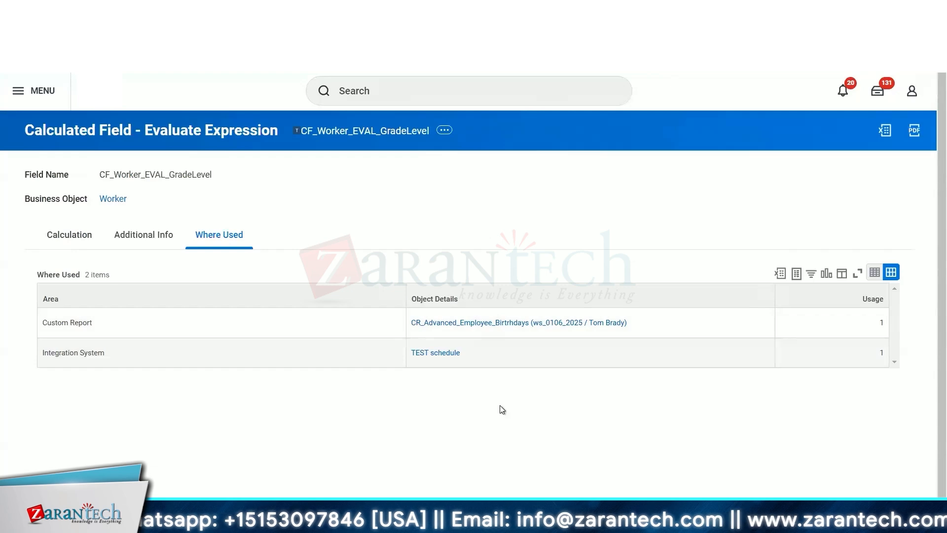
left_click(443, 132)
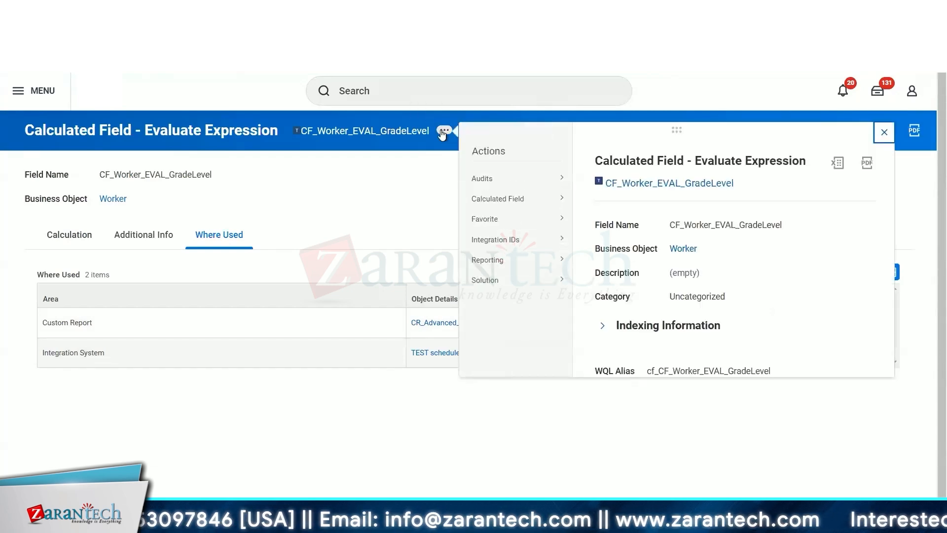
mouse_move(504, 187)
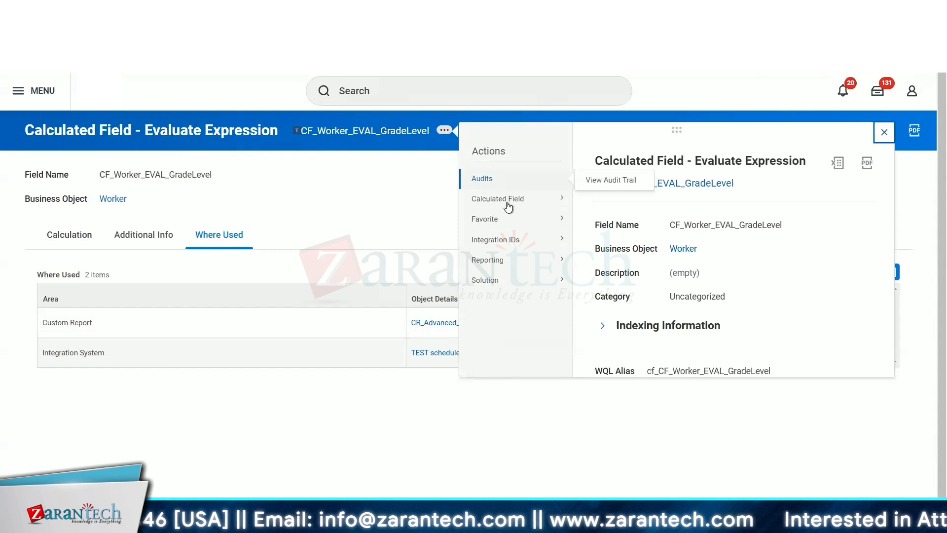
mouse_move(509, 207)
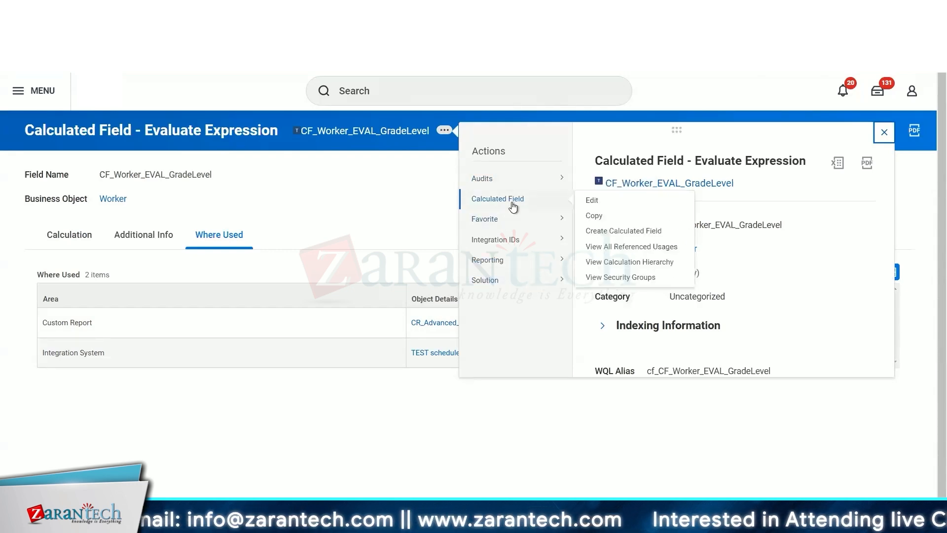
- Search for the Start Proxy task
left_click(392, 94)
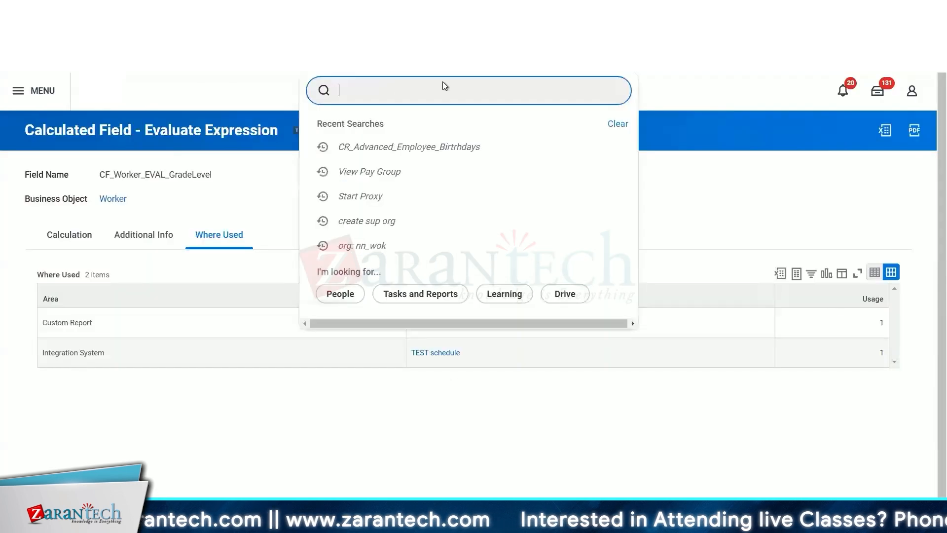
type("start proxu")
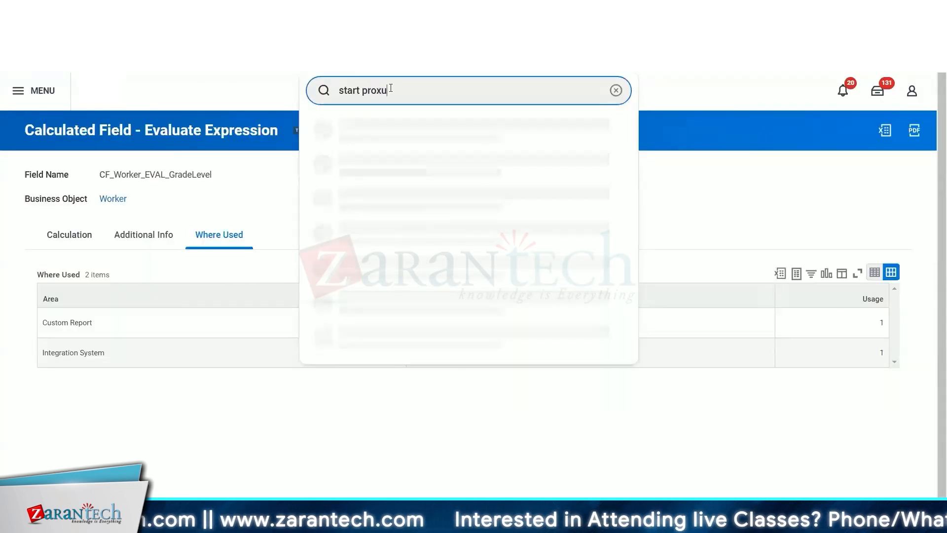
key("BackSpace")
left_click(368, 136)
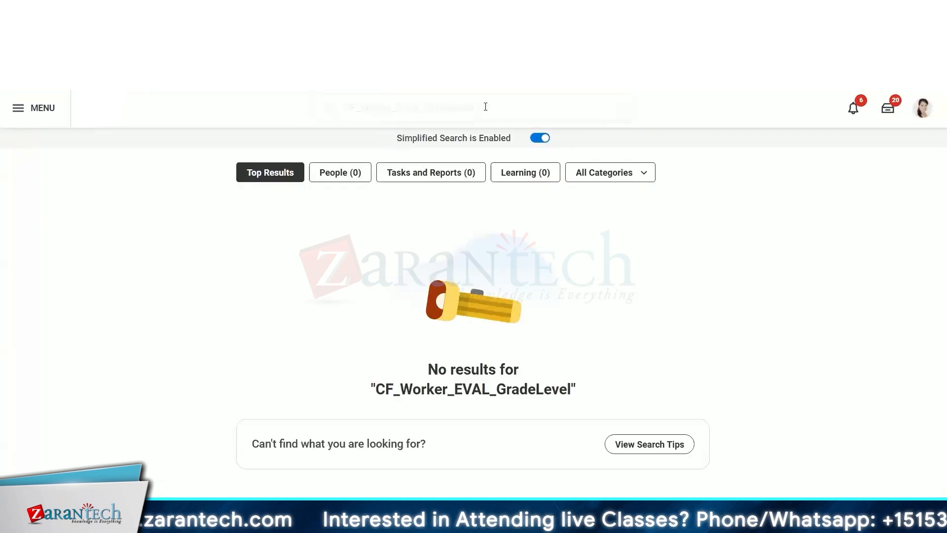
- Search for view cal tasks and review the custom report's columns
left_click_drag(474, 108, 342, 117)
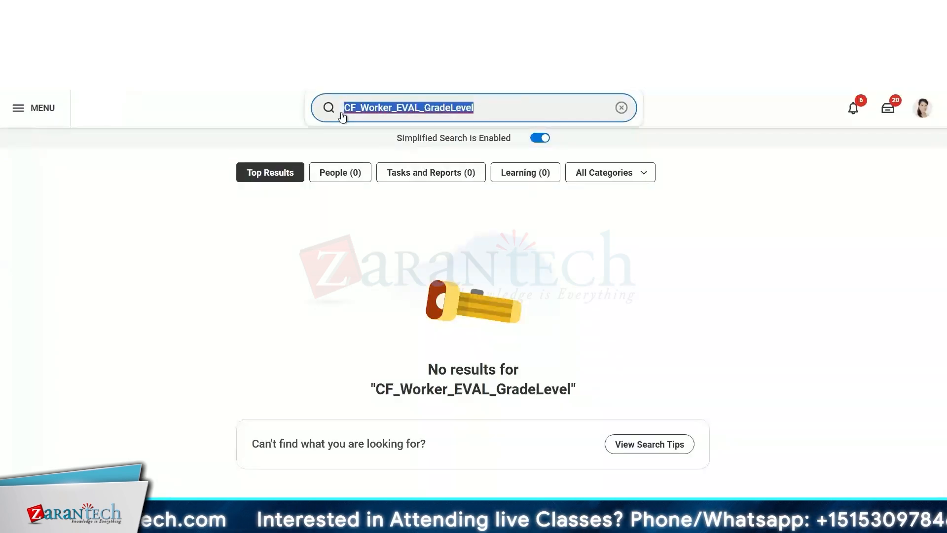
type("view cal")
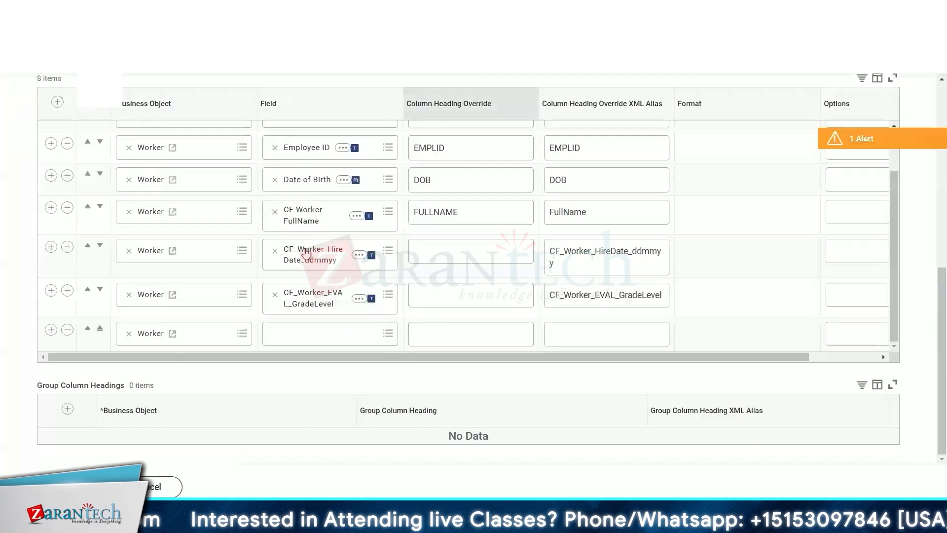
scroll(882, 353, "up", 2)
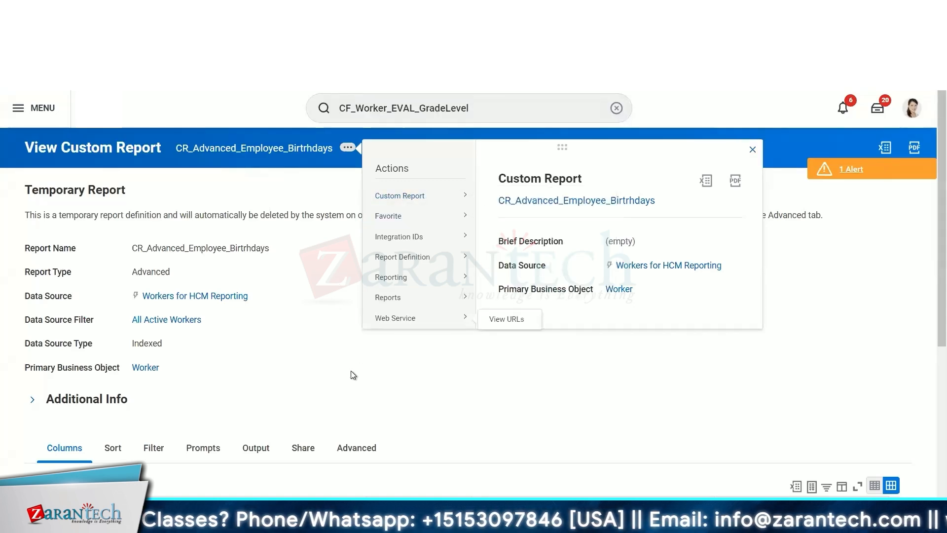
scroll(350, 370, "down", 5)
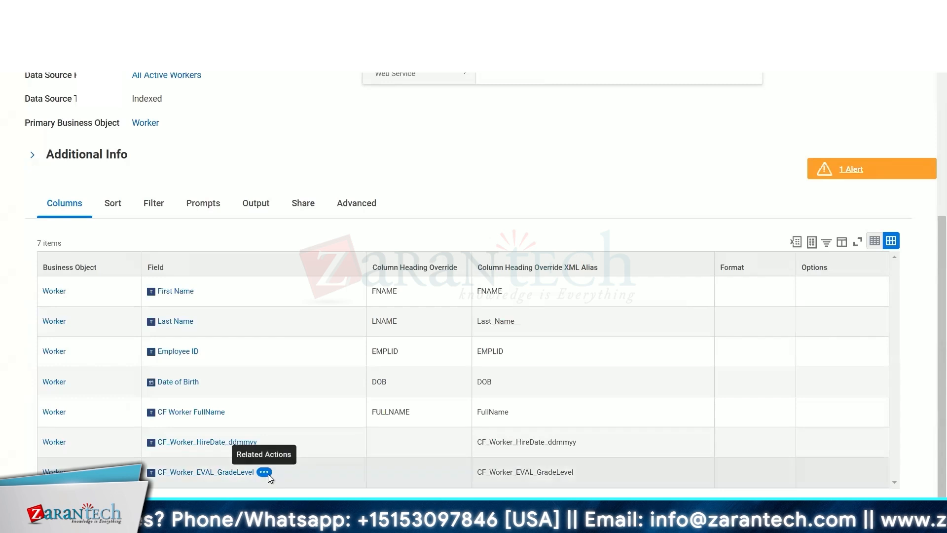
- Open the related actions of the CF_Worker_EVAL_GradeLevel column field in the report's column grids
left_click(264, 472)
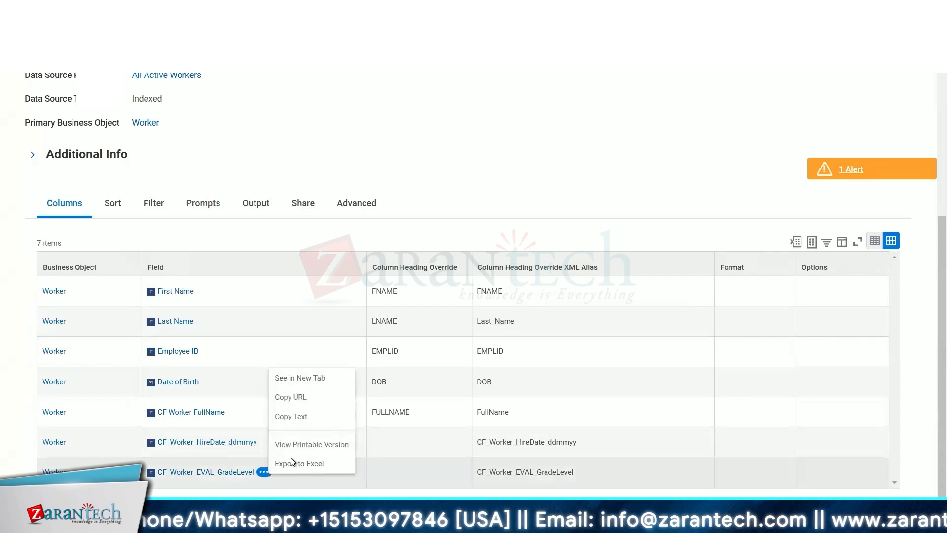
left_click(264, 472)
mouse_move(349, 285)
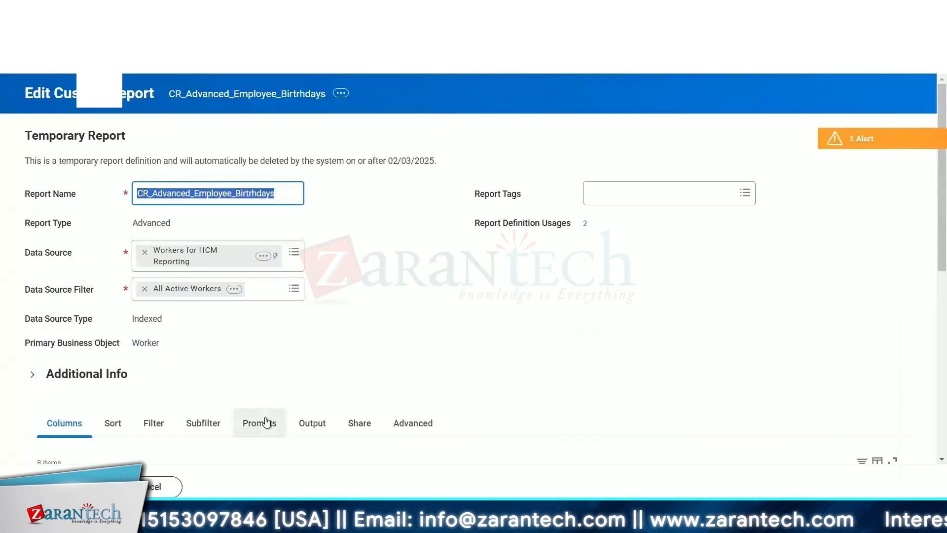
scroll(266, 422, "down", 6)
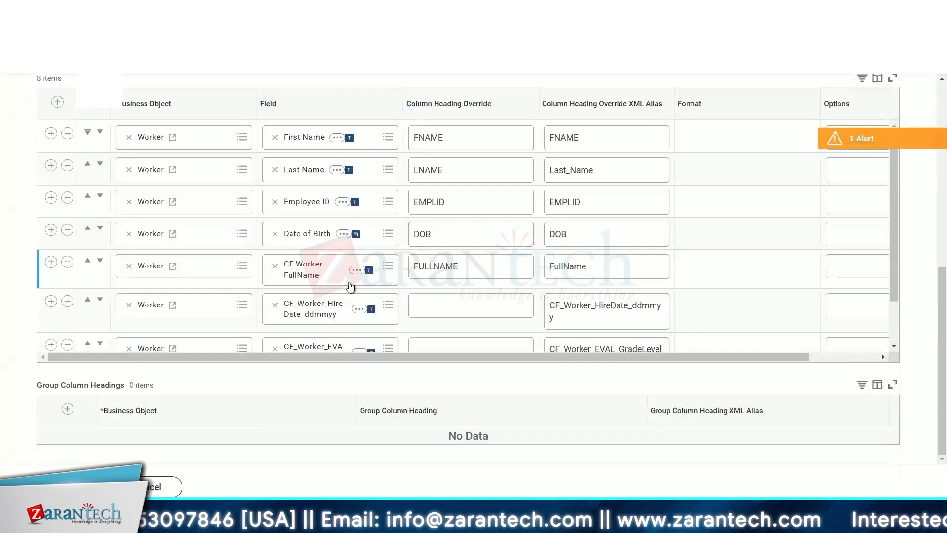
scroll(355, 311, "down", 2)
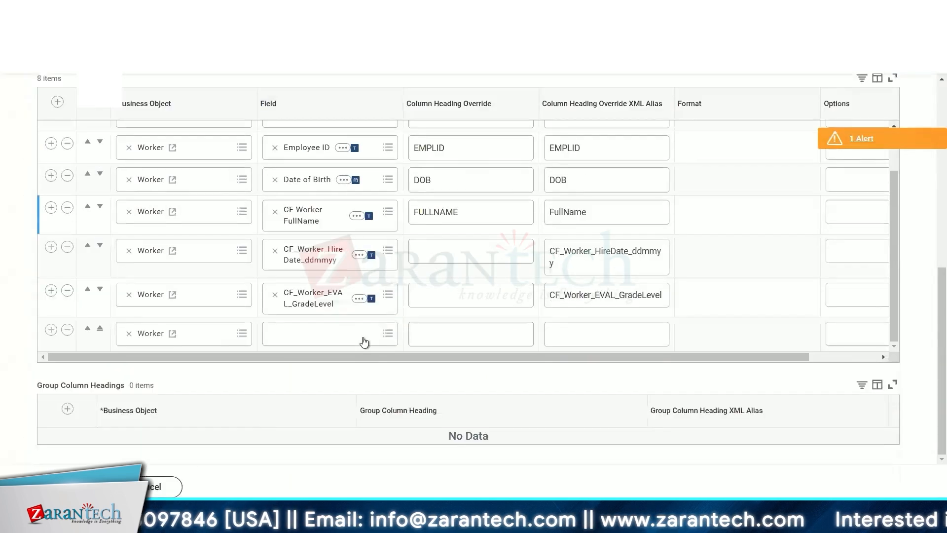
left_click(359, 299)
left_click(360, 300)
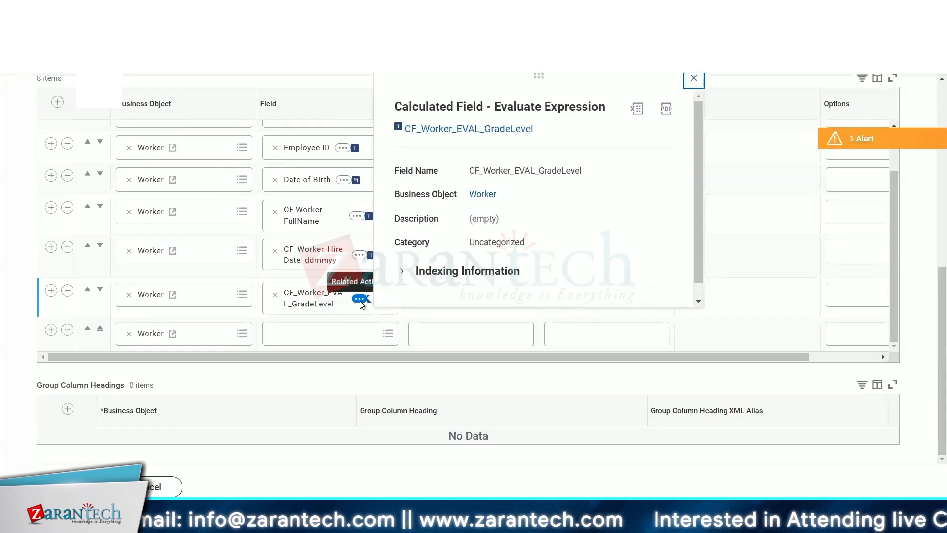
- Switch to the CF_Worker_EVAL_GradeLevel calculated field's page and open its Where Used tab
key("ctrl+Tab")
scroll(340, 197, "up", 5)
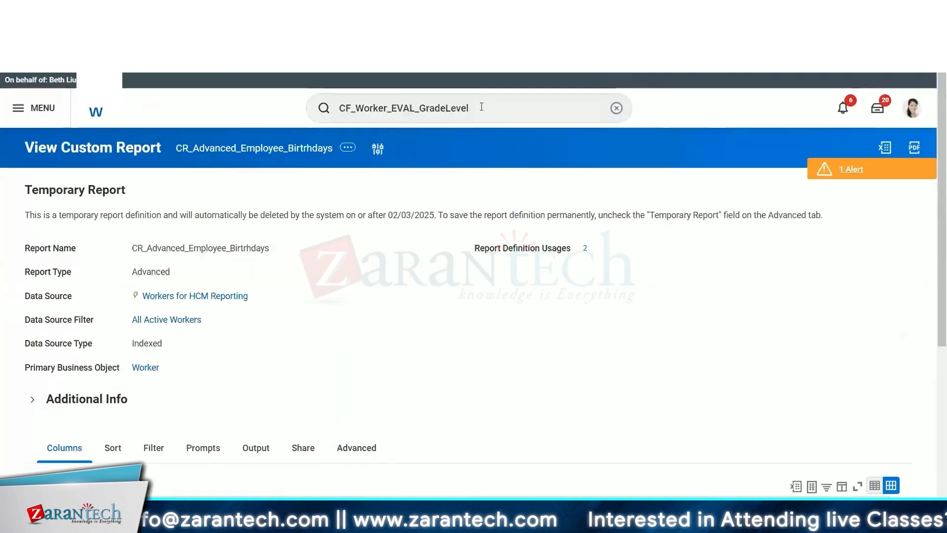
key("ctrl+Tab")
left_click(220, 234)
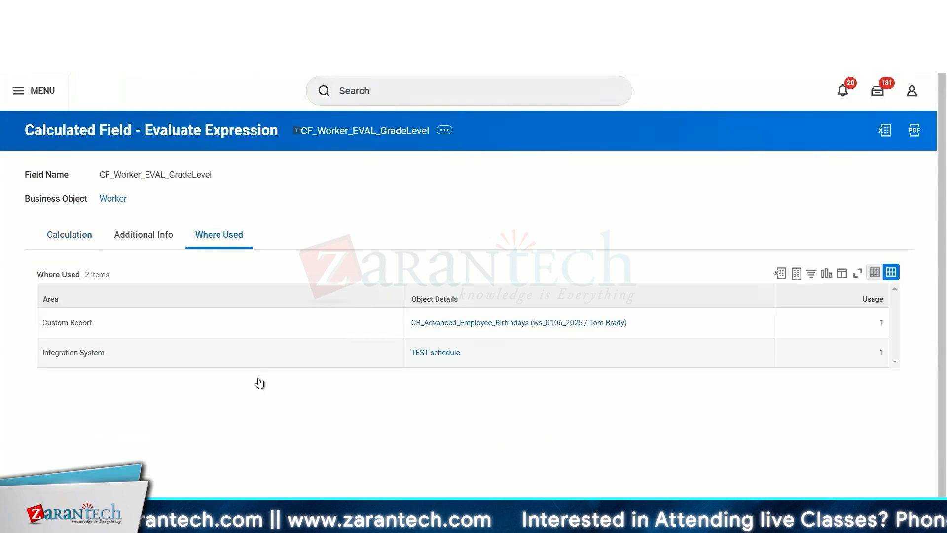
- Browse the calculated field's related actions menu
left_click(446, 131)
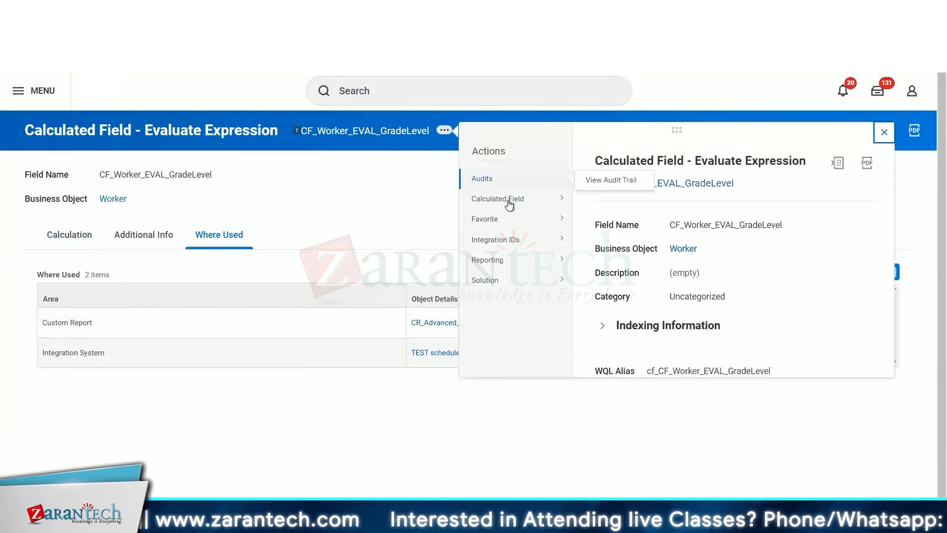
mouse_move(510, 204)
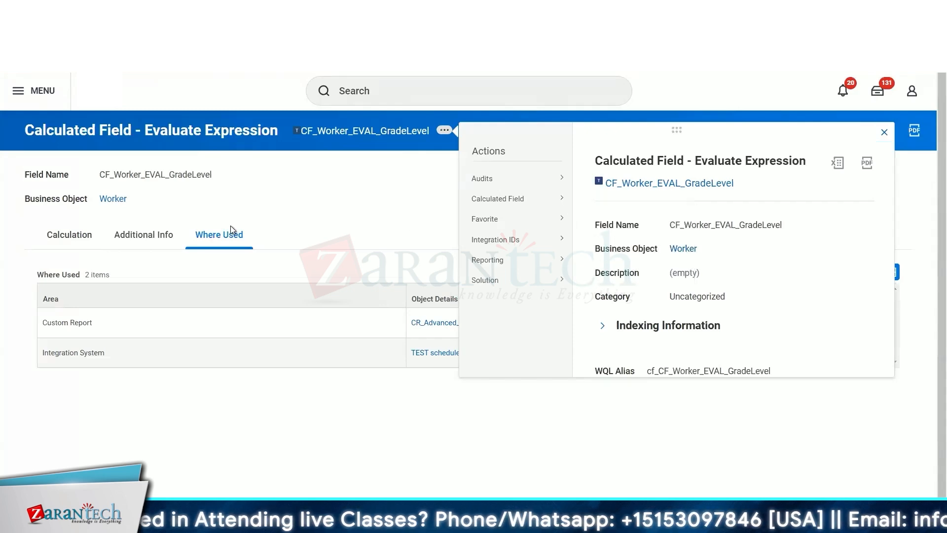
left_click(409, 227)
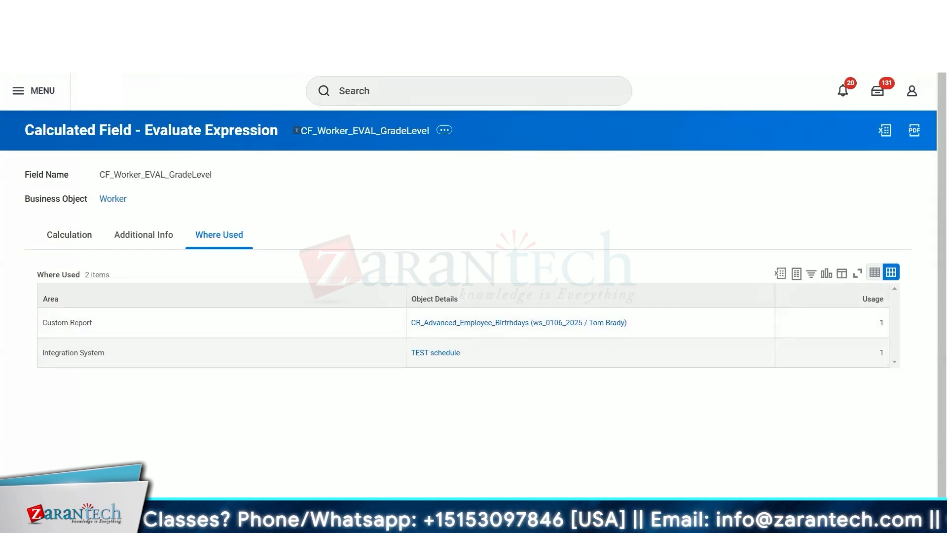
left_click(345, 10)
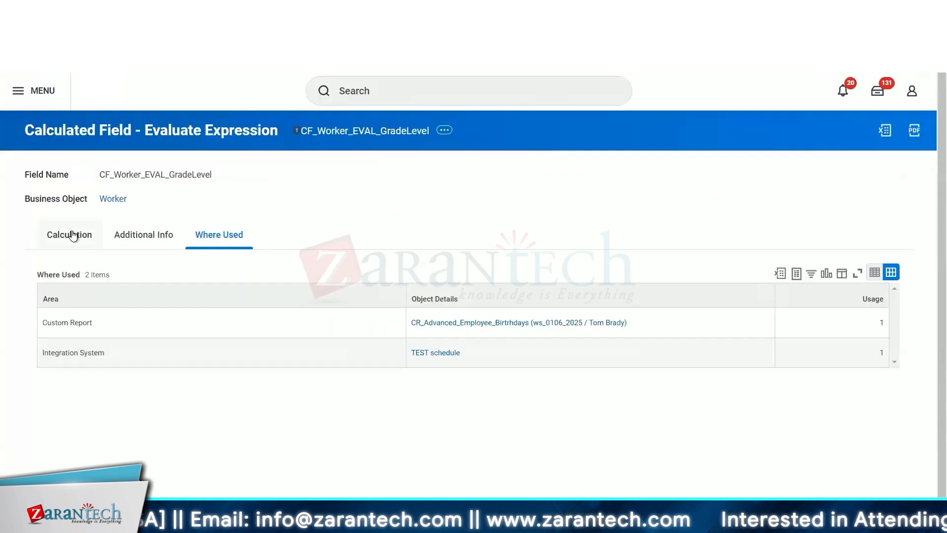
- View the calculated field's audit trail with the From Moment set to 01/01/2025
left_click_drag(72, 236, 446, 140)
left_click(446, 136)
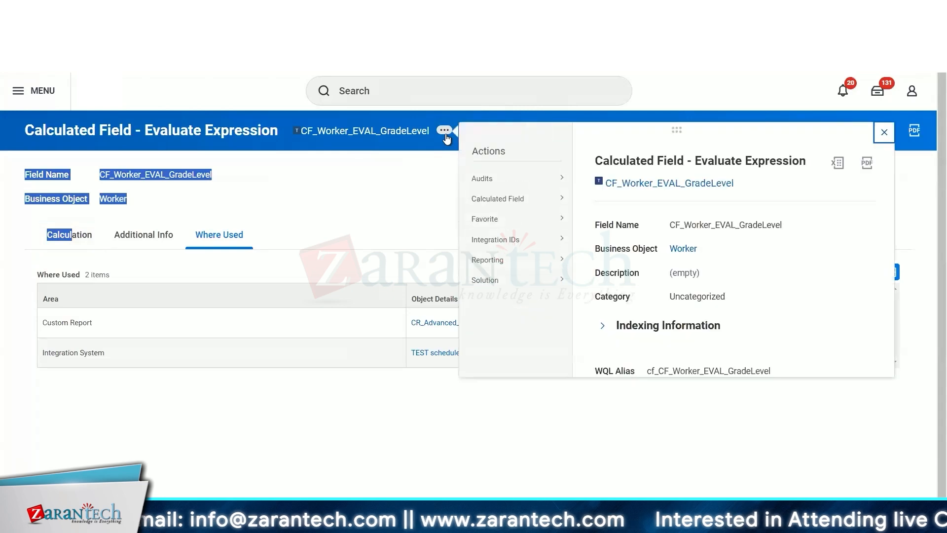
mouse_move(509, 239)
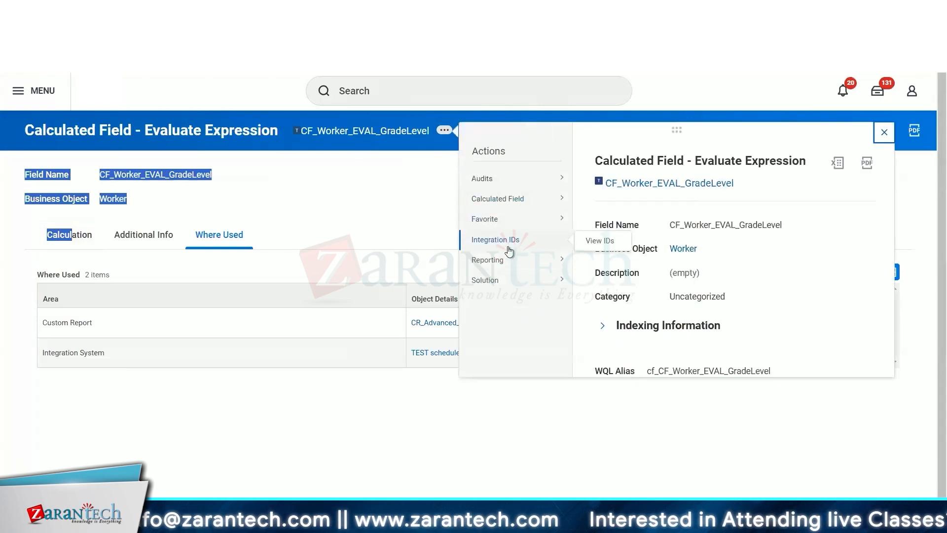
mouse_move(506, 192)
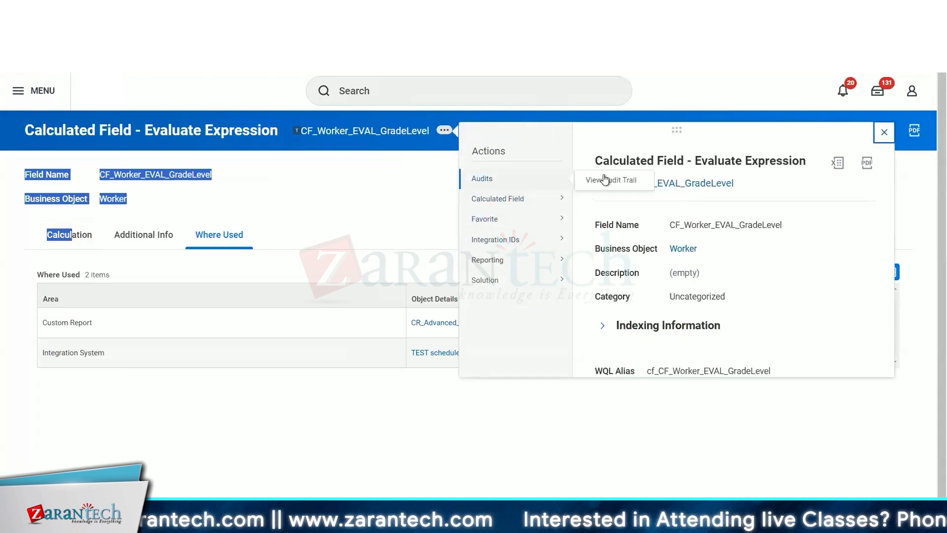
left_click(604, 181)
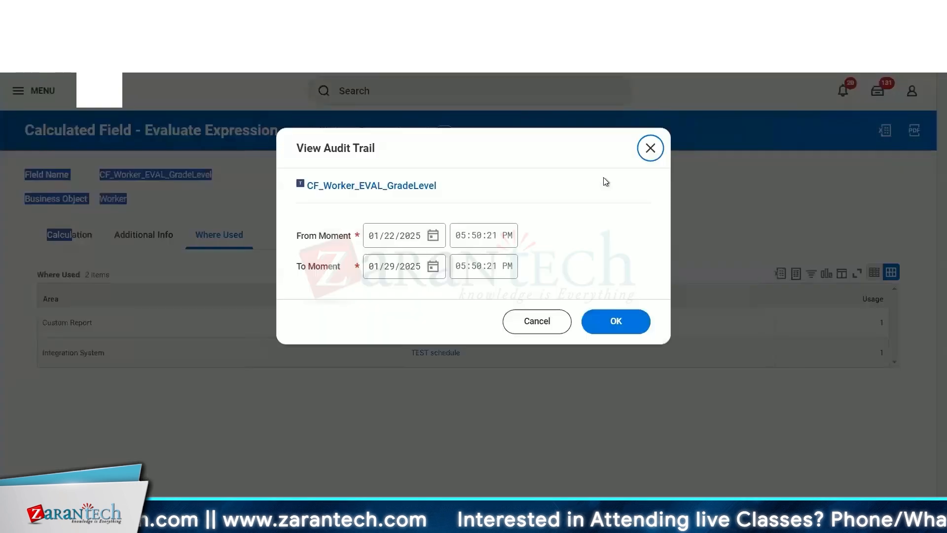
left_click(436, 237)
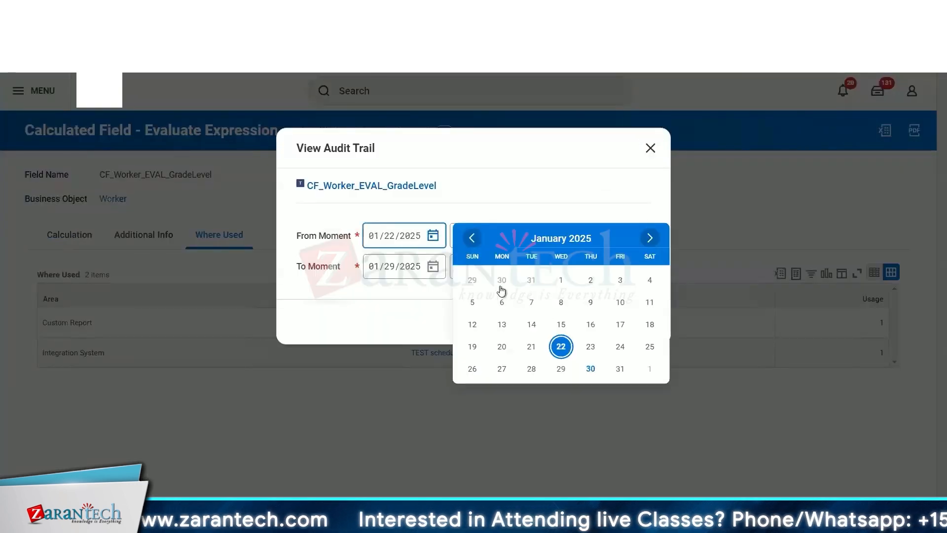
left_click(561, 280)
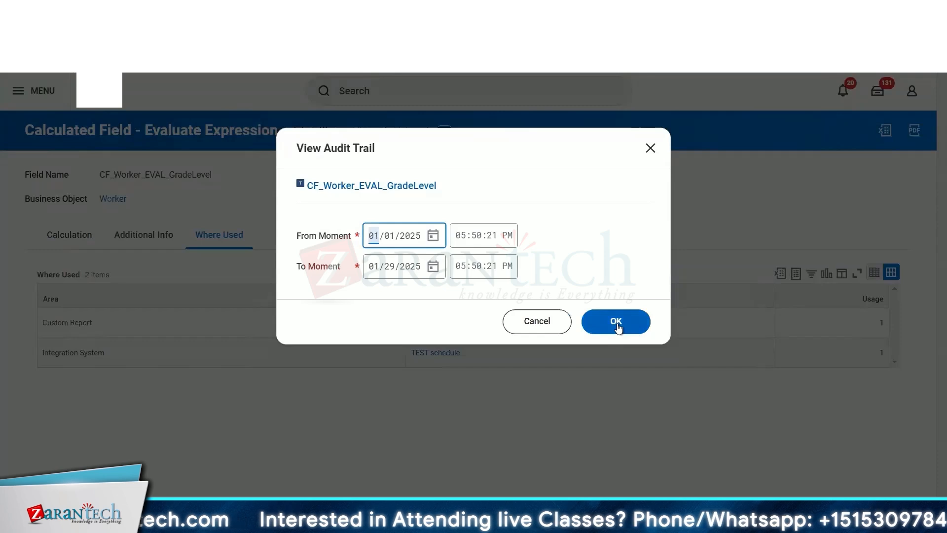
left_click(617, 324)
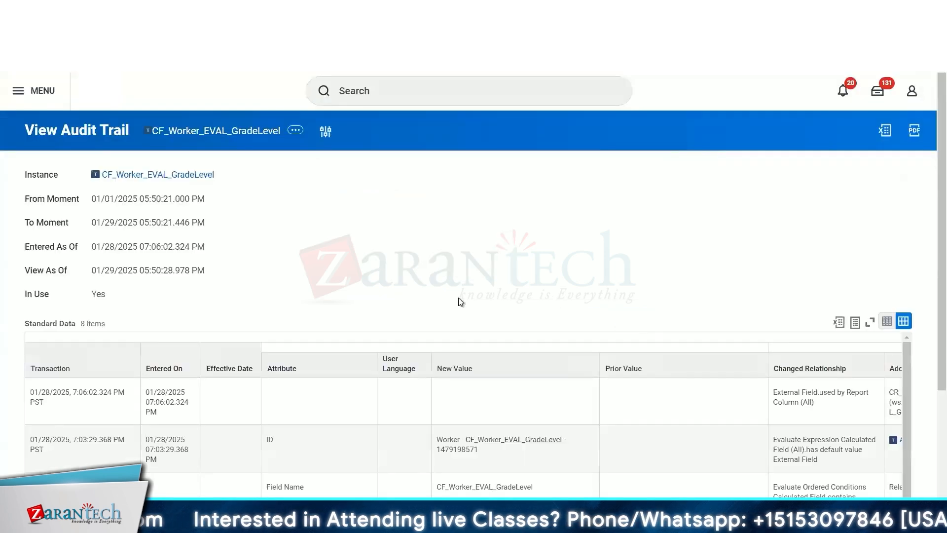
- Examine the audit trail entries, including the changed relationships, added values and user columns
scroll(458, 297, "down", 3)
scroll(561, 398, "down", 2)
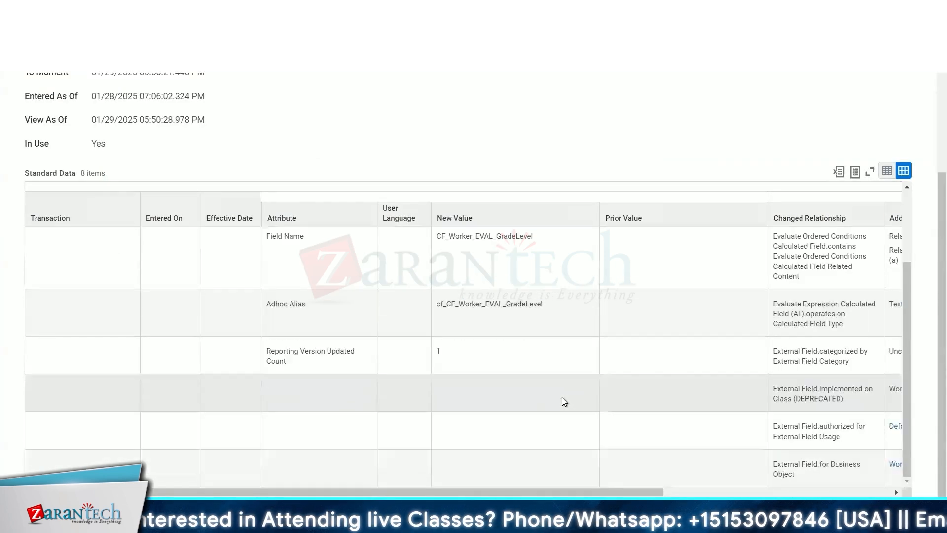
scroll(561, 398, "up", 2)
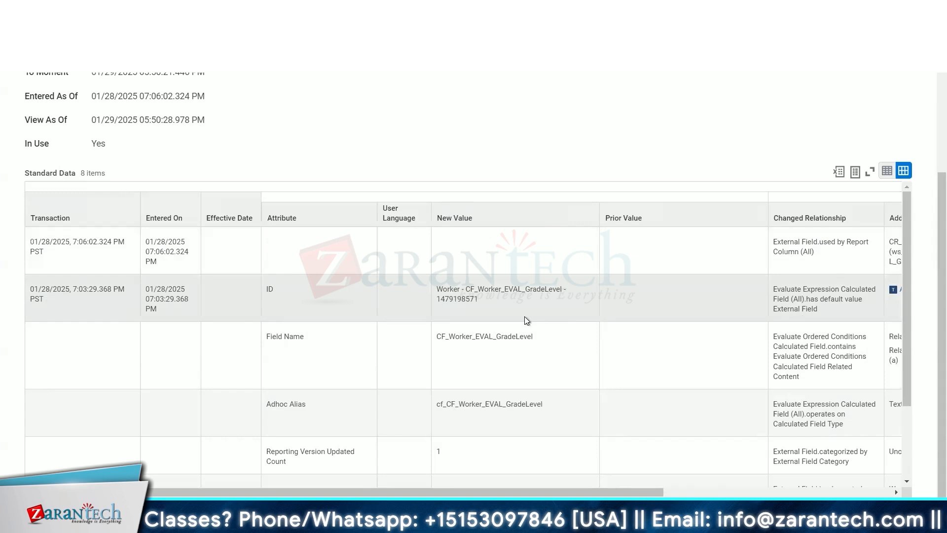
scroll(215, 315, "down", 2)
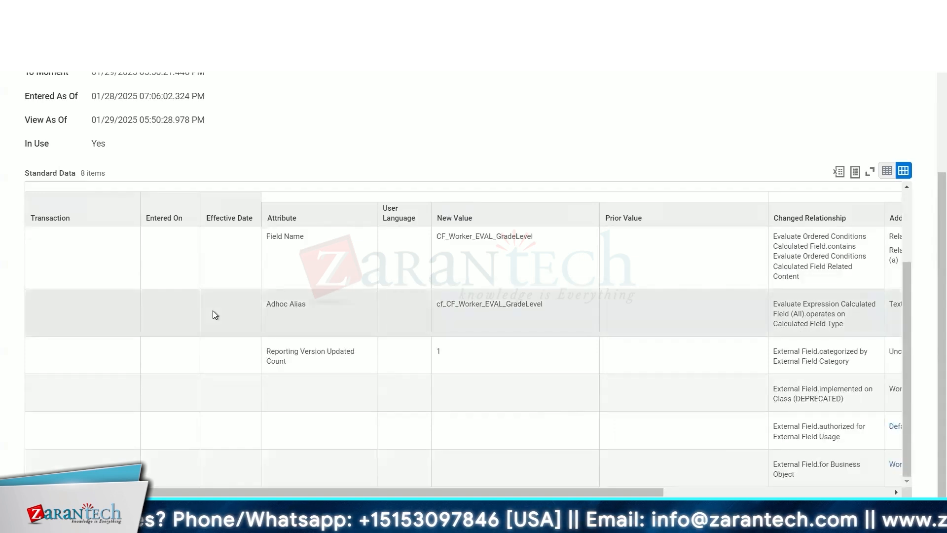
scroll(212, 313, "up", 2)
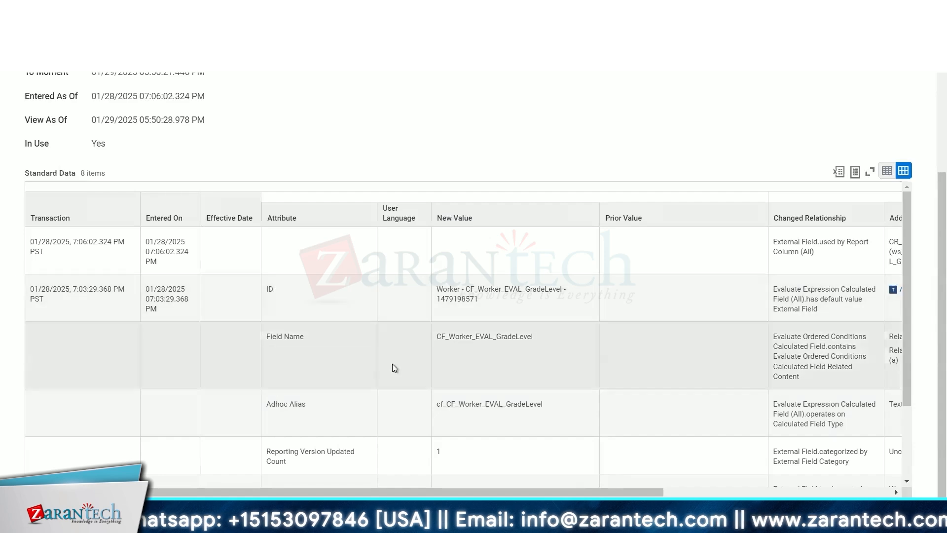
scroll(491, 363, "down", 2)
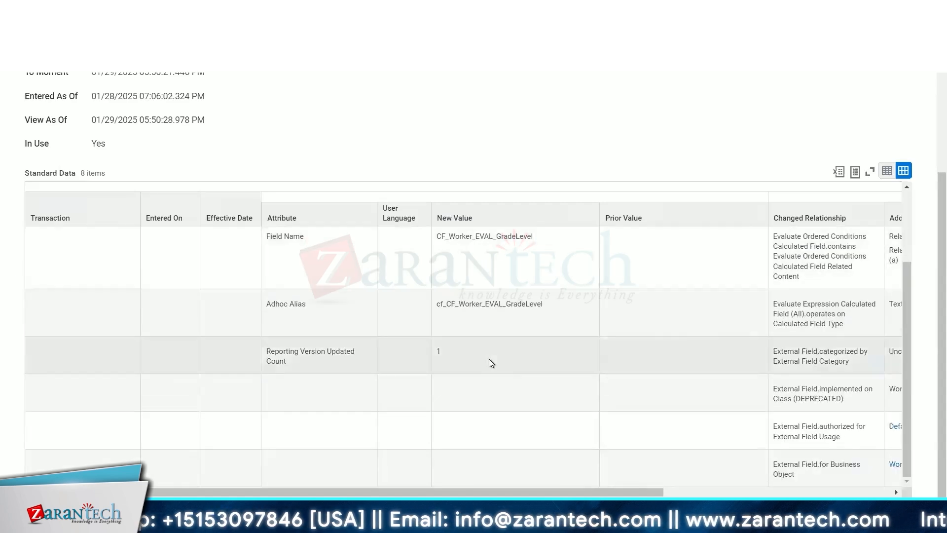
scroll(492, 363, "right", 5)
scroll(638, 354, "up", 3)
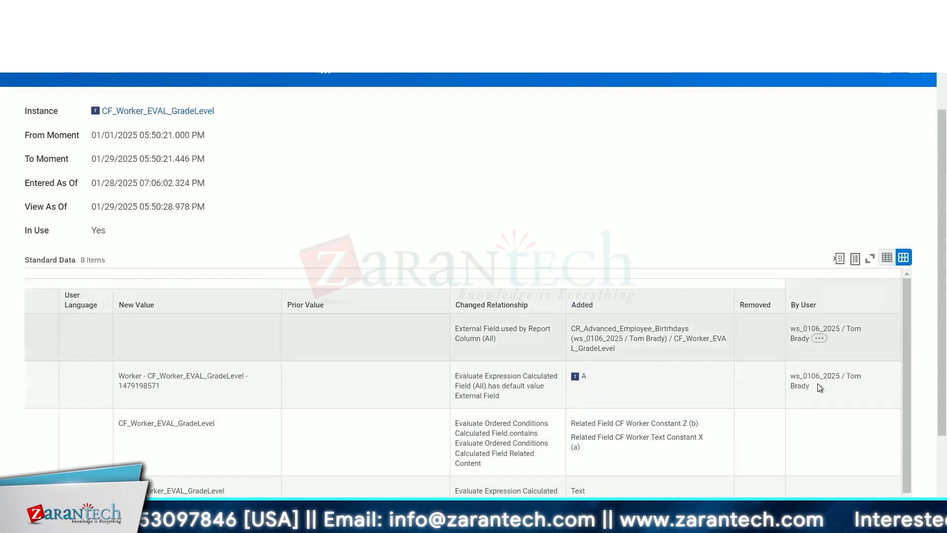
mouse_move(818, 385)
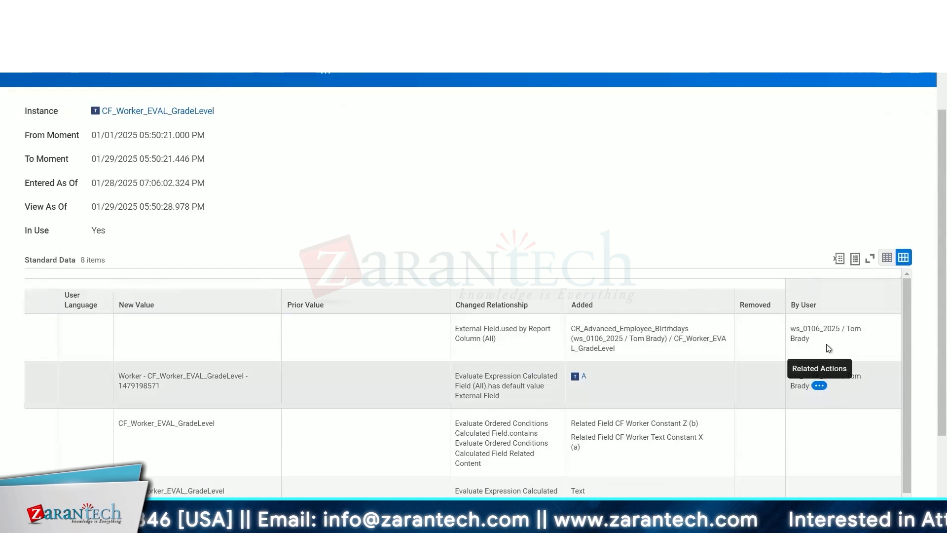
mouse_move(827, 347)
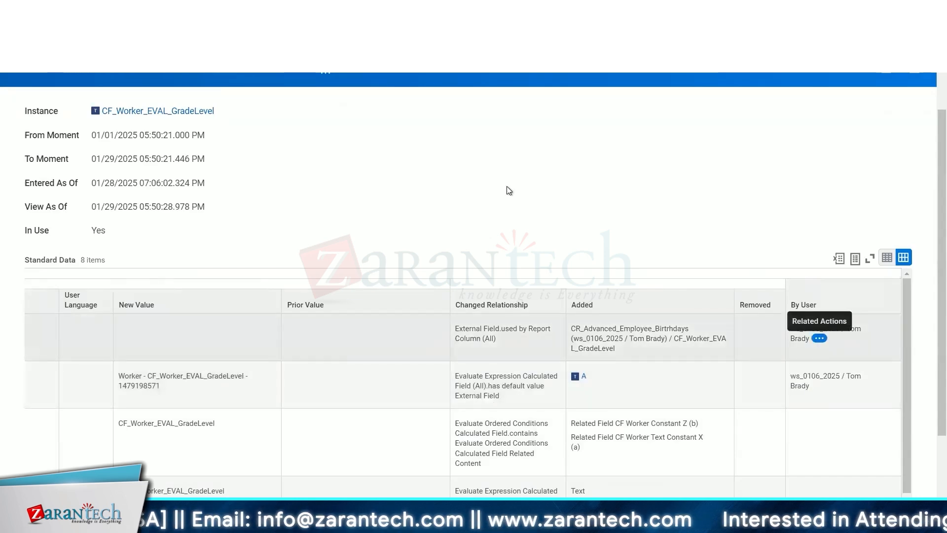
scroll(508, 187, "up", 2)
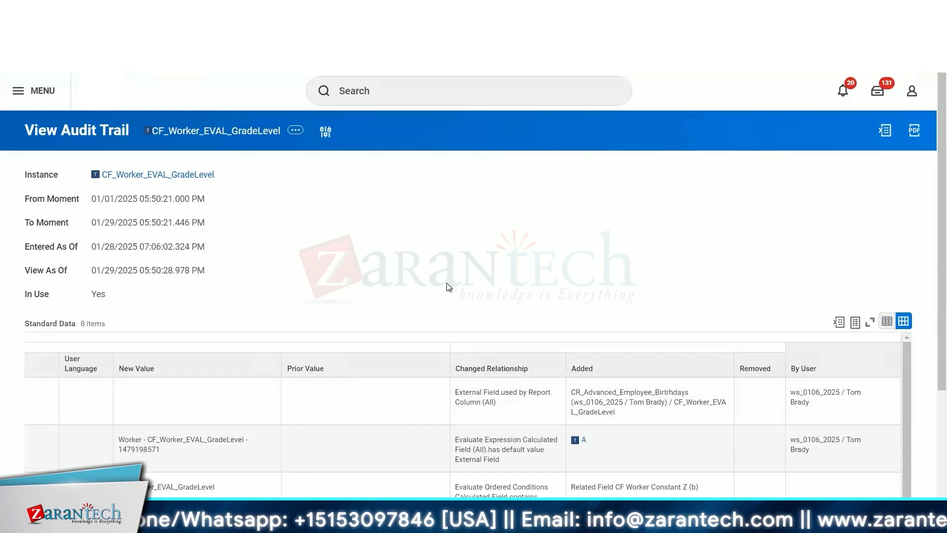
scroll(318, 240, "down", 3)
scroll(288, 235, "up", 3)
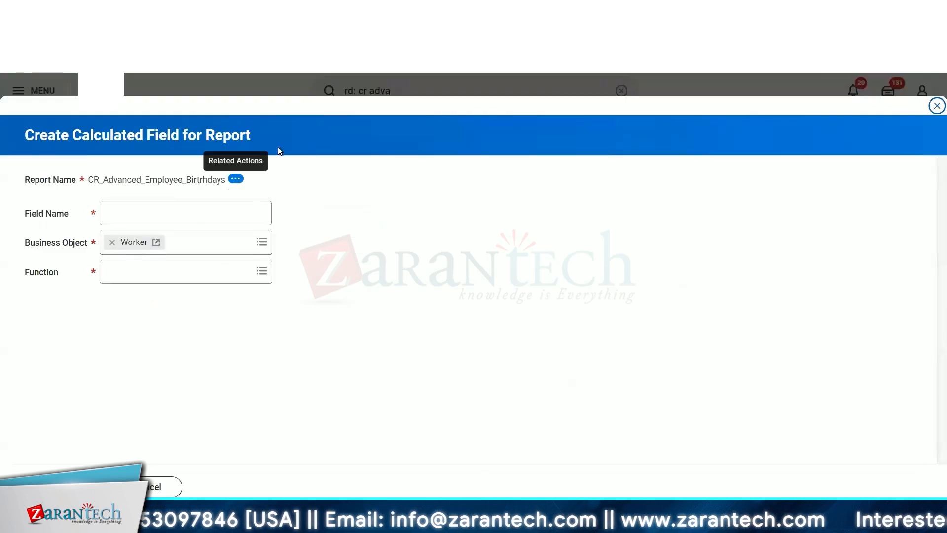
- Cancel the Create Calculated Field for Report form and return to the audit trail tab
left_click(171, 489)
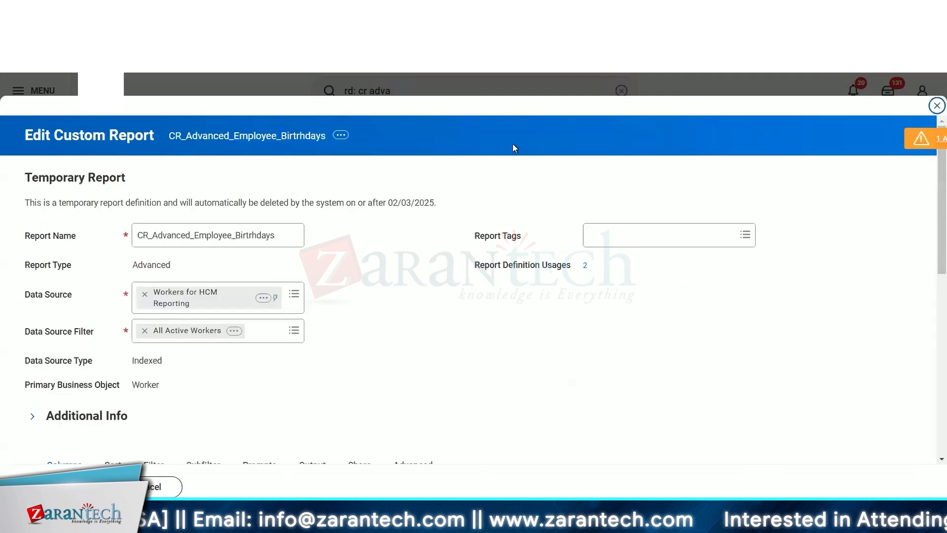
key("ctrl+Tab")
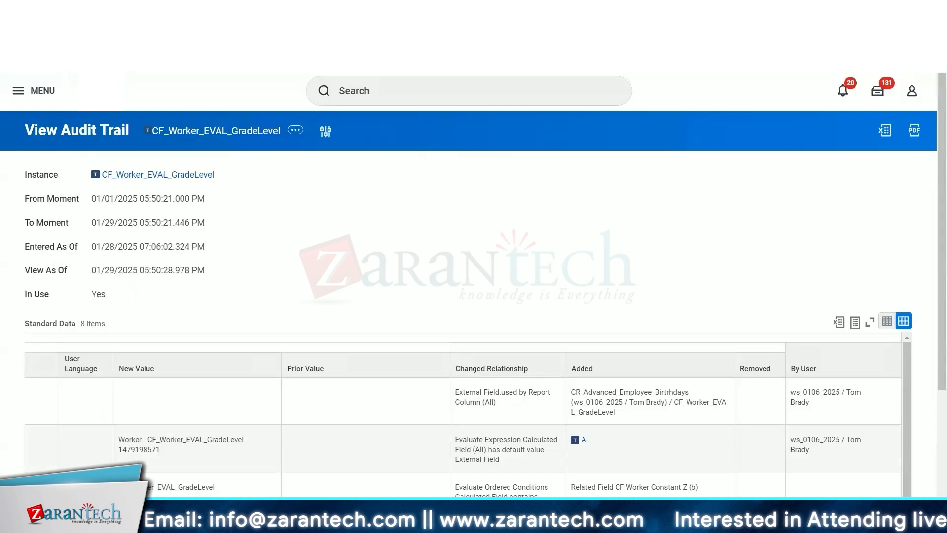
left_click(406, 97)
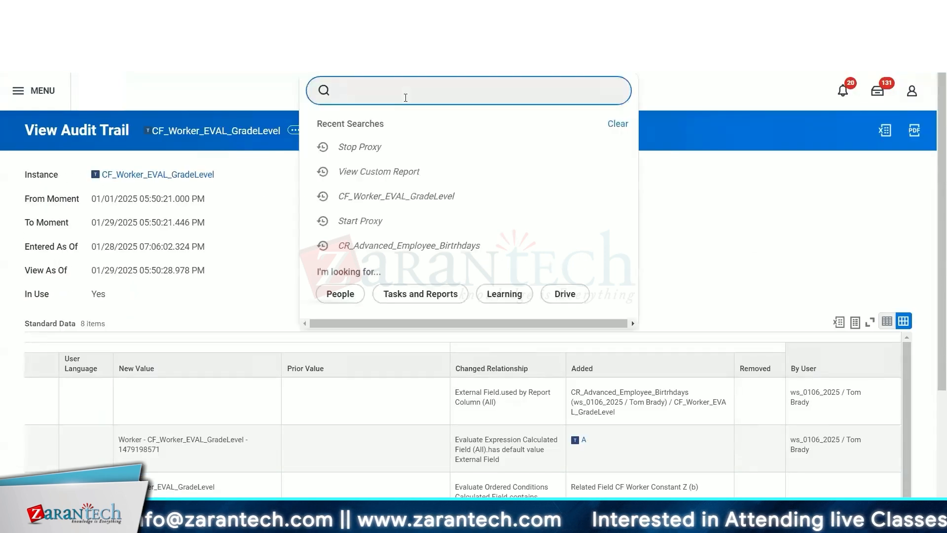
type("view c")
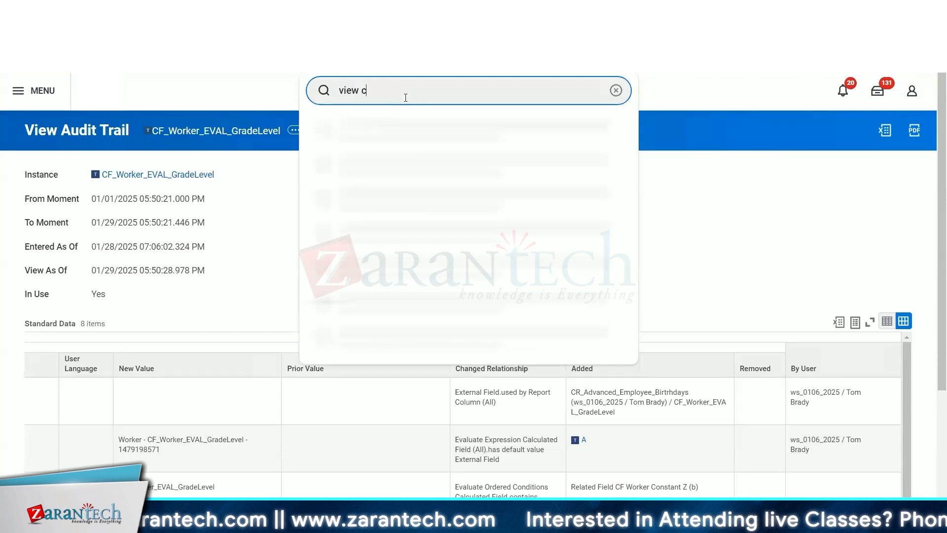
type("al fie")
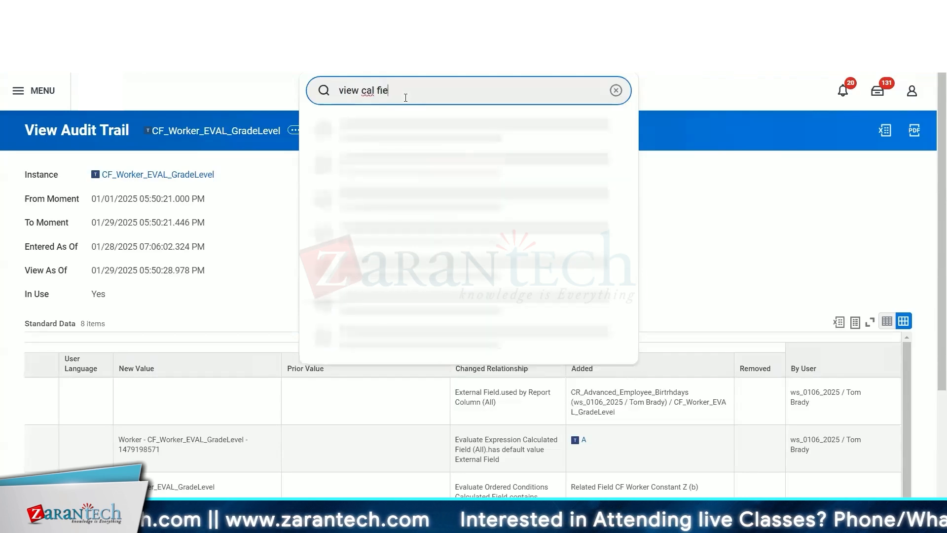
left_click(410, 128)
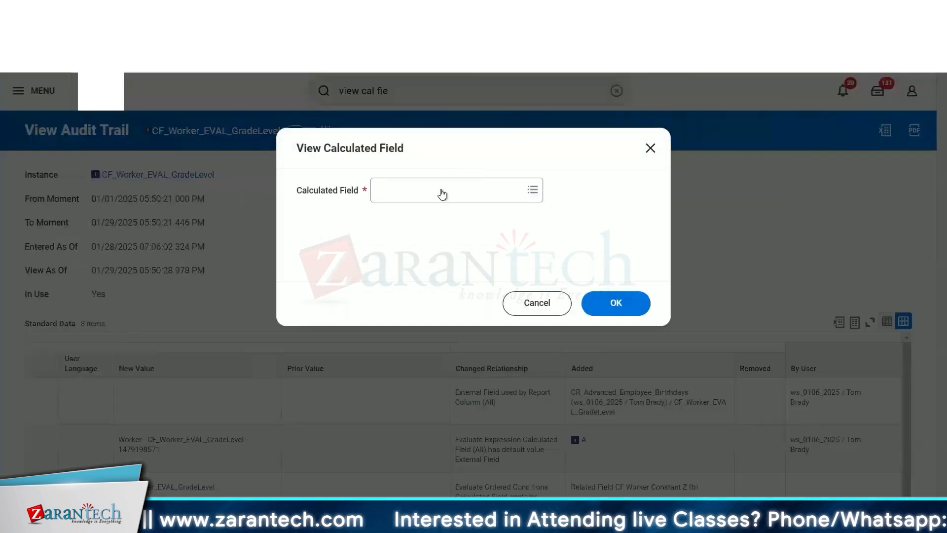
left_click(440, 189)
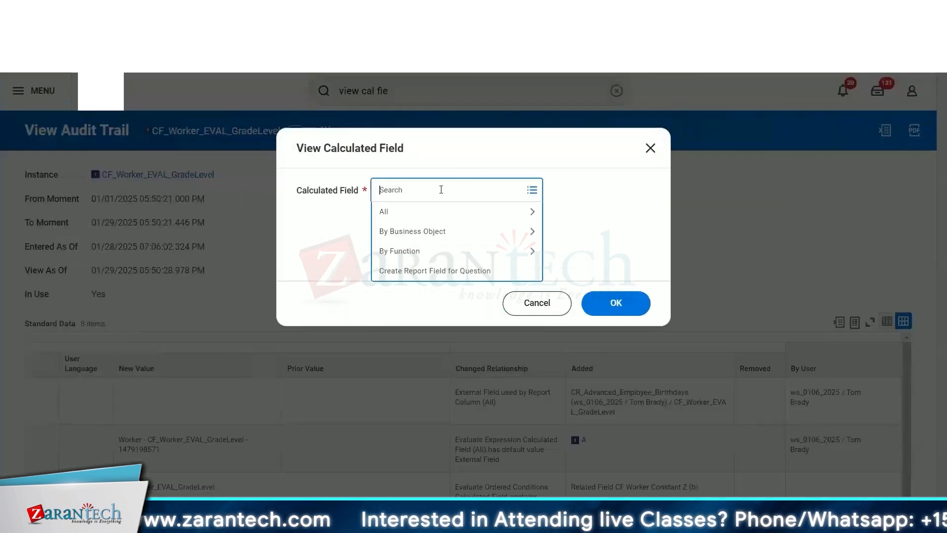
left_click(428, 214)
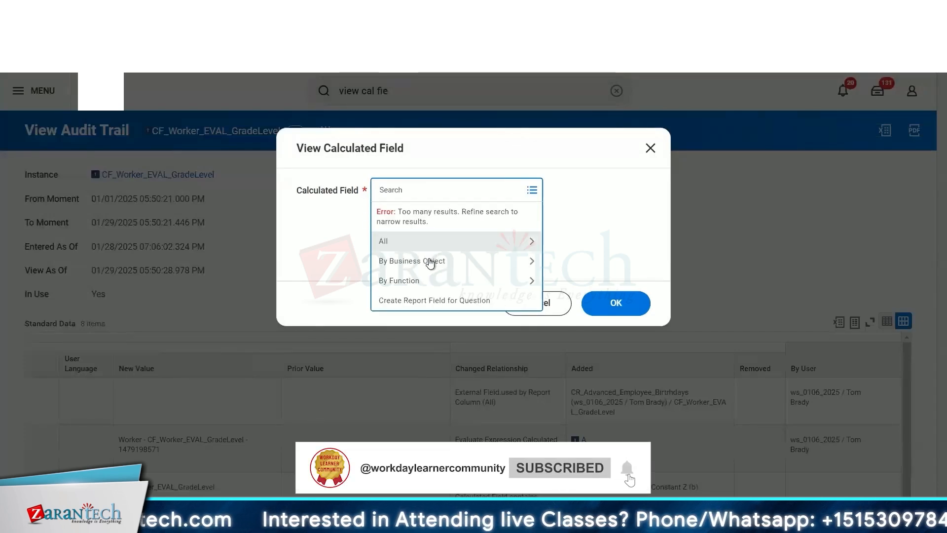
left_click(430, 262)
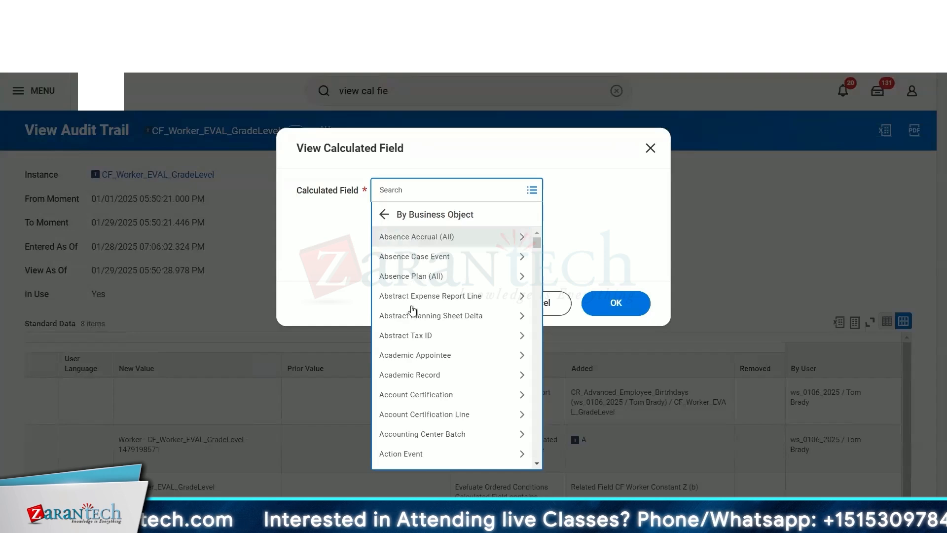
scroll(465, 337, "down", 15)
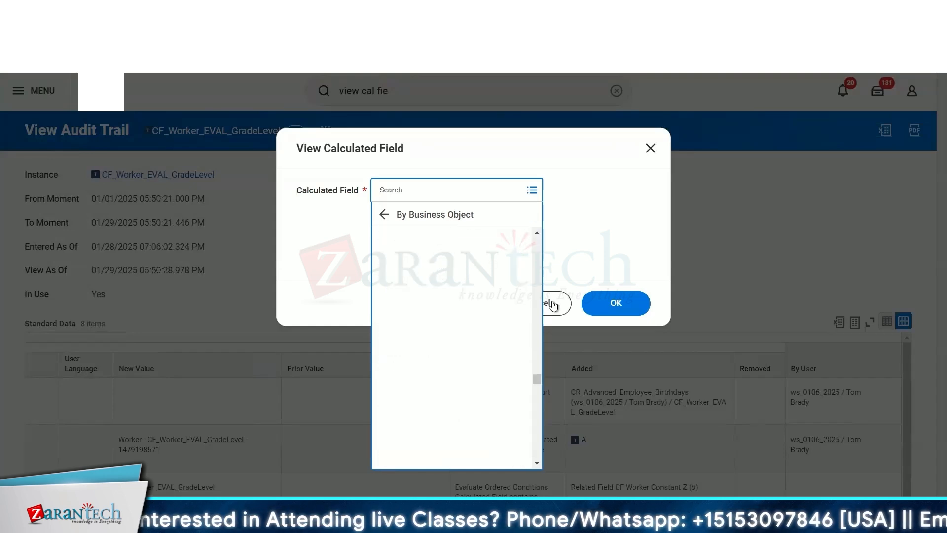
left_click(566, 250)
left_click(649, 147)
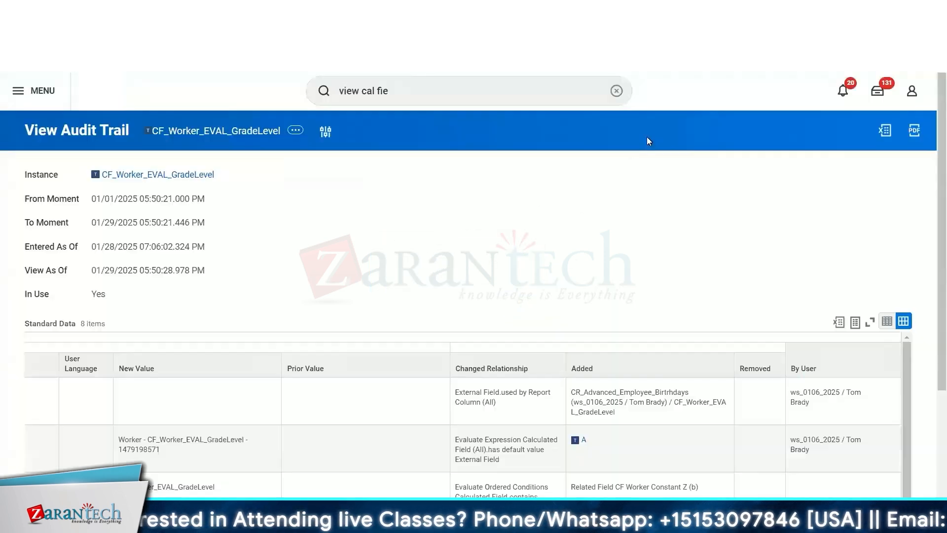
- Search for and open the All Calculated Fields report task
left_click(414, 86)
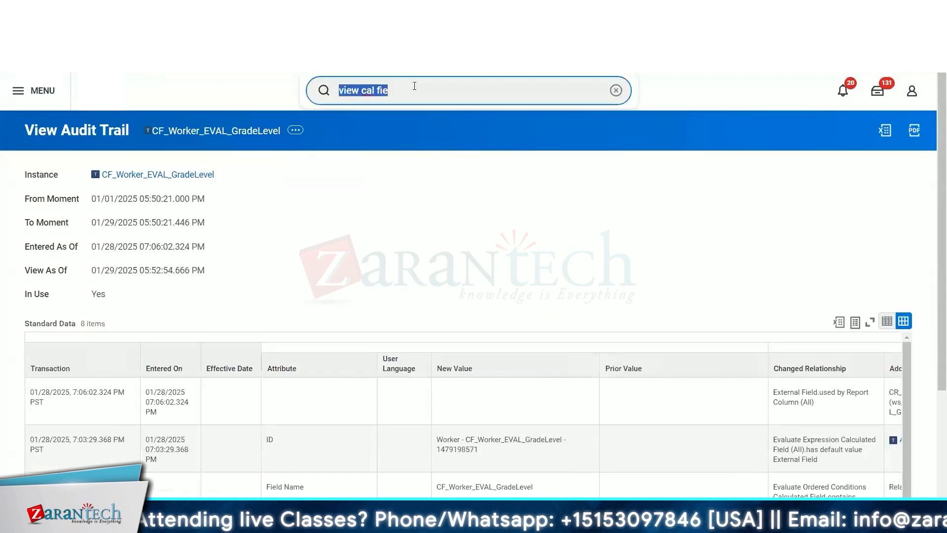
type("allcal")
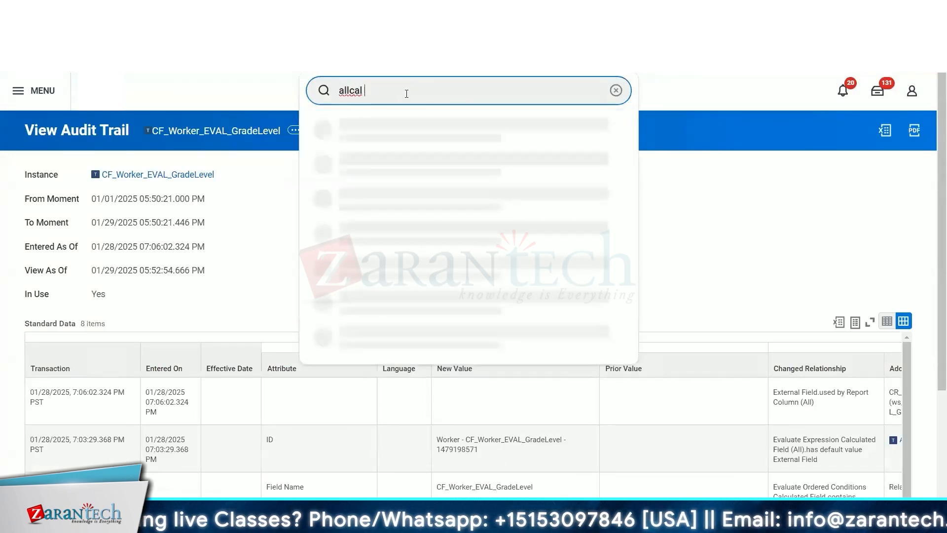
key("BackSpace")
key("BackSpace")
key("BackSpace")
type("cal")
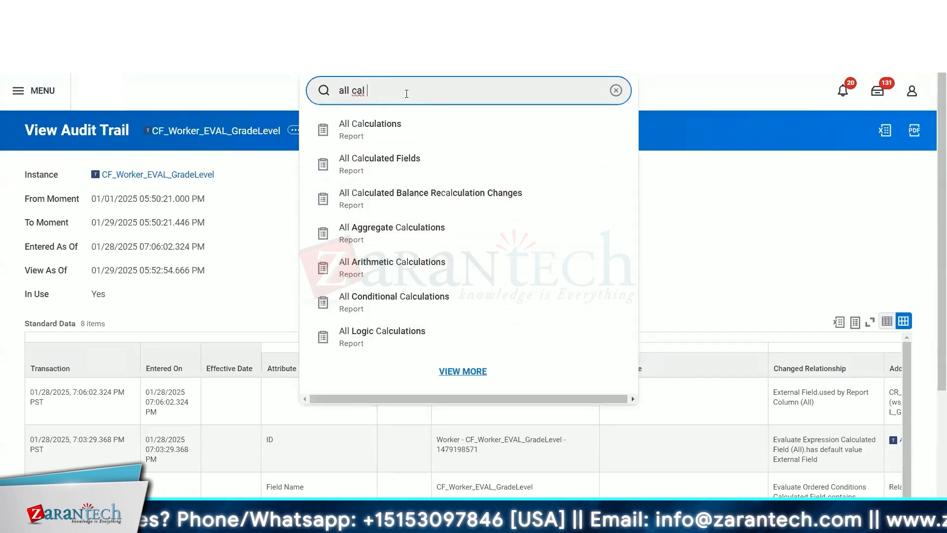
key("Down")
key("Down")
key("Return")
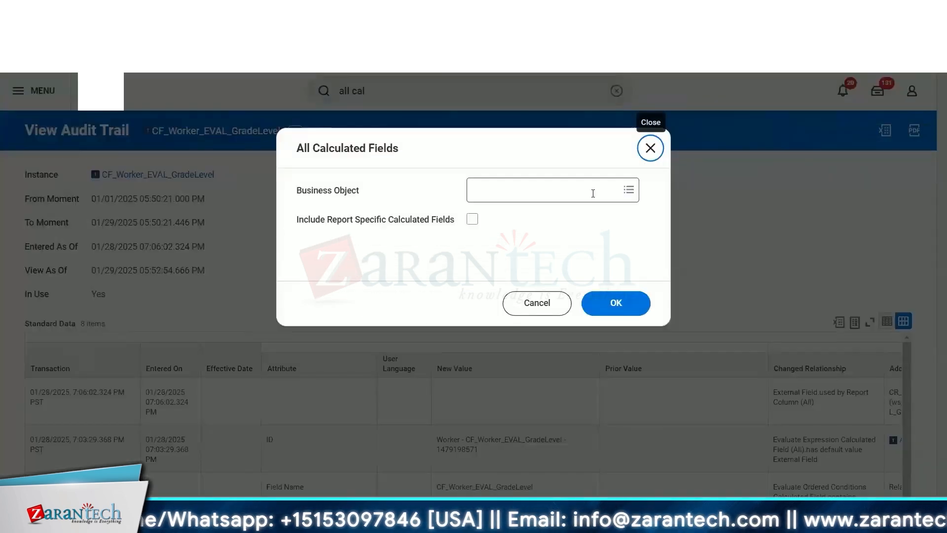
- Run the All Calculated Fields report without a business object filter and highlight the total item count
left_click(593, 193)
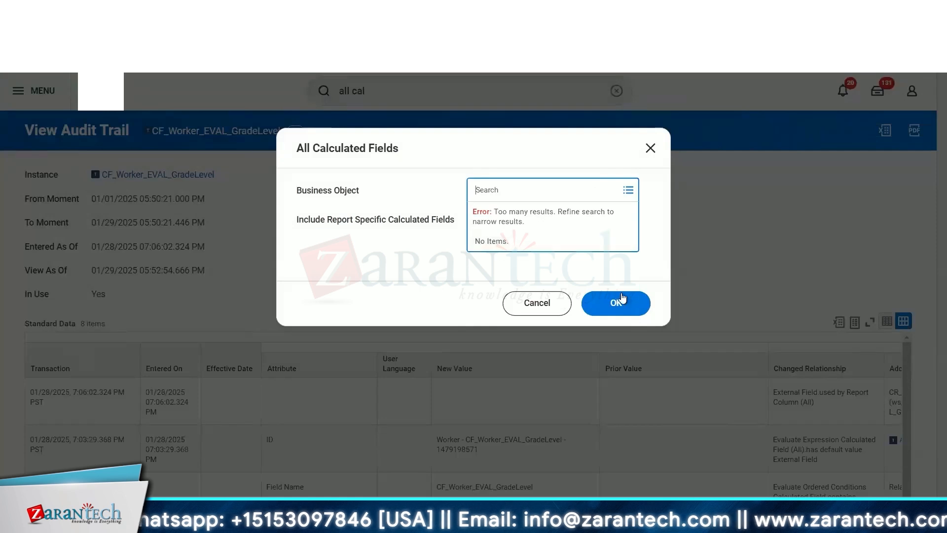
left_click(632, 305)
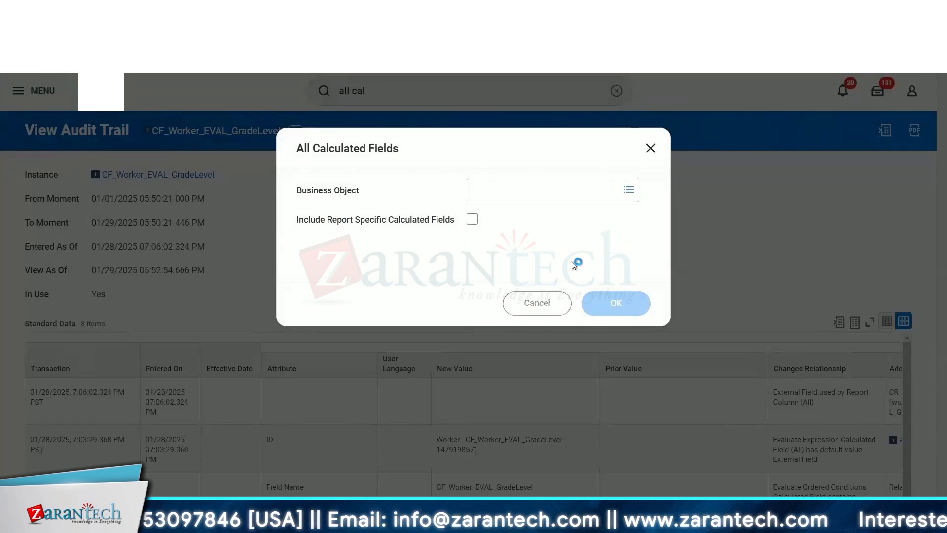
left_click(473, 220)
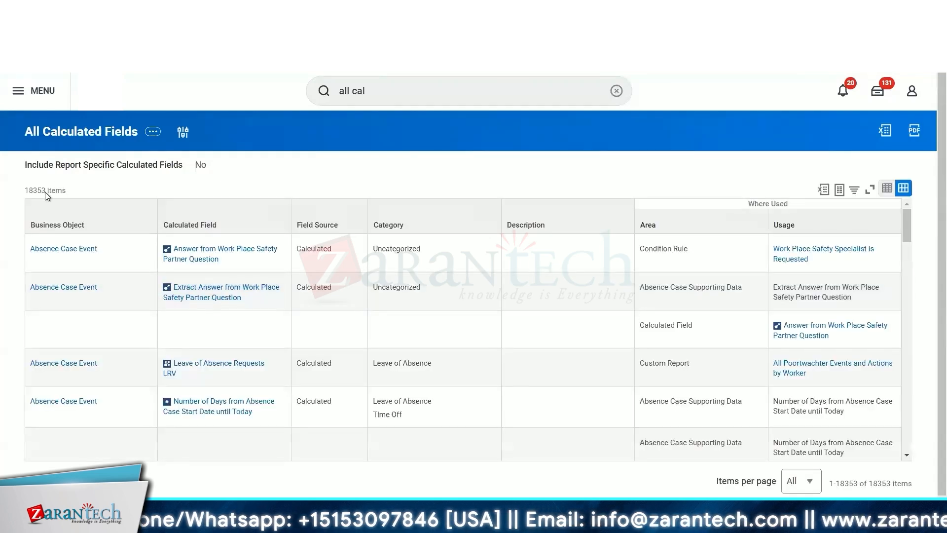
left_click_drag(45, 192, 16, 192)
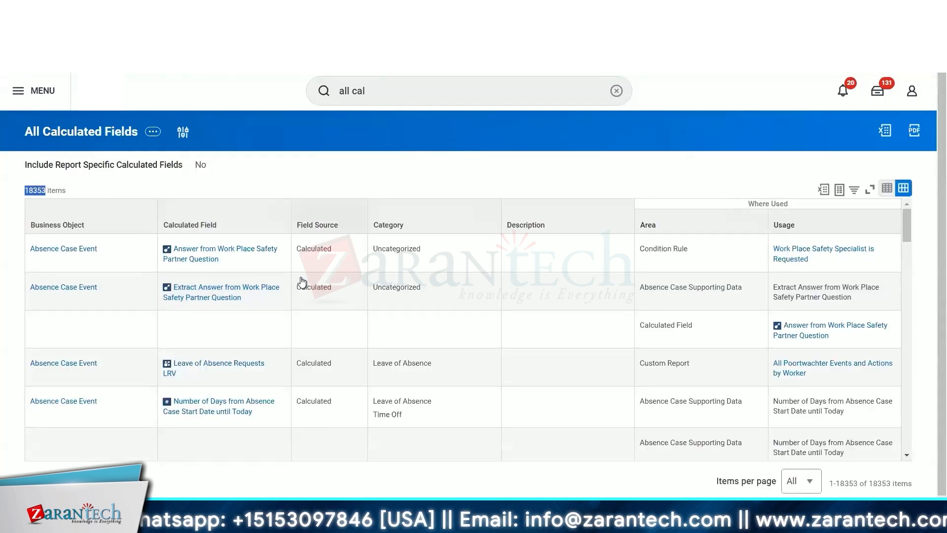
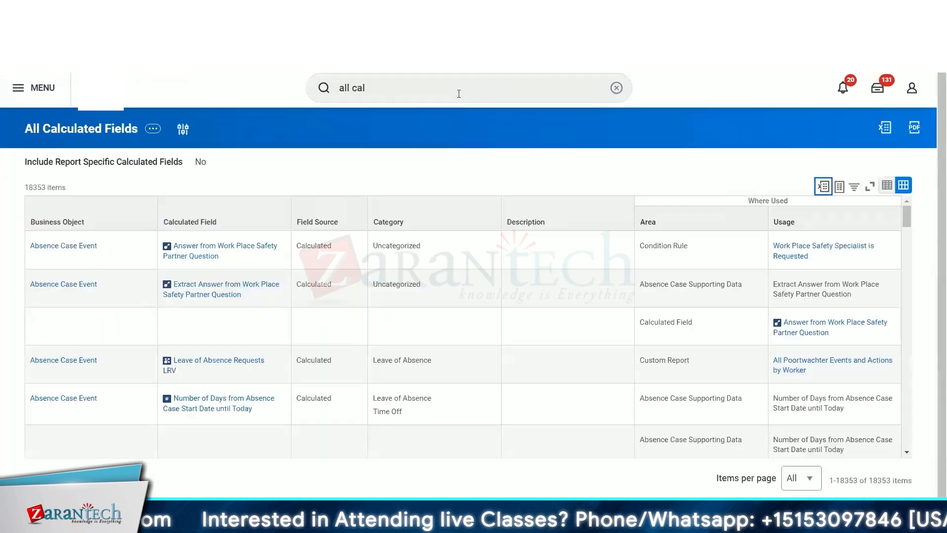
- Search for and open the Maintain Calculated Fields report
left_click(428, 93)
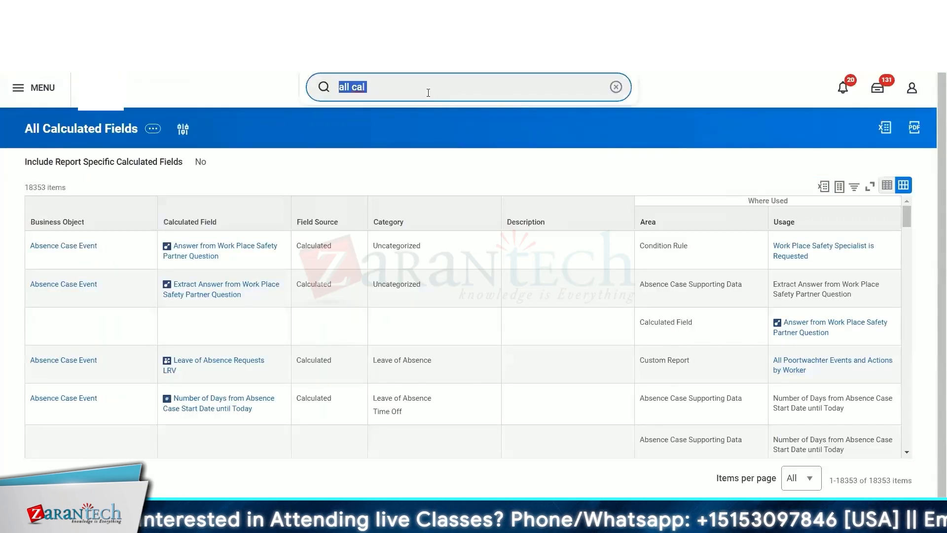
type("main")
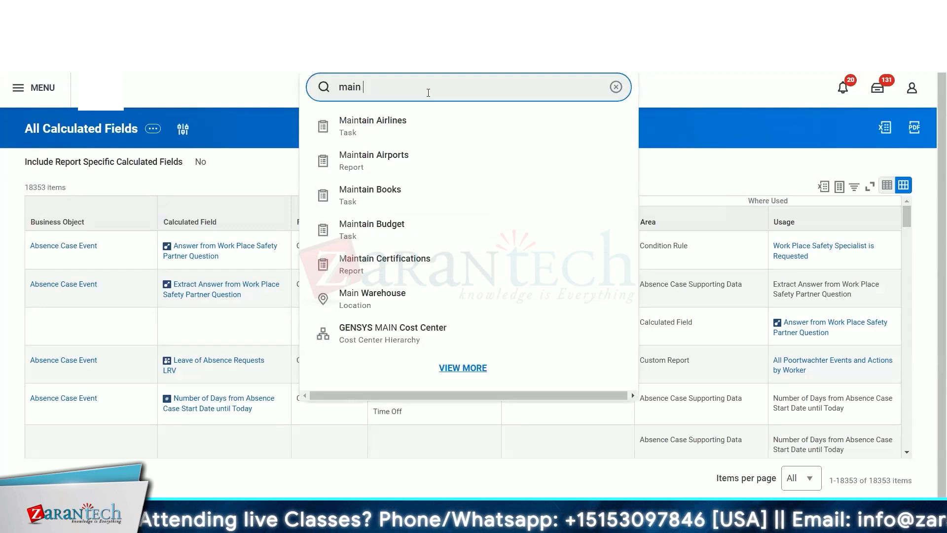
type(" cal")
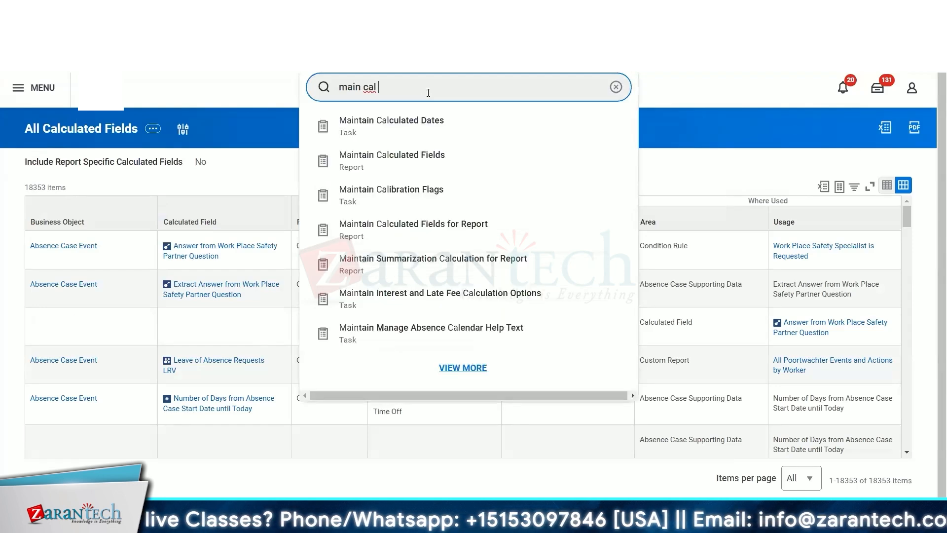
left_click(383, 132)
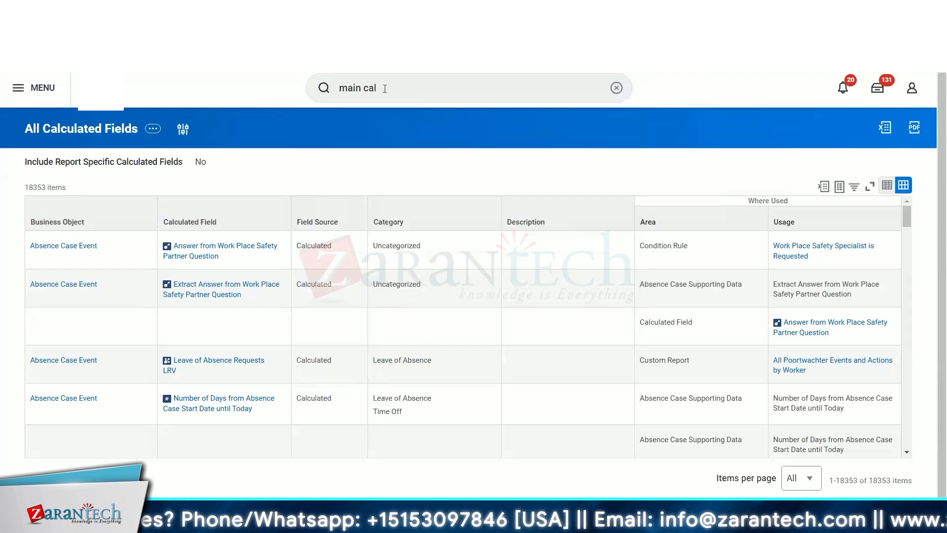
left_click(400, 93)
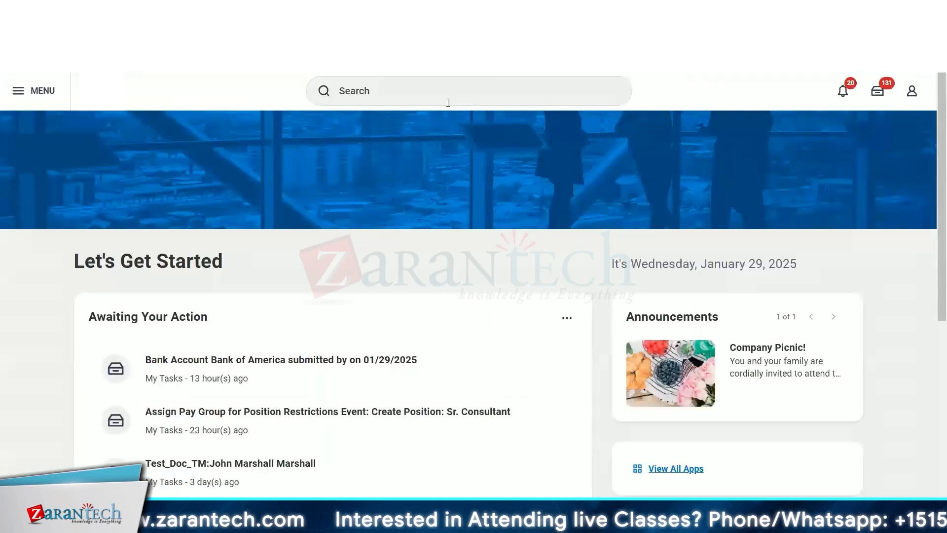
left_click(439, 93)
type("maim")
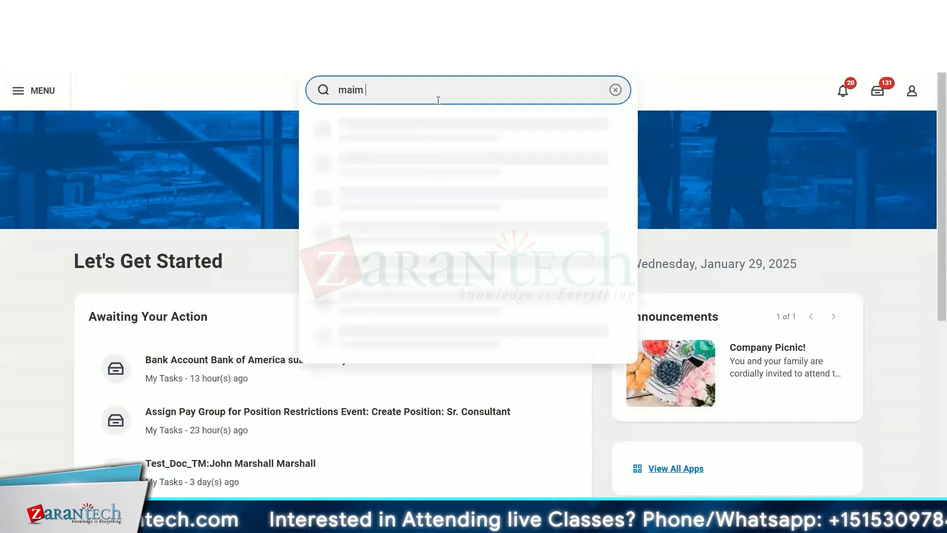
key("BackSpace")
type("n cal")
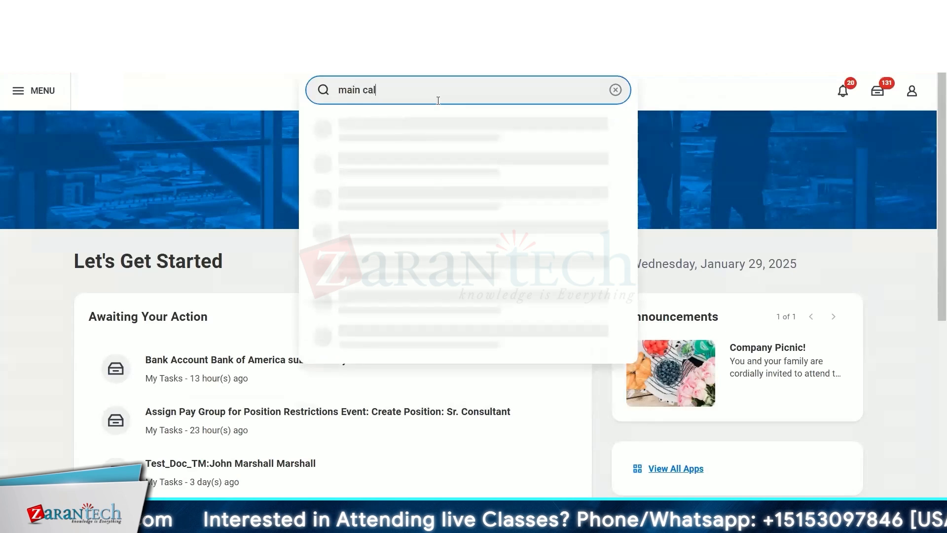
left_click(383, 169)
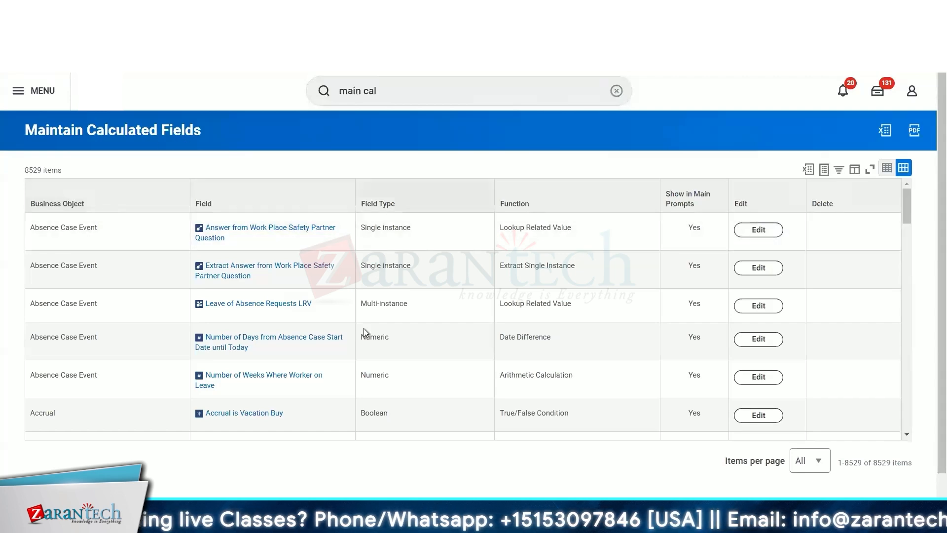
- Scroll through the Maintain Calculated Fields list, open the Add New calculated field dialog and cancel it
scroll(408, 307, "down", 4)
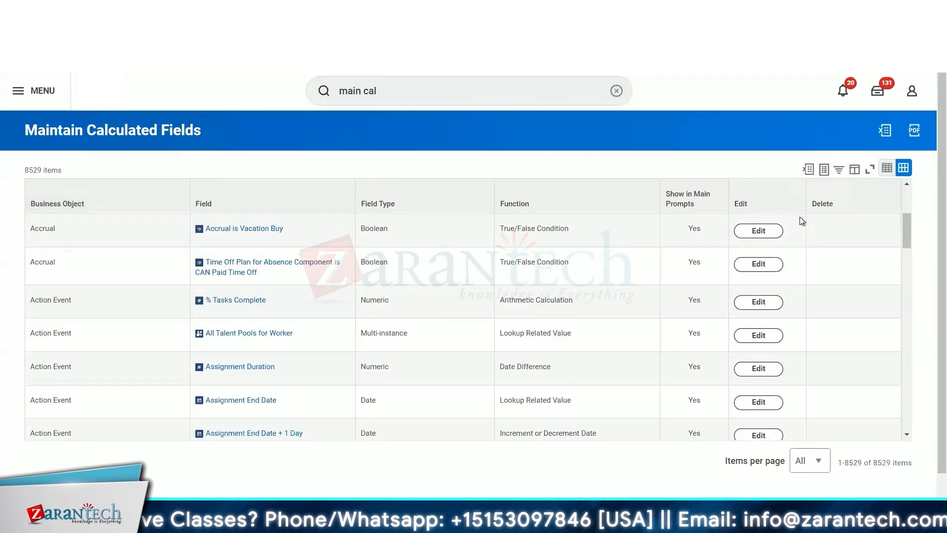
left_click(758, 240)
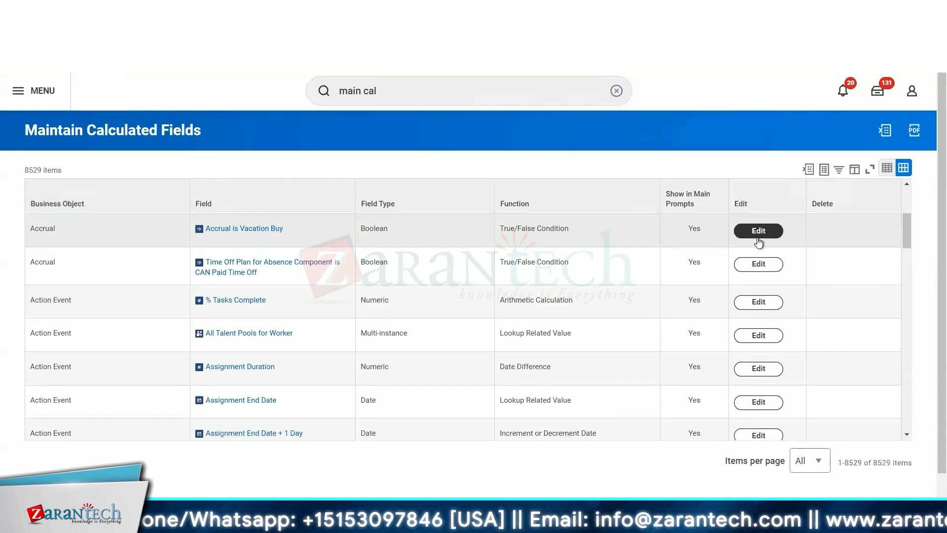
scroll(538, 288, "down", 2)
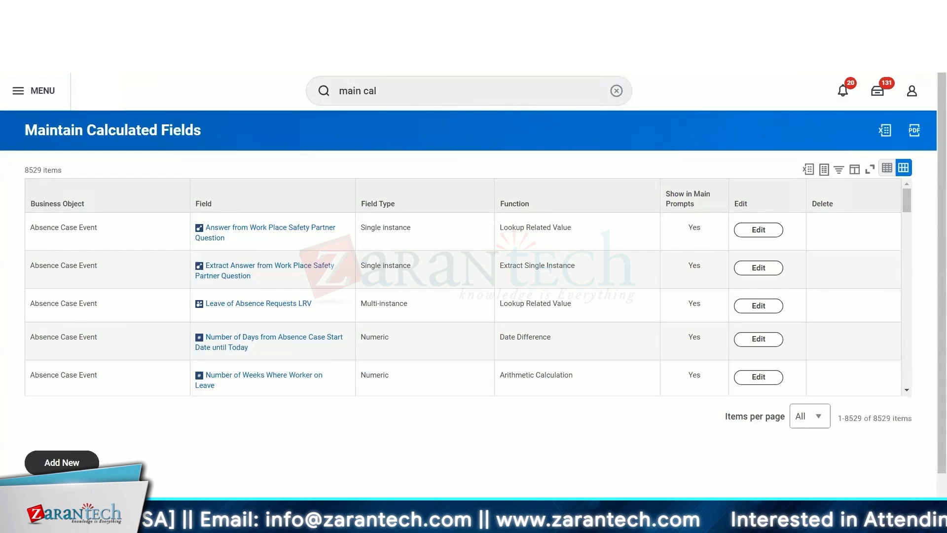
left_click(61, 462)
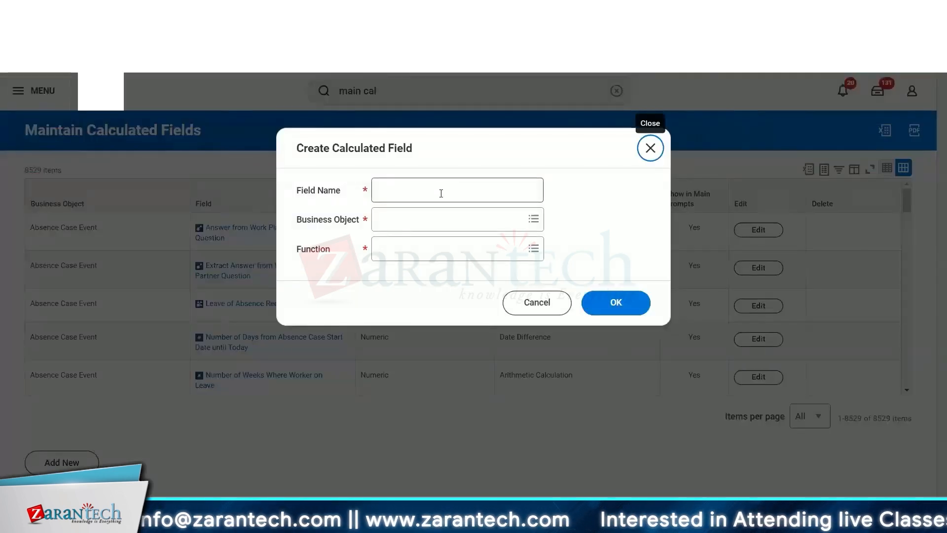
left_click(535, 302)
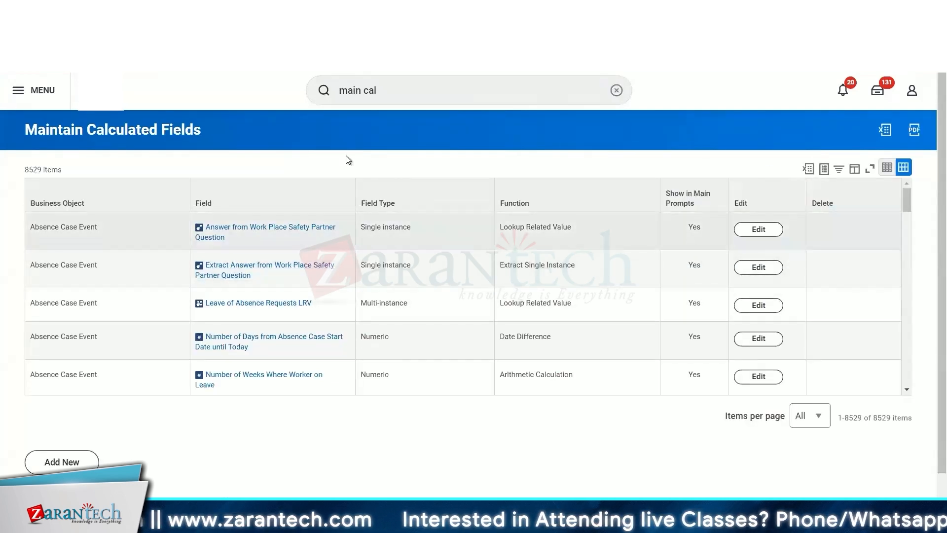
left_click_drag(200, 129, 22, 132)
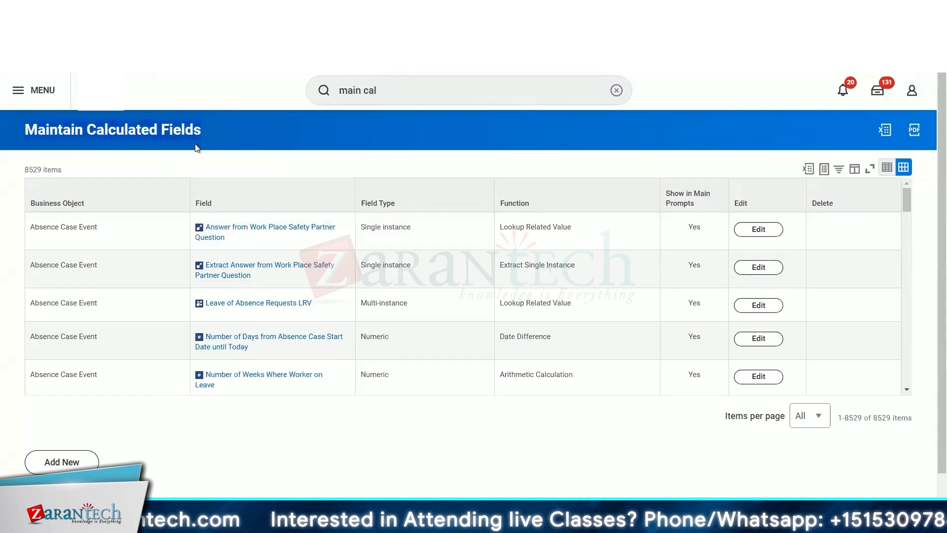
left_click(393, 93)
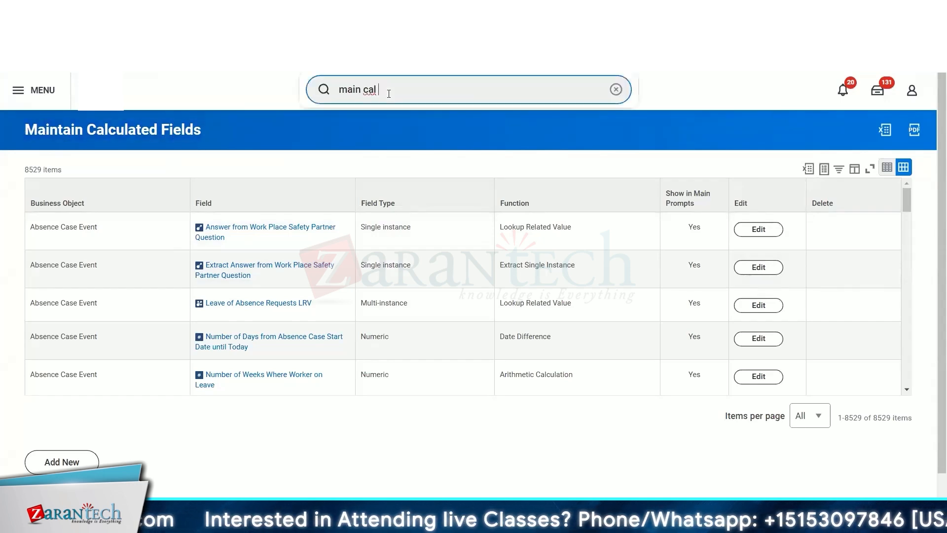
type("main cal ")
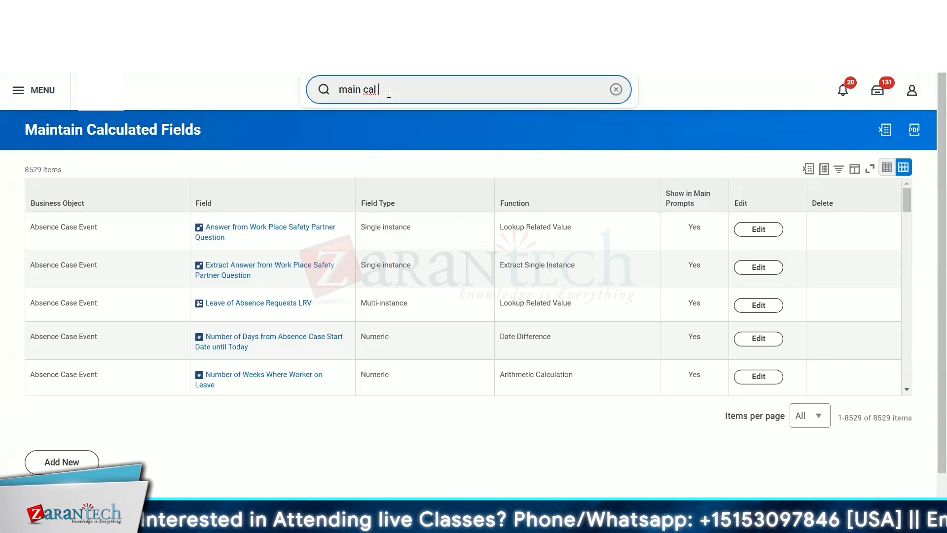
type("fiel")
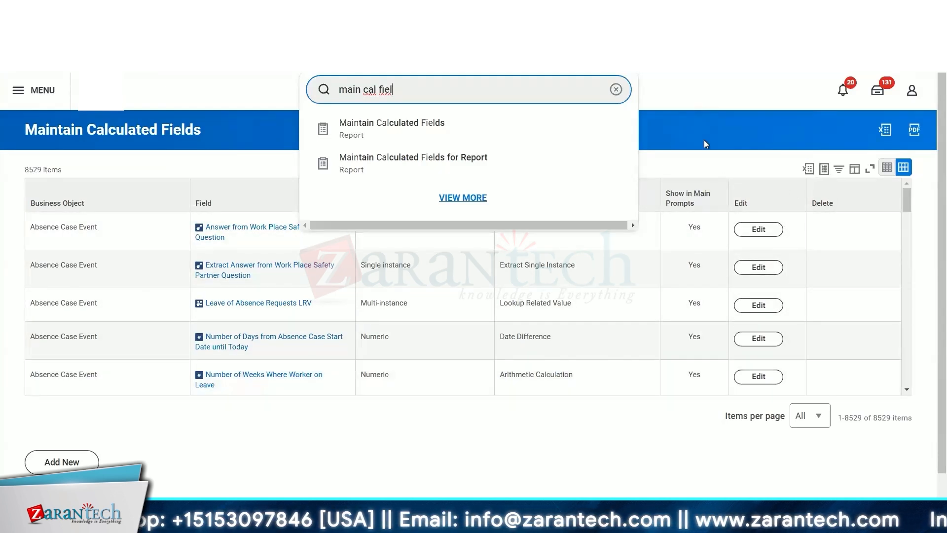
left_click(692, 166)
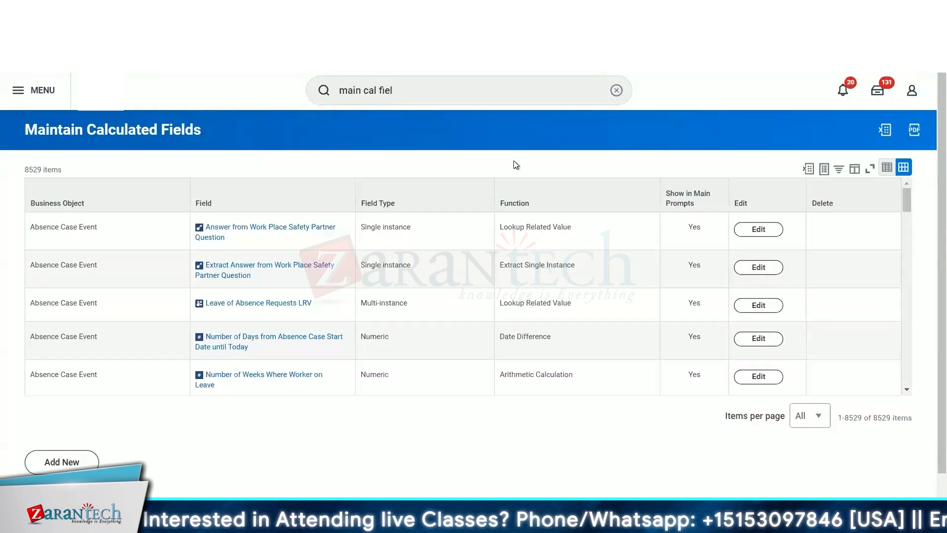
- Return to the CR_Advanced_Employee_Birtrhdays report columns and select the empty Field of the last column row
double_click(449, 92)
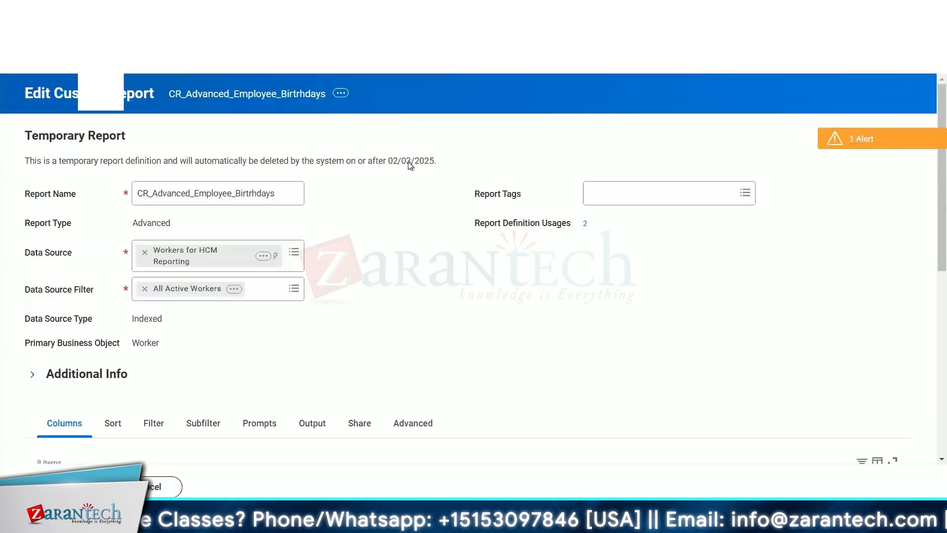
scroll(439, 318, "down", 10)
left_click(333, 328)
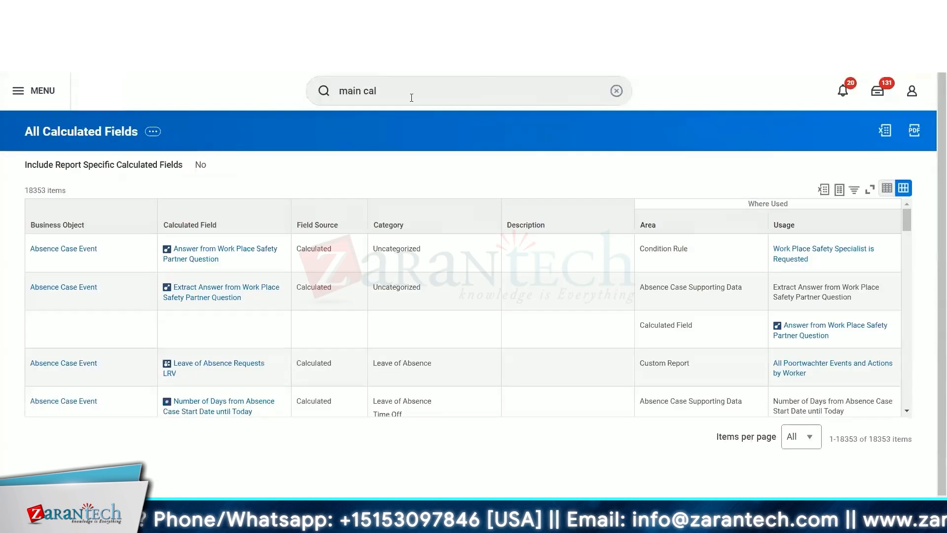
- Search for and start the Create Calculated Field task
left_click(411, 93)
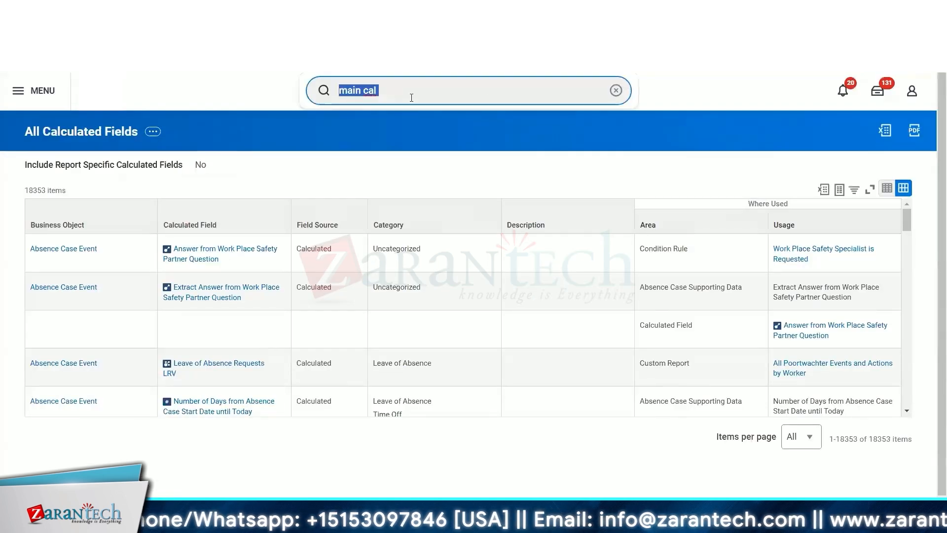
type("cre cal")
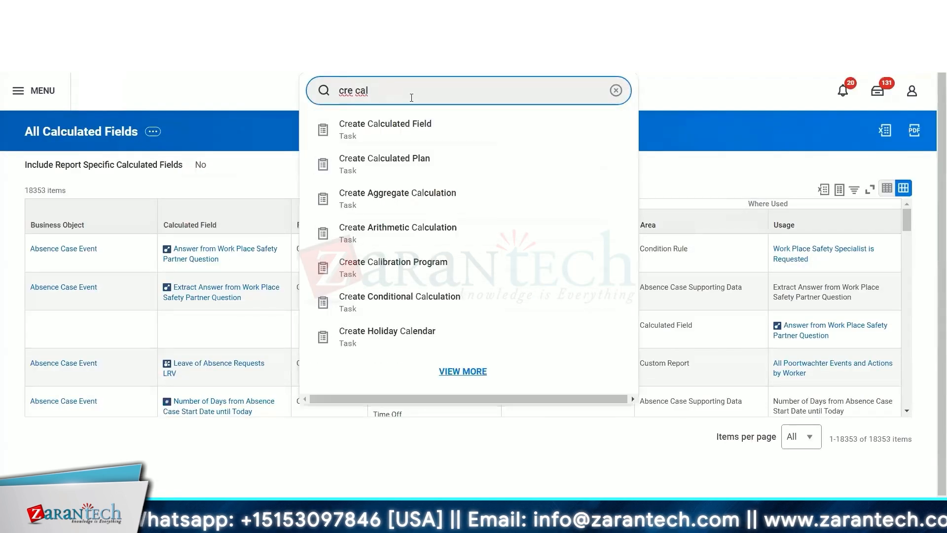
left_click(390, 134)
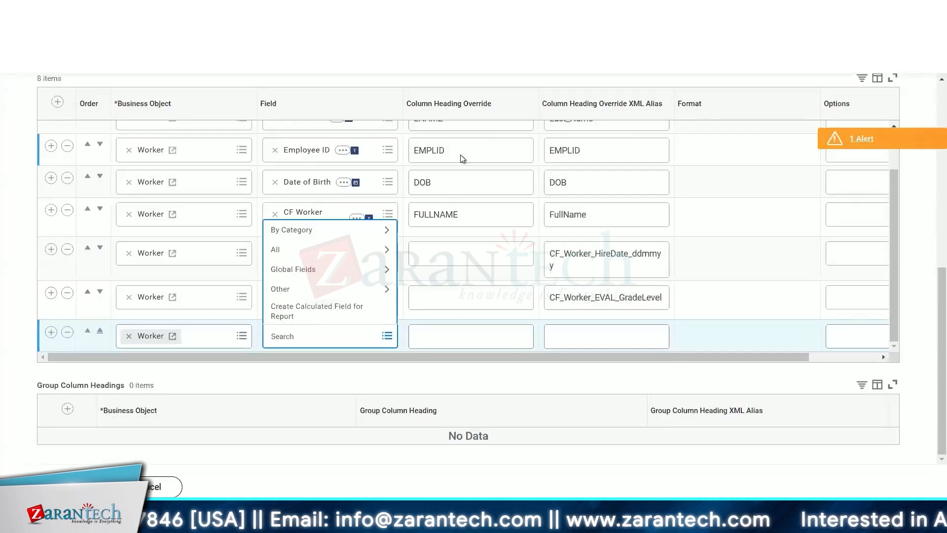
- Review the report's column settings and the errors and alerts flagged in the editor
left_click(561, 278)
scroll(561, 280, "up", 8)
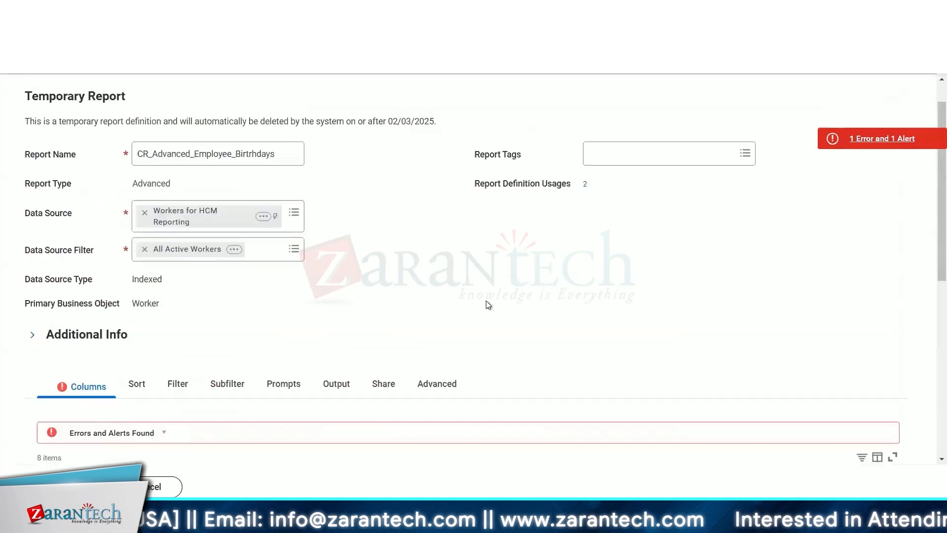
scroll(528, 306, "down", 8)
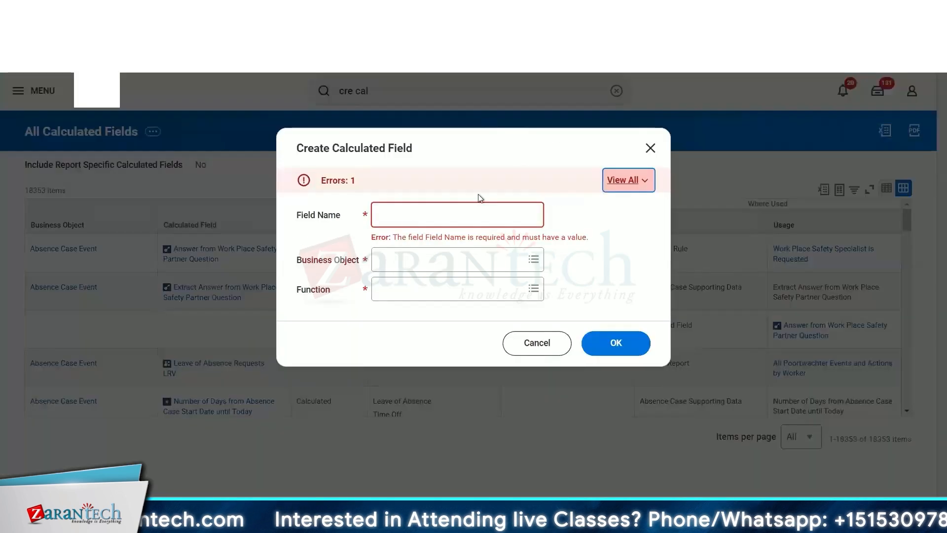
- Name the new calculated field CR Manager's Email and set its business object to Worker
left_click(396, 216)
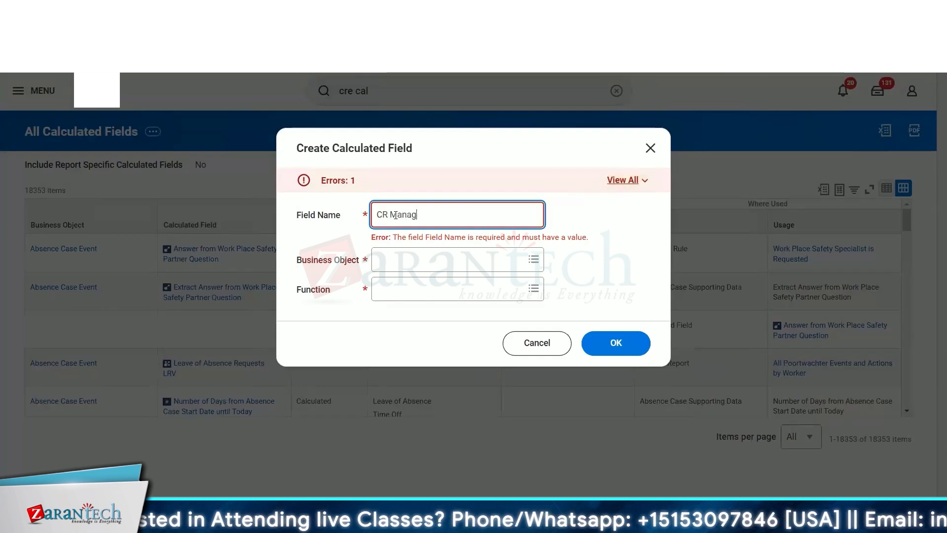
left_click(469, 258)
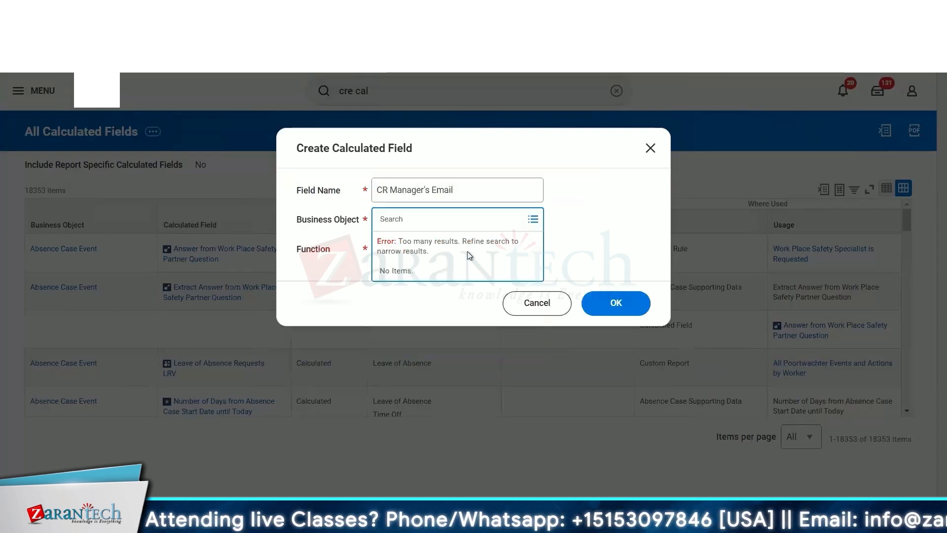
type("worker")
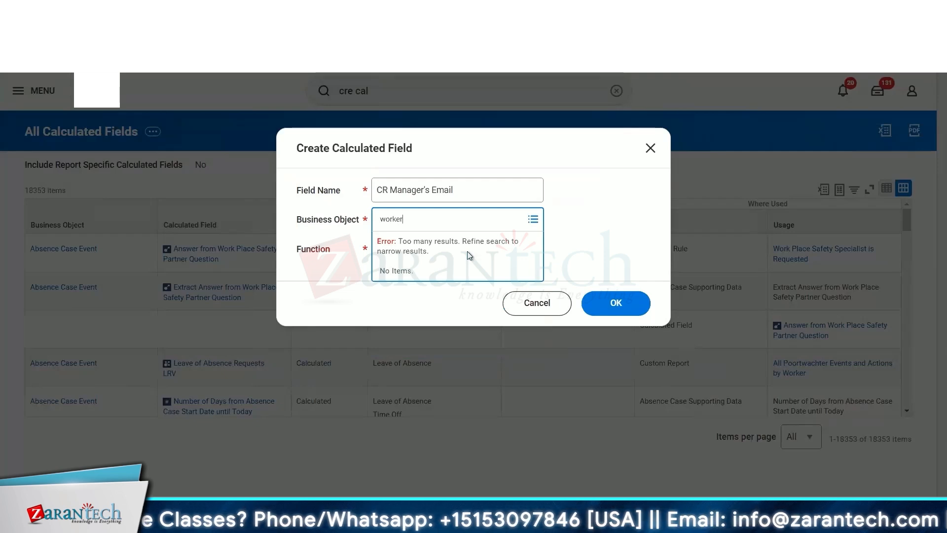
key("Return")
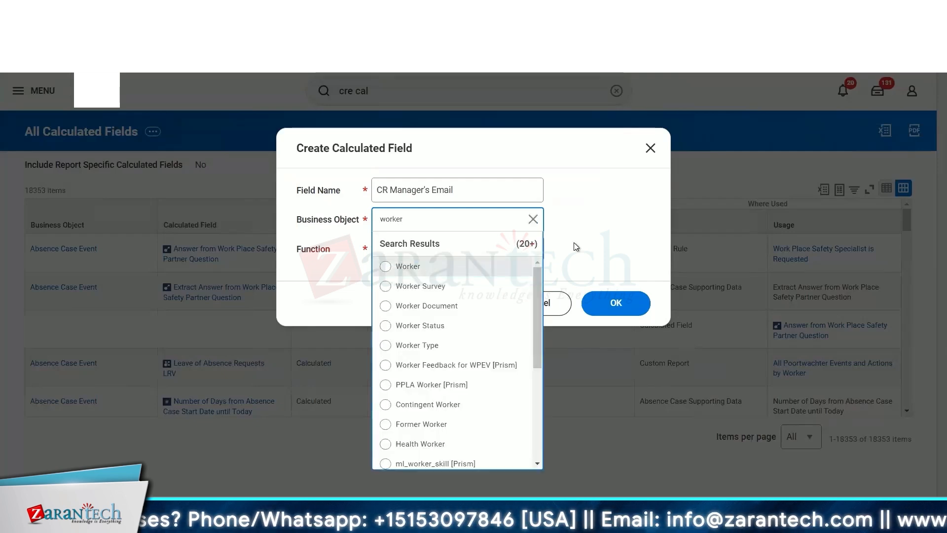
left_click(430, 268)
- Choose Lookup Related Value as the function and confirm the Create Calculated Field dialog
left_click(416, 247)
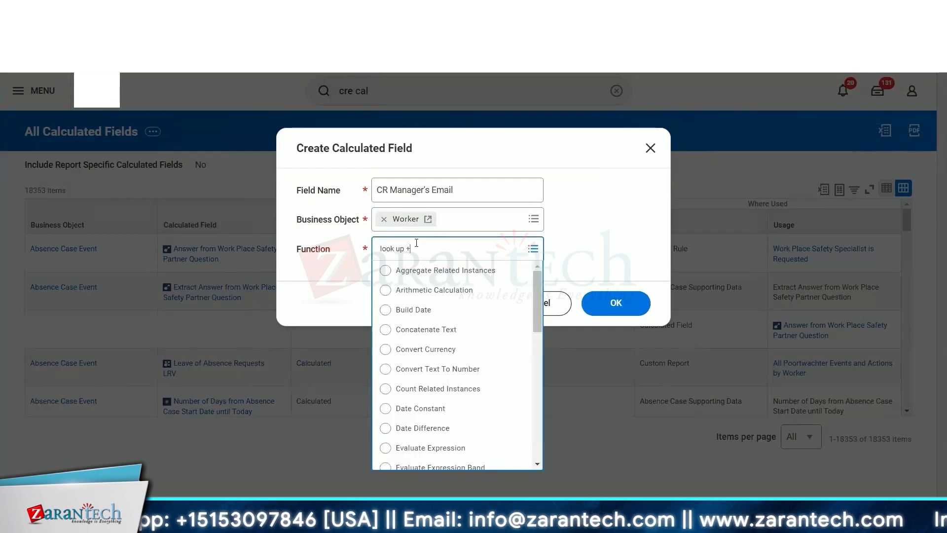
key("BackSpace")
key("BackSpace")
key("BackSpace")
key("BackSpace")
key("BackSpace")
key("BackSpace")
key("BackSpace")
key("BackSpace")
key("BackSpace")
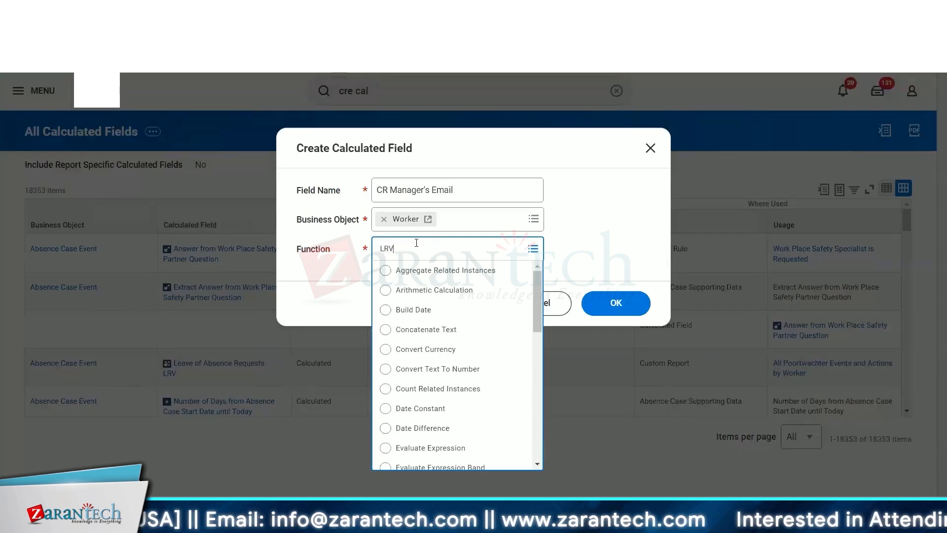
key("Return")
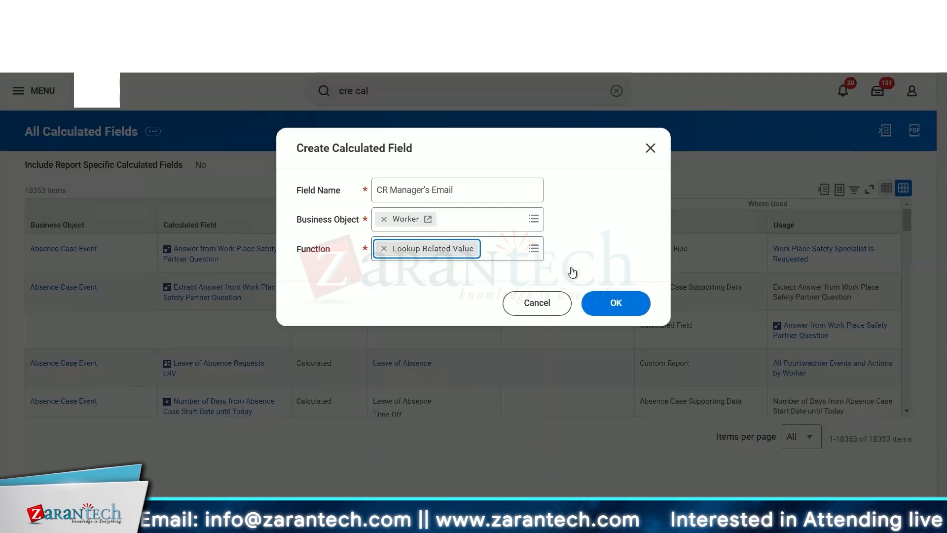
left_click(614, 303)
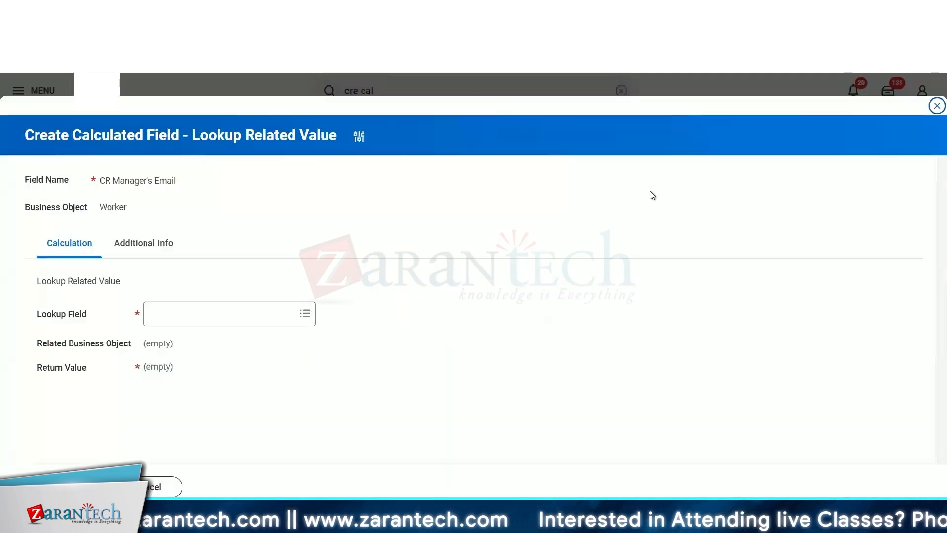
- Search the lookup field for manager and select Manager - Level 01 as the lookup field
left_click(230, 320)
type("manager")
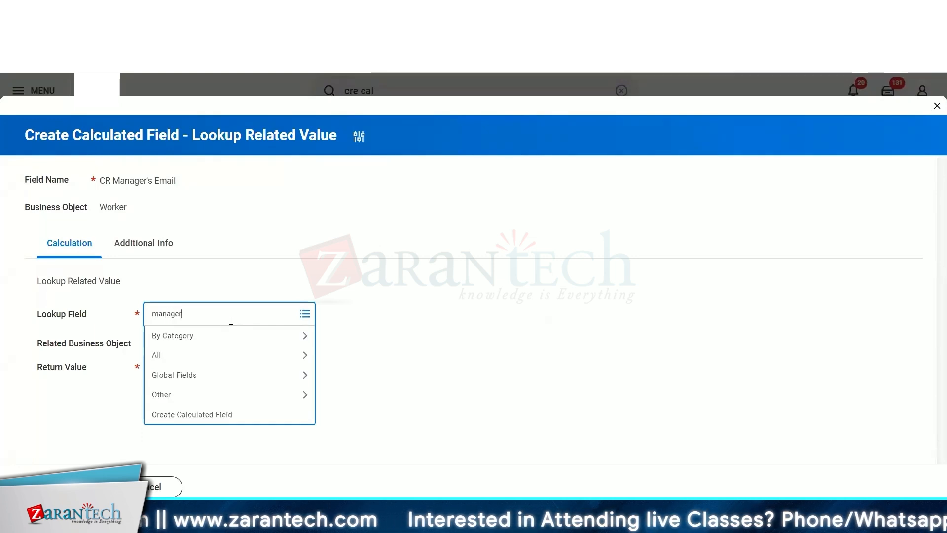
key("Return")
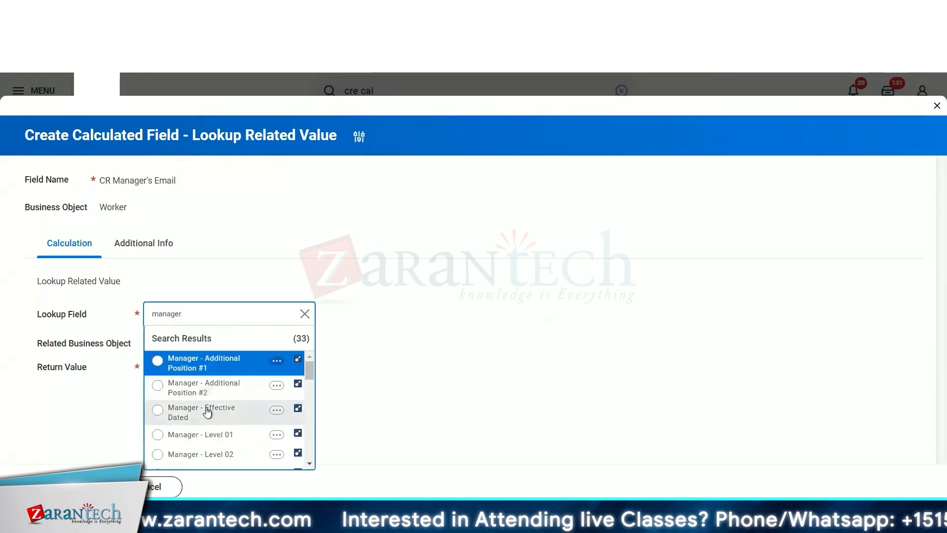
scroll(224, 394, "down", 2)
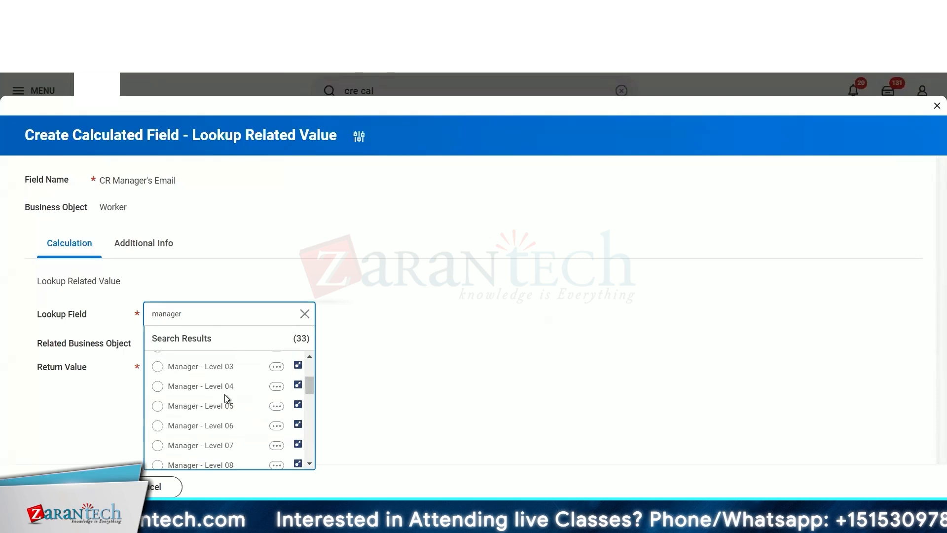
scroll(224, 394, "up", 1)
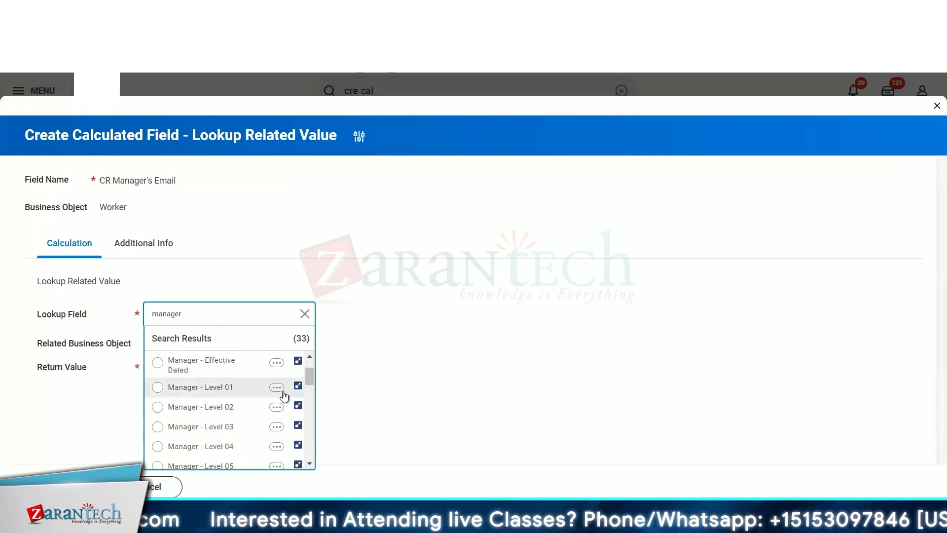
left_click(298, 386)
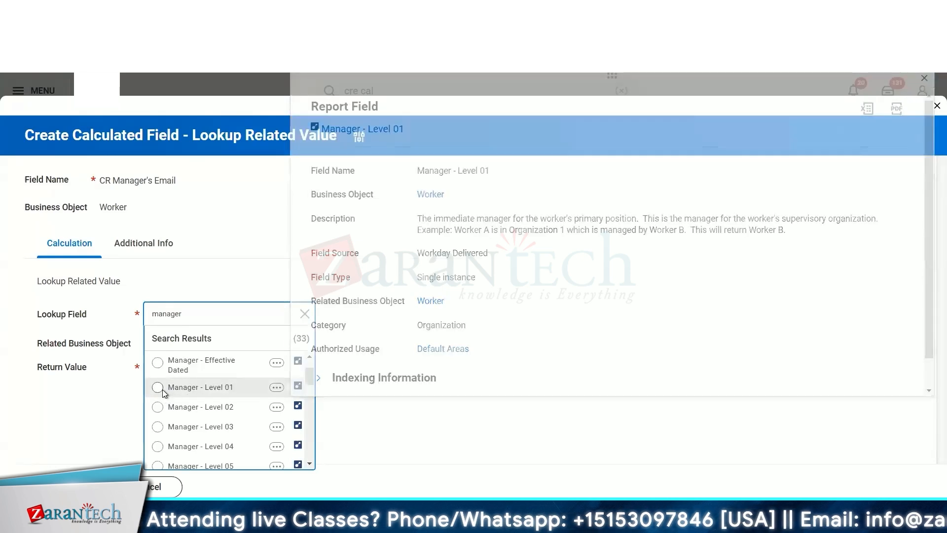
left_click(162, 389)
- Set the return value to Email - Primary Work and save the calculated field
left_click(239, 365)
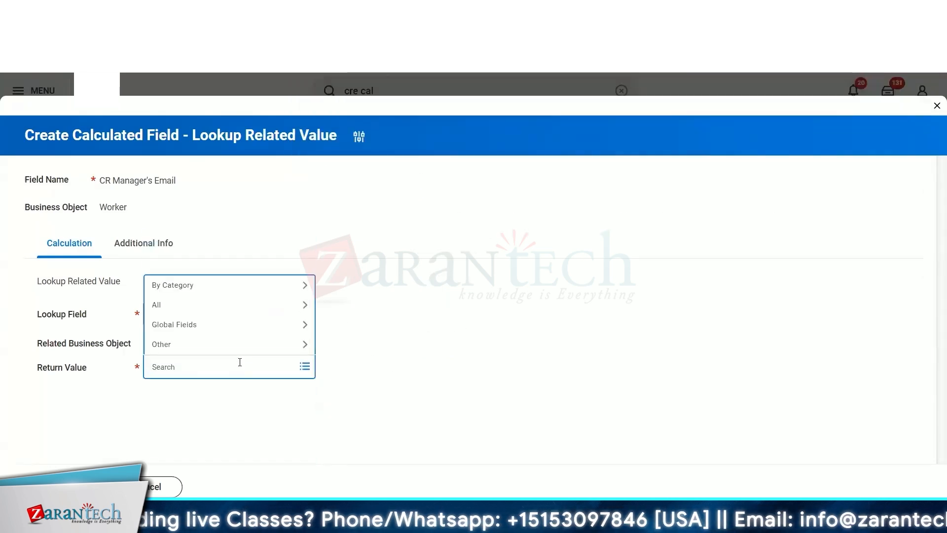
type("email")
key("Return")
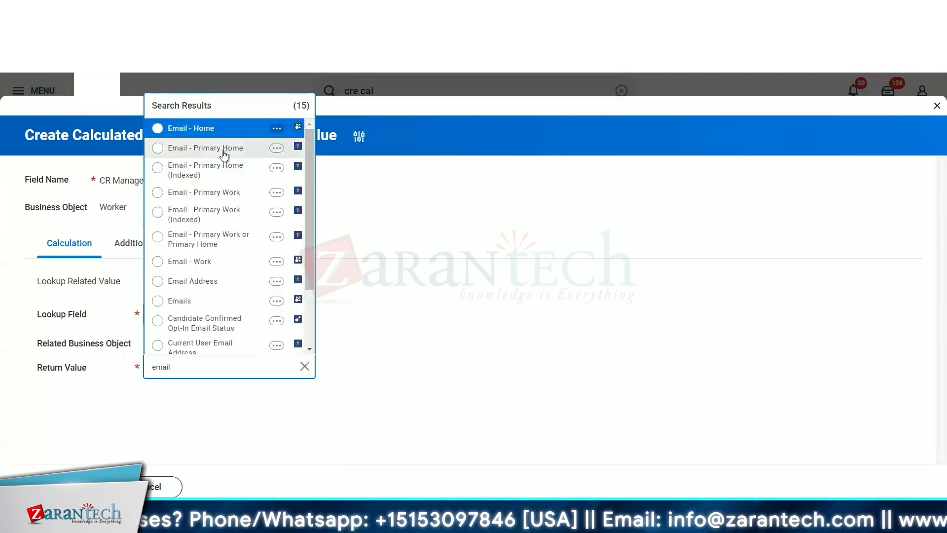
left_click(219, 194)
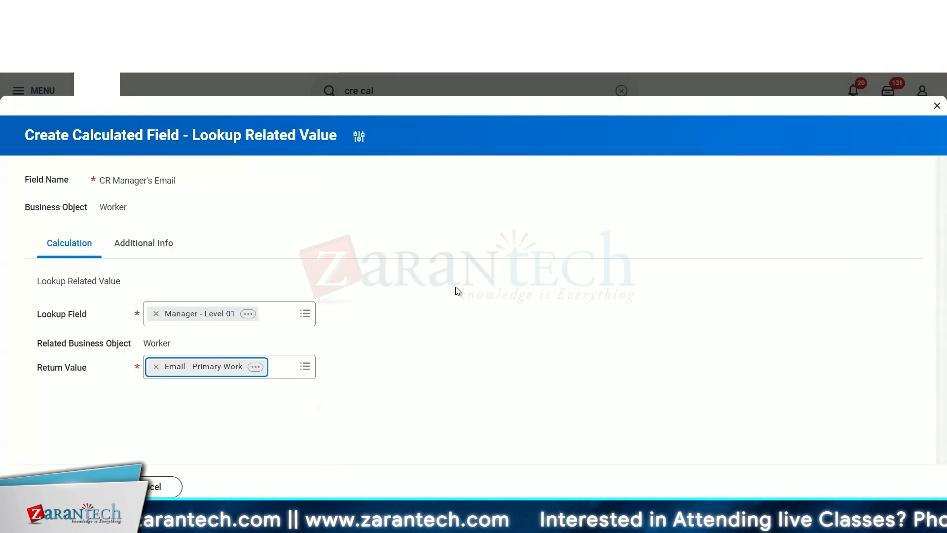
left_click(539, 264)
left_click(60, 486)
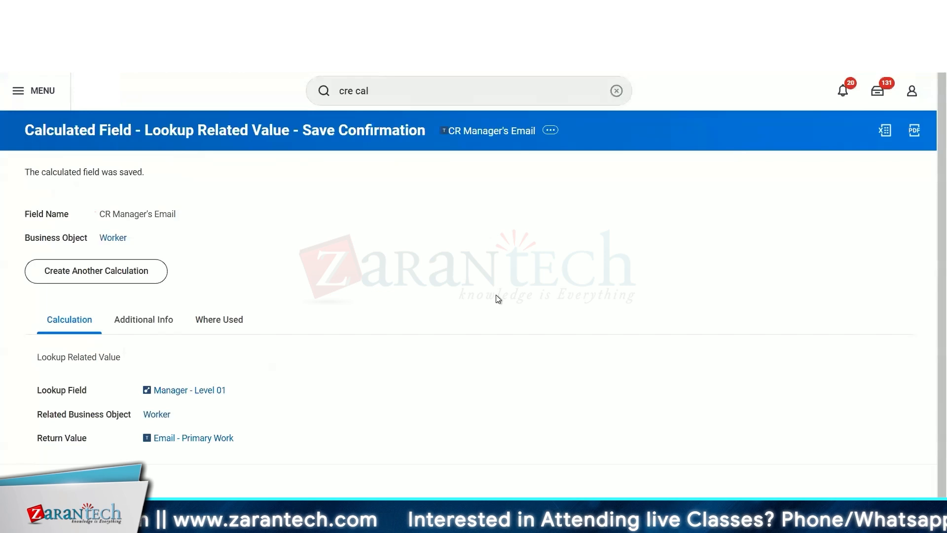
- Copy the CR Manager's Email field name and paste it into the report's column field
right_click(466, 132)
left_click(497, 182)
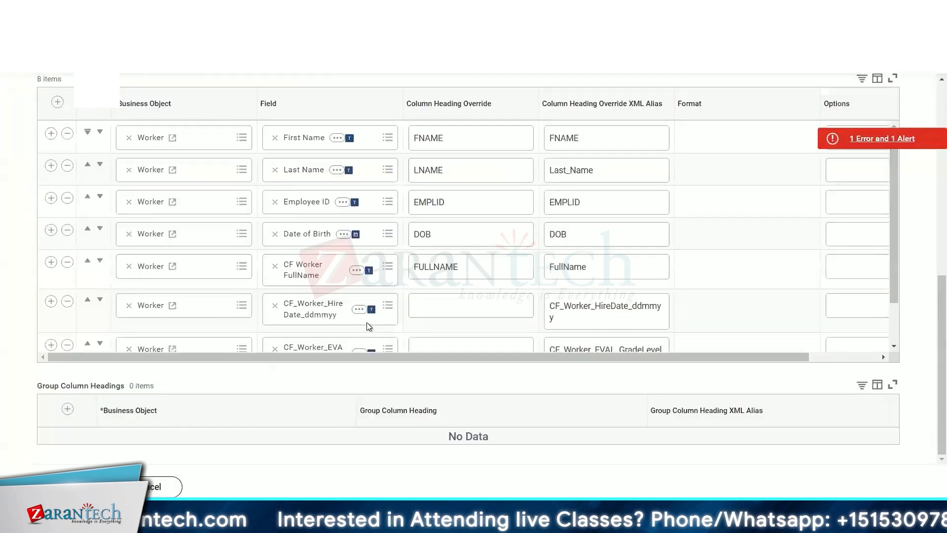
type("CR Manager's Email")
key("Return")
- Add another column row to the report and search its field for email
left_click(50, 326)
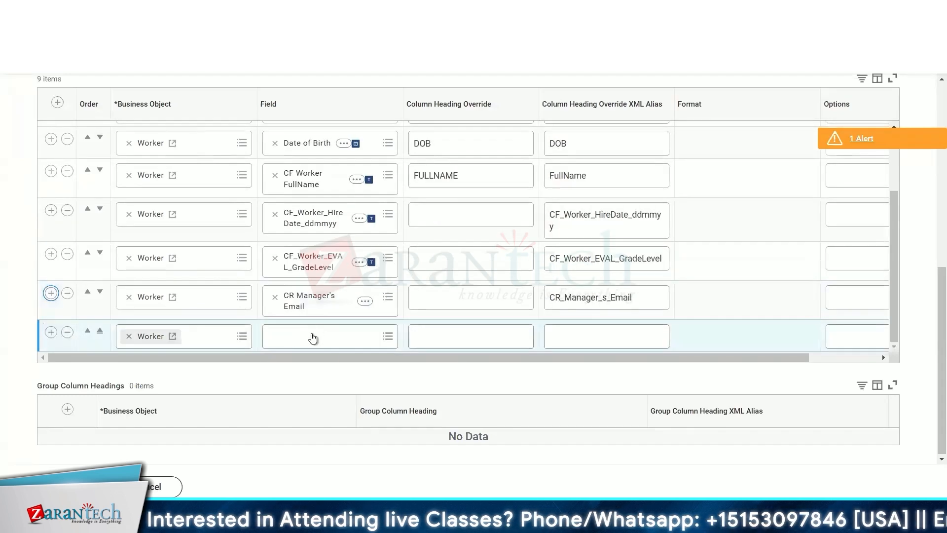
left_click(313, 337)
key("Return")
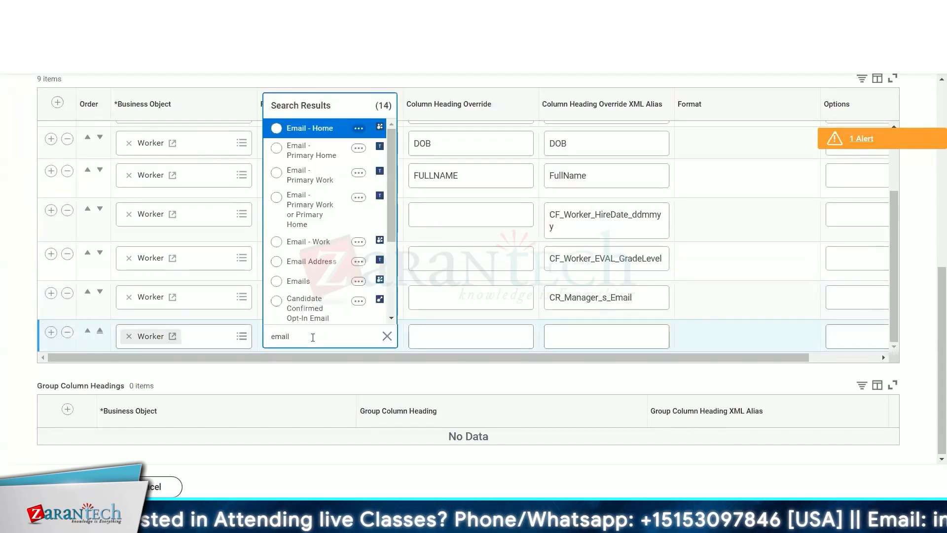
scroll(340, 270, "down", 3)
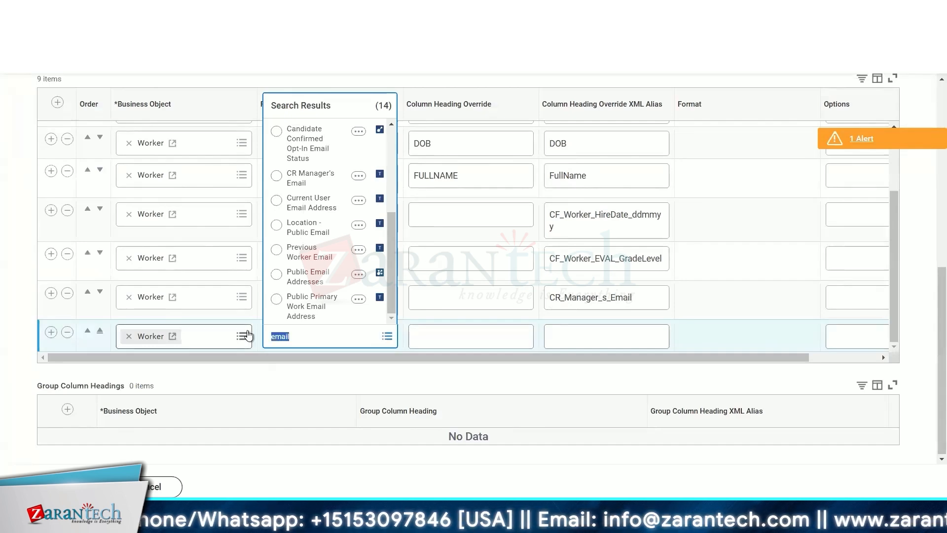
left_click(304, 369)
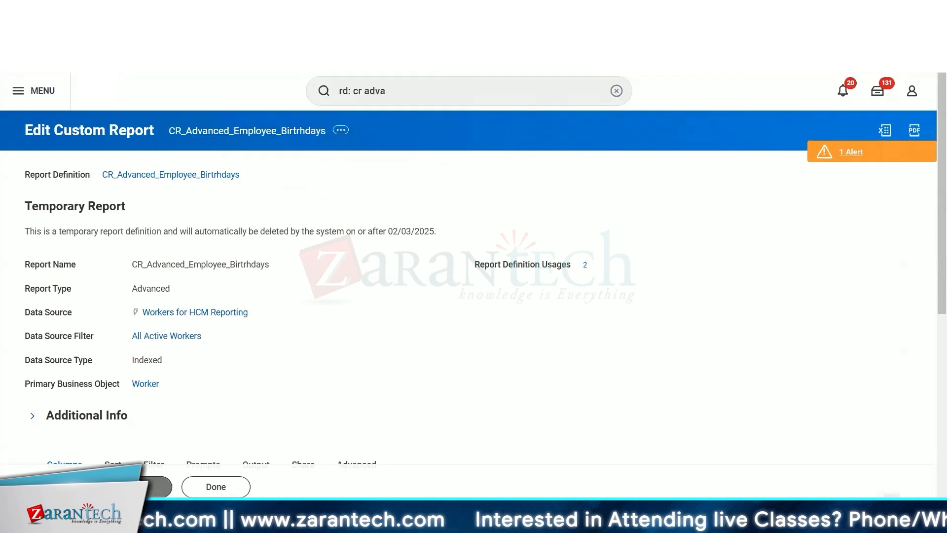
- Review the report definition's details, run prompts and column list
left_click(589, 260)
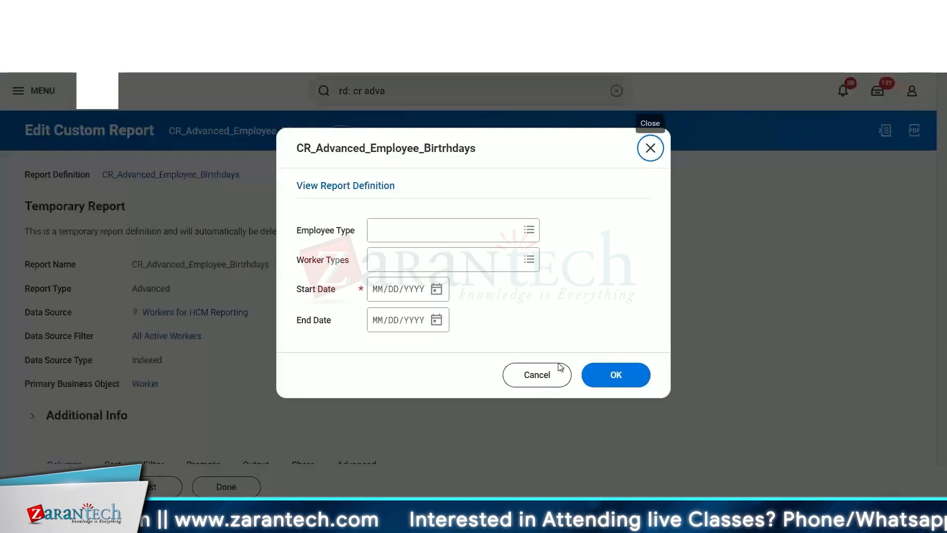
left_click(547, 385)
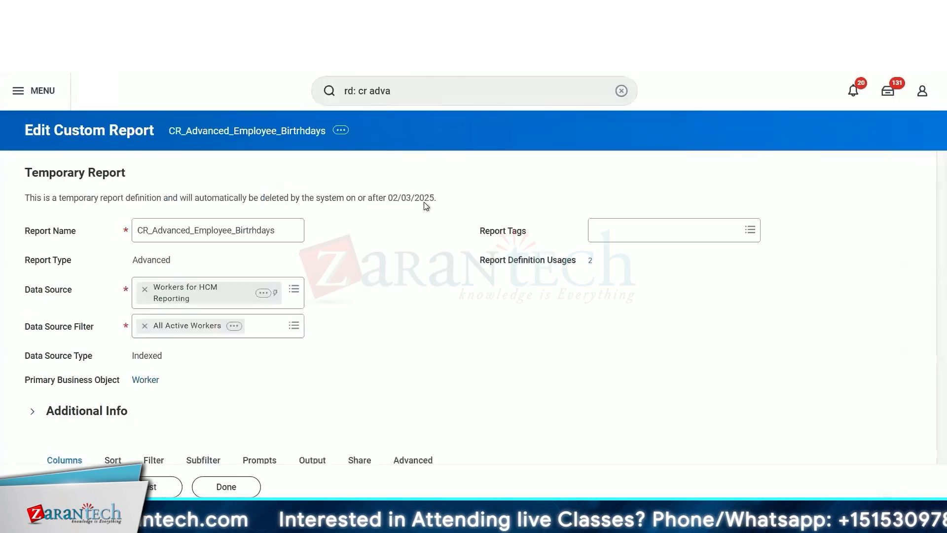
left_click(341, 135)
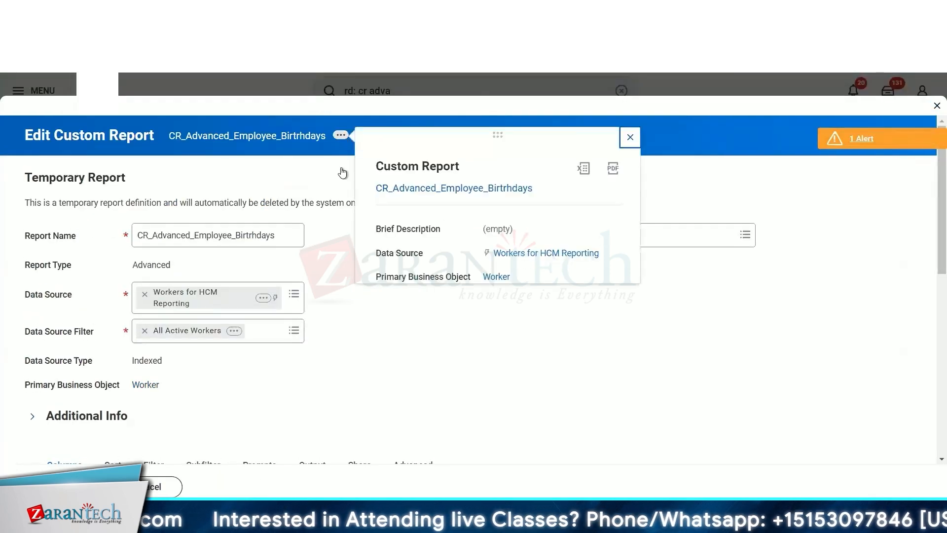
left_click(373, 396)
scroll(243, 161, "down", 8)
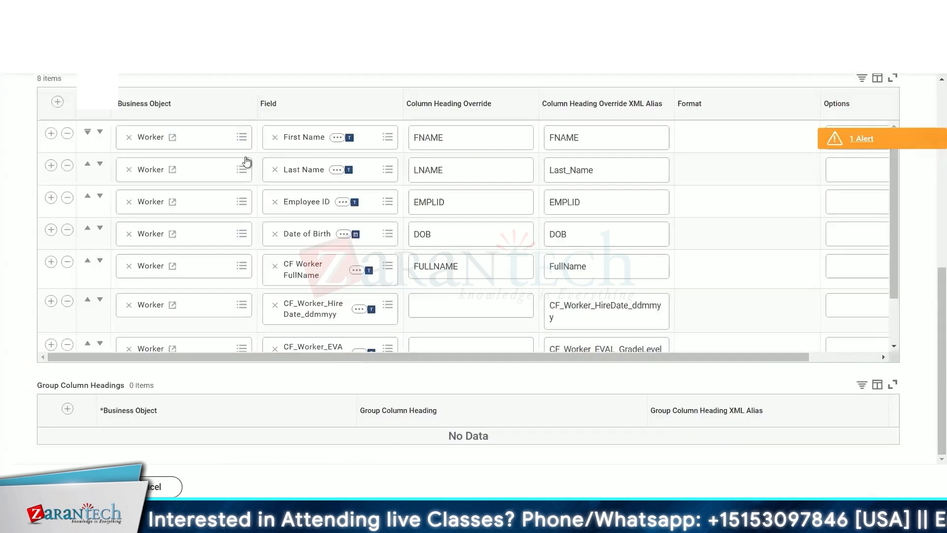
scroll(244, 154, "up", 5)
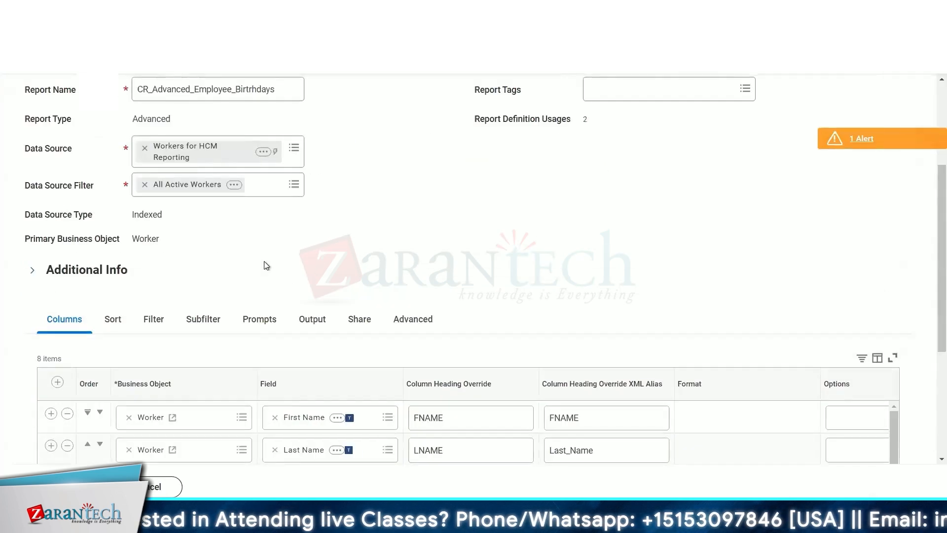
scroll(265, 264, "down", 3)
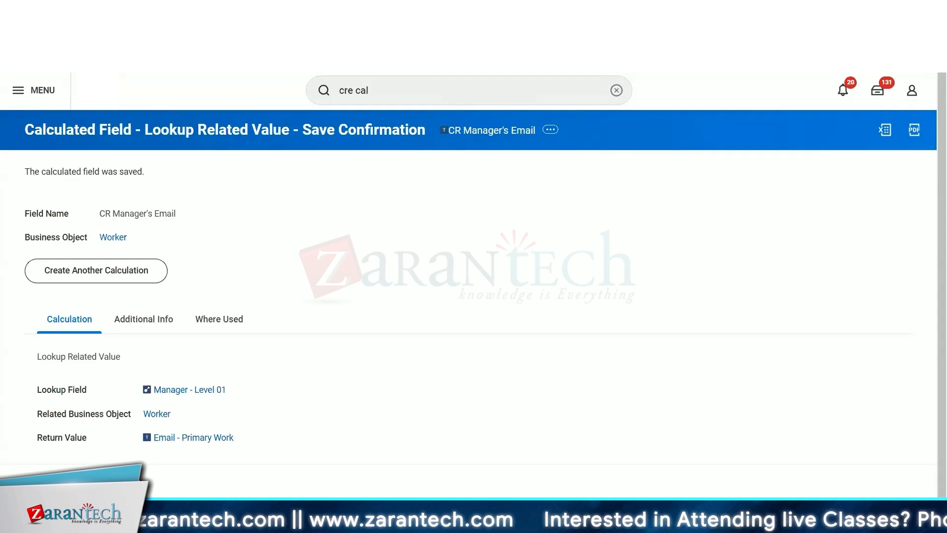
- Switch between the saved calculated field and the report's columns to compare them
left_click(212, 12)
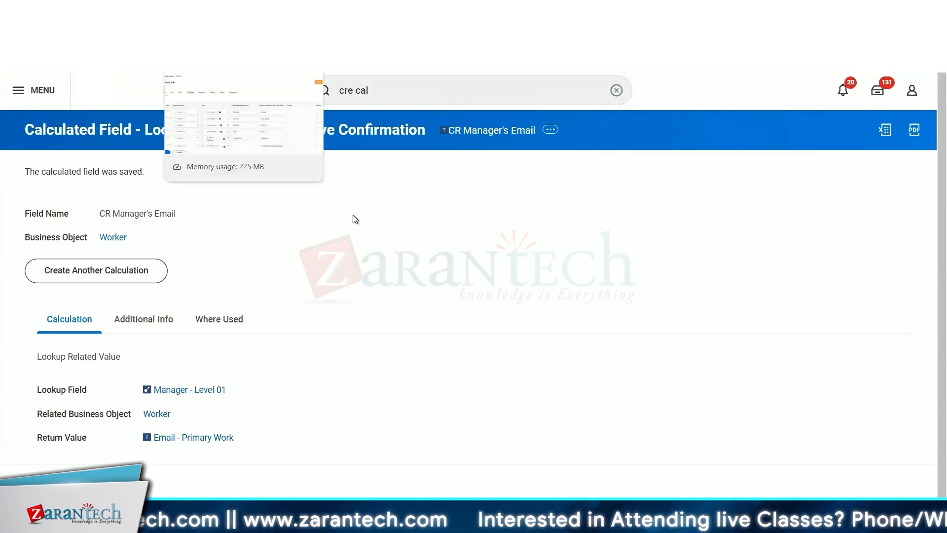
scroll(489, 184, "down", 3)
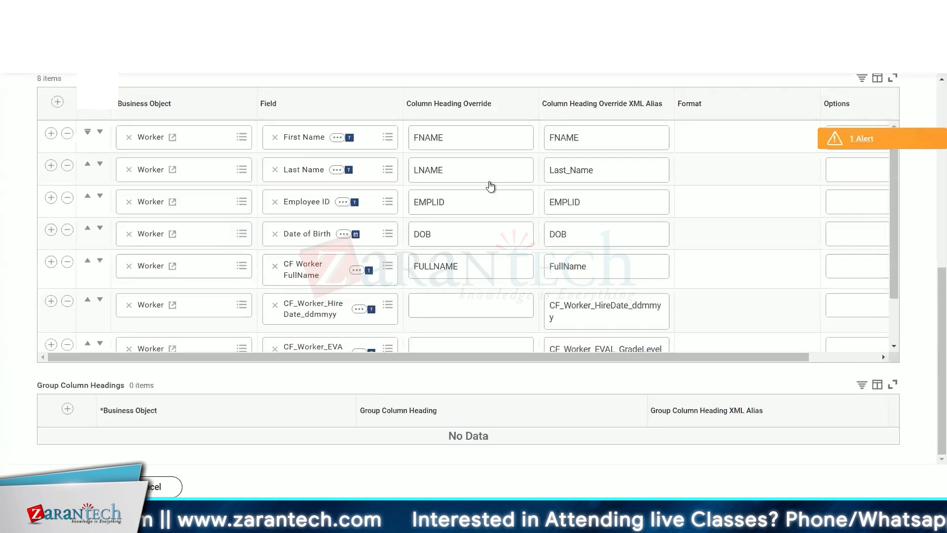
scroll(509, 250, "down", 2)
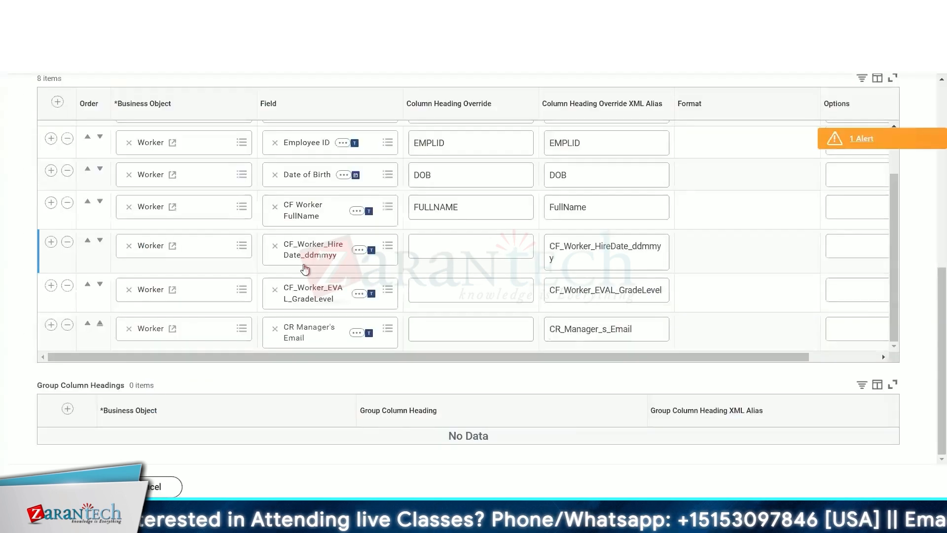
scroll(374, 196, "up", 2)
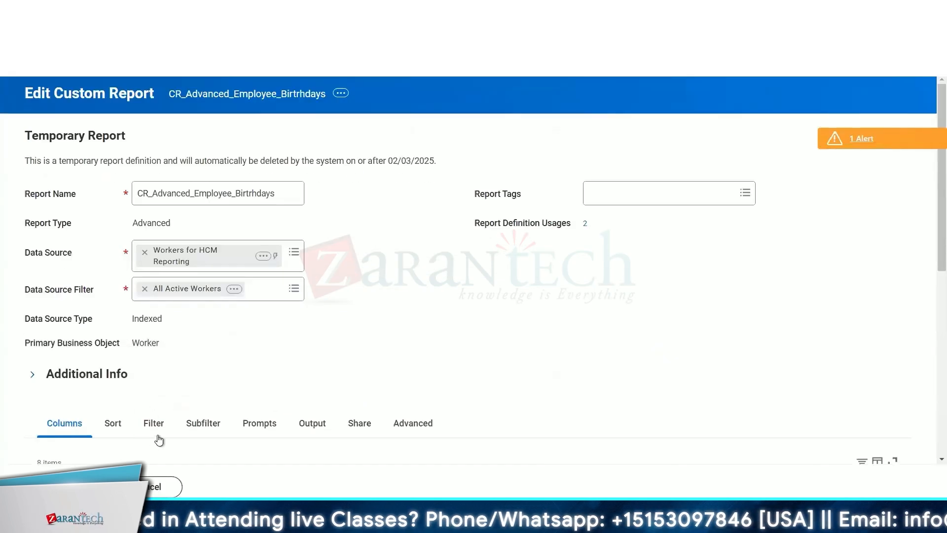
- Remove the Employee selection-list condition from the report's instance filters
left_click(154, 434)
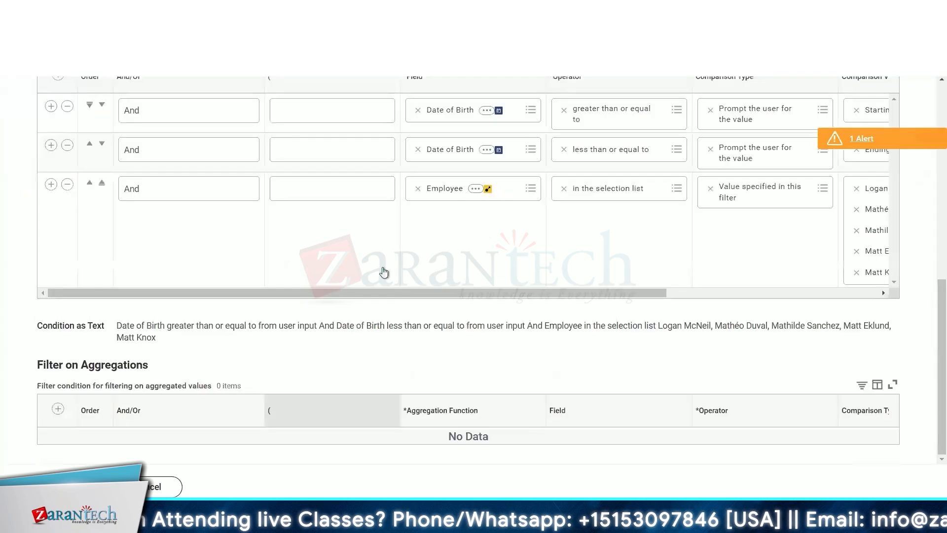
scroll(300, 269, "up", 1)
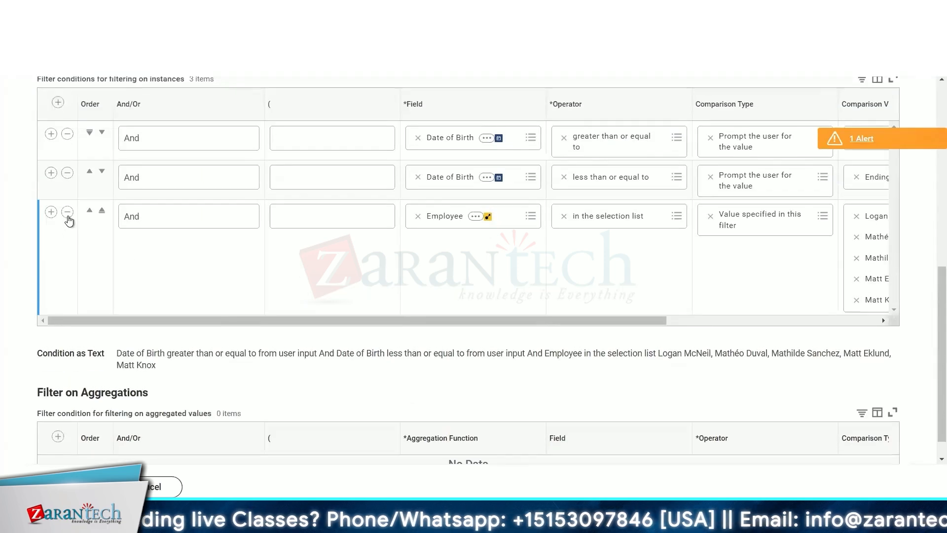
left_click(67, 212)
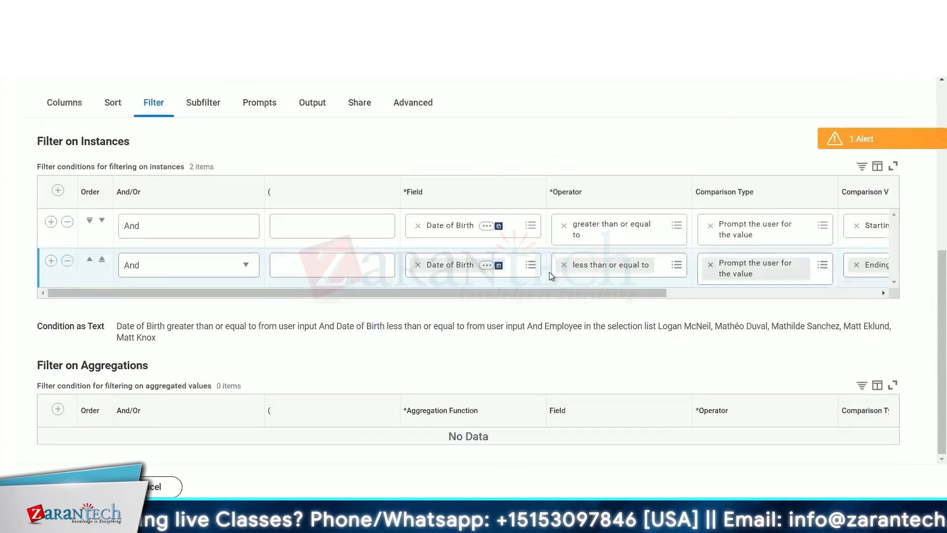
- Return to the report columns and add a new row below CR Manager's Email
left_click(62, 104)
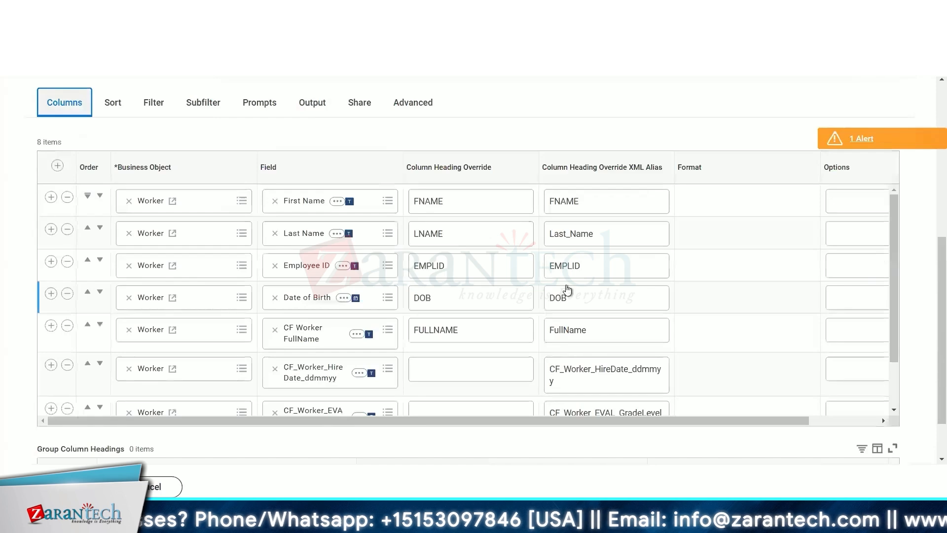
scroll(567, 290, "up", 5)
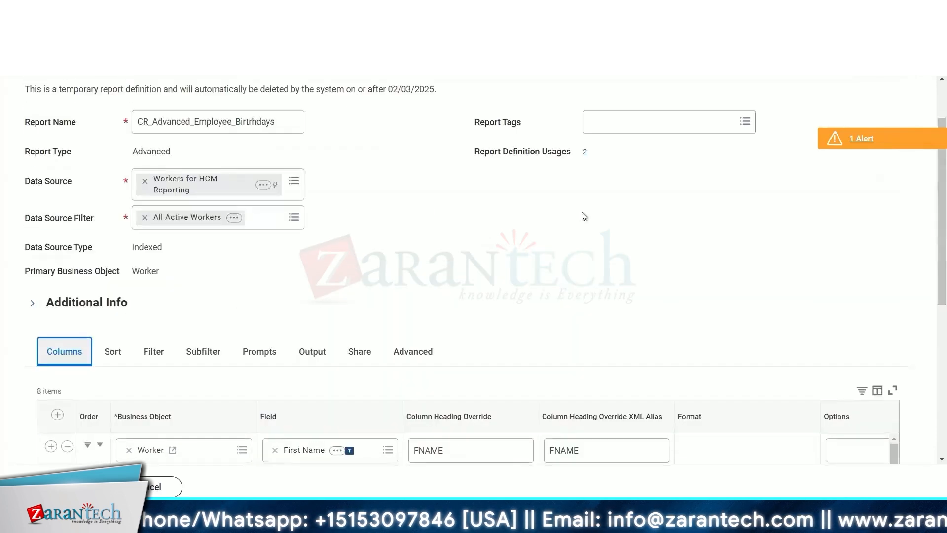
scroll(514, 256, "down", 7)
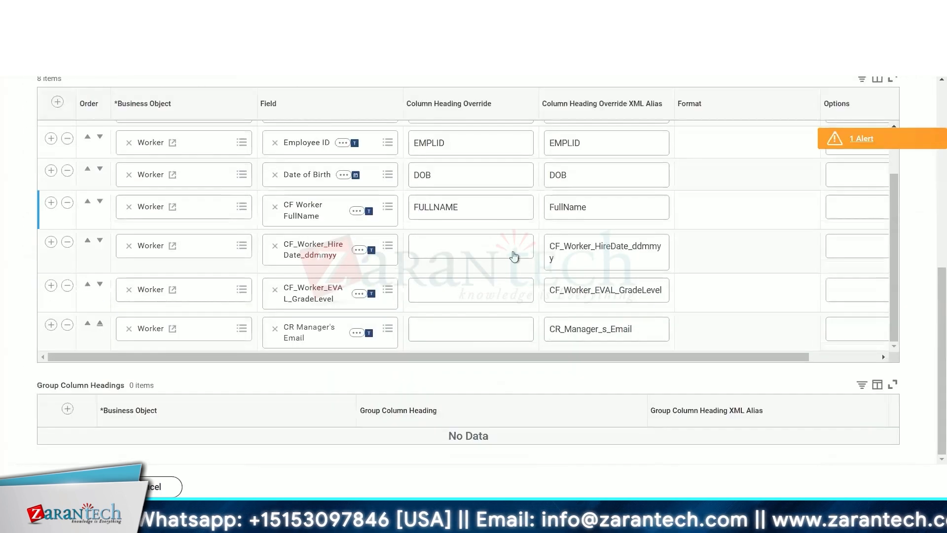
left_click(51, 324)
scroll(351, 346, "down", 1)
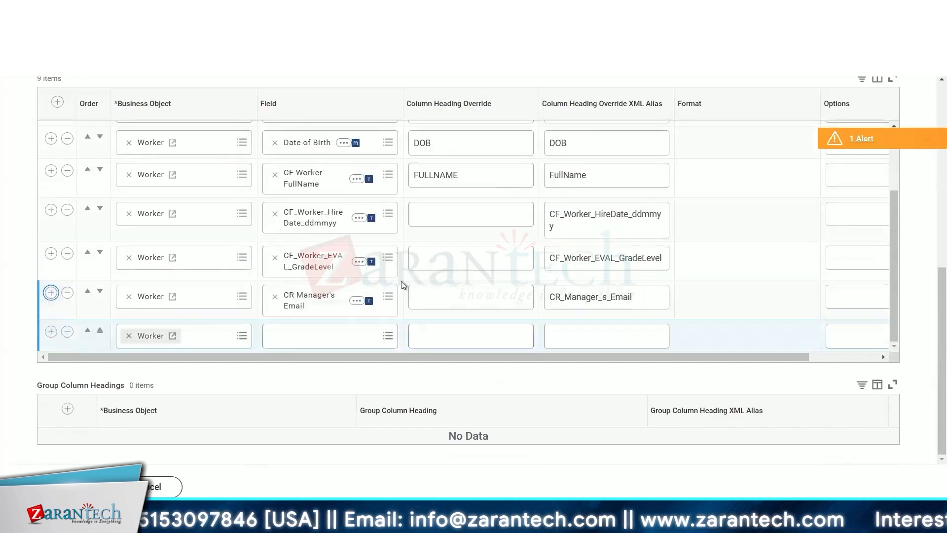
- Search the new row's field list for worker and address fields and browse the results
left_click(302, 335)
type("wo")
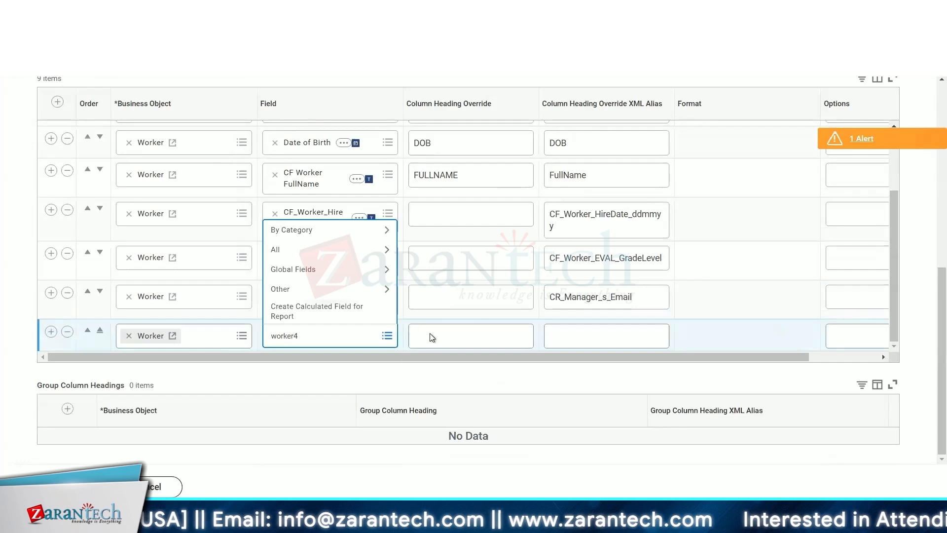
type("rker4")
key("BackSpace")
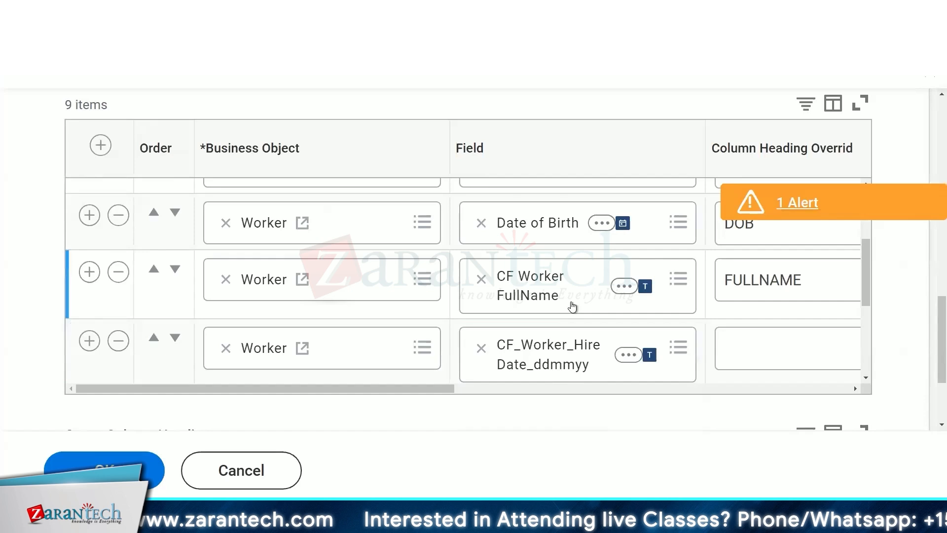
scroll(571, 306, "down", 4)
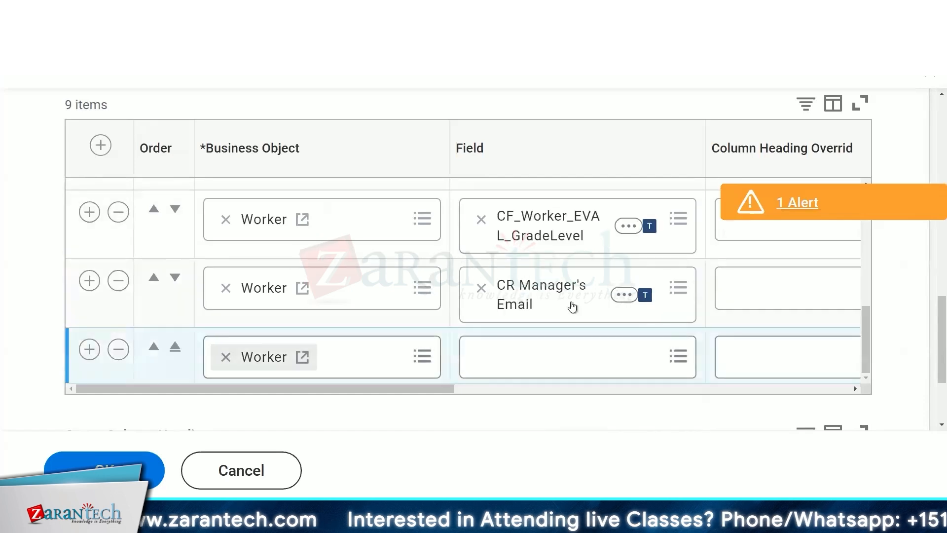
left_click(529, 353)
type("worker")
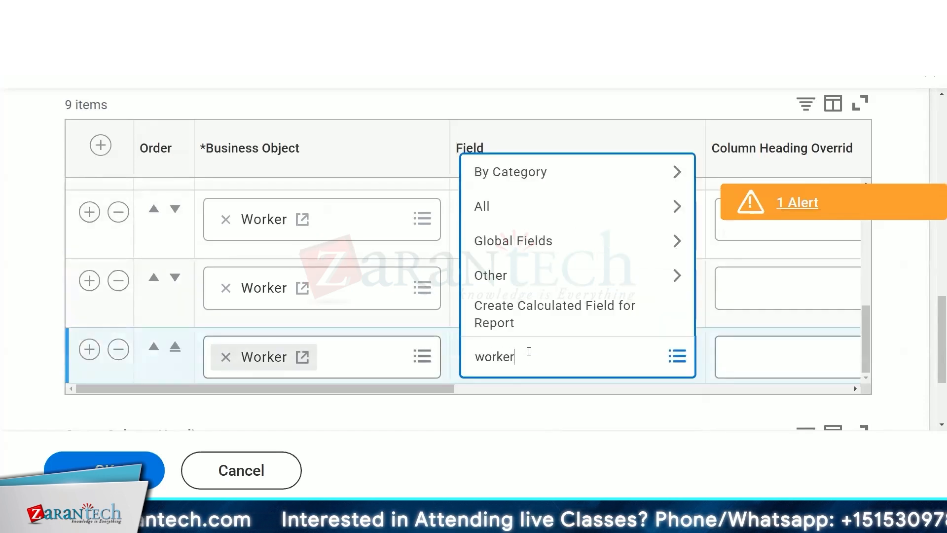
key("Return")
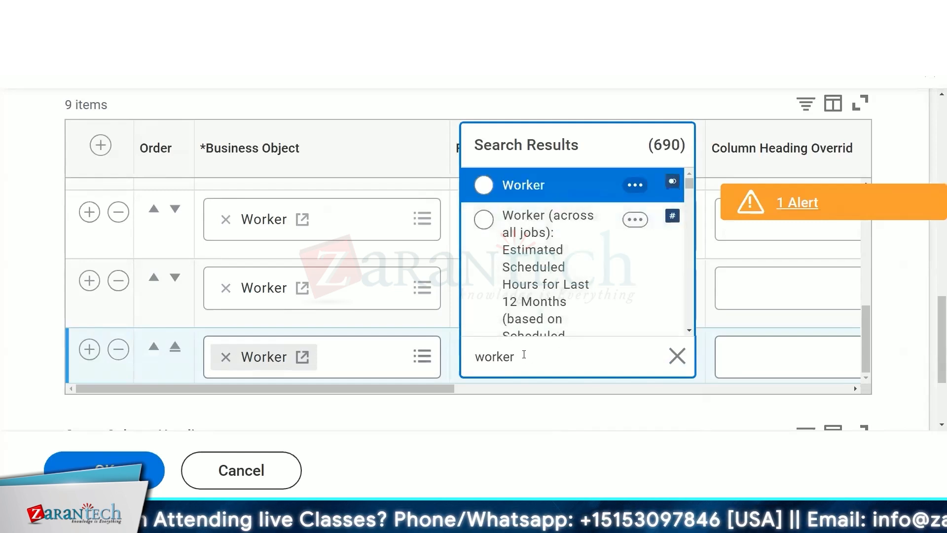
double_click(524, 354)
type("address")
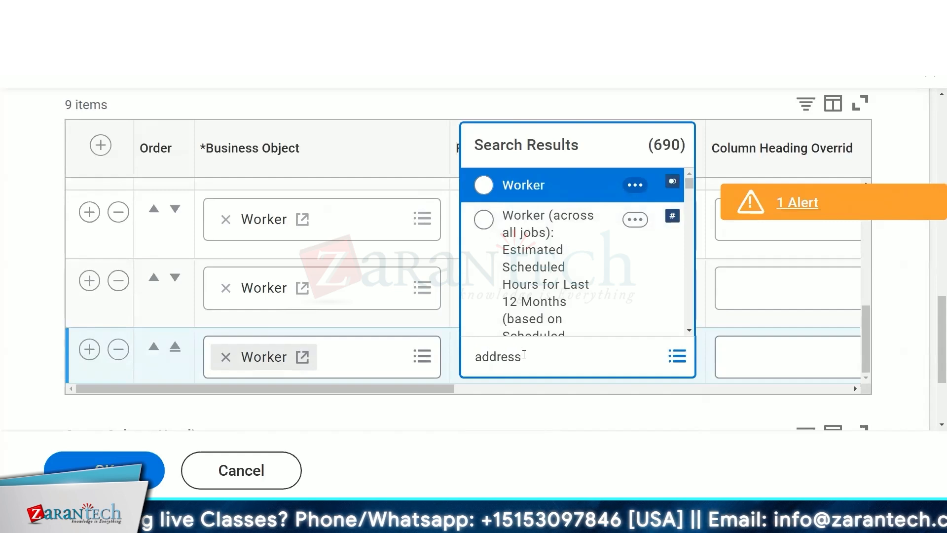
key("Return")
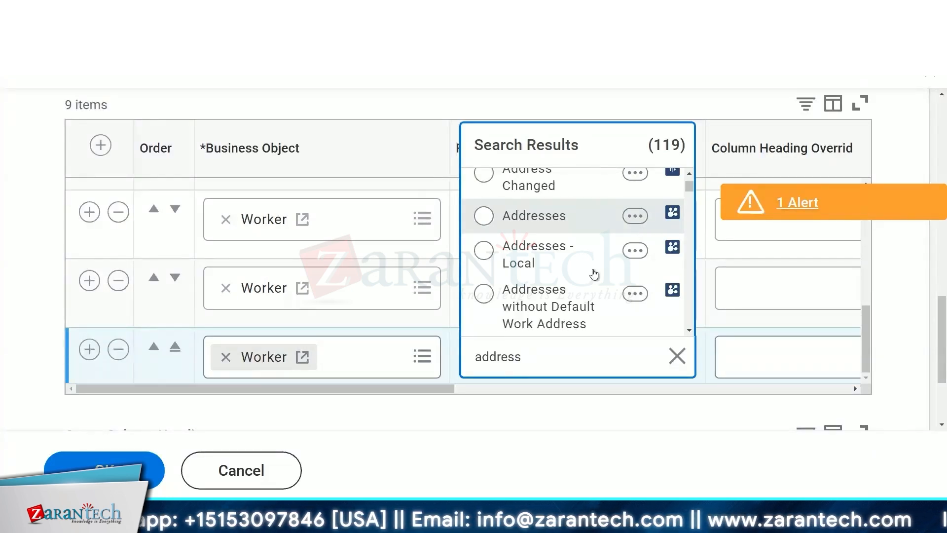
scroll(593, 268, "down", 3)
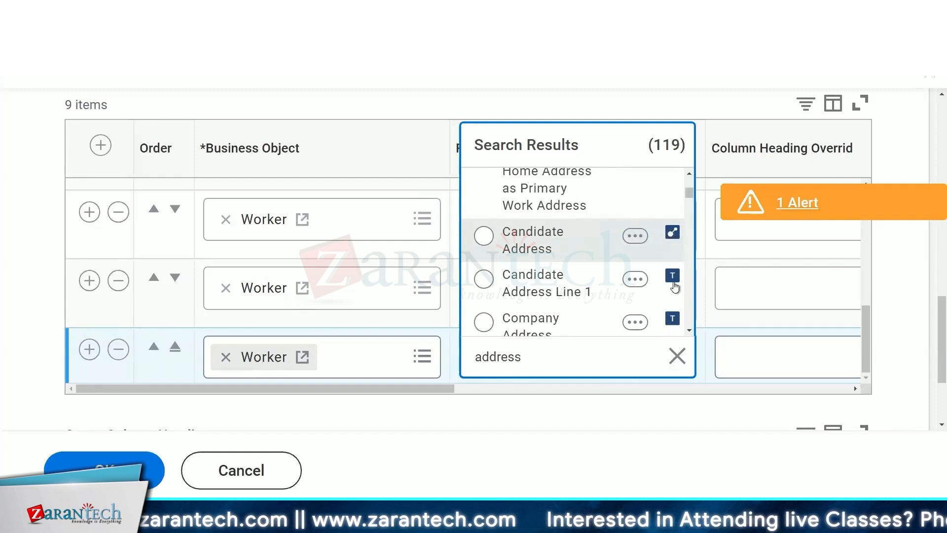
scroll(674, 284, "down", 2)
scroll(674, 284, "down", 3)
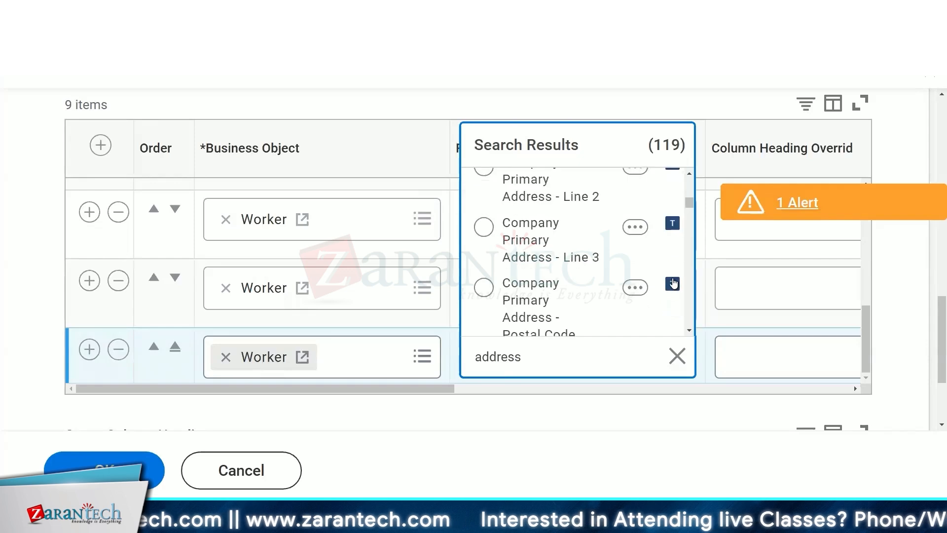
scroll(672, 277, "down", 5)
scroll(673, 274, "down", 5)
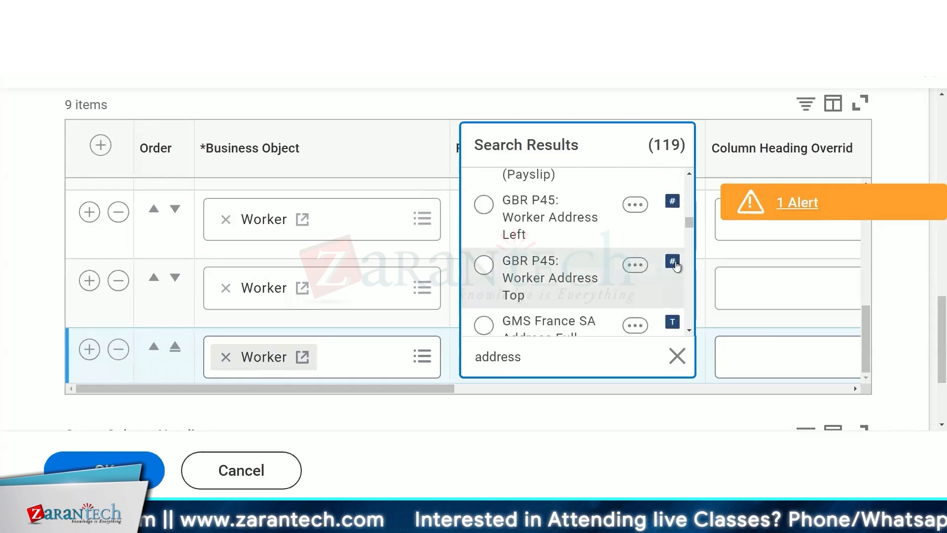
- Search the field list for date fields and inspect the details of two date-related fields
left_click(526, 357)
type("date")
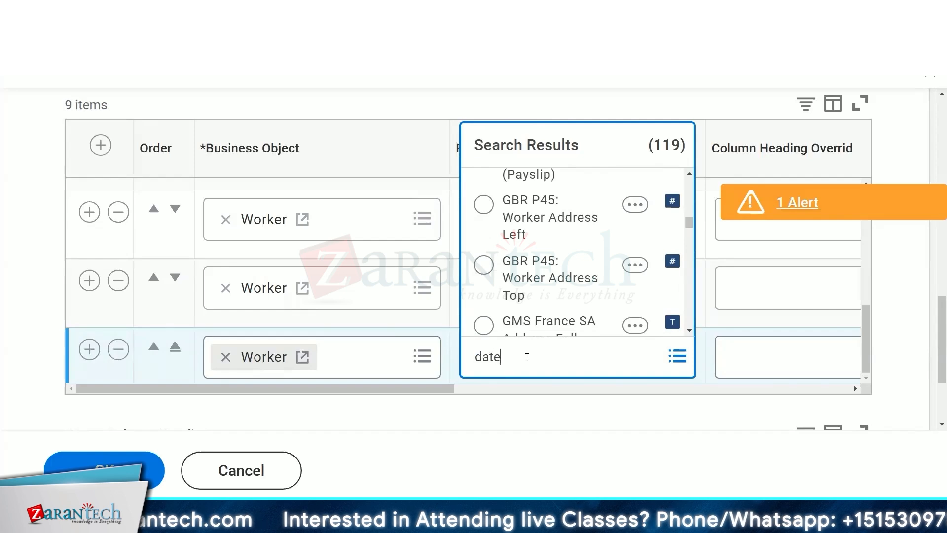
key("Return")
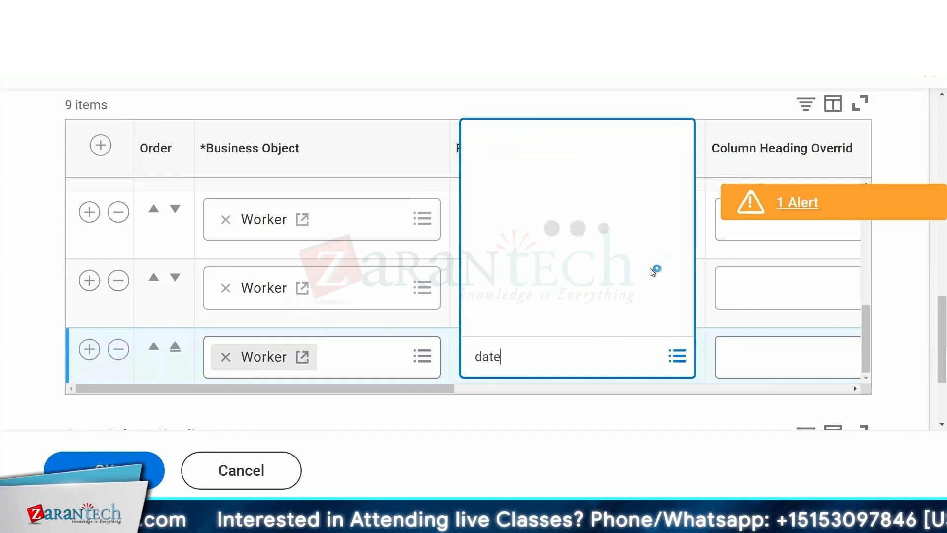
scroll(666, 296, "down", 3)
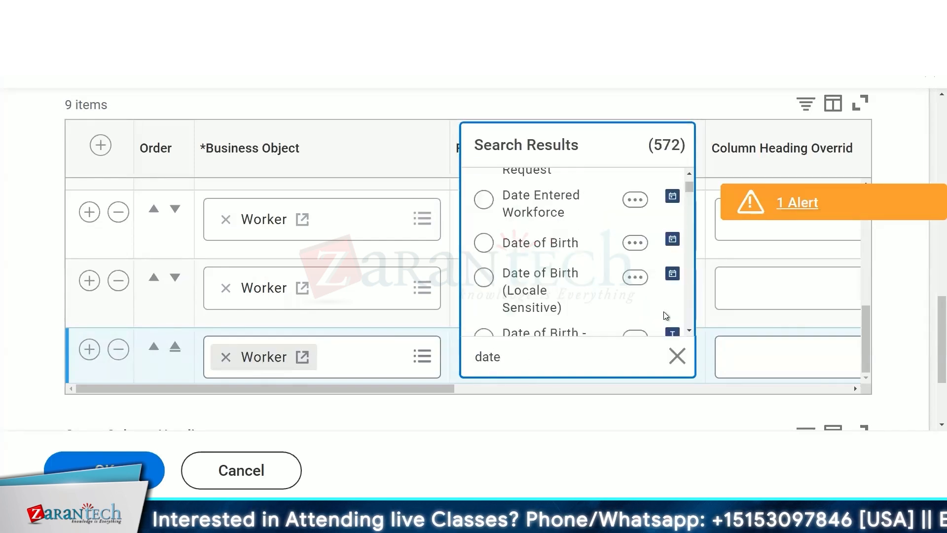
scroll(663, 306, "up", 2)
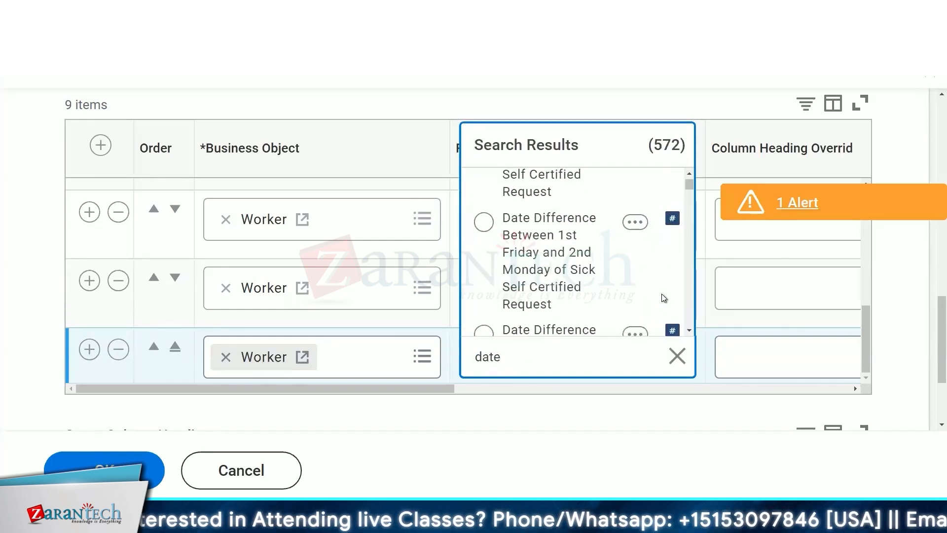
left_click(635, 222)
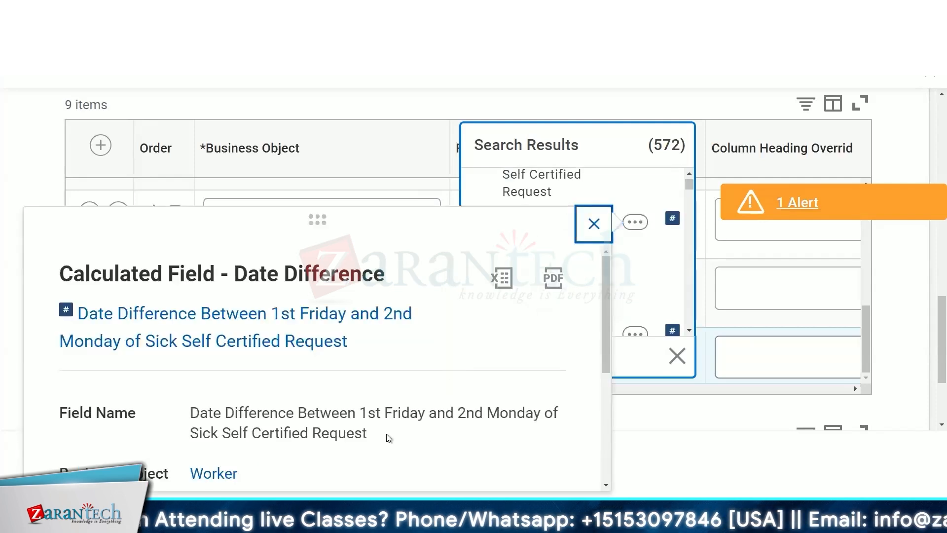
scroll(389, 437, "down", 3)
scroll(388, 438, "up", 1)
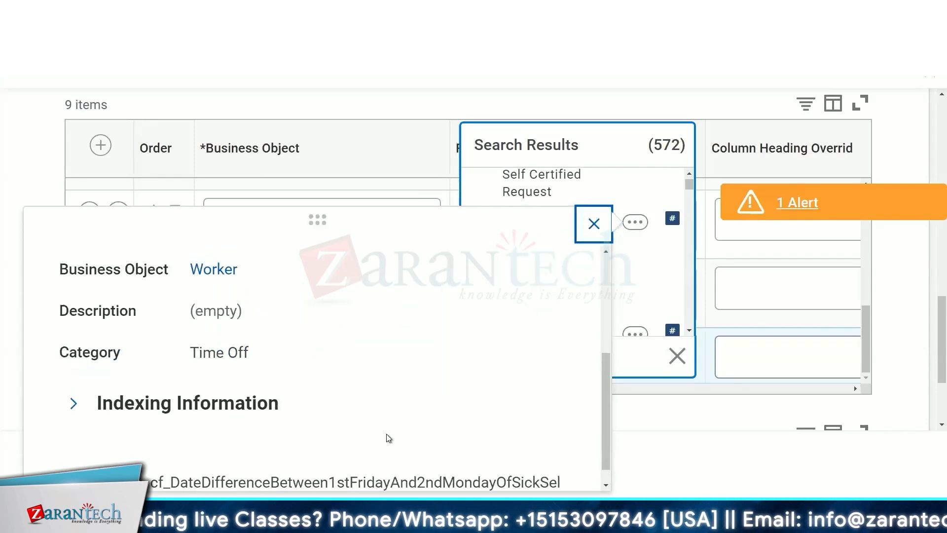
scroll(388, 437, "up", 3)
scroll(387, 438, "down", 3)
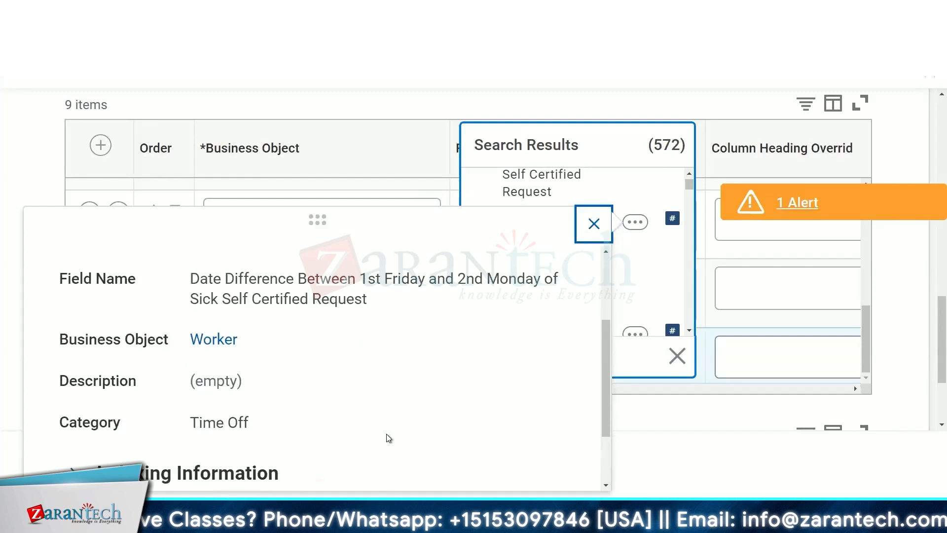
left_click(635, 353)
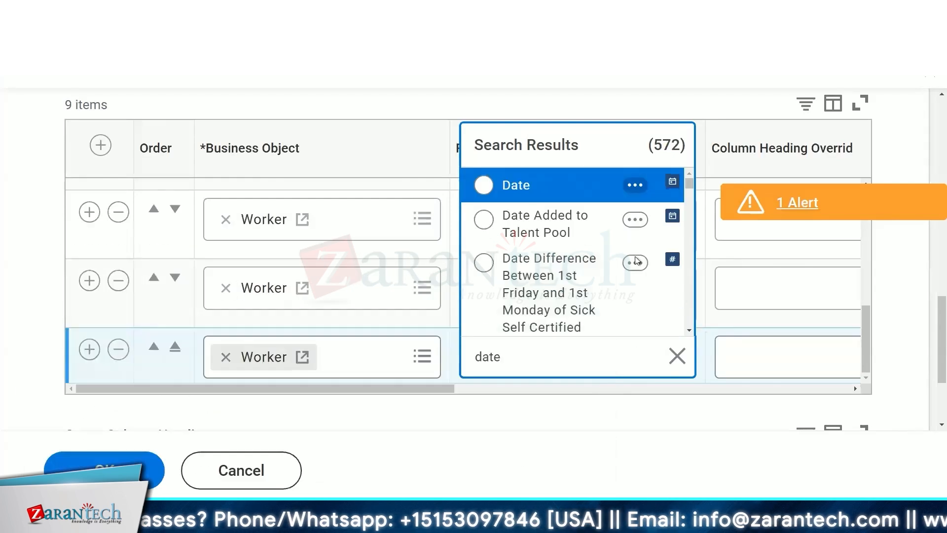
left_click(635, 221)
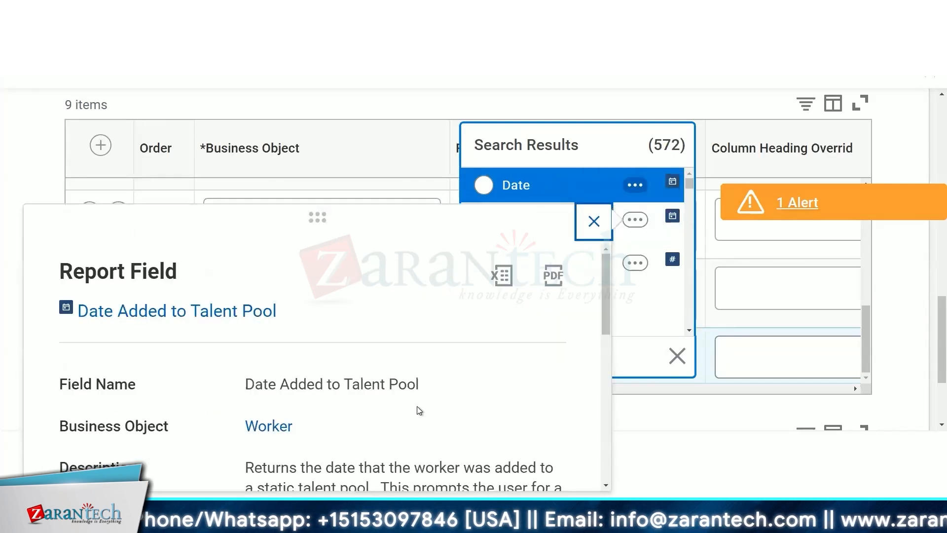
scroll(416, 407, "down", 2)
scroll(418, 406, "down", 1)
left_click_drag(279, 466, 243, 466)
left_click(592, 224)
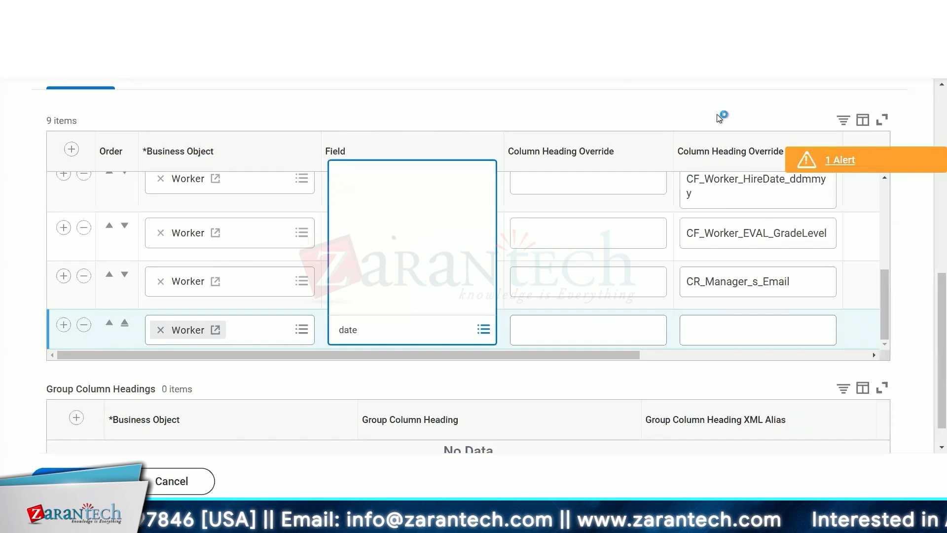
- Delete the empty new column row and review the report's filter conditions
left_click(84, 325)
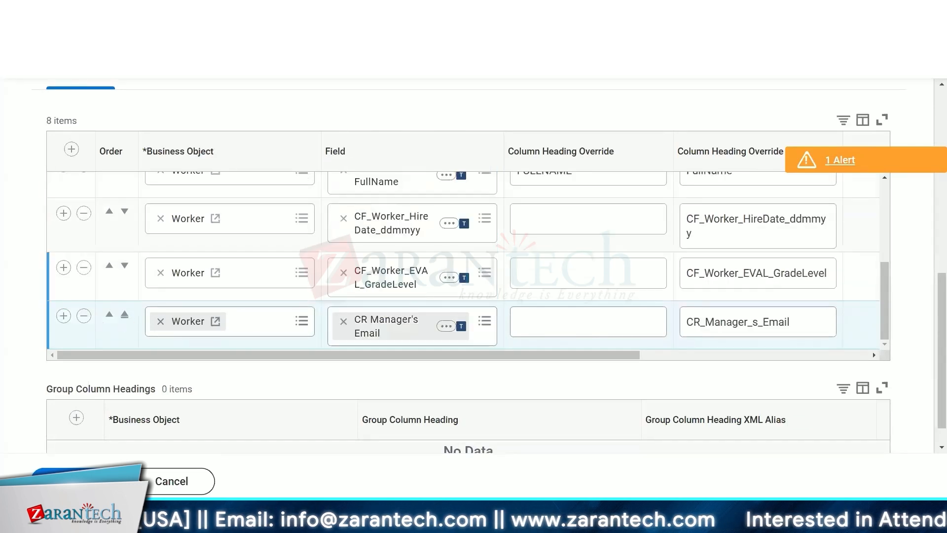
scroll(473, 266, "up", 10)
scroll(473, 267, "down", 6)
left_click(192, 120)
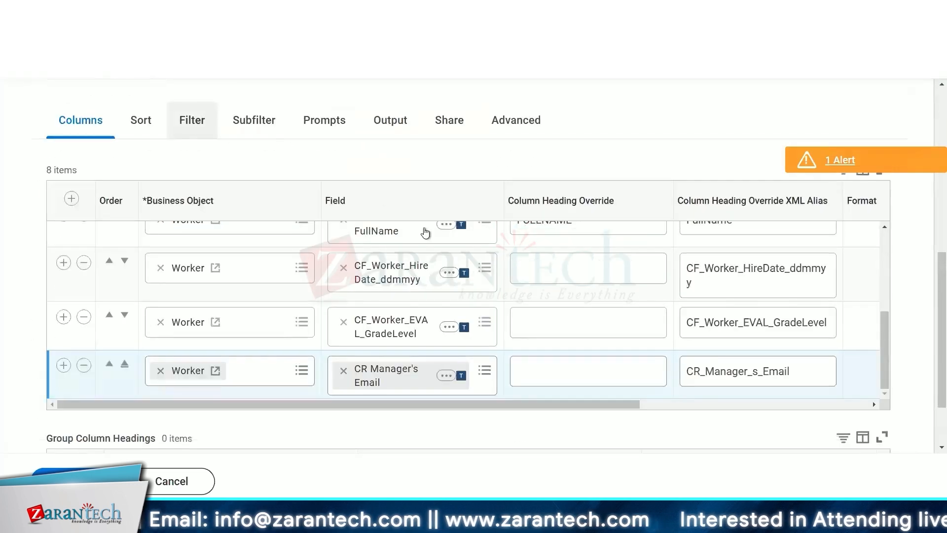
scroll(613, 306, "down", 2)
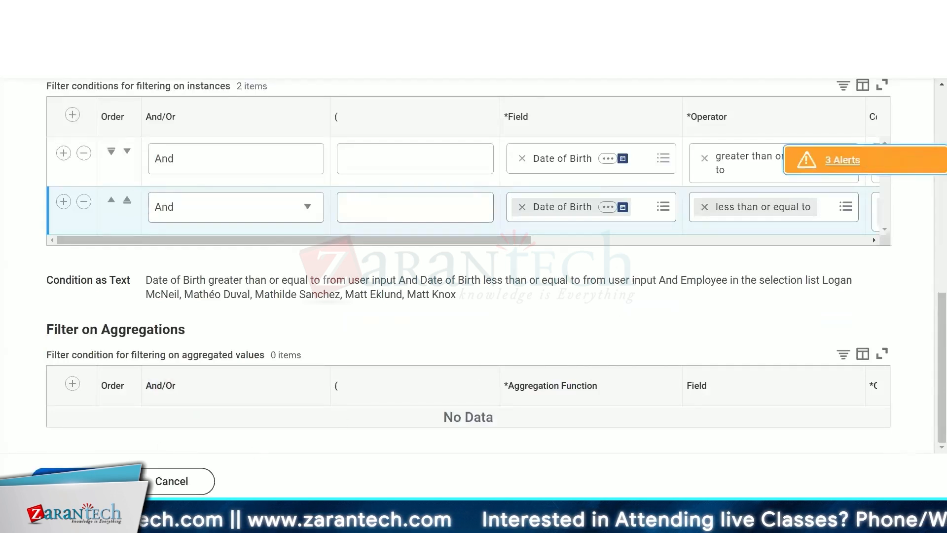
- Save the report and run it with Start Date 01/01/1900 and End Date 01/29/2025
left_click(75, 481)
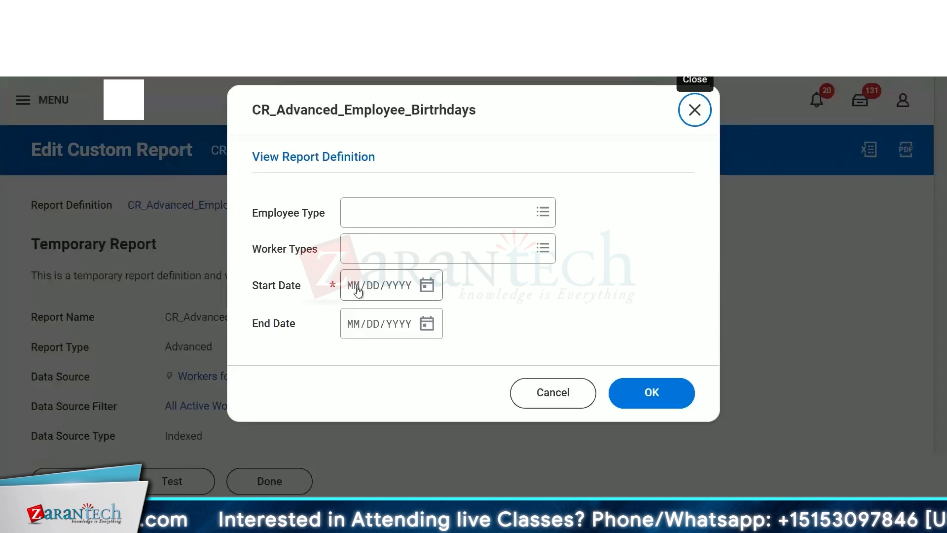
left_click(358, 291)
type("01/01/")
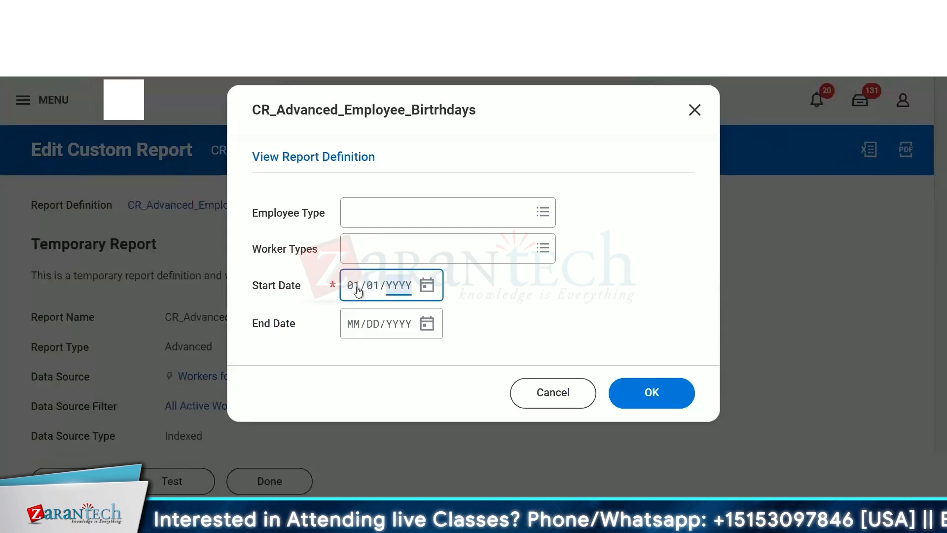
type("1900")
key("Tab")
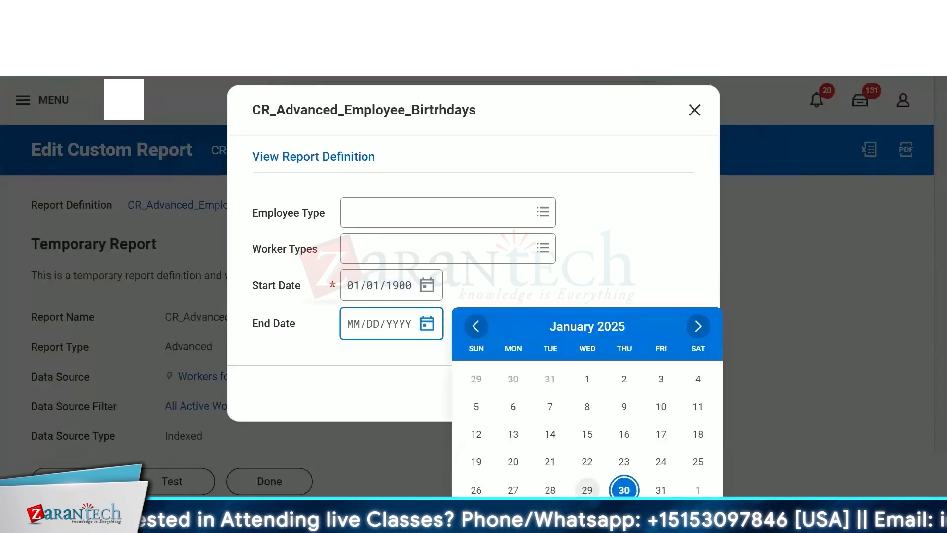
left_click(587, 489)
left_click(630, 386)
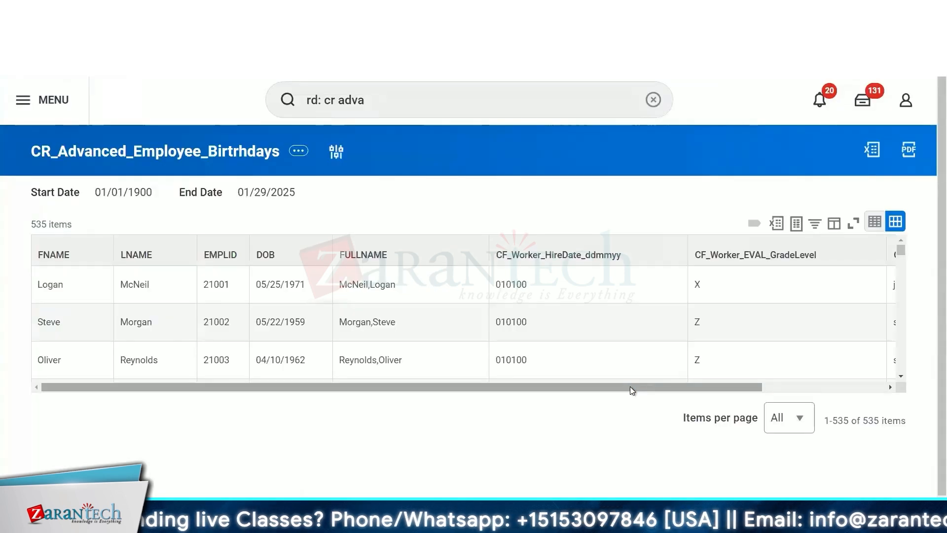
- Examine the CR Manager's Email column values and copy the first employee's ID
scroll(751, 309, "right", 5)
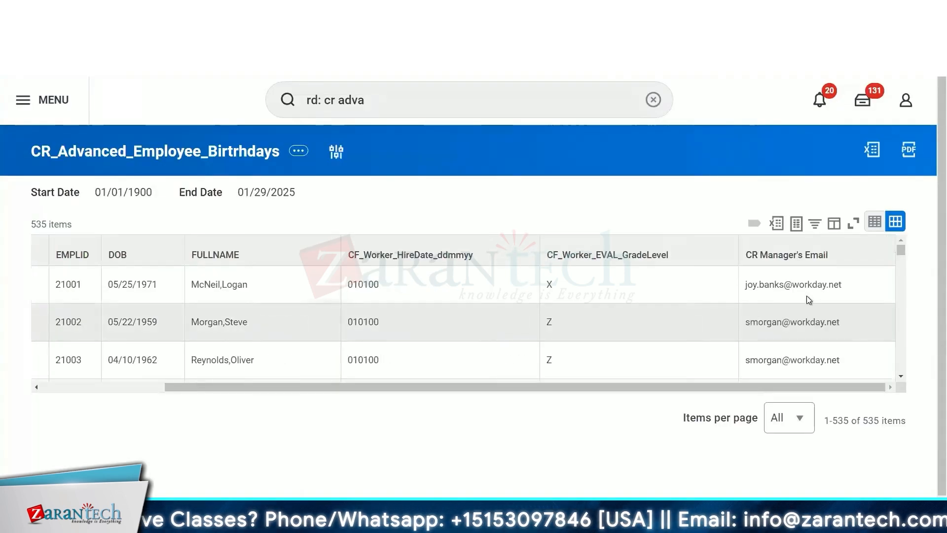
left_click_drag(859, 291, 723, 286)
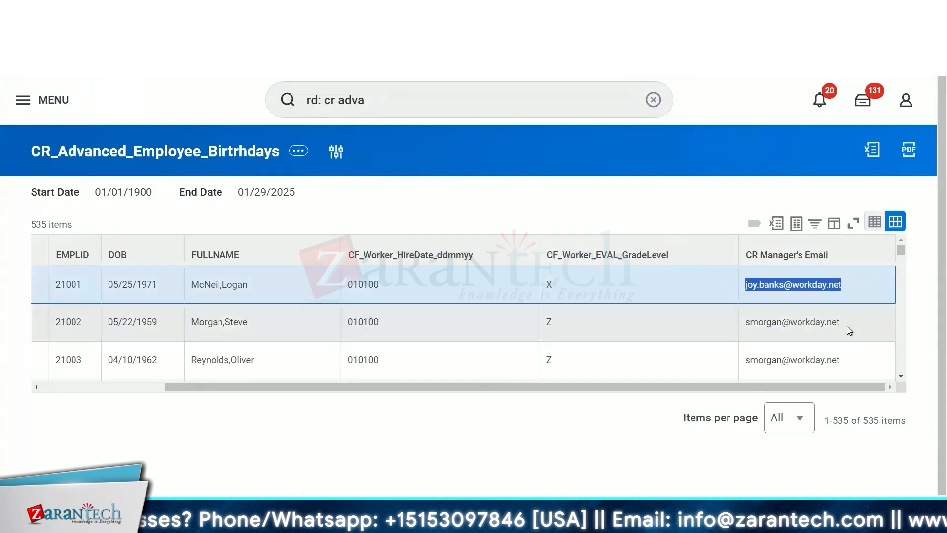
triple_click(751, 321)
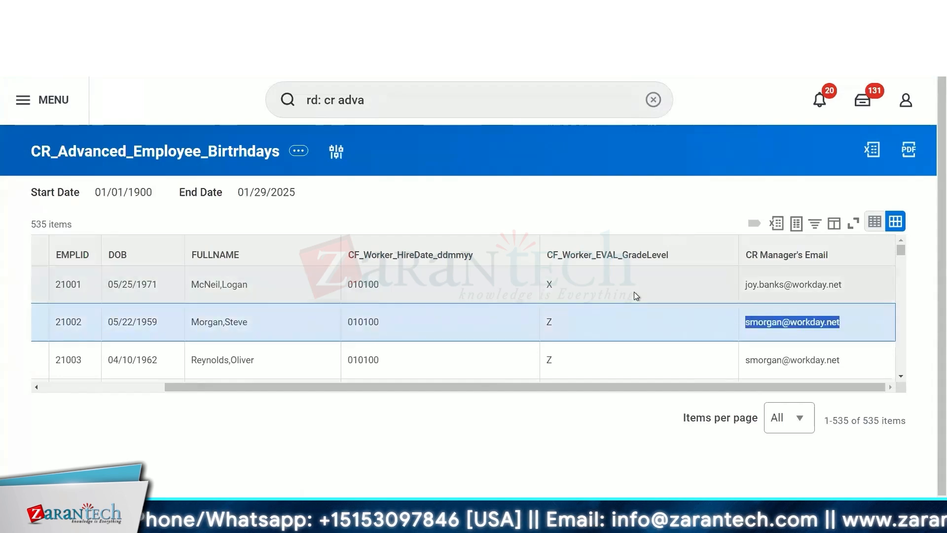
scroll(635, 292, "left", 3)
left_click(208, 285)
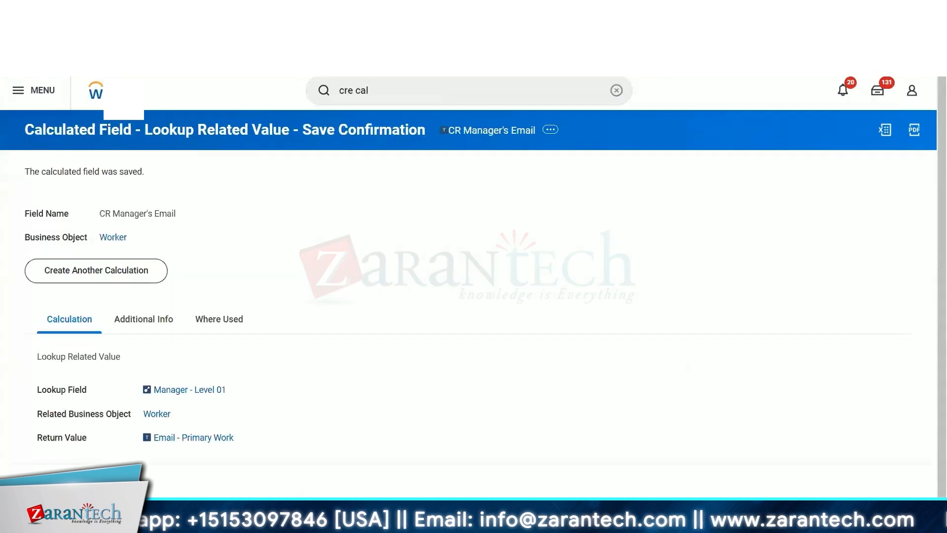
- Search for the copied employee ID and open the matching worker's profile
left_click(406, 100)
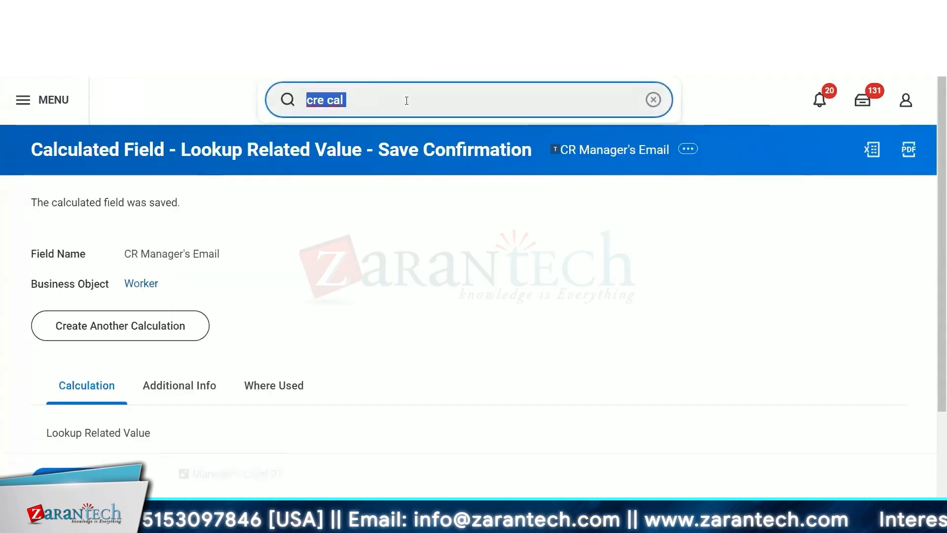
type("21001")
key("Return")
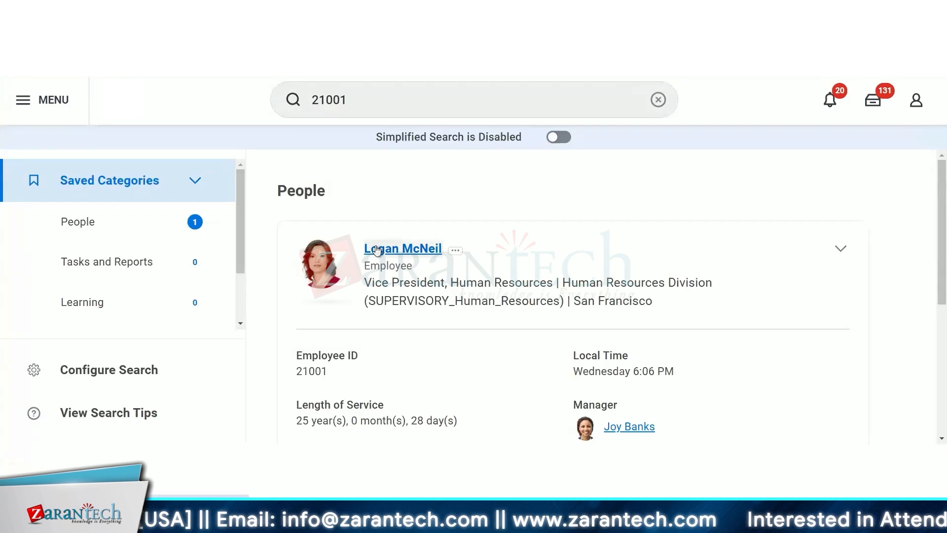
left_click(377, 249)
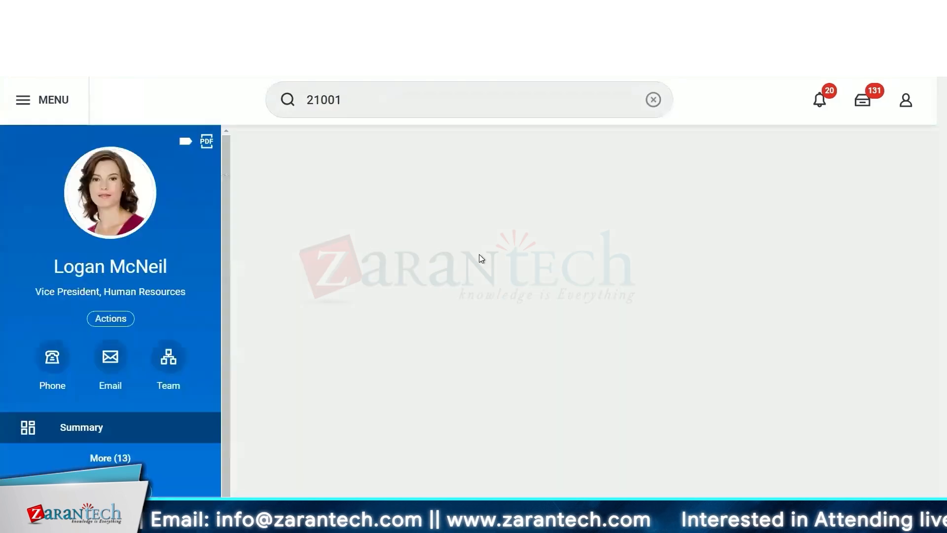
- Browse the worker's Job and Personal information sections
scroll(285, 385, "down", 5)
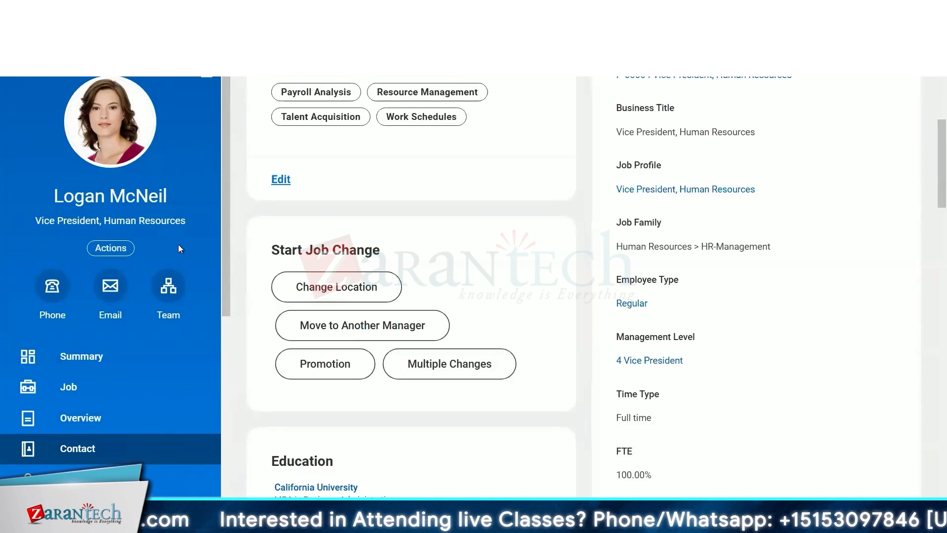
scroll(179, 246, "down", 6)
scroll(178, 246, "up", 5)
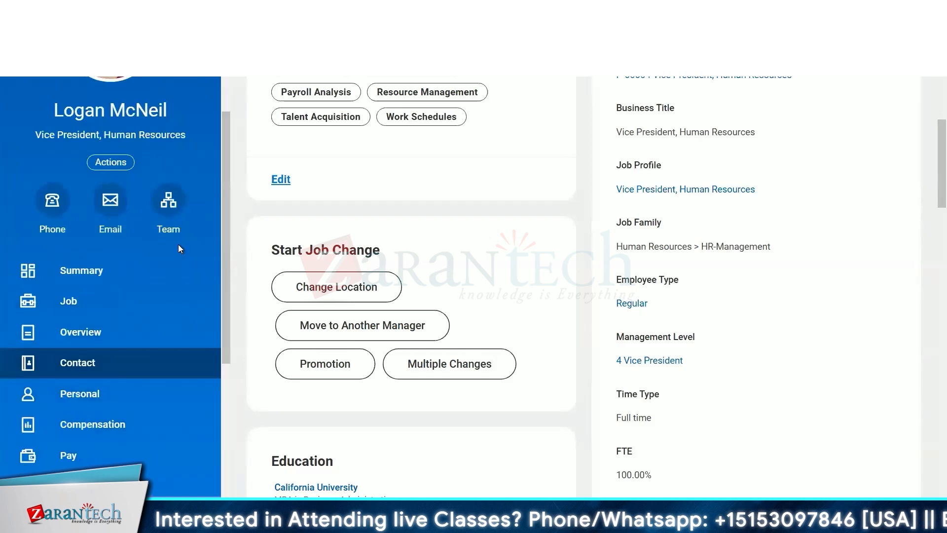
scroll(179, 245, "up", 2)
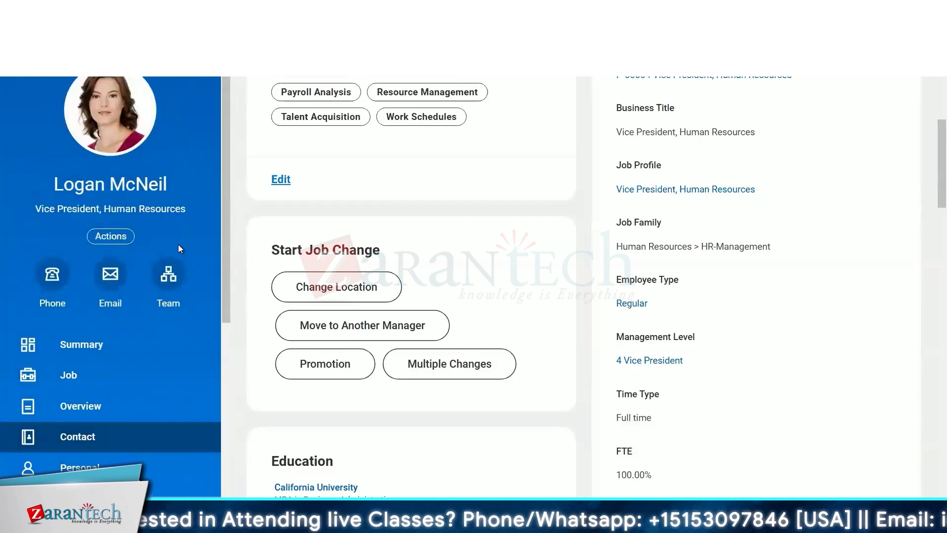
left_click(120, 384)
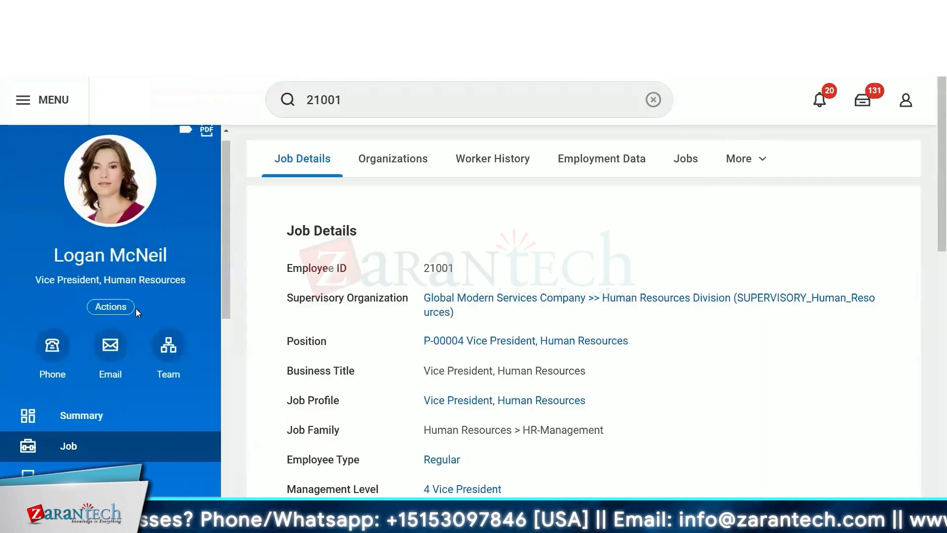
scroll(135, 309, "down", 5)
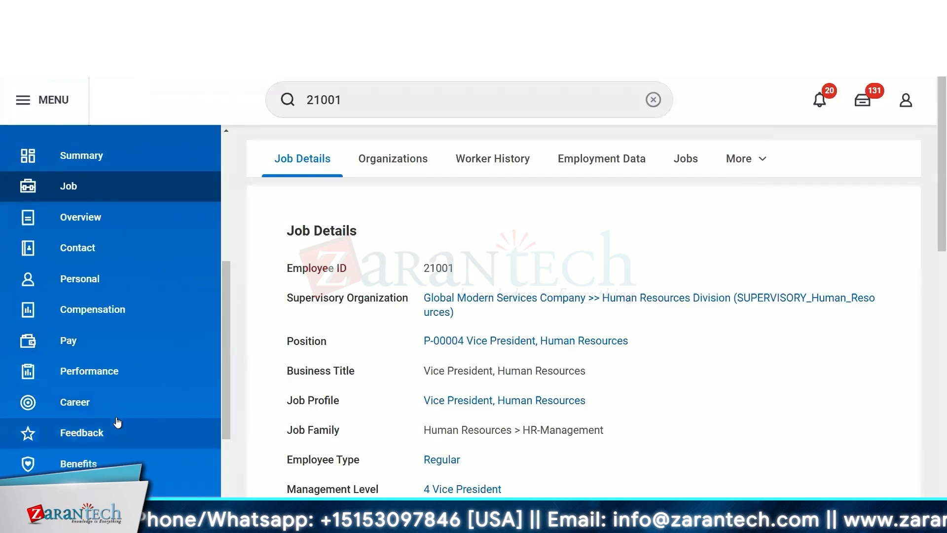
left_click(101, 287)
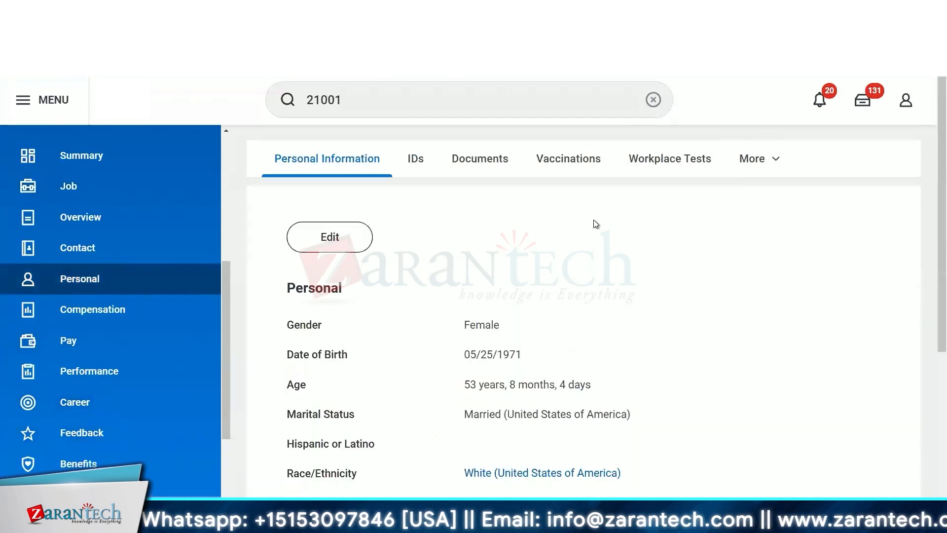
scroll(595, 223, "down", 2)
scroll(596, 223, "down", 2)
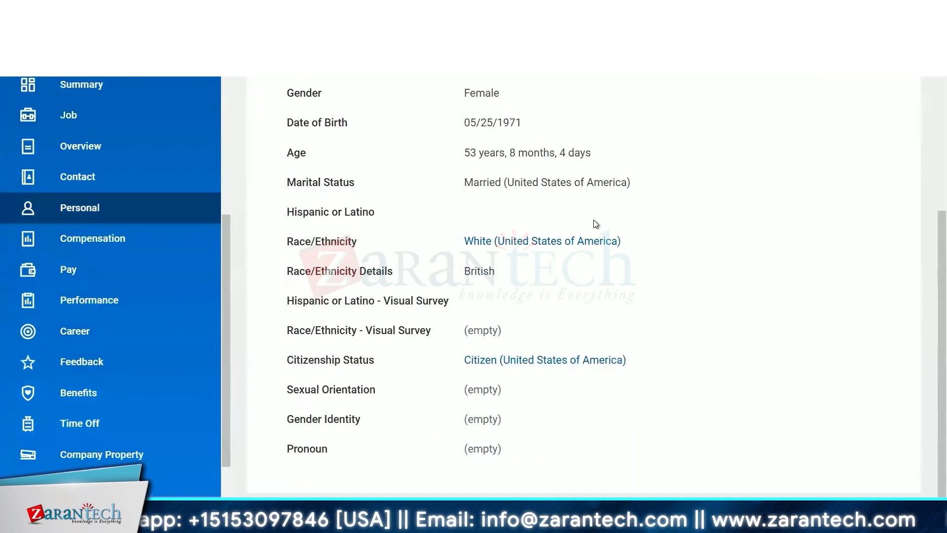
scroll(596, 224, "up", 4)
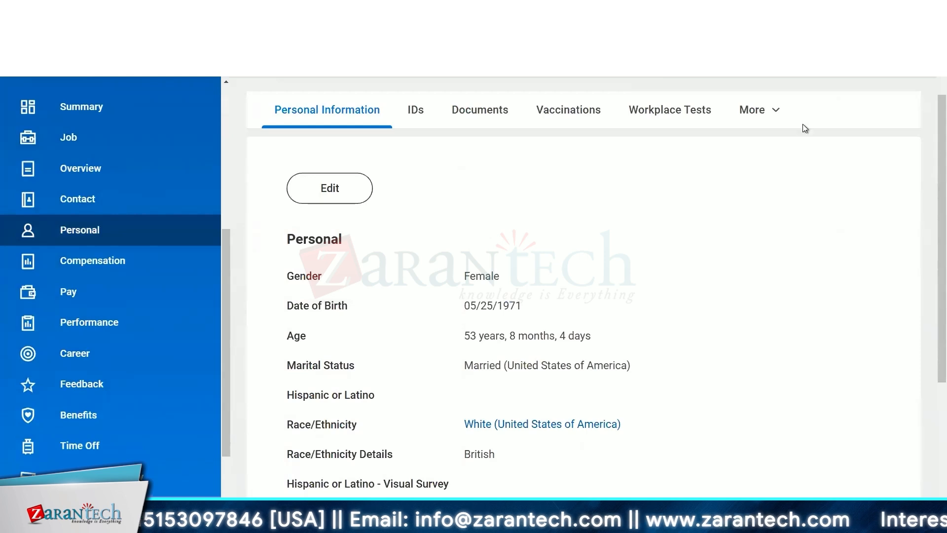
left_click(750, 115)
left_click(413, 122)
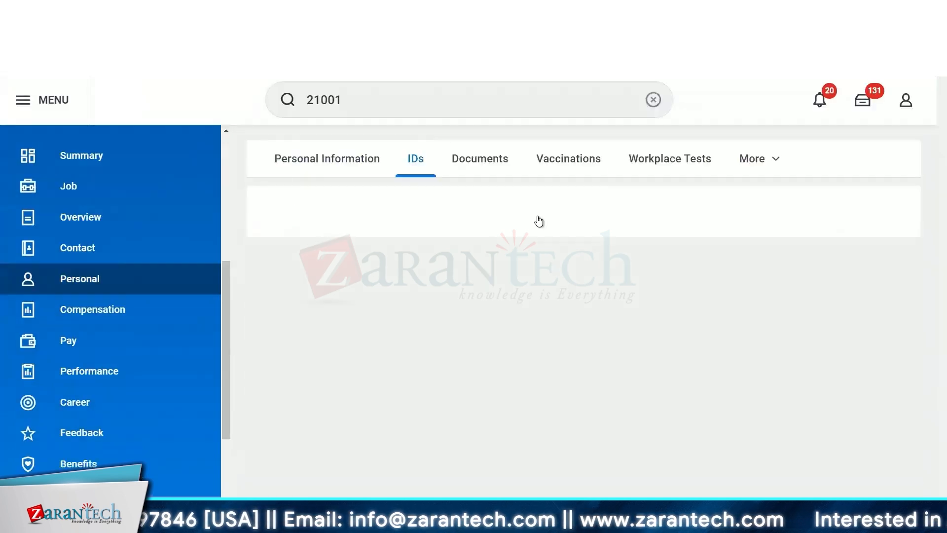
left_click(310, 167)
scroll(299, 251, "down", 5)
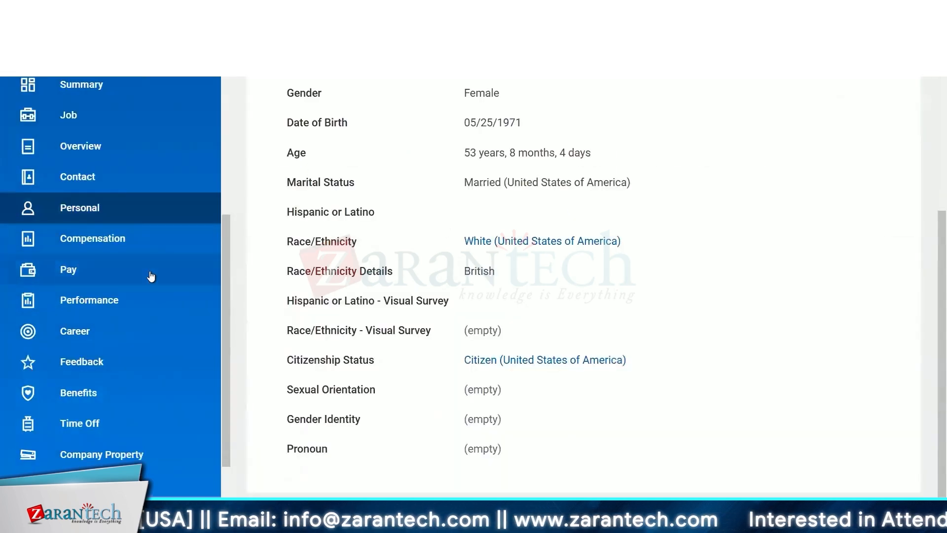
scroll(151, 277, "up", 5)
scroll(318, 281, "up", 5)
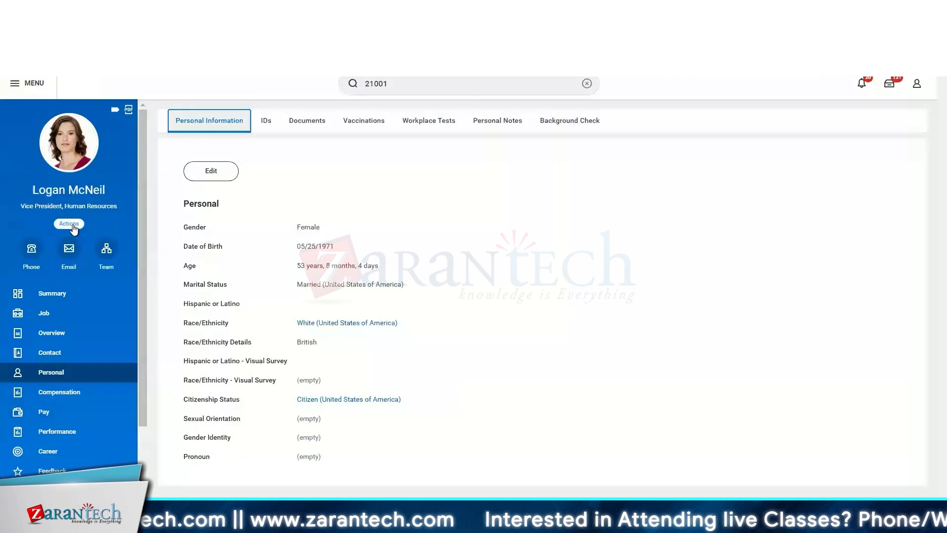
- Open the worker's contact information through the Personal Data actions
left_click(73, 226)
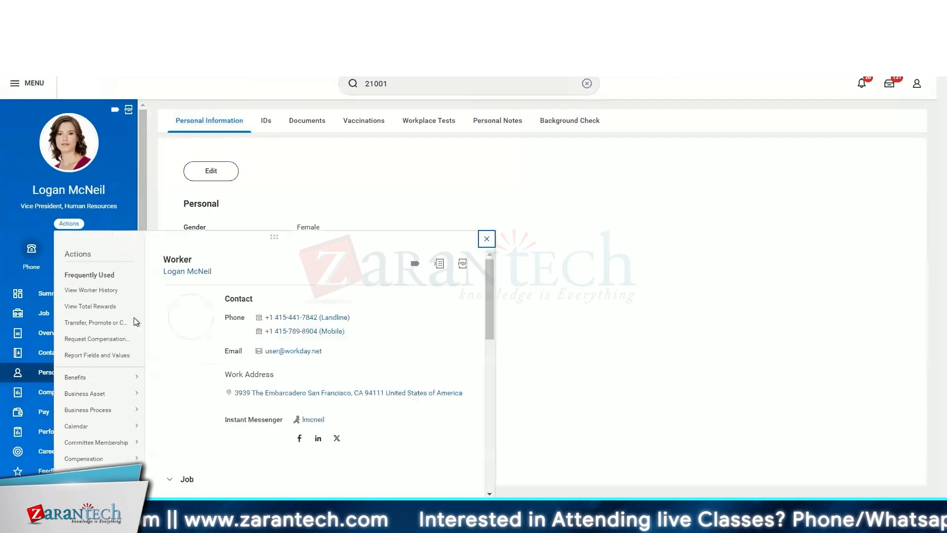
mouse_move(121, 413)
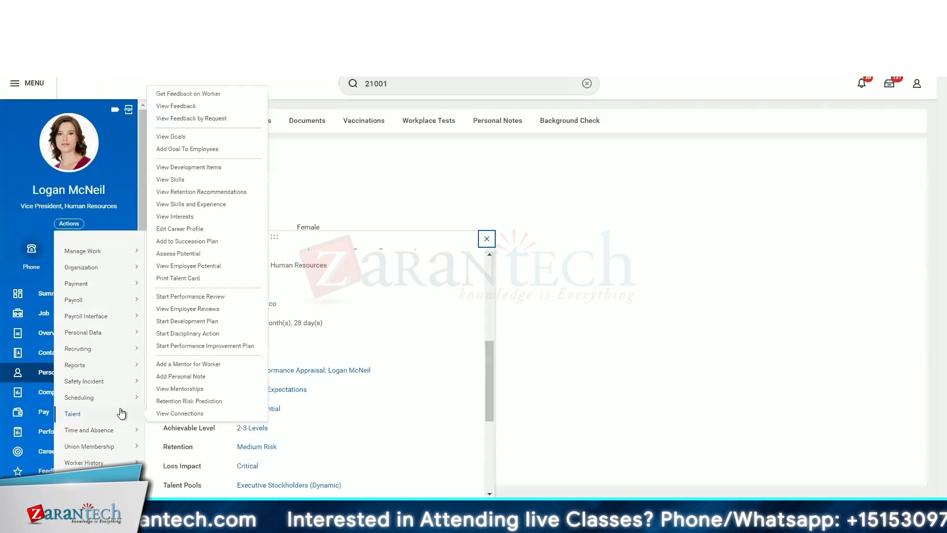
mouse_move(114, 333)
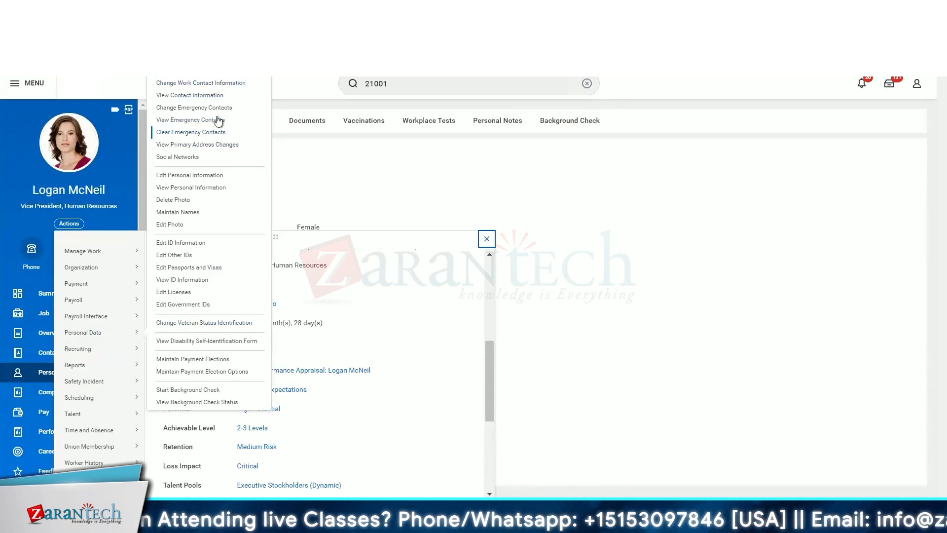
left_click(213, 97)
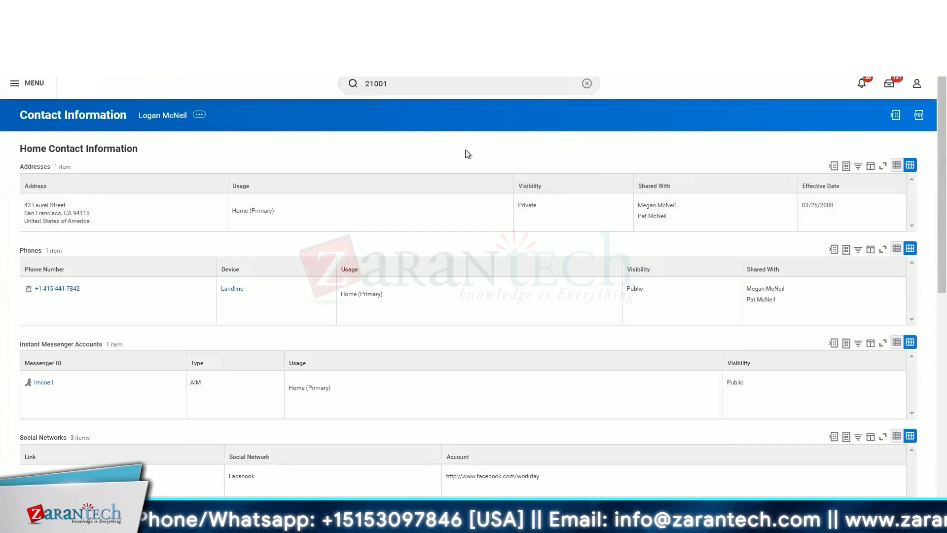
- Review the worker's home and work contact details, including the work email address
scroll(465, 149, "down", 1)
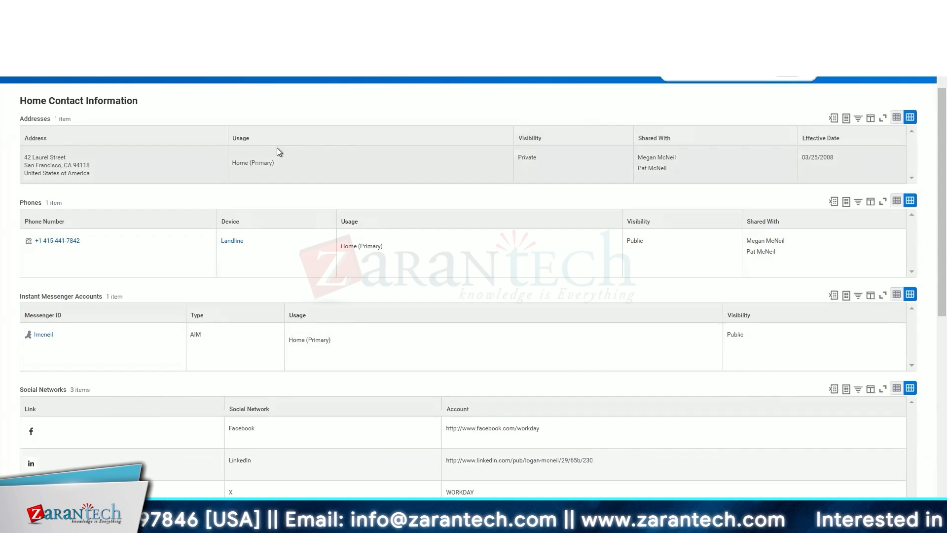
key("ctrl+plus")
key("ctrl+plus")
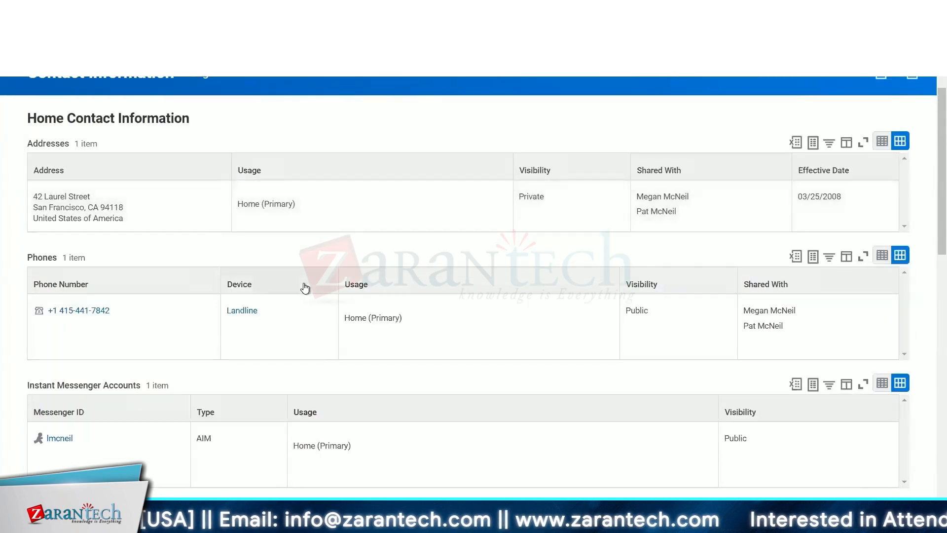
scroll(303, 286, "down", 3)
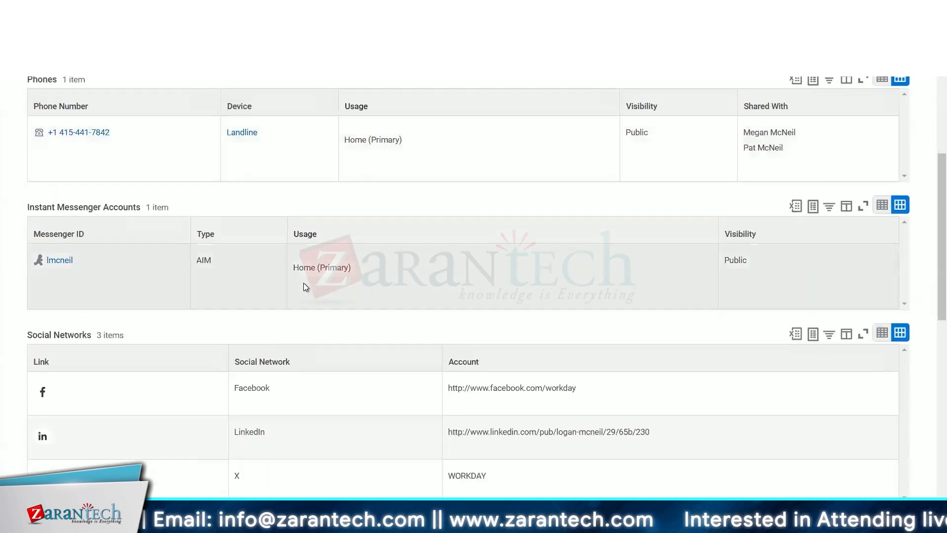
scroll(304, 287, "down", 6)
scroll(305, 285, "up", 2)
scroll(306, 285, "down", 5)
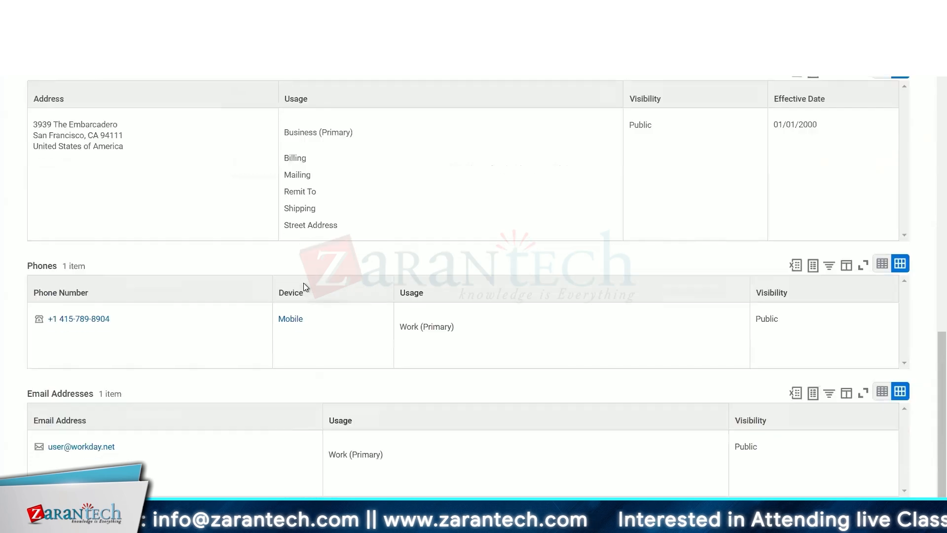
left_click(395, 455)
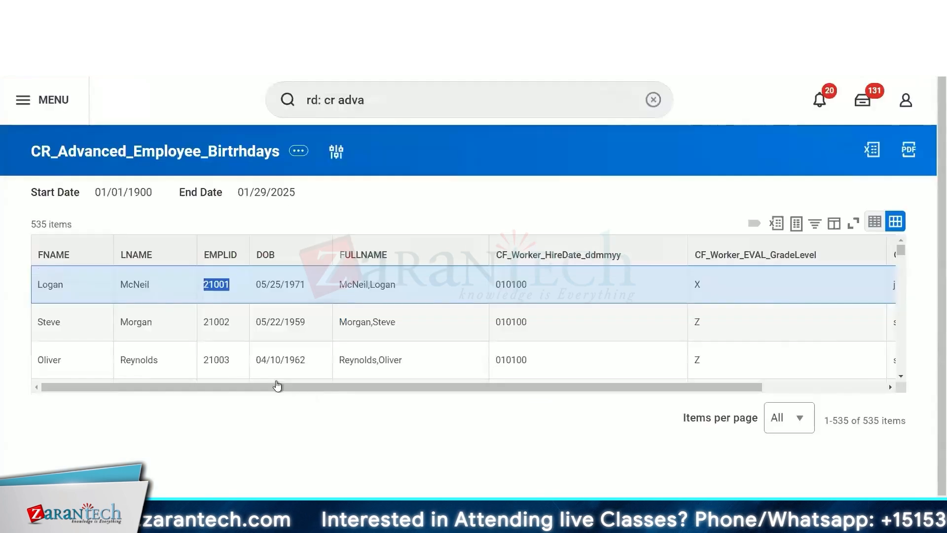
key("ctrl+minus")
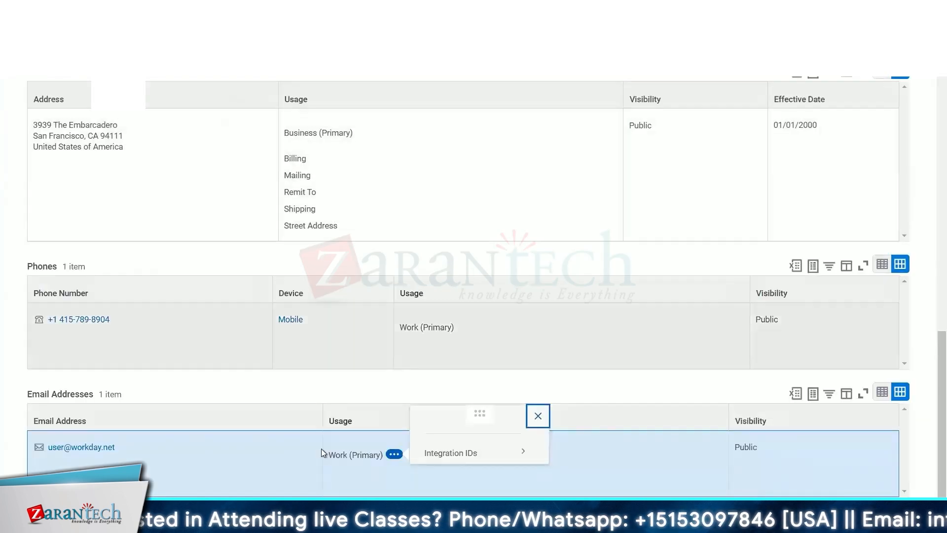
left_click(321, 449)
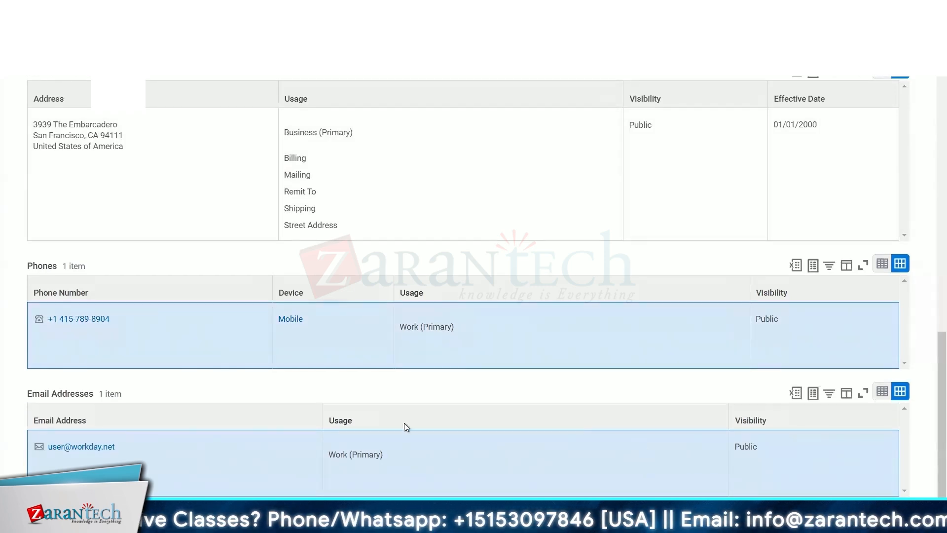
scroll(448, 121, "up", 10)
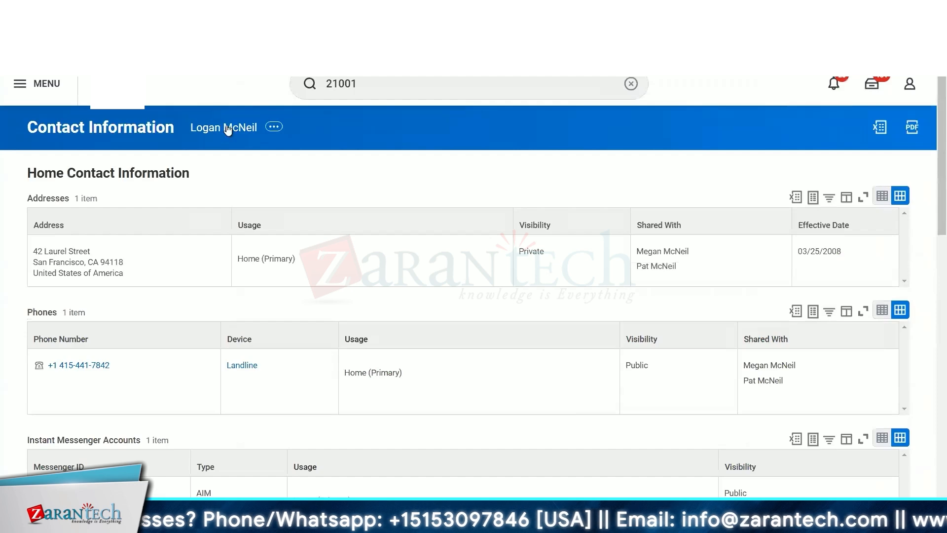
- Go from the worker's profile to the manager's profile and open the manager's contact information
left_click(222, 129)
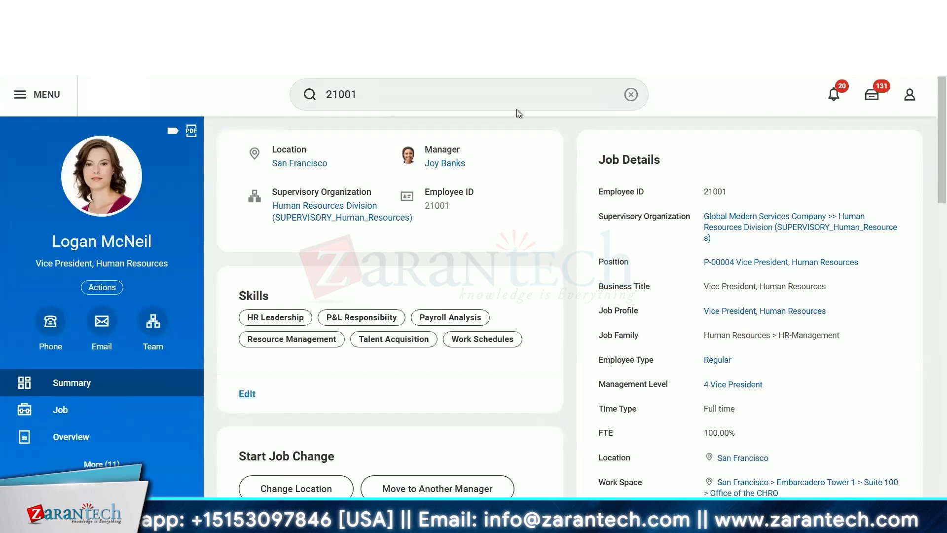
left_click(446, 165)
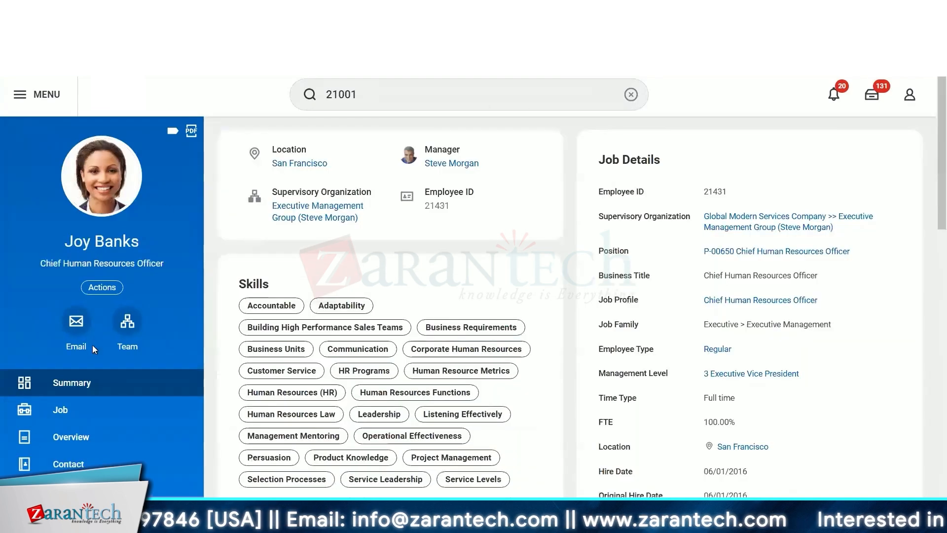
scroll(94, 348, "down", 5)
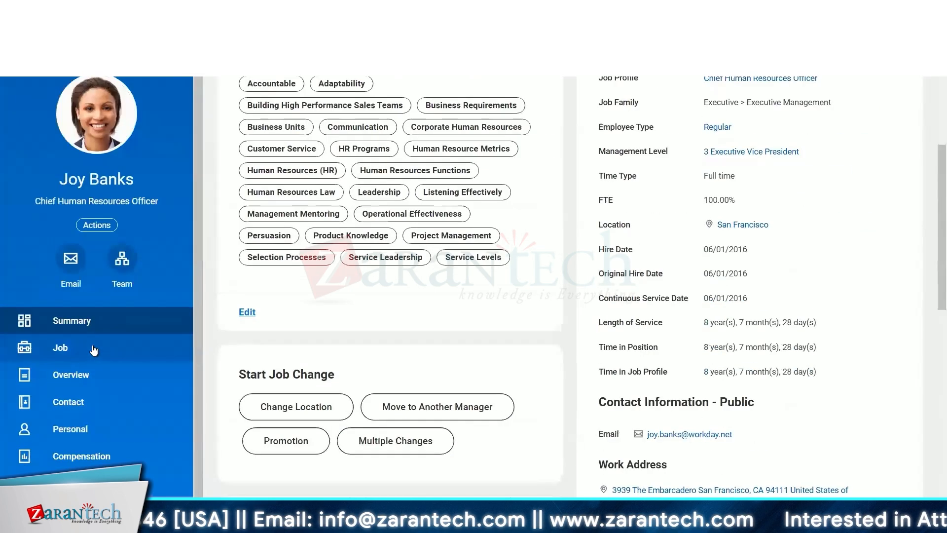
left_click(91, 227)
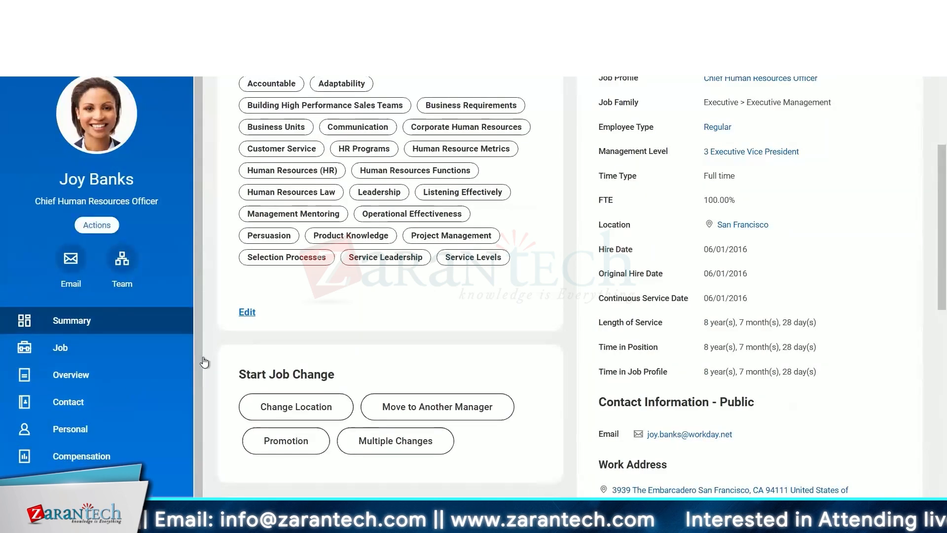
scroll(117, 402, "down", 10)
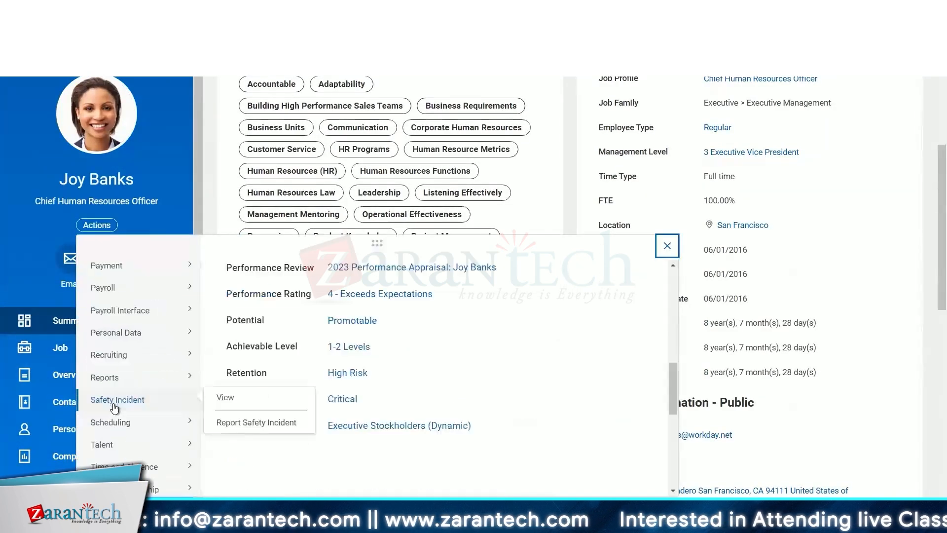
mouse_move(142, 270)
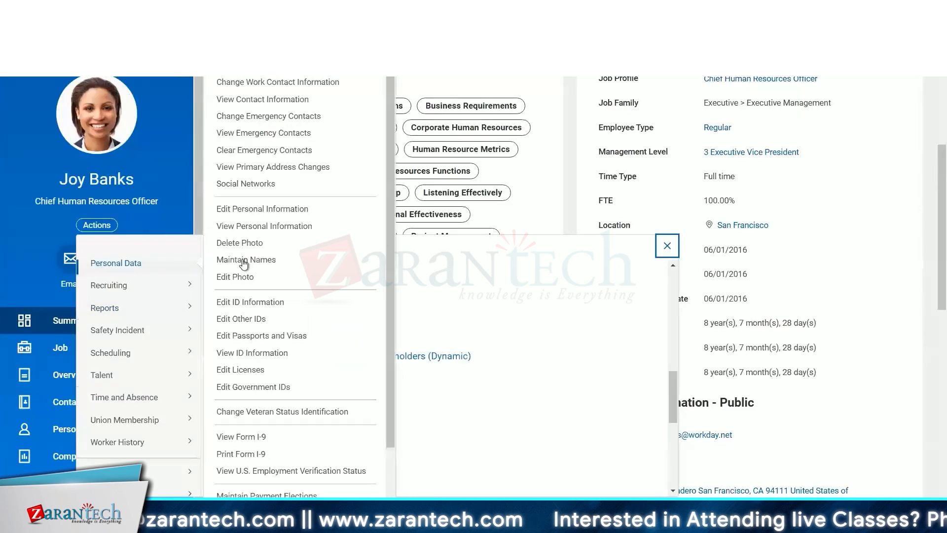
left_click(267, 102)
- Examine the manager's work email address in the work contact information
scroll(474, 217, "down", 3)
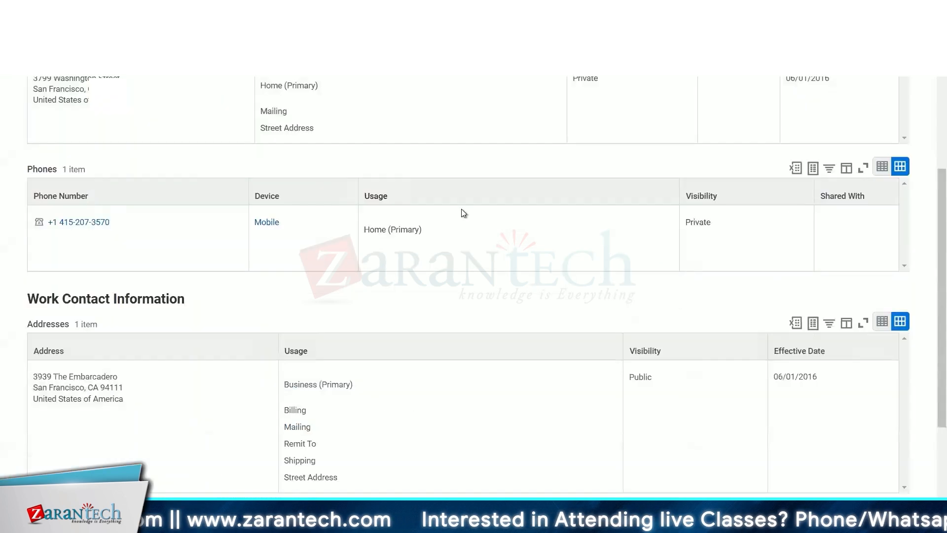
scroll(462, 214, "down", 2)
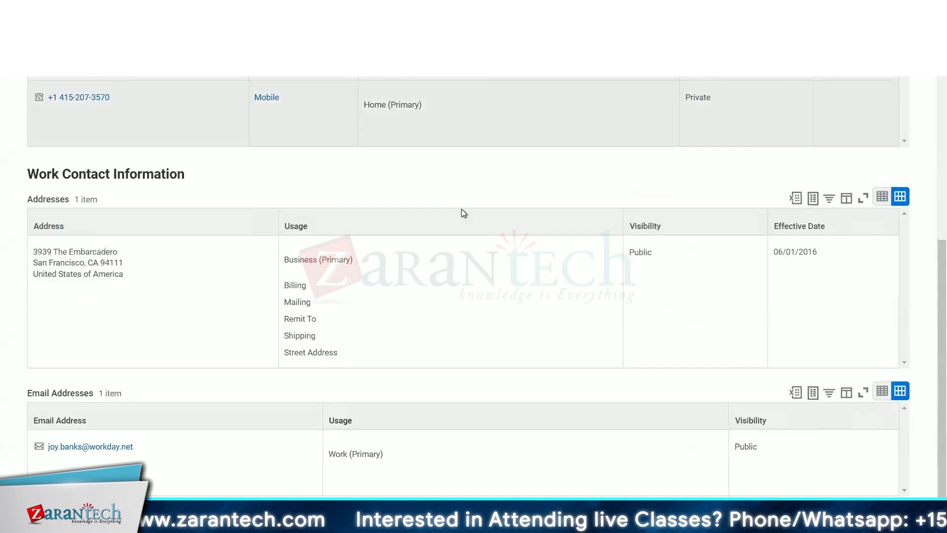
left_click(144, 446)
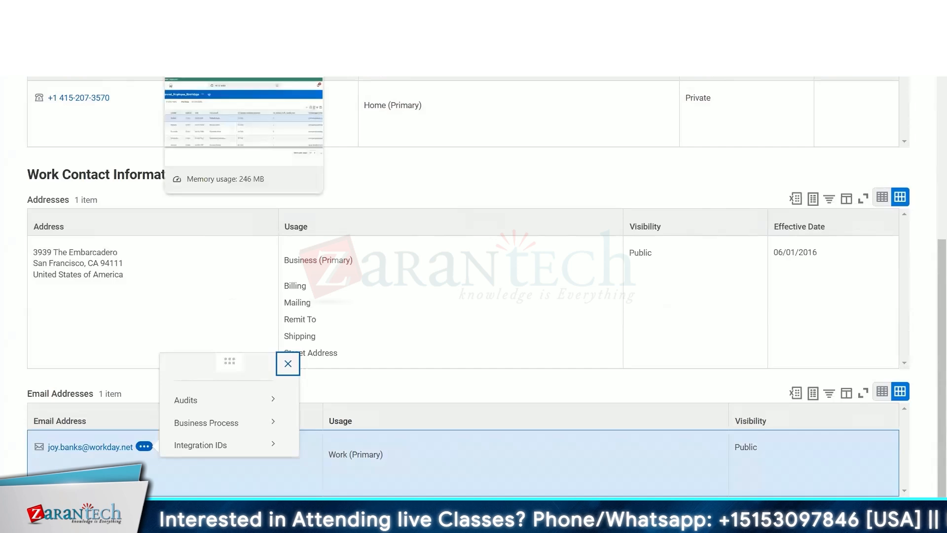
- Compare the CR Manager's Email value in the report's first row with the manager's work email
left_click(212, 14)
left_click_drag(871, 256, 785, 262)
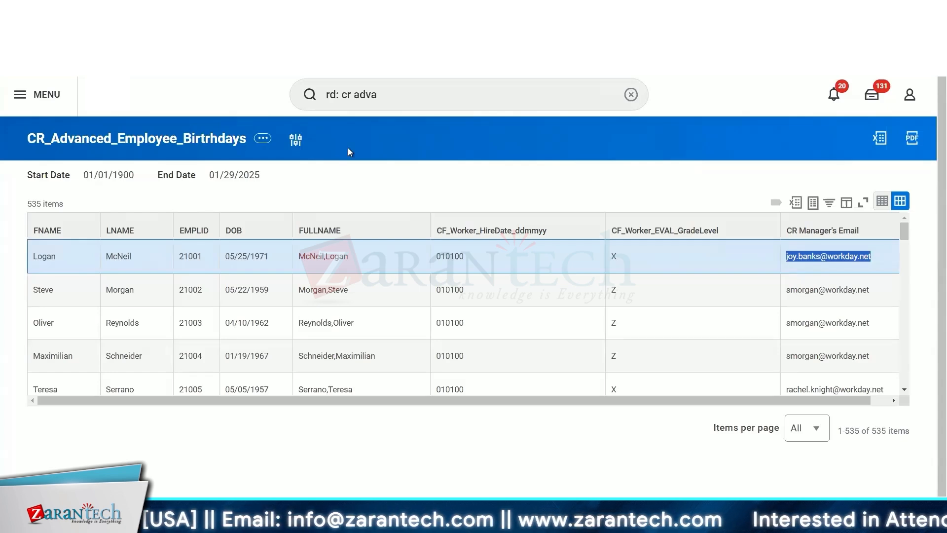
left_click(240, 258)
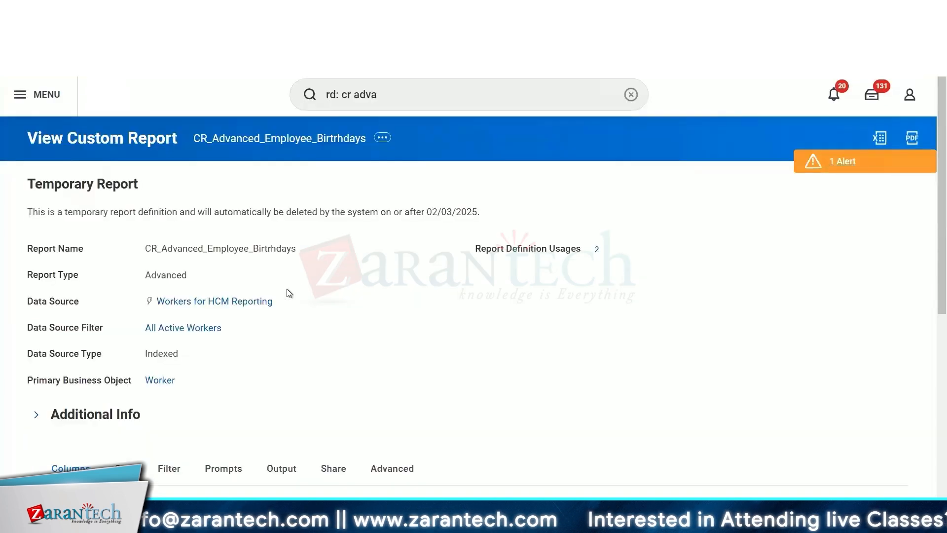
- Review the columns listed in the report definition
scroll(288, 293, "down", 6)
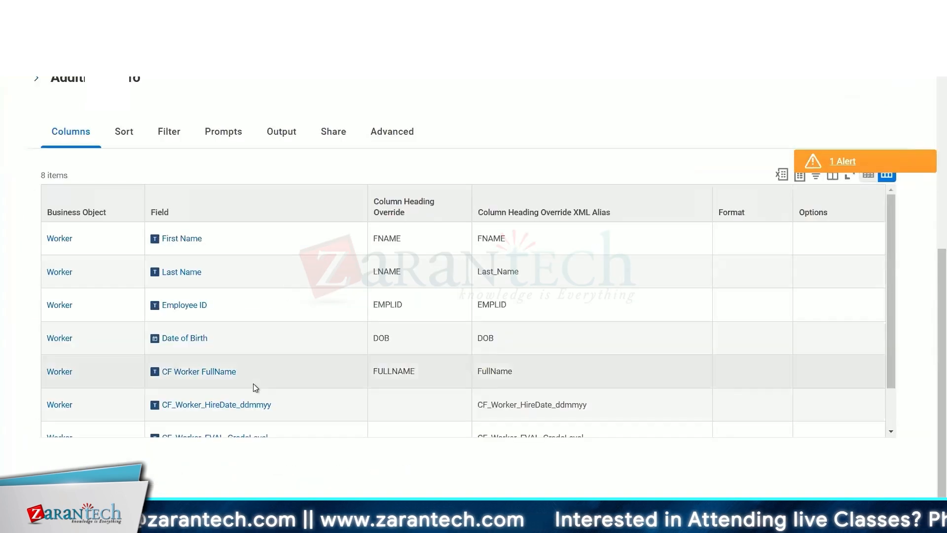
scroll(253, 383, "down", 3)
right_click(212, 424)
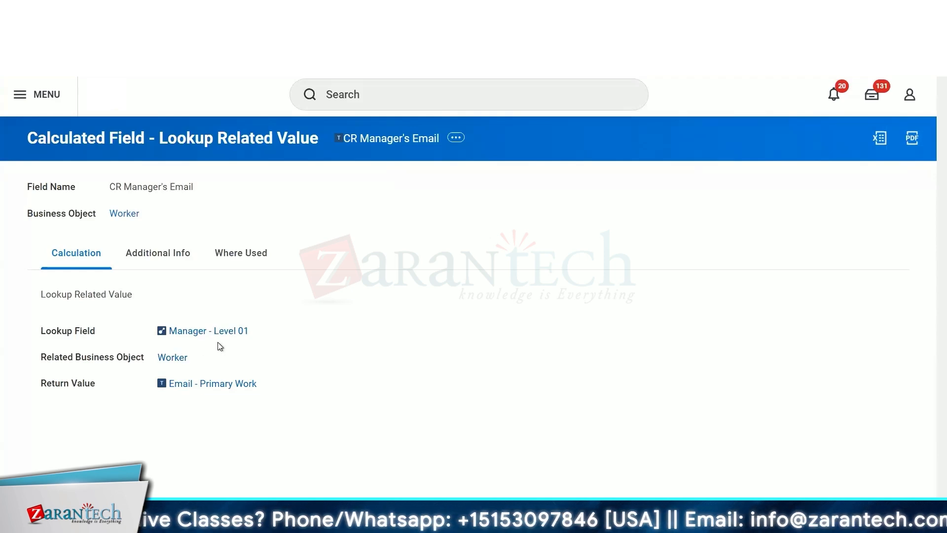
- Open the CR Manager's Email calculated field for editing
left_click(456, 139)
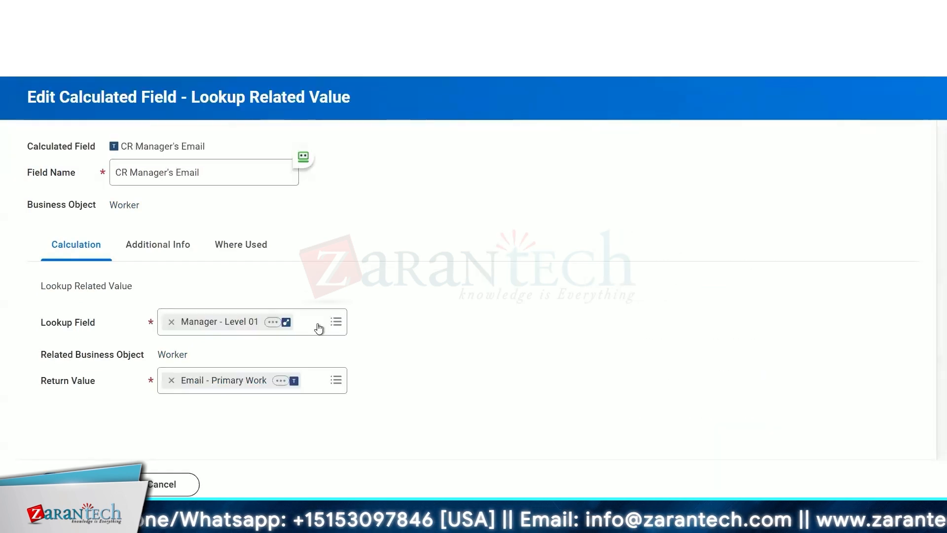
left_click(318, 325)
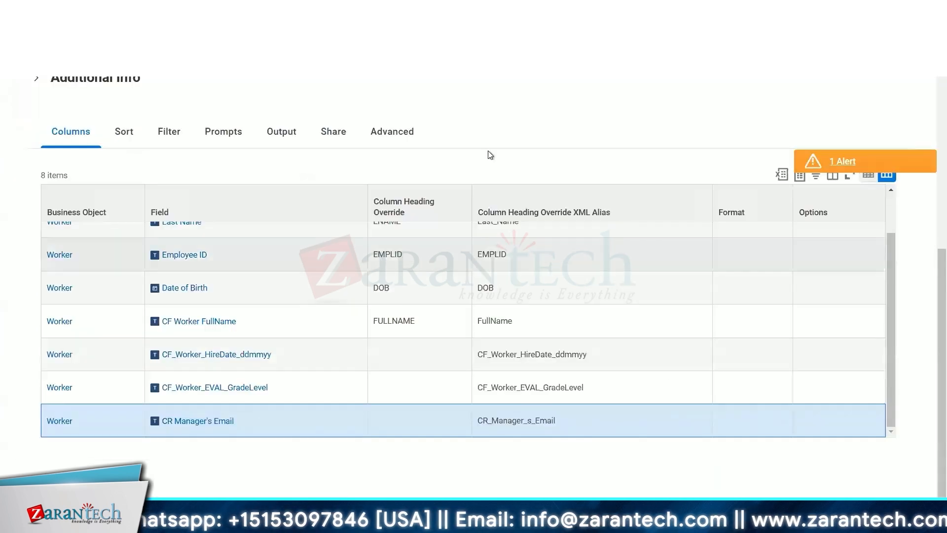
scroll(434, 148, "up", 7)
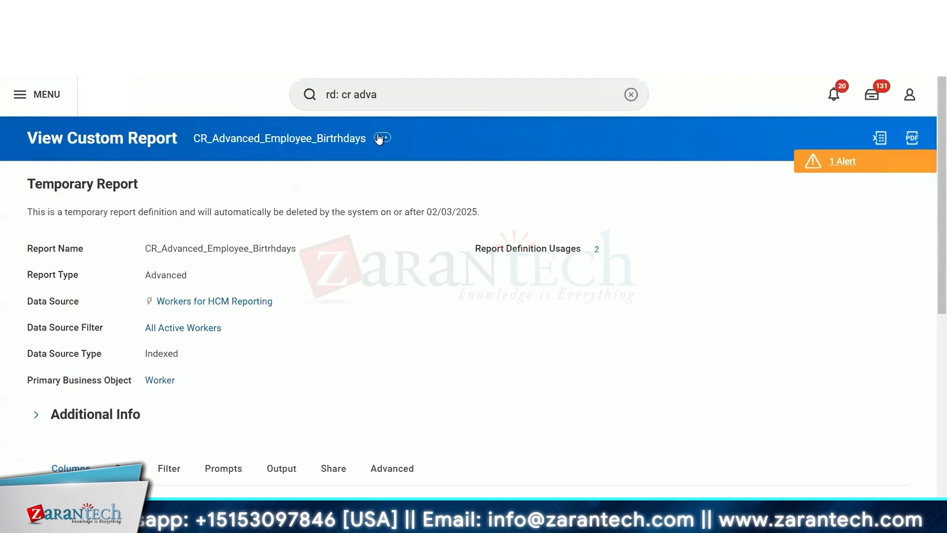
- Edit the report and add a new Worker column using the All Worker's Managers field
left_click(382, 137)
left_click(545, 192)
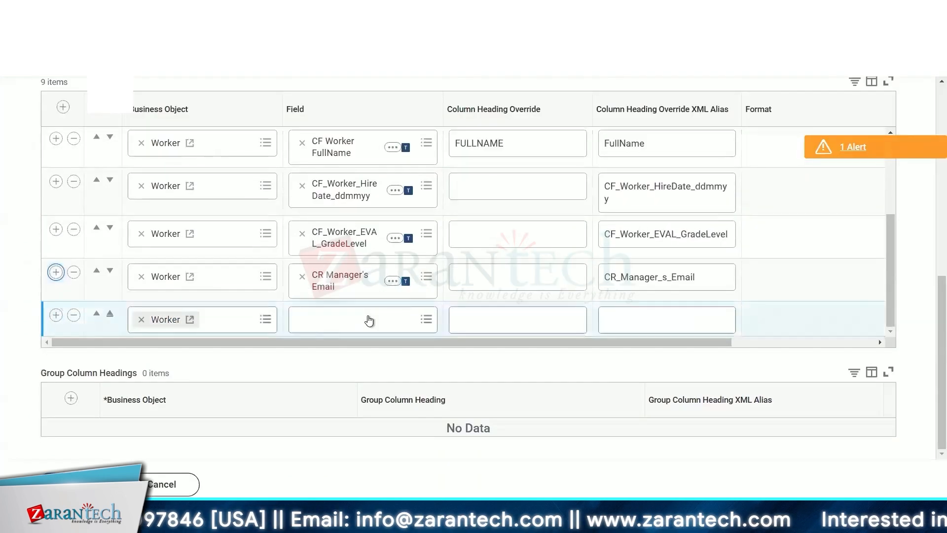
left_click(365, 318)
type("manager")
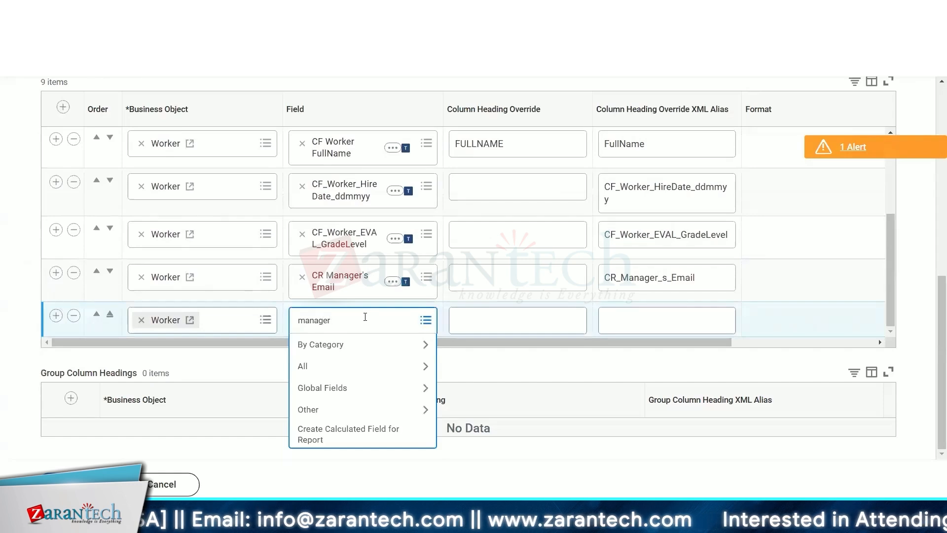
key("Return")
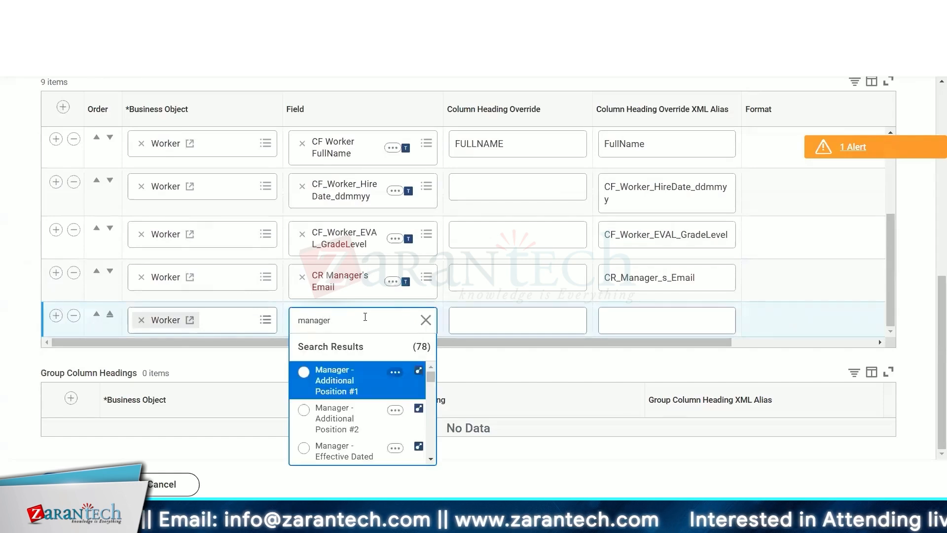
scroll(346, 416, "down", 5)
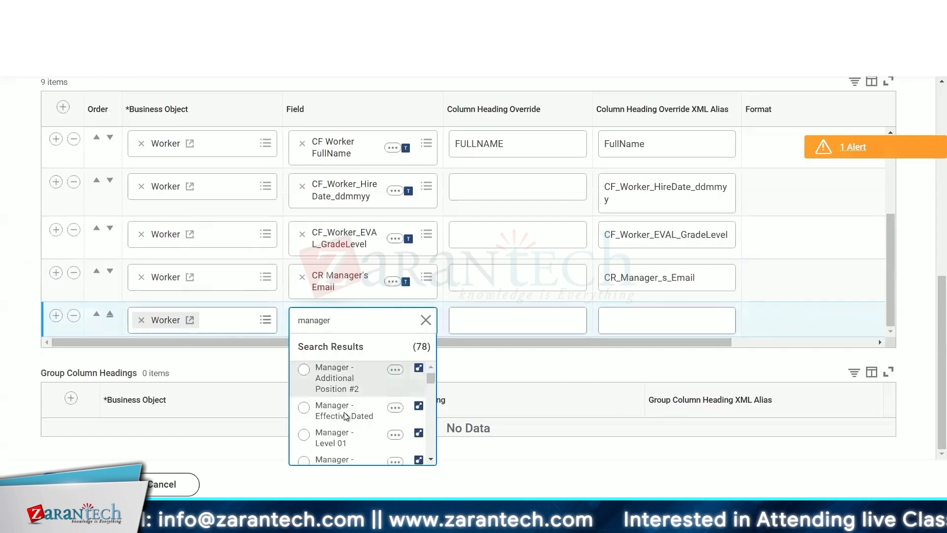
scroll(344, 416, "down", 2)
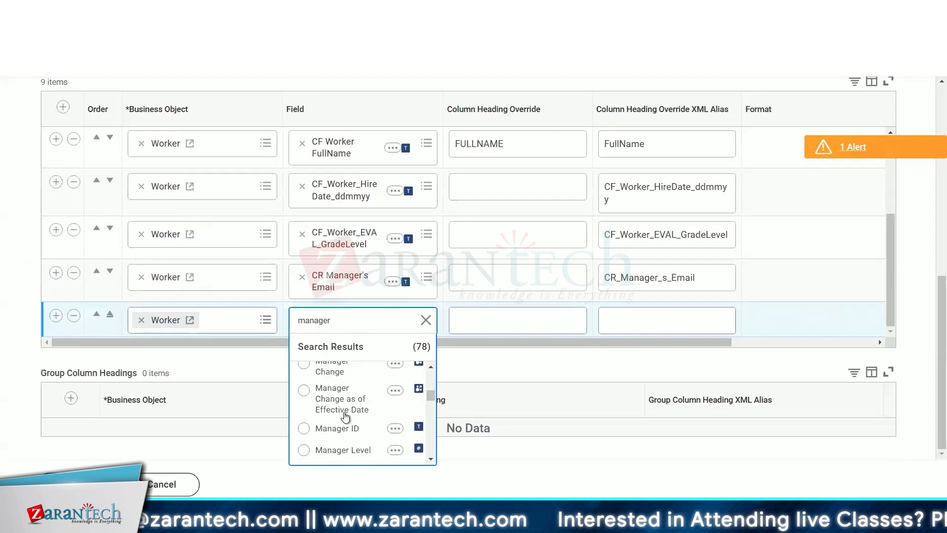
scroll(344, 416, "up", 1)
scroll(345, 417, "up", 5)
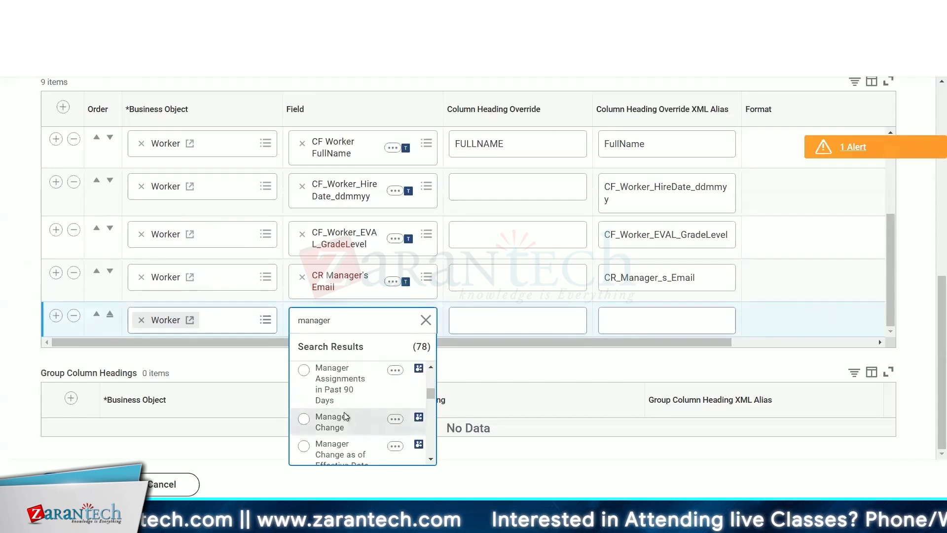
scroll(344, 412, "up", 4)
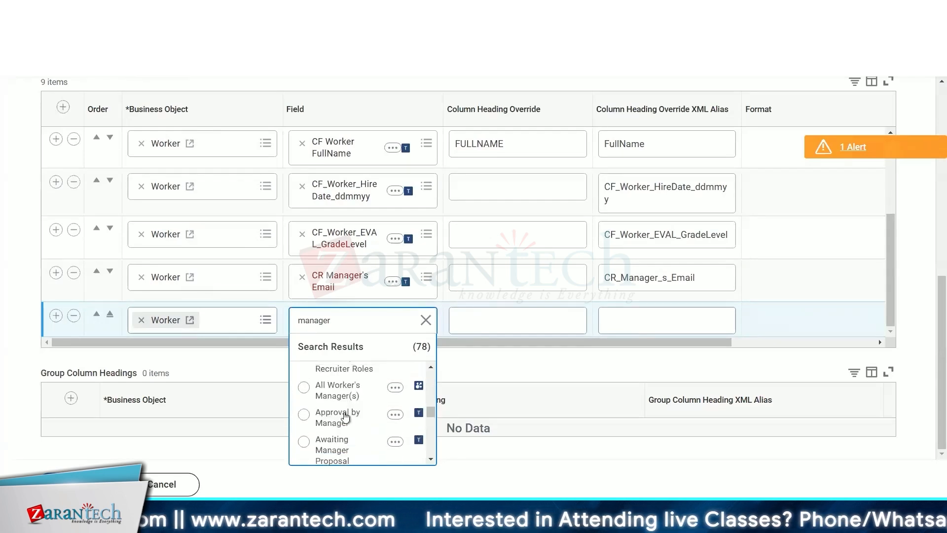
left_click(344, 320)
type("s")
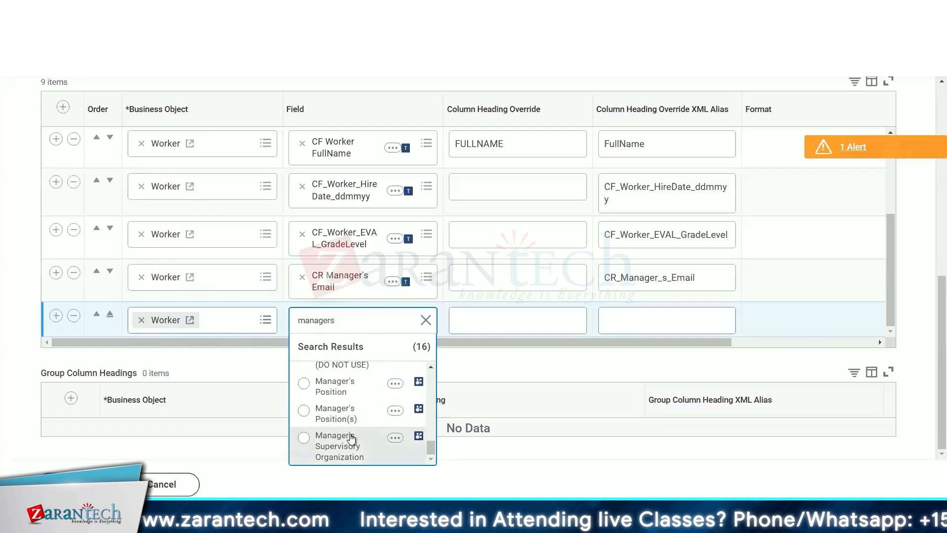
scroll(352, 437, "up", 2)
scroll(351, 434, "up", 5)
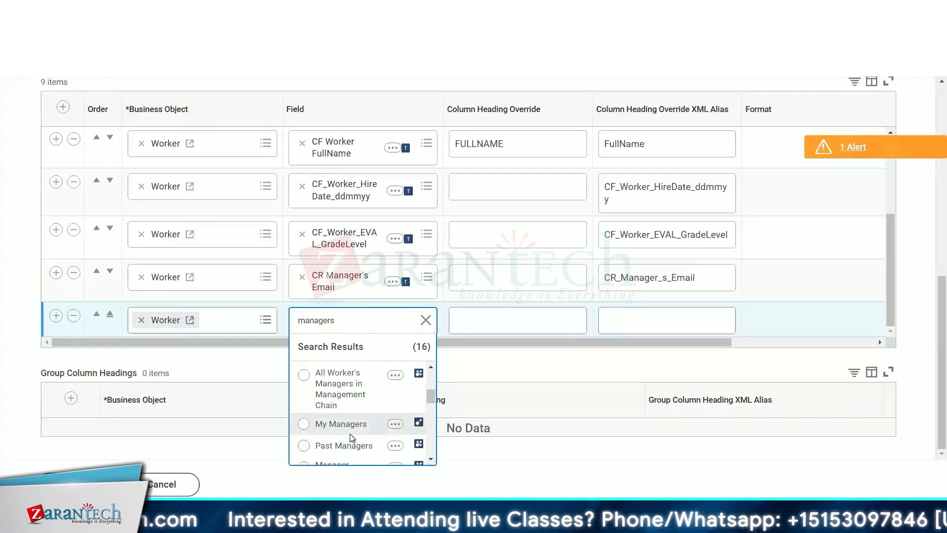
scroll(351, 437, "up", 5)
scroll(350, 433, "up", 1)
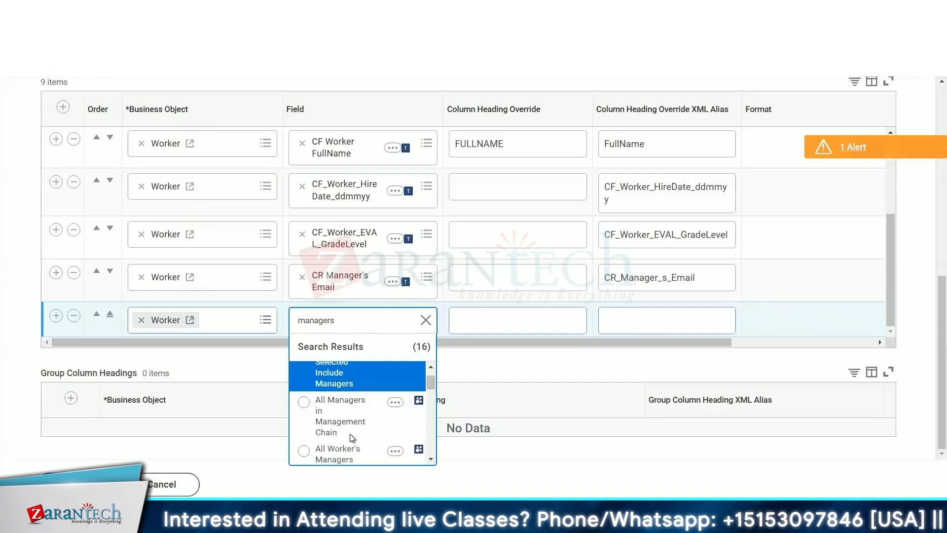
scroll(350, 434, "down", 1)
scroll(350, 433, "down", 1)
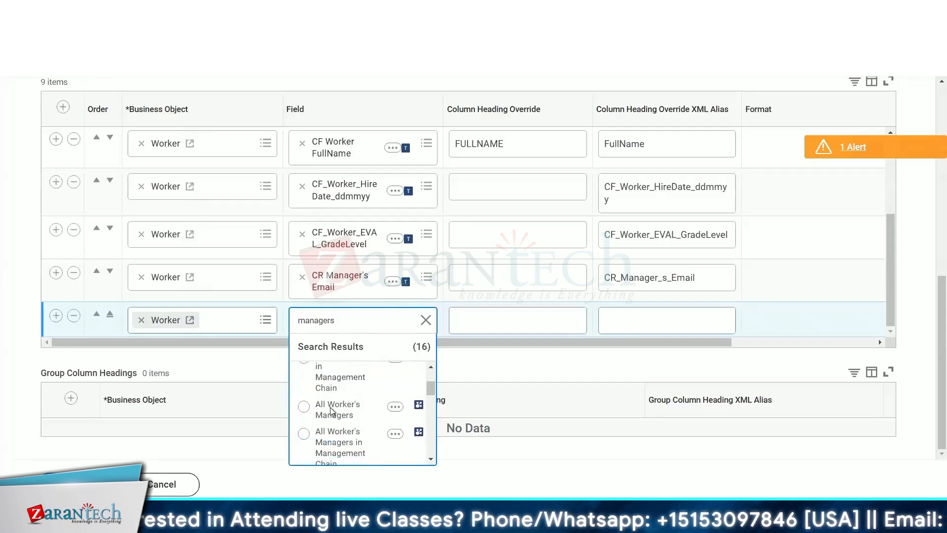
left_click(321, 408)
- Copy the All Worker's Managers field name and search for it in the calculated field's Lookup Field
left_click(393, 322)
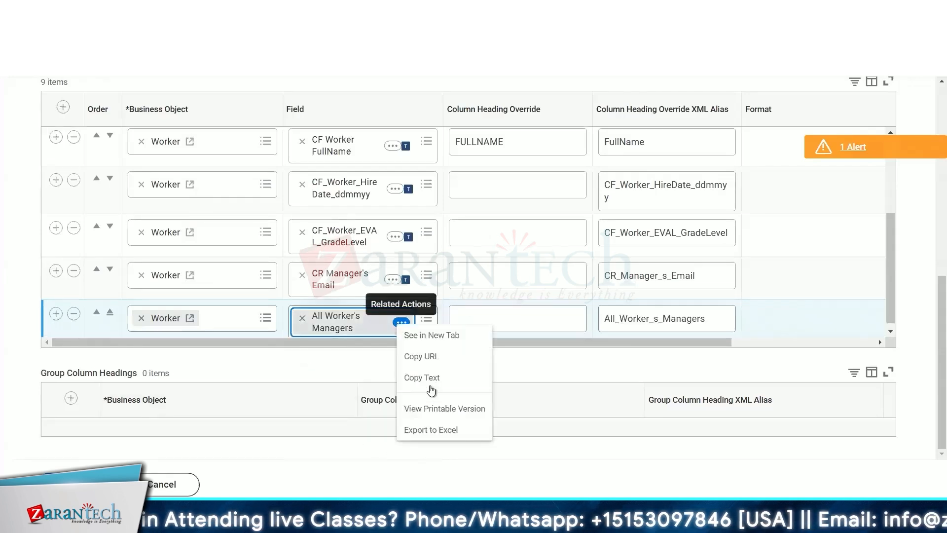
left_click(424, 375)
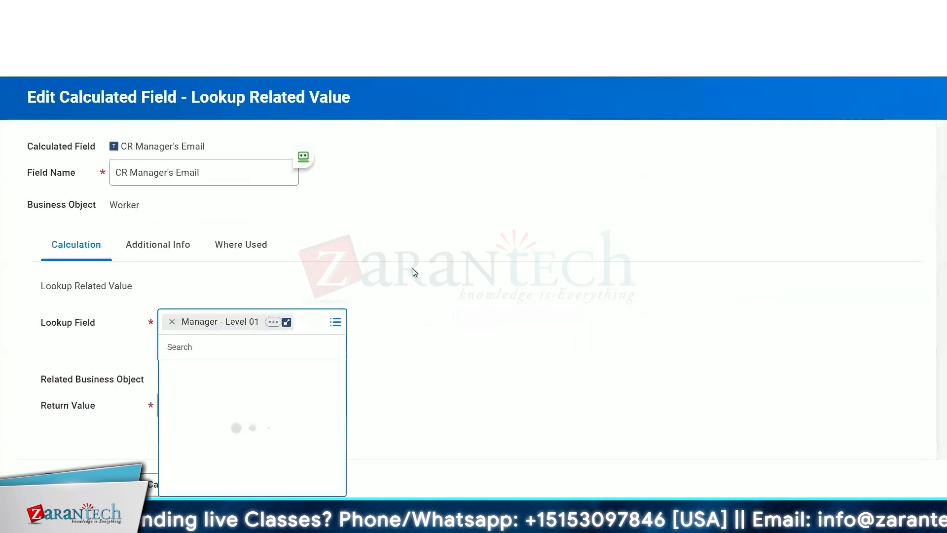
left_click(308, 321)
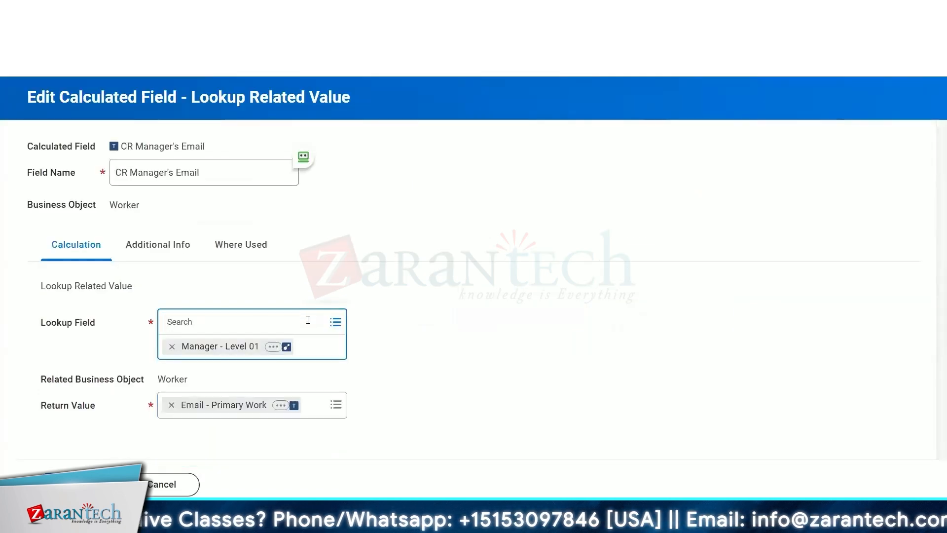
type("All Worker's Managers")
key("Return")
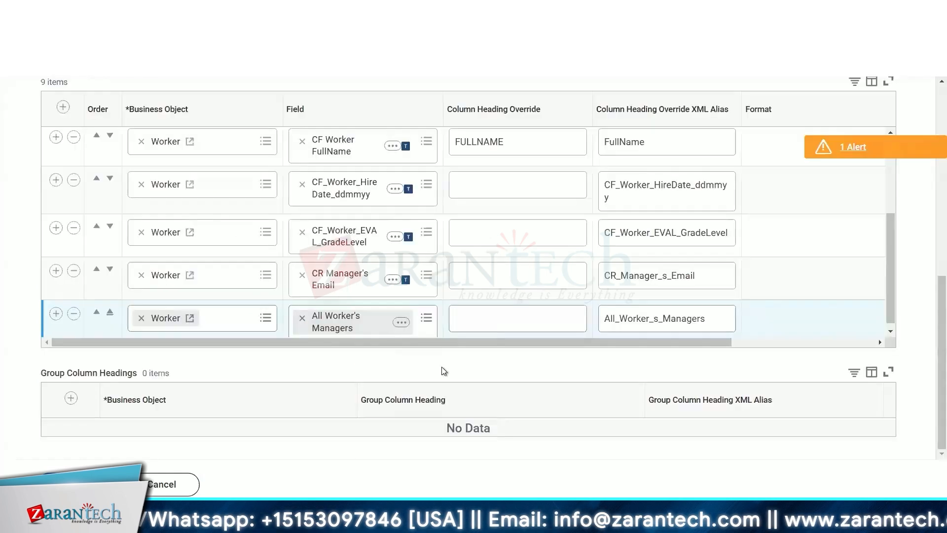
- Examine the All Worker's Managers field's details and the report's column list
left_click(401, 324)
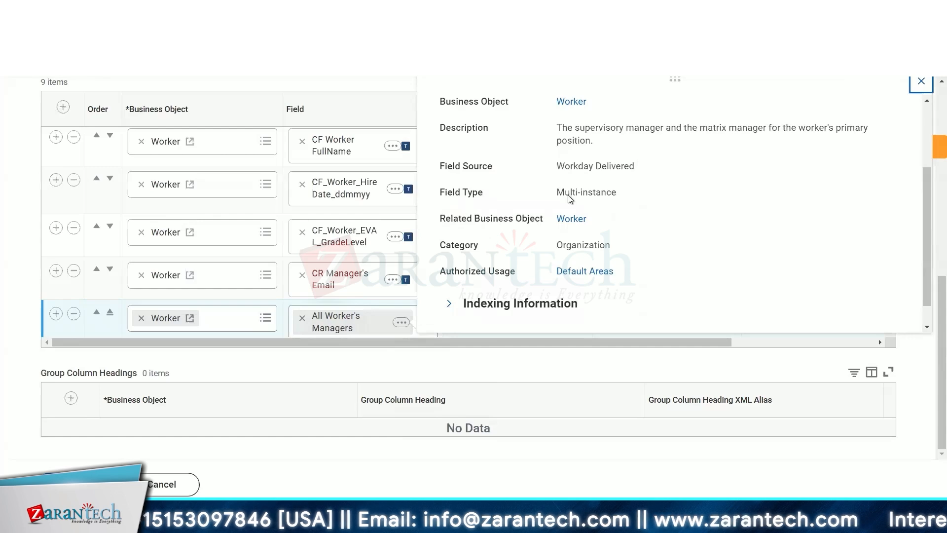
left_click_drag(617, 193, 558, 64)
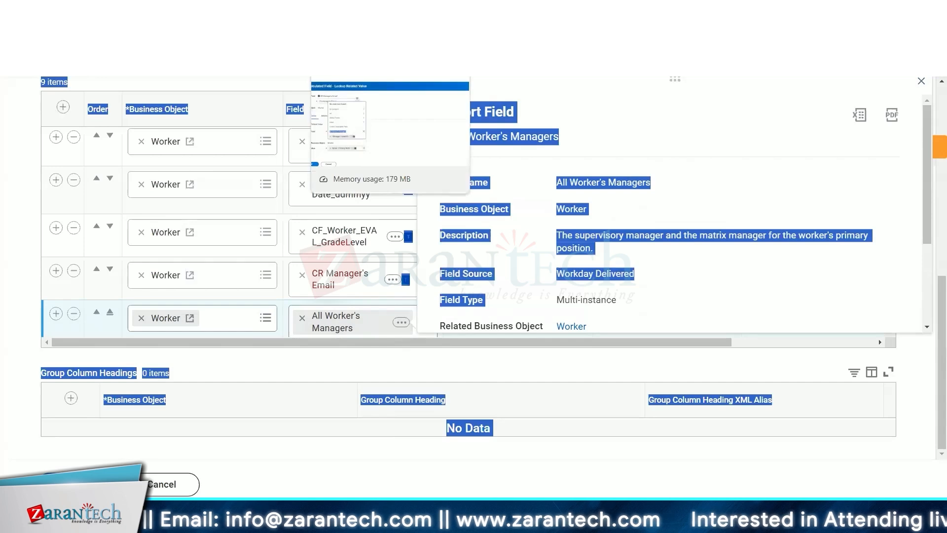
left_click(365, 11)
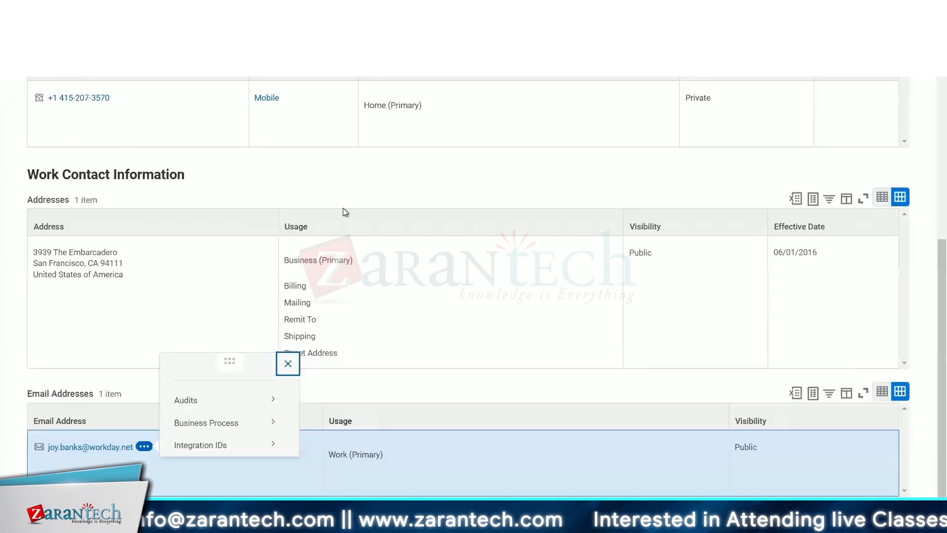
scroll(344, 211, "up", 6)
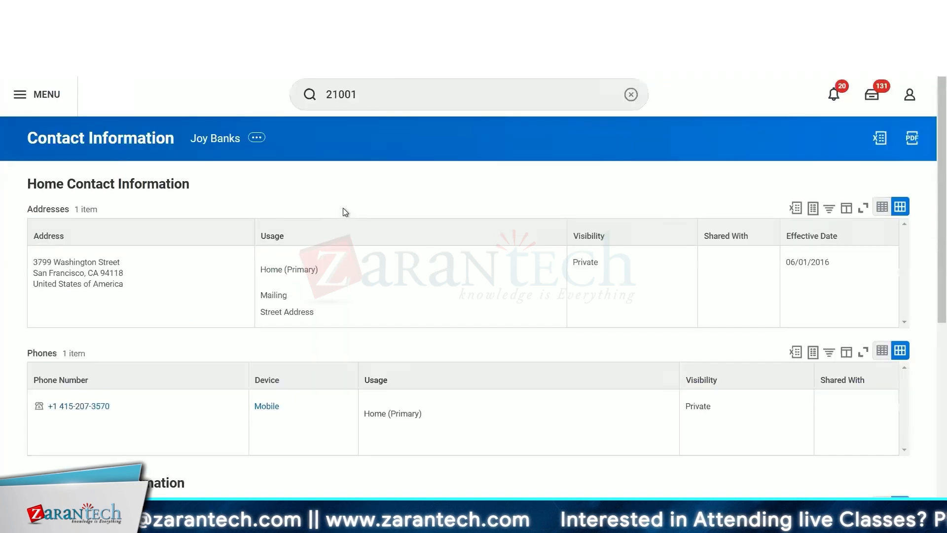
left_click(387, 96)
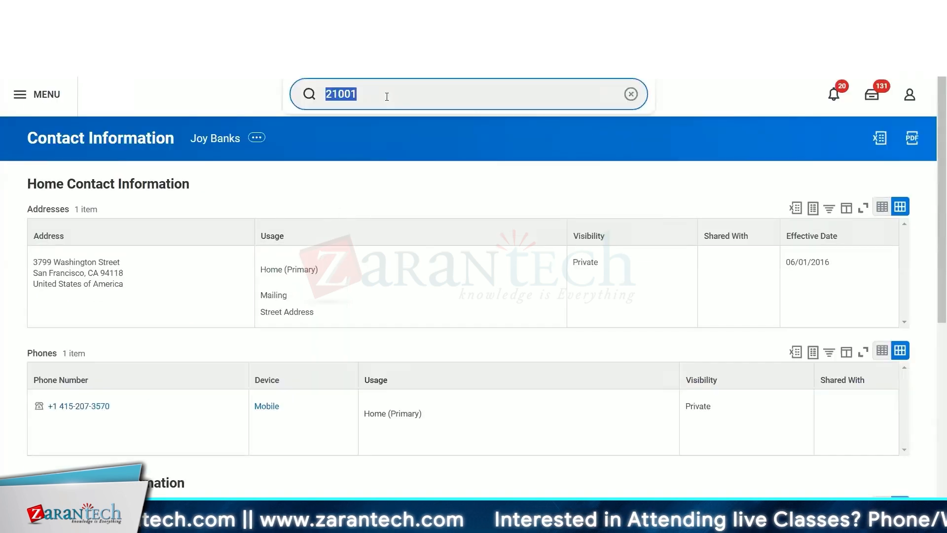
key("BackSpace")
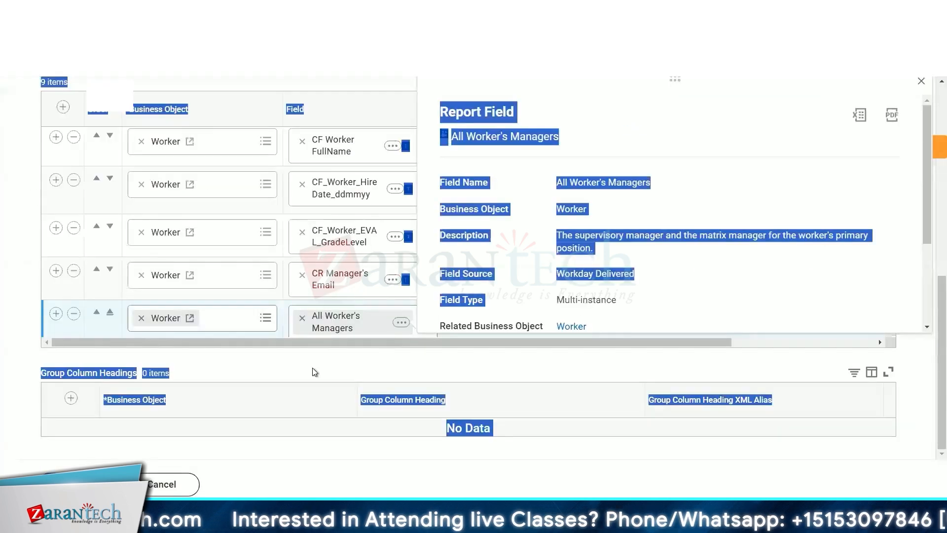
left_click(315, 372)
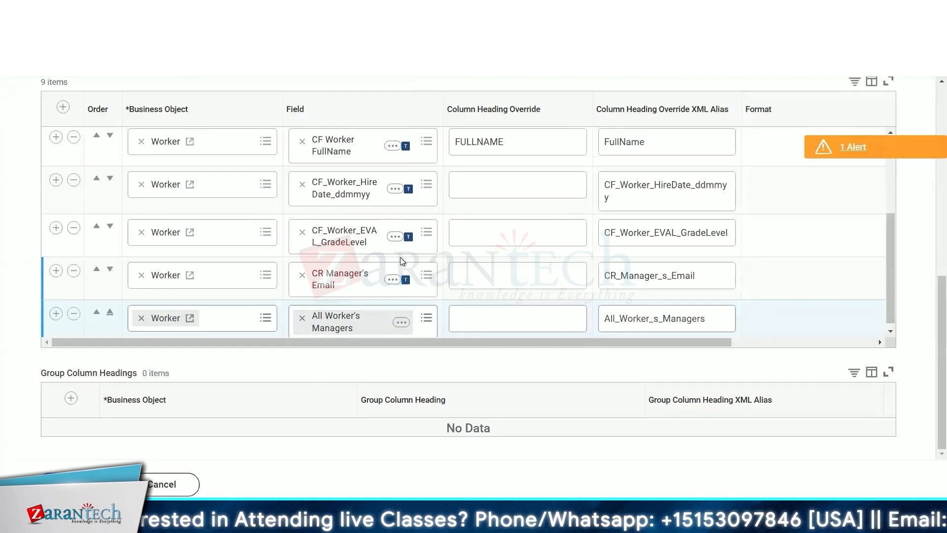
scroll(402, 261, "up", 3)
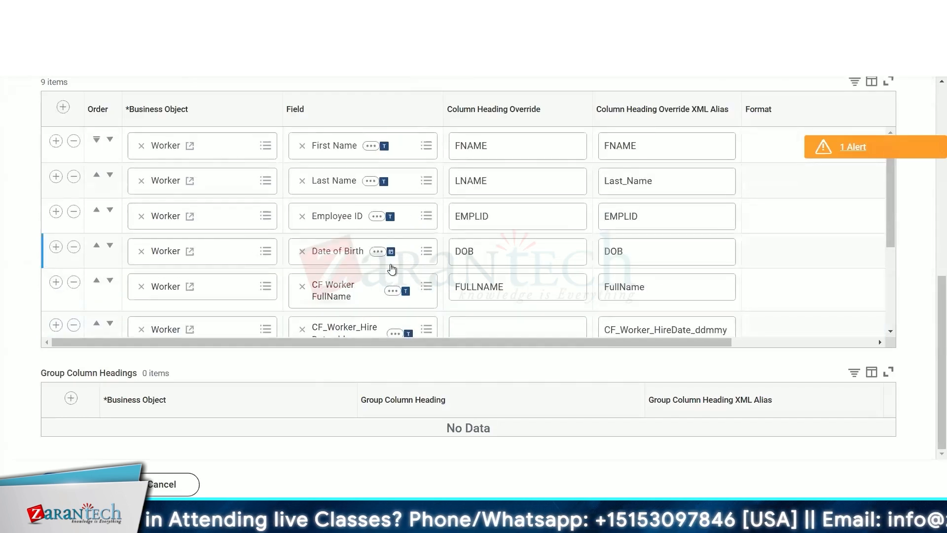
scroll(392, 269, "up", 5)
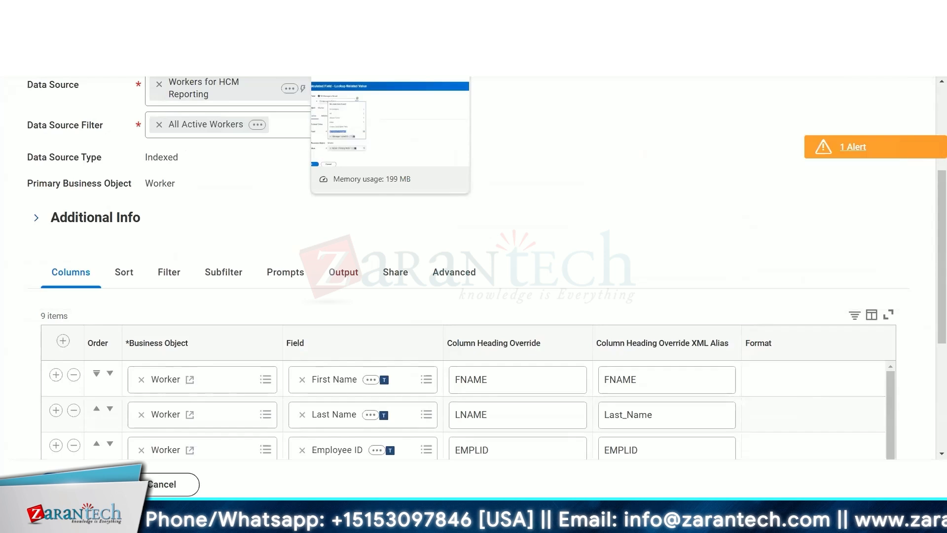
- View the Additional Info settings of the CR Manager's Email calculated field
key("ctrl+Tab")
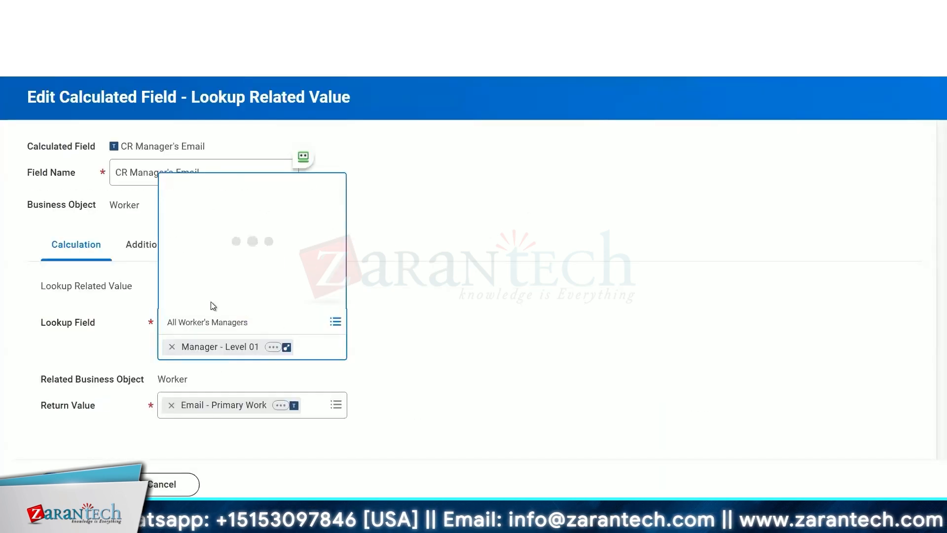
left_click(102, 339)
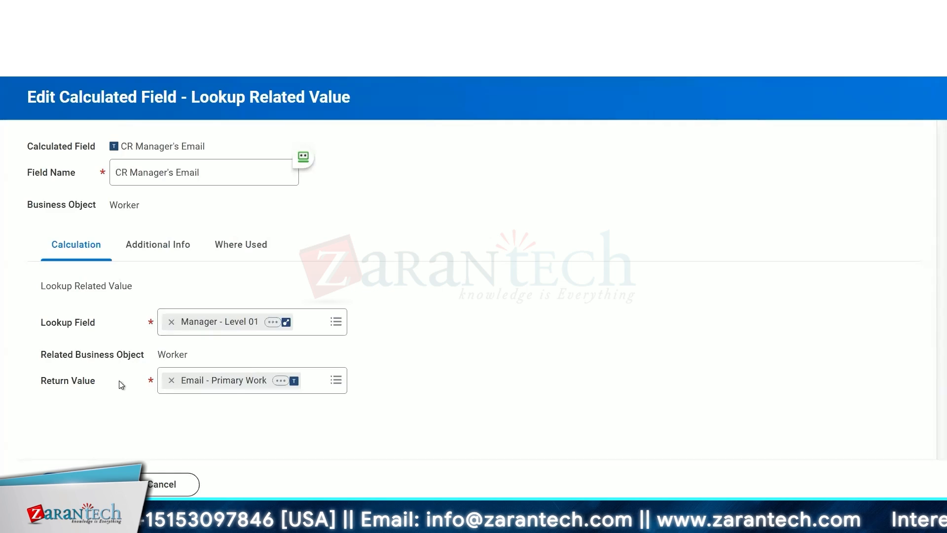
left_click(162, 254)
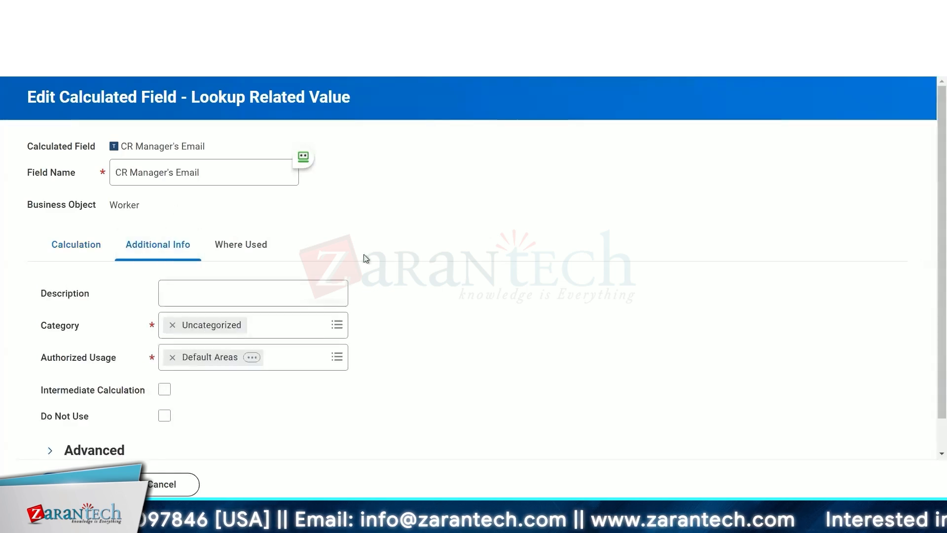
scroll(366, 259, "down", 1)
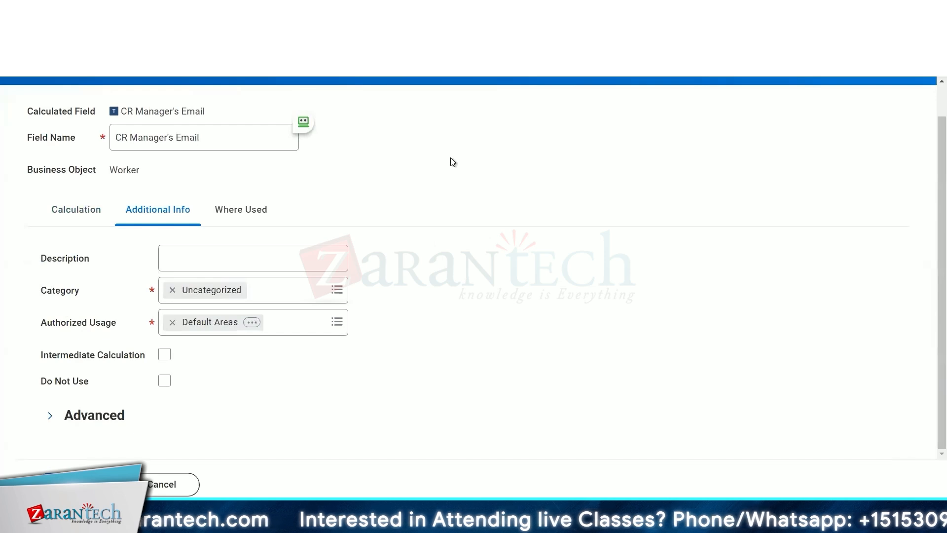
- Examine the First Name column's field details in the report for its description wording
left_click(217, 257)
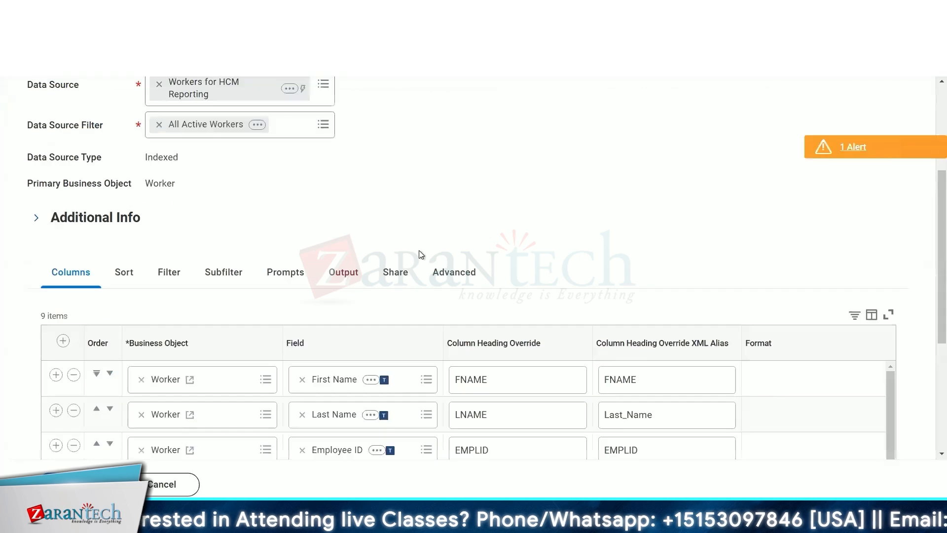
scroll(378, 162, "down", 5)
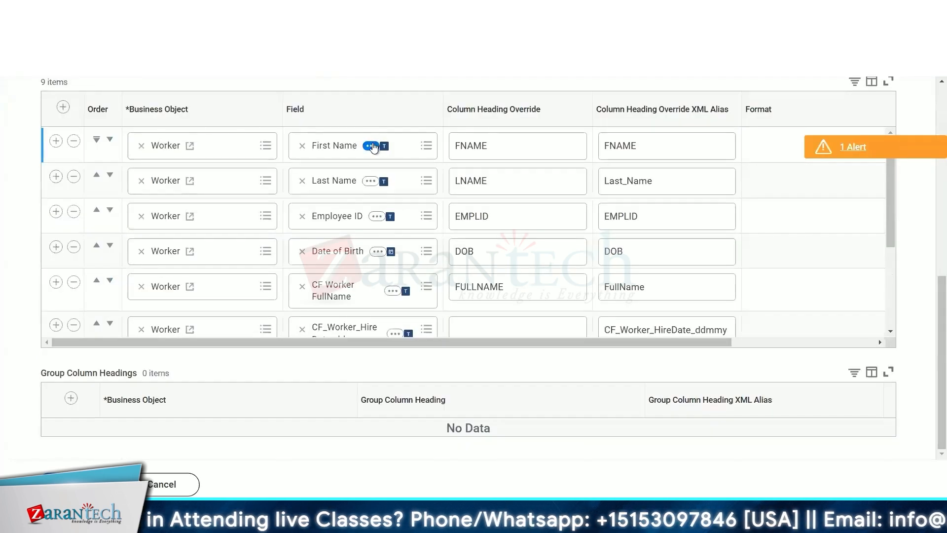
left_click(371, 146)
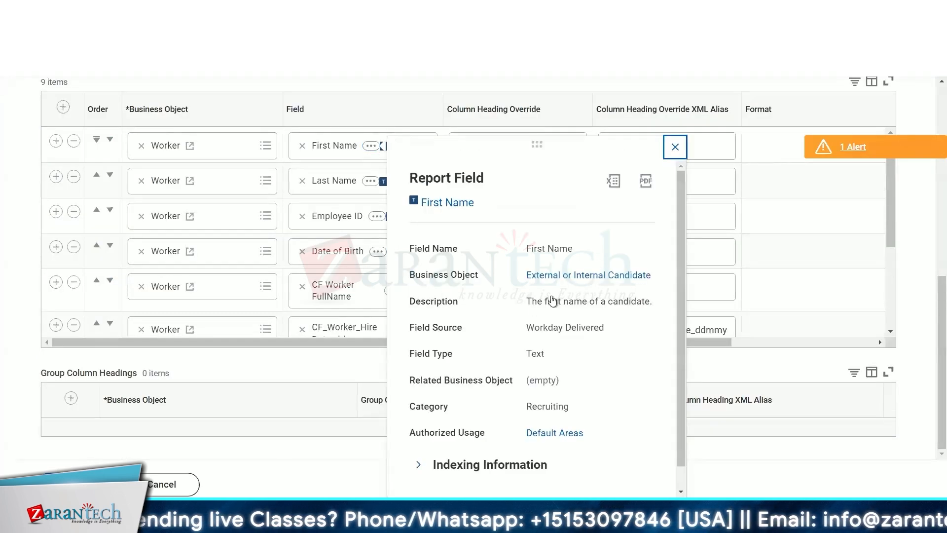
left_click_drag(526, 301, 650, 300)
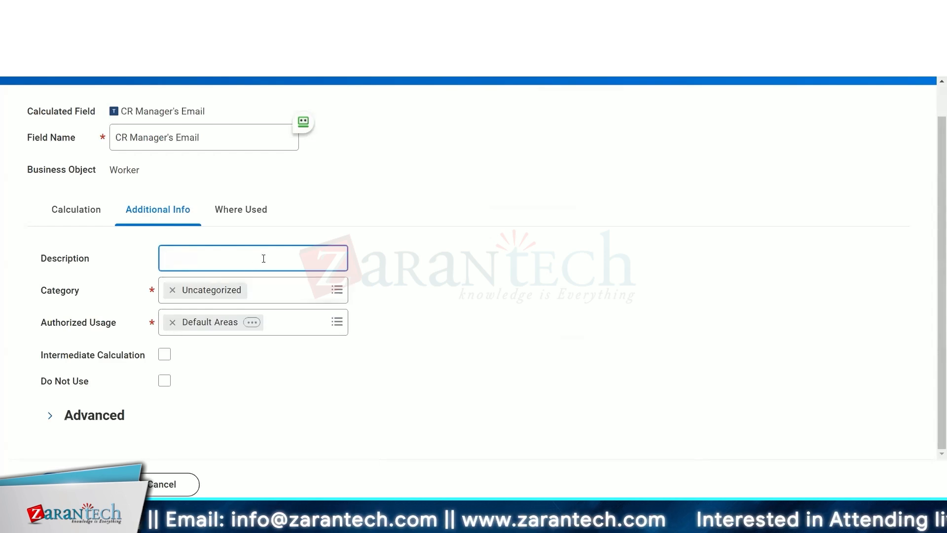
- Enter the calculated field description "Gets the primary email for the worker's Manager Leve 01"
type("Gets t")
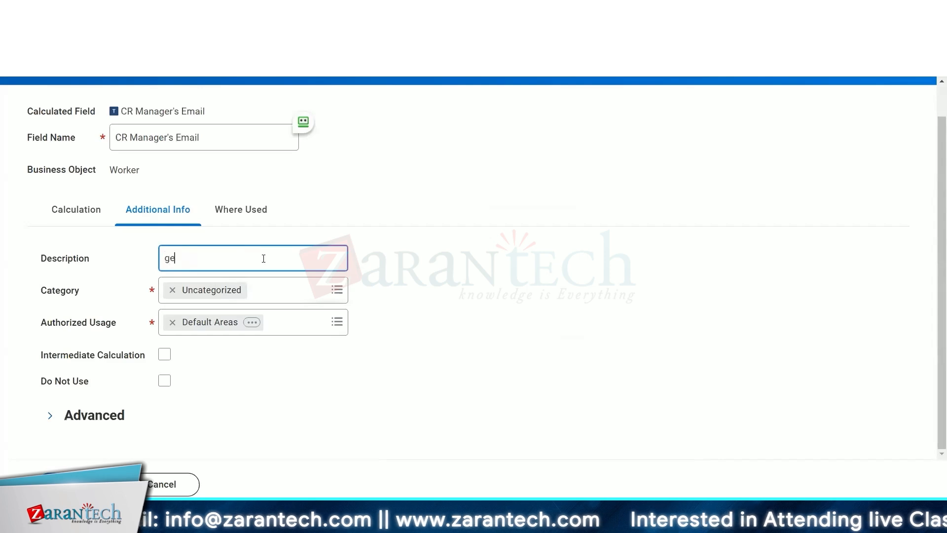
type("he email")
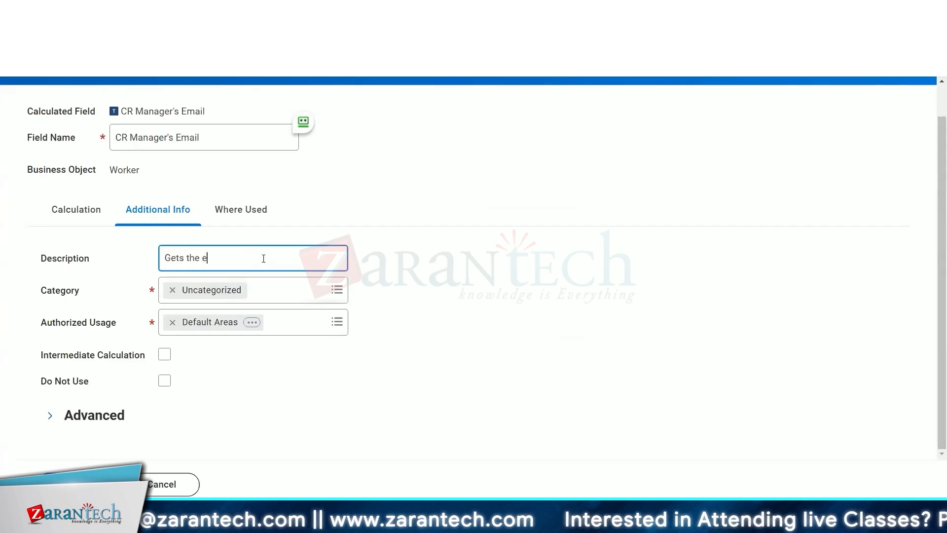
key("BackSpace")
key("BackSpace")
key("BackSpace")
key("BackSpace")
key("BackSpace")
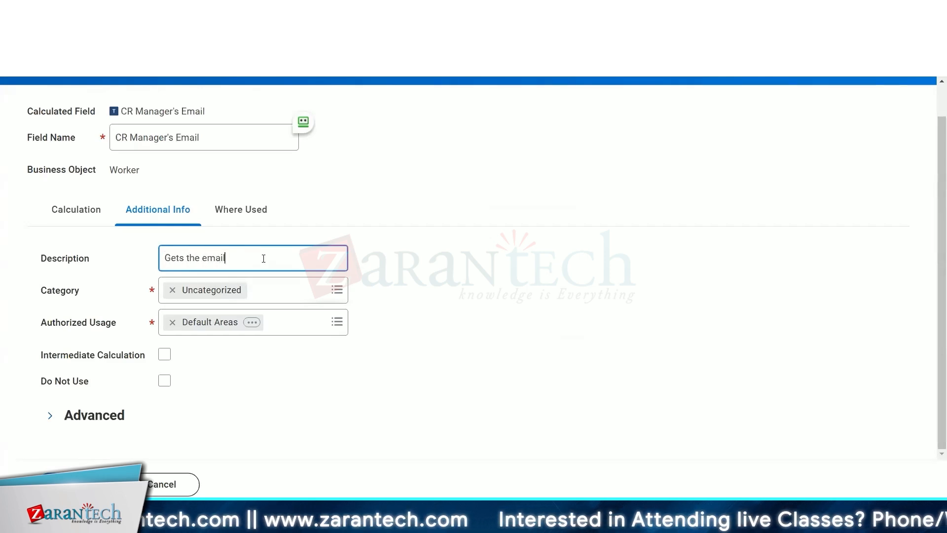
type("primart")
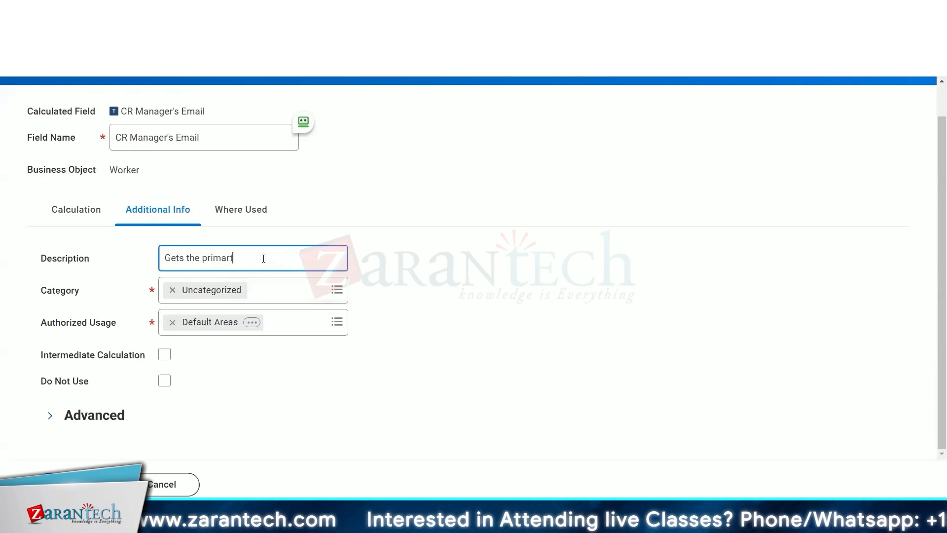
key("BackSpace")
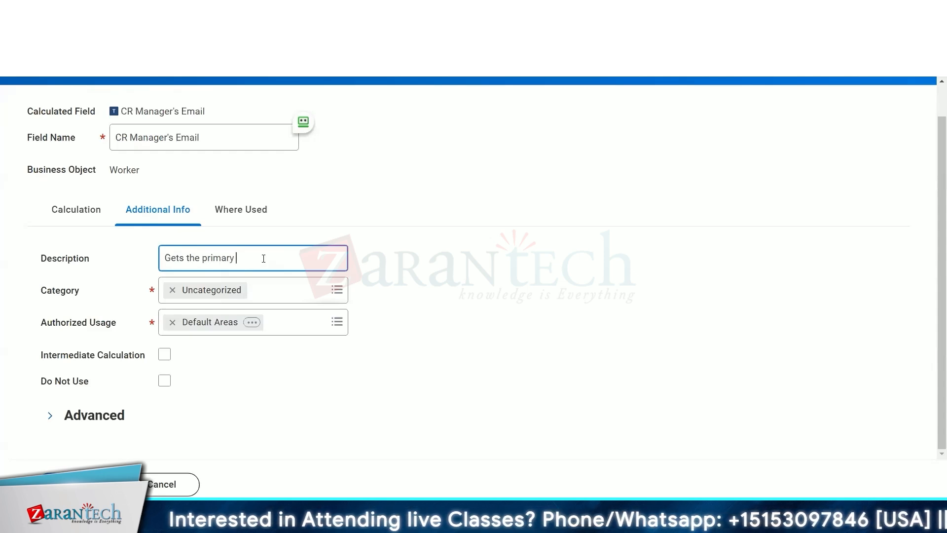
type("email to rthe")
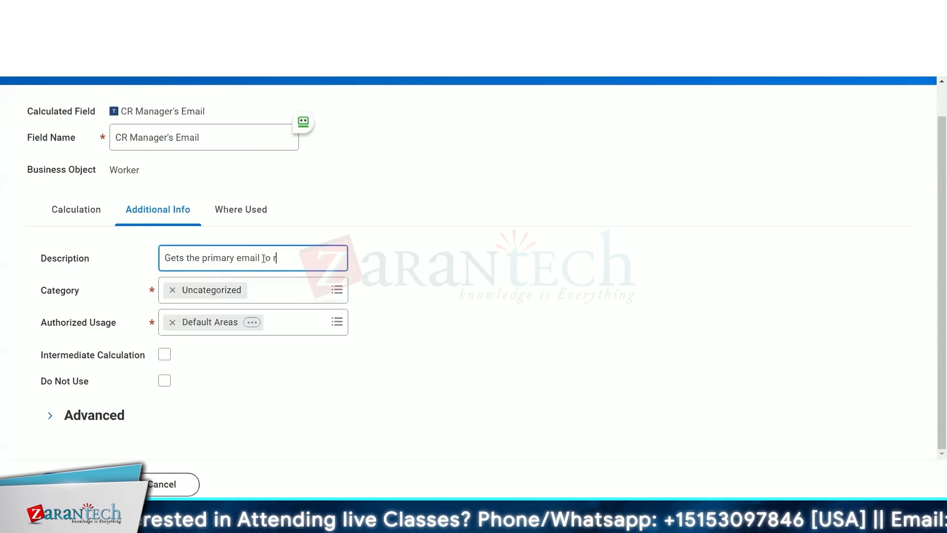
key("BackSpace")
key("BackSpace")
key("BackSpace")
key("BackSpace")
key("BackSpace")
type("r the worker")
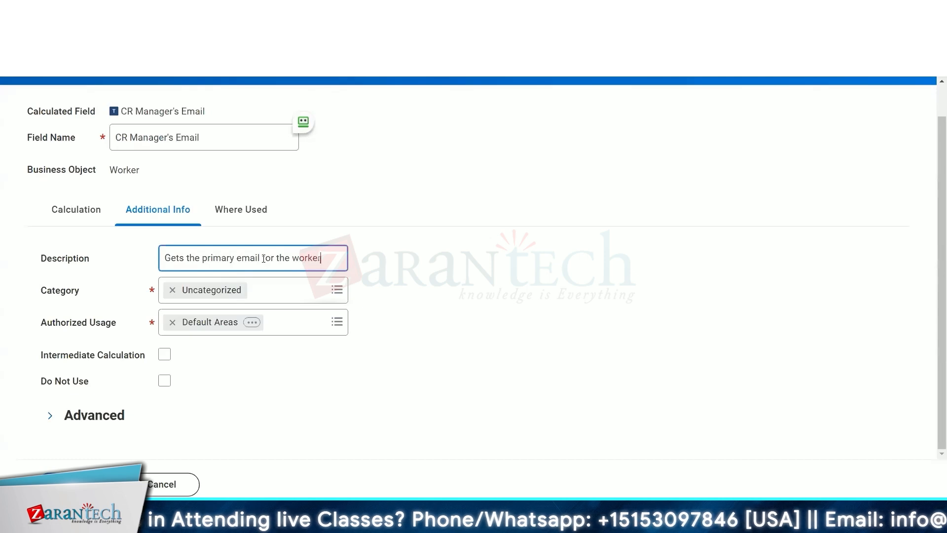
type("'s Manager")
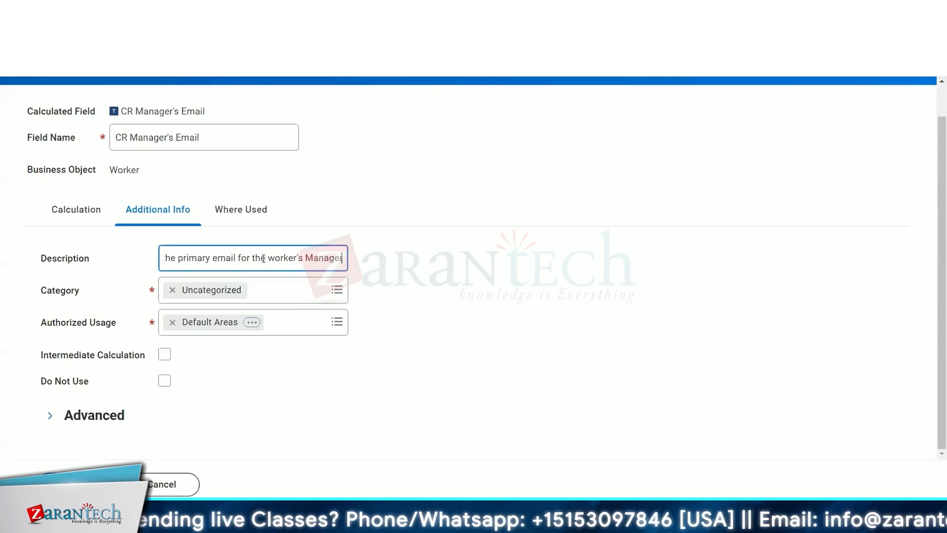
type(" Leve 01")
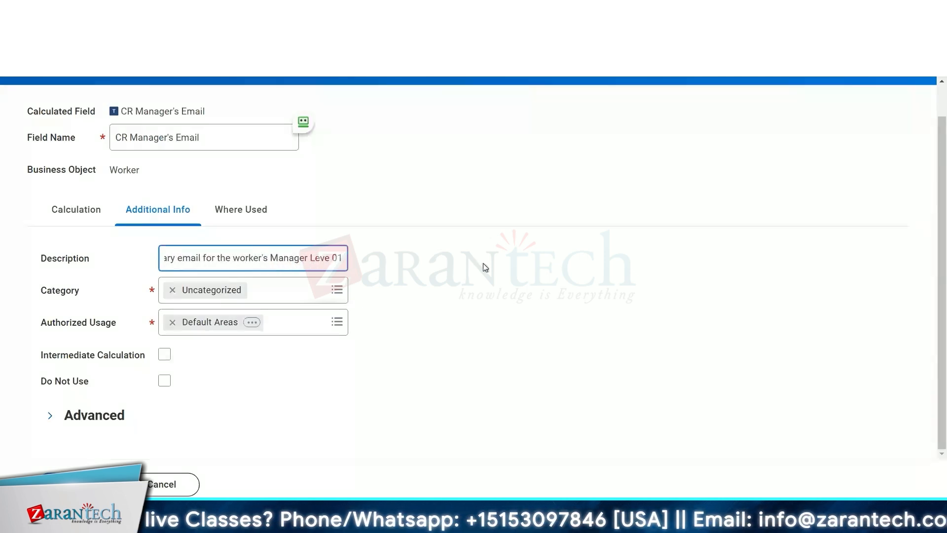
- Replace the Uncategorized category with Worker
left_click(273, 293)
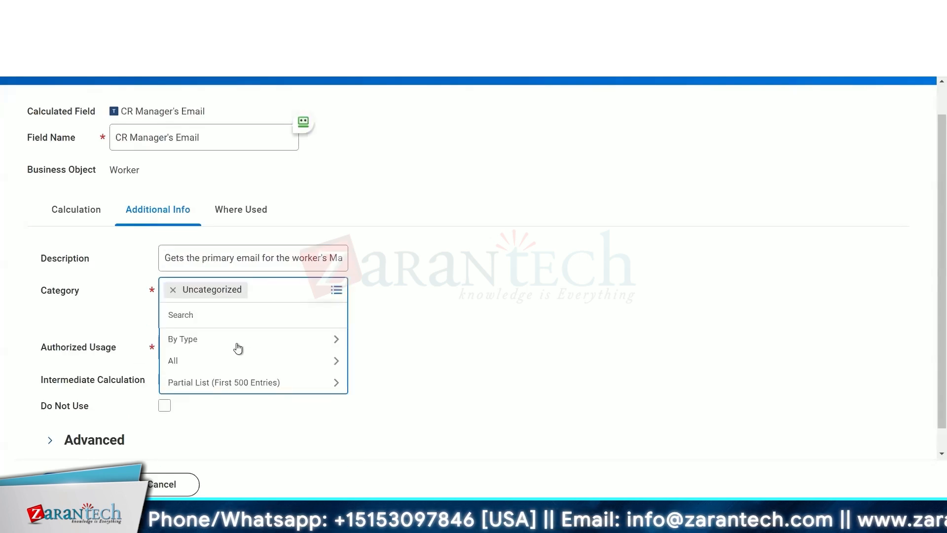
left_click(232, 363)
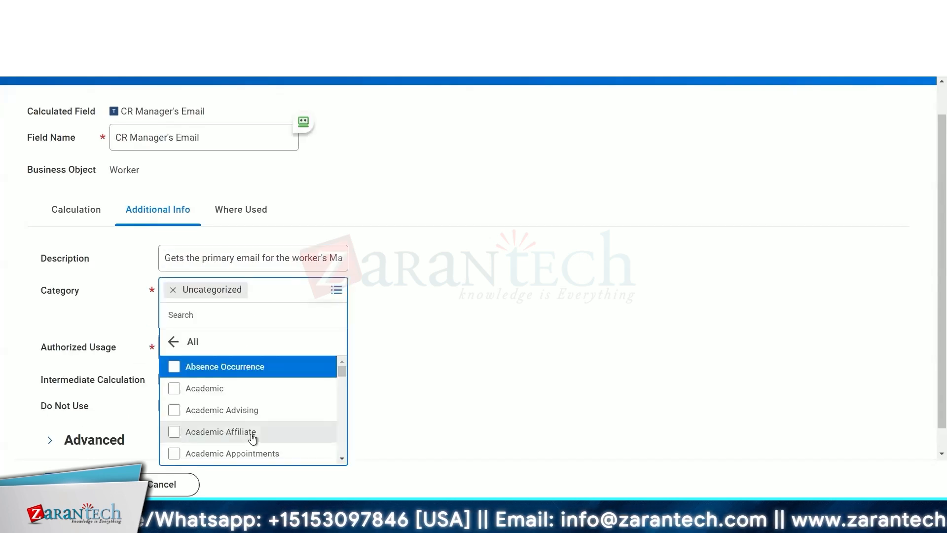
scroll(253, 438, "down", 10)
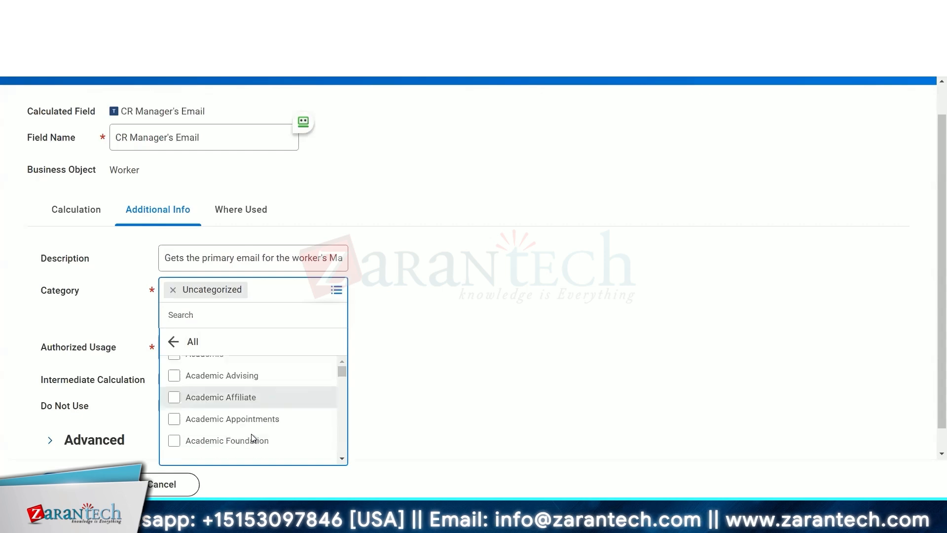
scroll(252, 436, "down", 8)
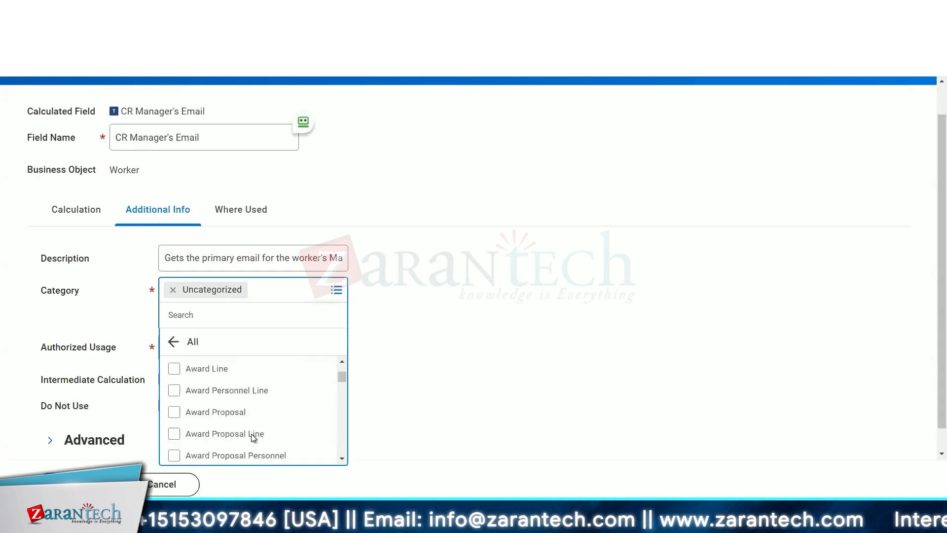
left_click(173, 289)
type("worker4")
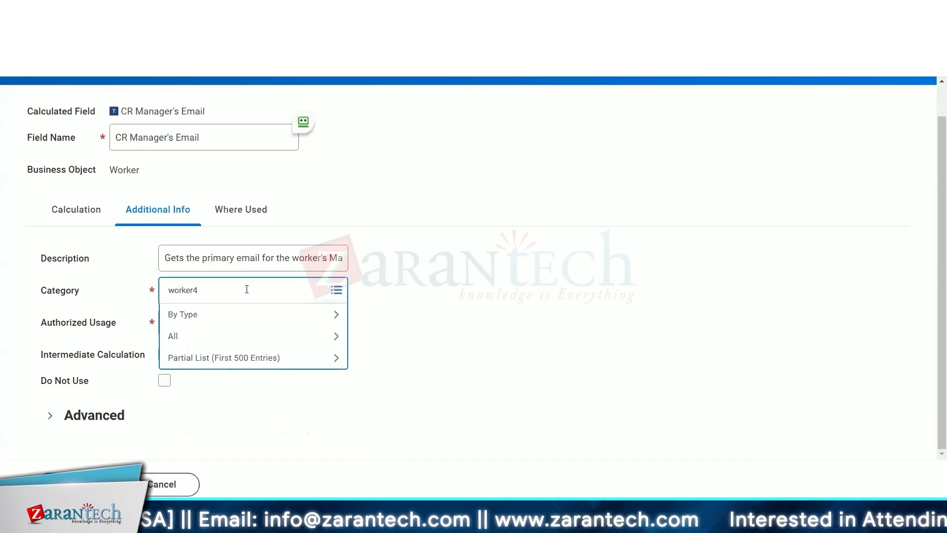
key("BackSpace")
key("Return")
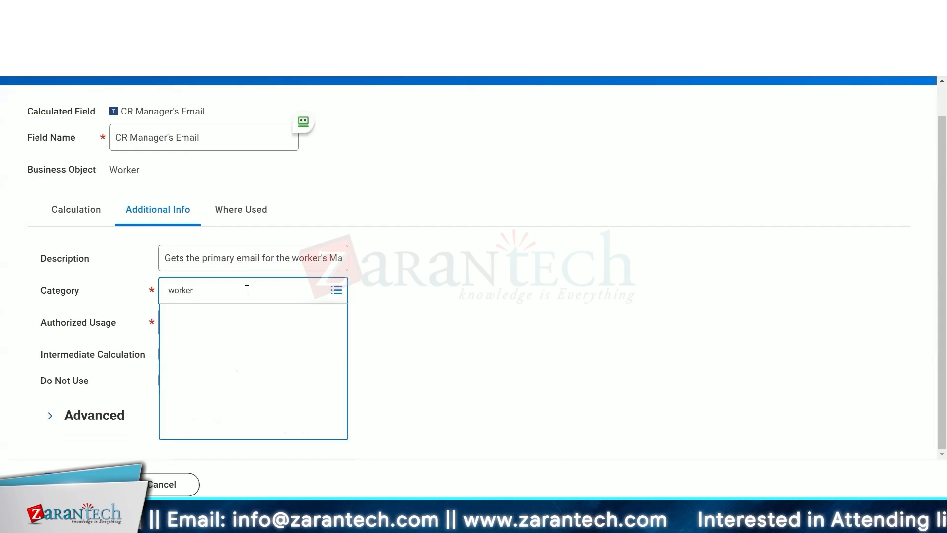
left_click(208, 335)
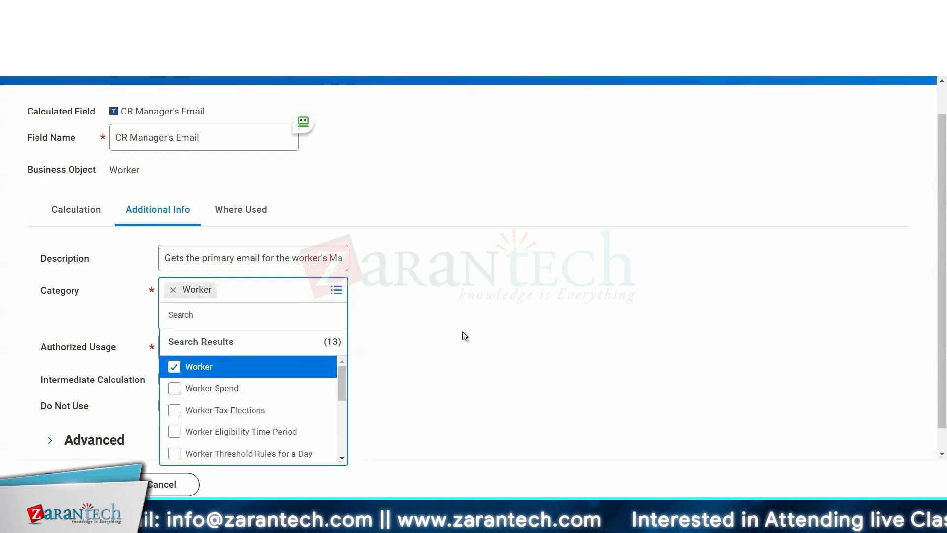
left_click(463, 331)
- Browse the Authorized Usage options for the calculated field
left_click(309, 329)
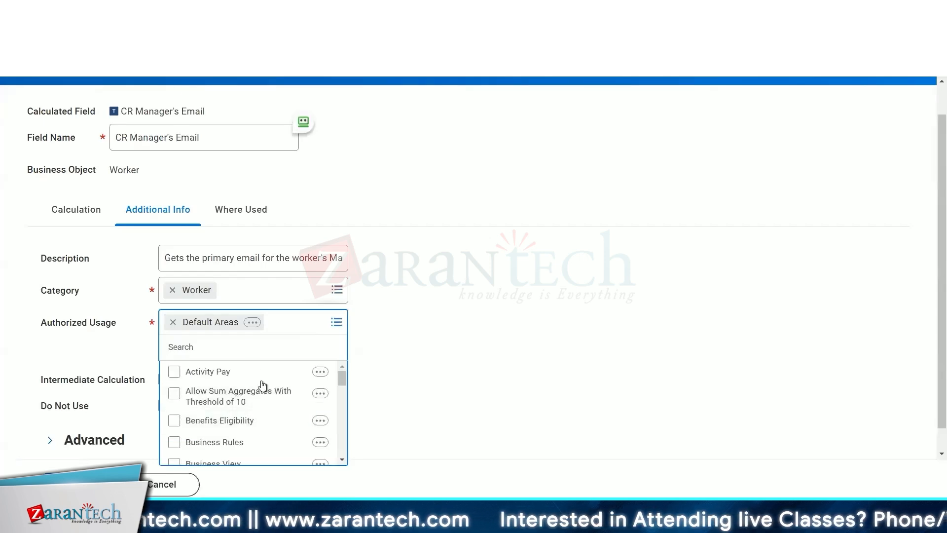
scroll(258, 410, "down", 10)
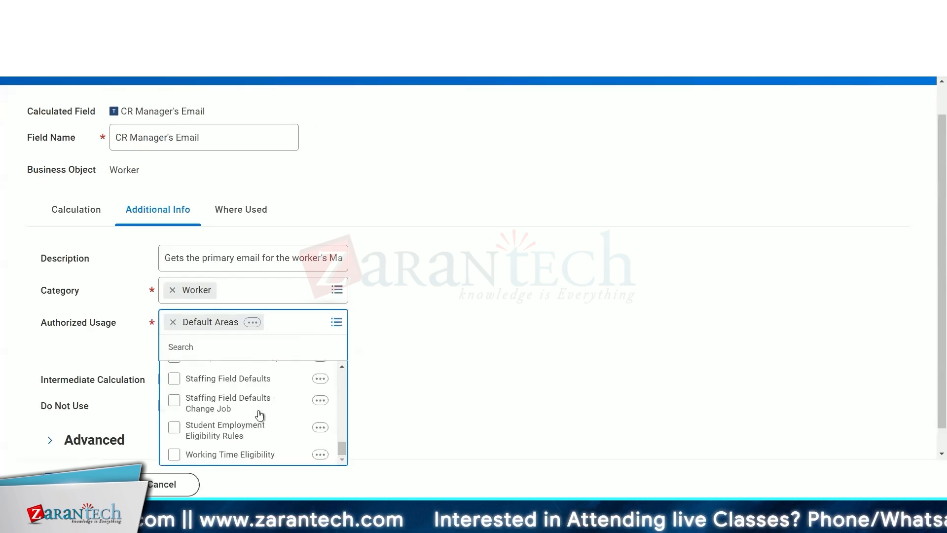
left_click(525, 327)
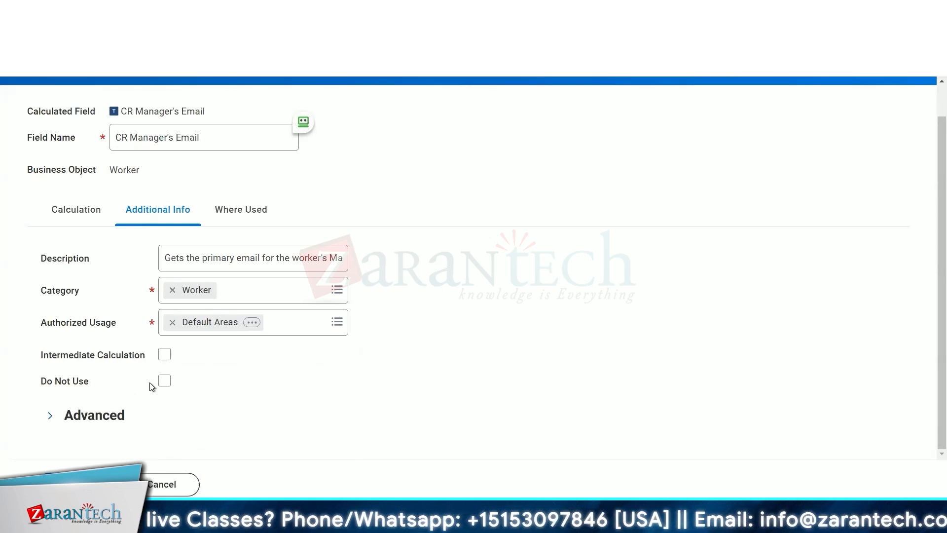
- Mark the calculated field as Do Not Use and save it
left_click(164, 383)
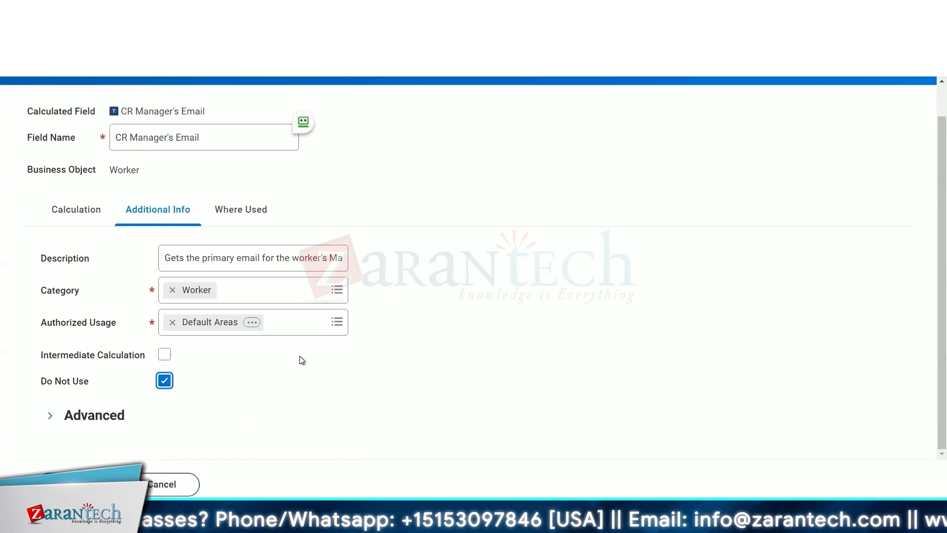
key("space")
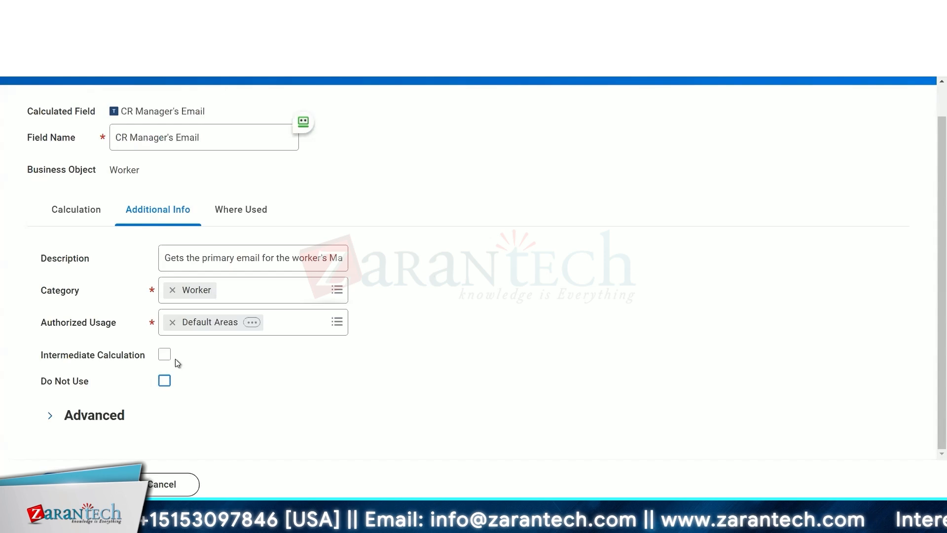
left_click(164, 380)
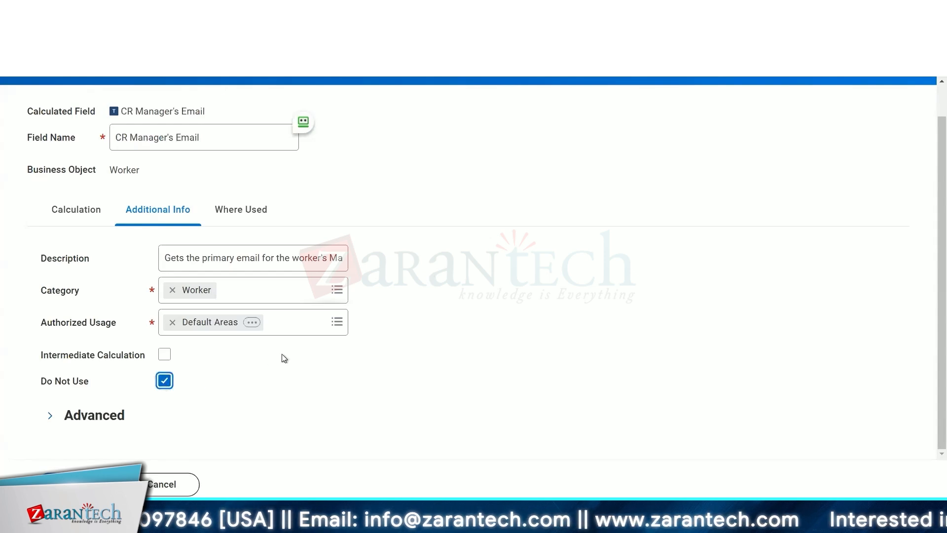
key("Return")
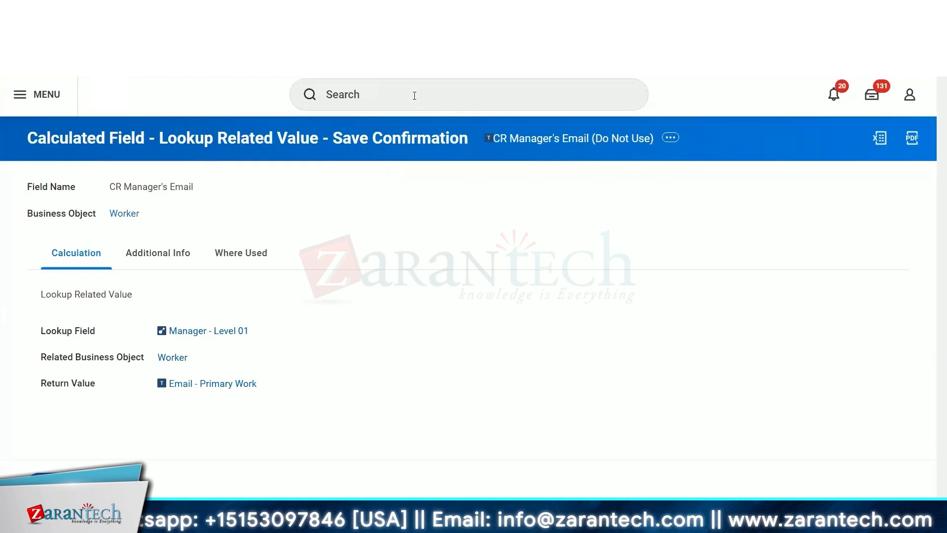
- Review the saved field's Additional Info and Calculation tabs
left_click(155, 257)
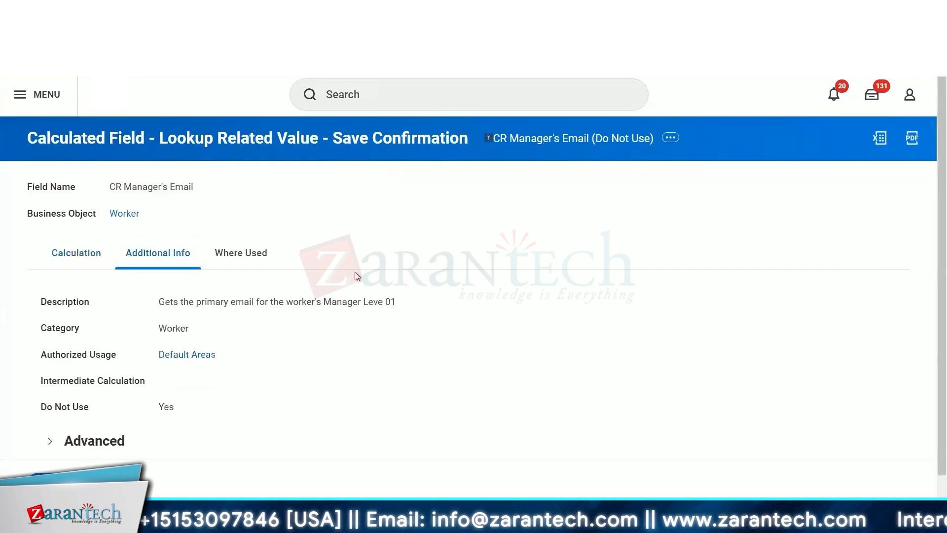
scroll(490, 281, "down", 1)
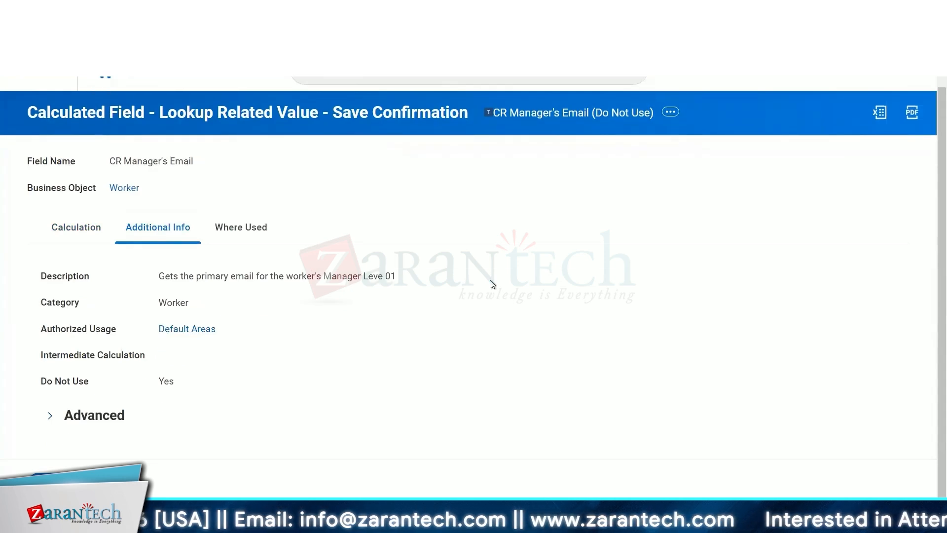
left_click(80, 235)
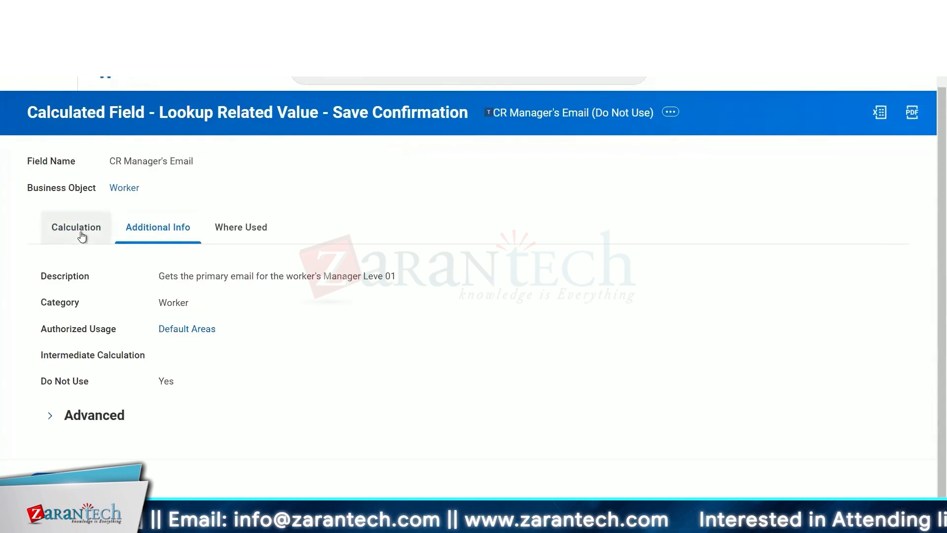
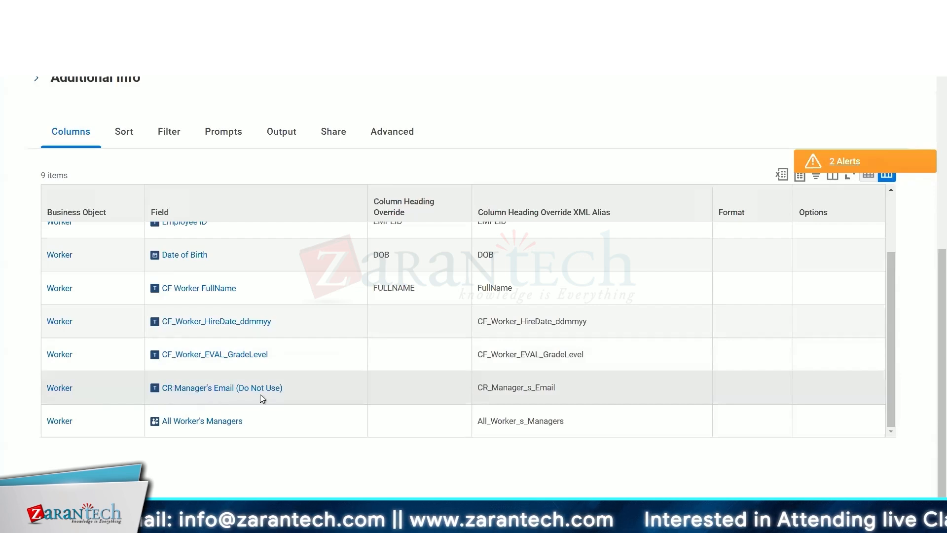
- Start a calculated field named CR Worker ESI Primary Home Address on Worker using the Extract Single Instance function
mouse_move(261, 395)
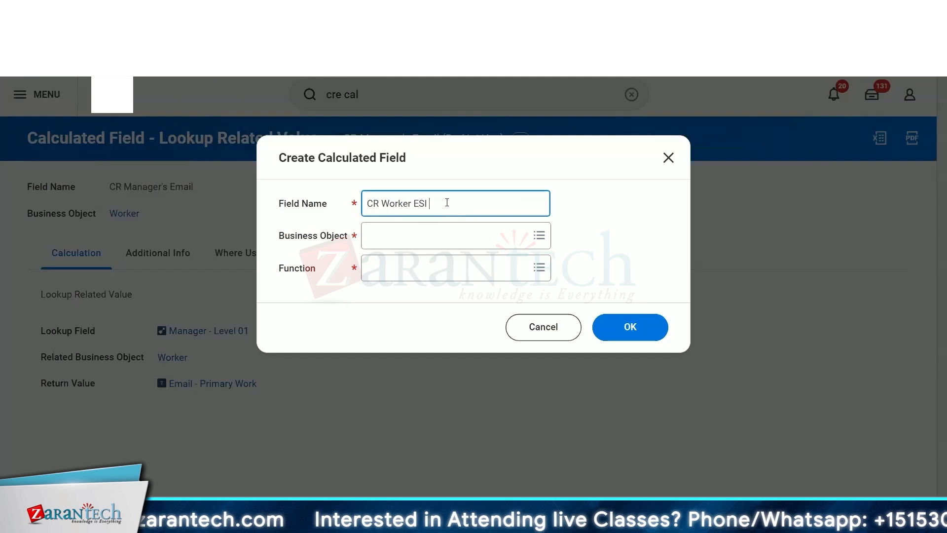
type("Primary Home ad")
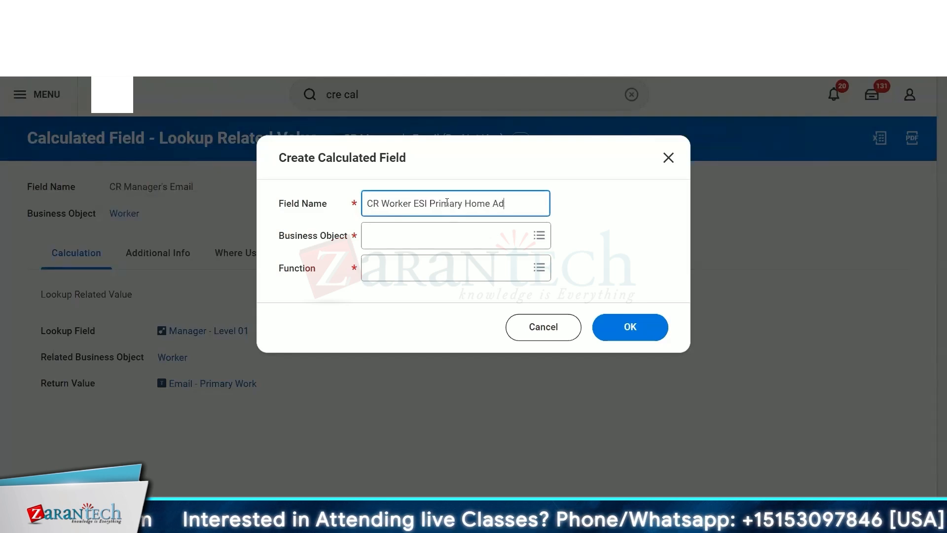
type("dress")
left_click(441, 240)
type("worker")
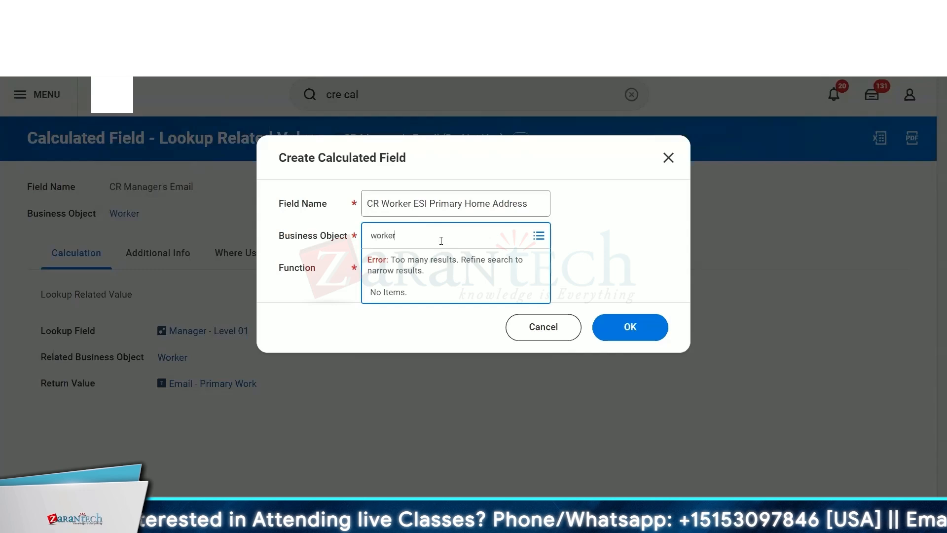
key("Return")
left_click(608, 258)
left_click(431, 259)
type("e")
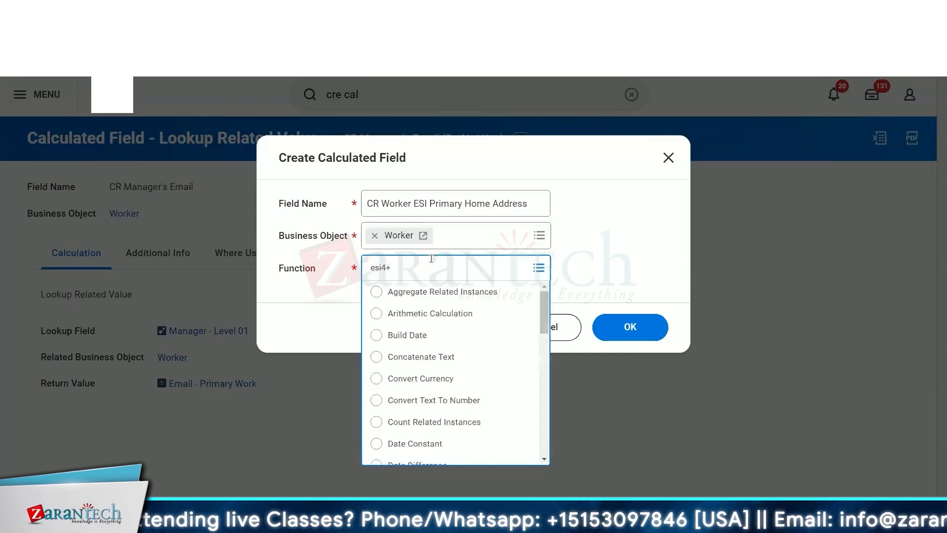
type("si")
key("Return")
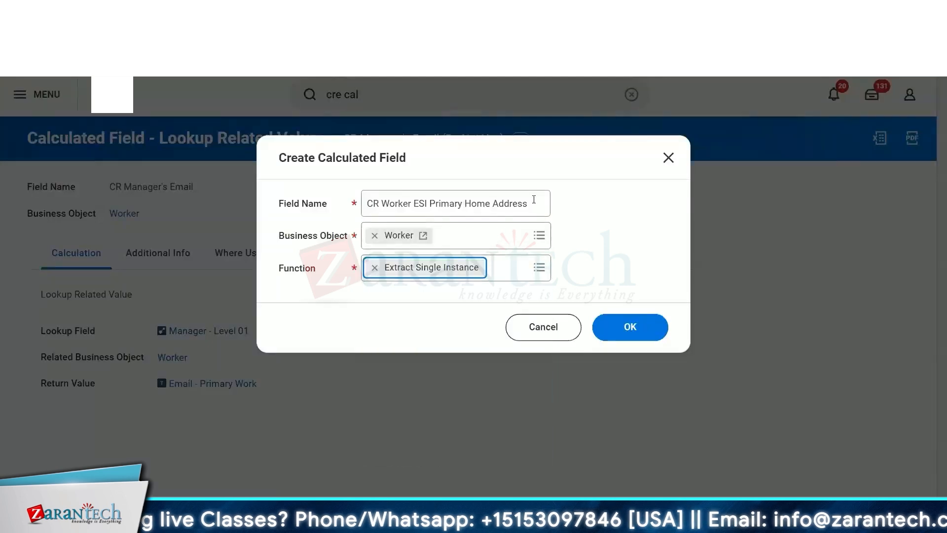
left_click(535, 203)
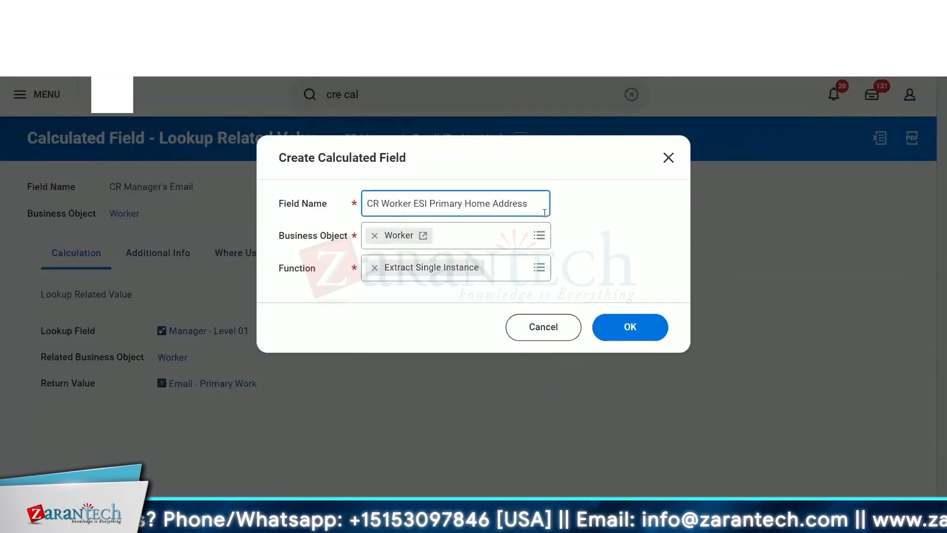
type("ewfffffffffffffffffffffffffffffffffffffffffffff")
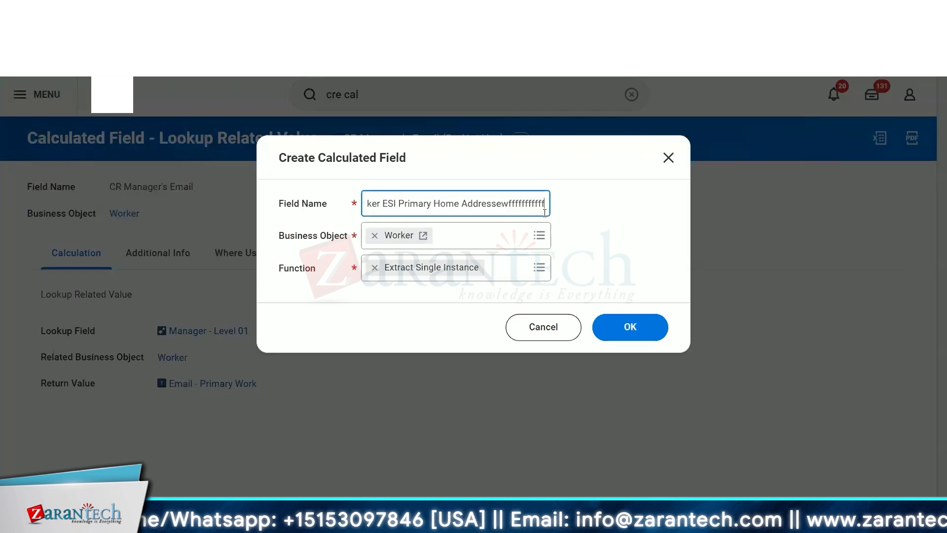
type("ffffffffffffffffffffffffffffffffffffffffffffffffff")
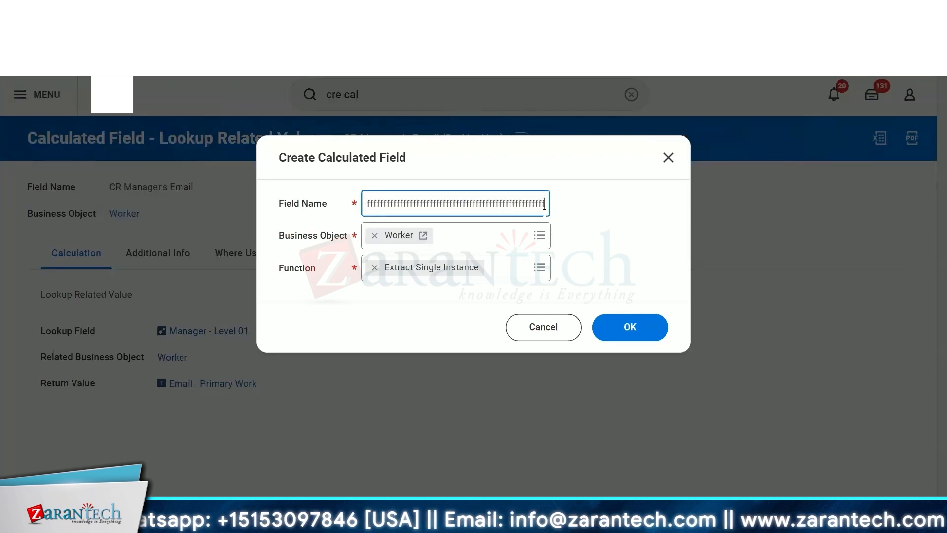
key("BackSpace")
key("BackSpace")
key("BackSpace")
key("BackSpace")
key("BackSpace")
key("BackSpace")
key("BackSpace")
key("BackSpace")
key("BackSpace")
key("BackSpace")
key("BackSpace")
key("BackSpace")
key("BackSpace")
key("BackSpace")
key("BackSpace")
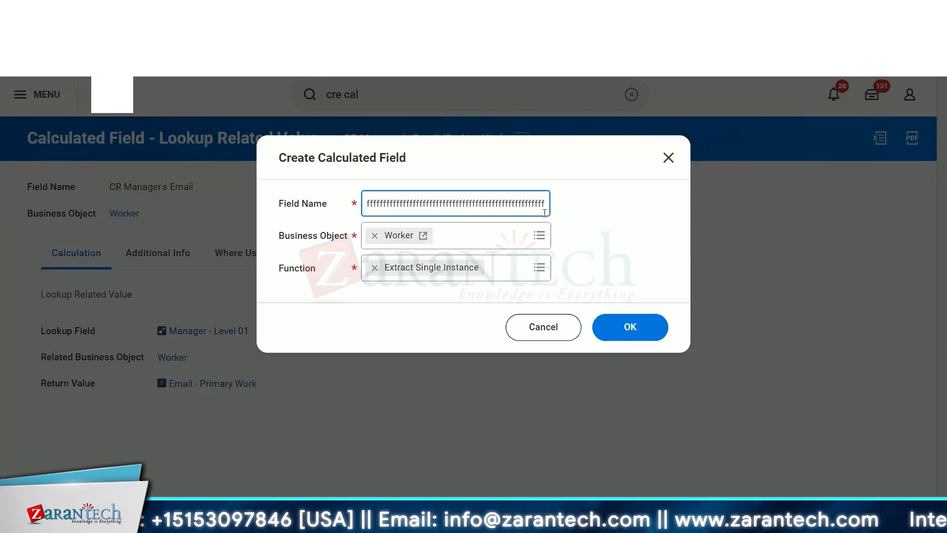
key("BackSpace")
key("BackSpace")
key("BackSpace")
key("BackSpace")
key("BackSpace")
key("BackSpace")
key("BackSpace")
key("BackSpace")
key("BackSpace")
key("BackSpace")
key("BackSpace")
key("BackSpace")
key("BackSpace")
key("BackSpace")
key("BackSpace")
key("BackSpace")
key("BackSpace")
key("BackSpace")
key("BackSpace")
key("BackSpace")
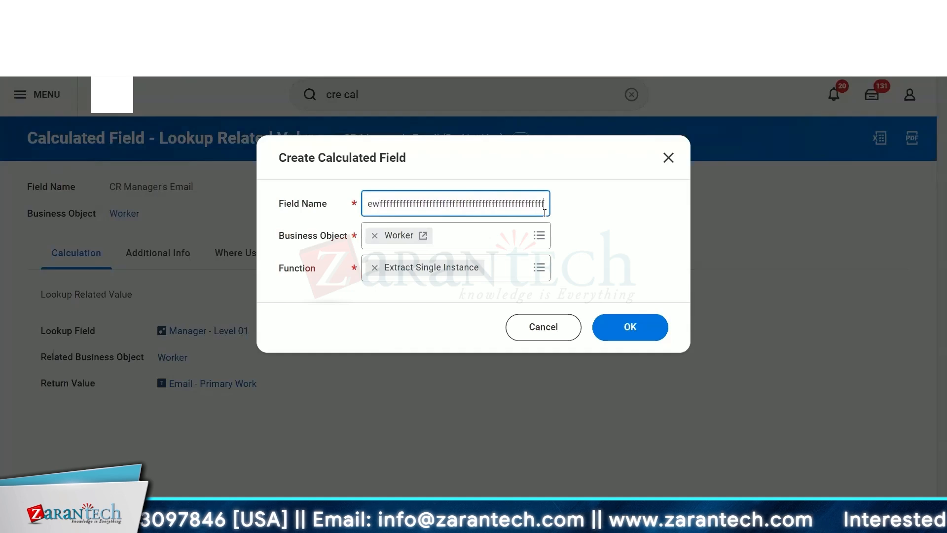
key("BackSpace")
key("BackSpace")
key("BackSpace")
key("BackSpace")
key("BackSpace")
key("BackSpace")
key("BackSpace")
key("BackSpace")
key("BackSpace")
key("BackSpace")
key("BackSpace")
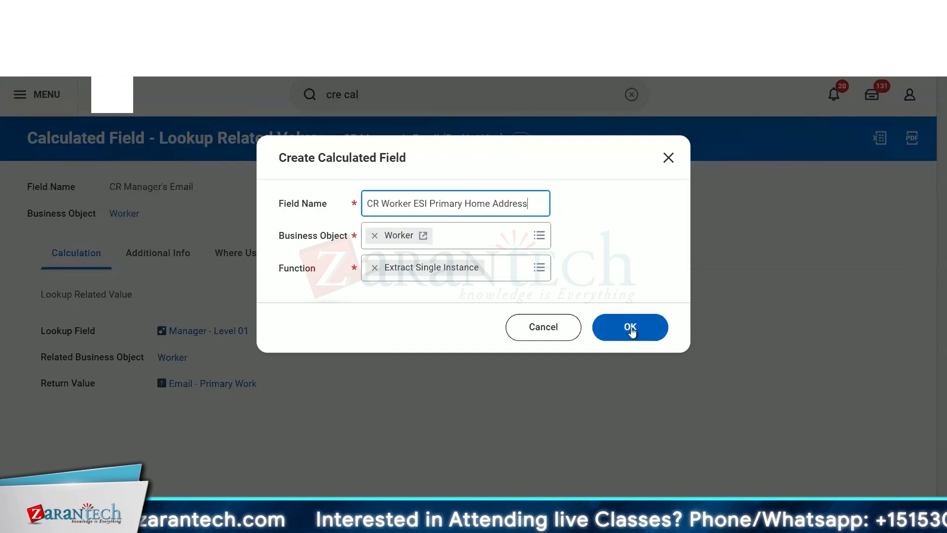
- Confirm the new field and set its Source Field to Addresses
left_click(639, 344)
left_click(230, 220)
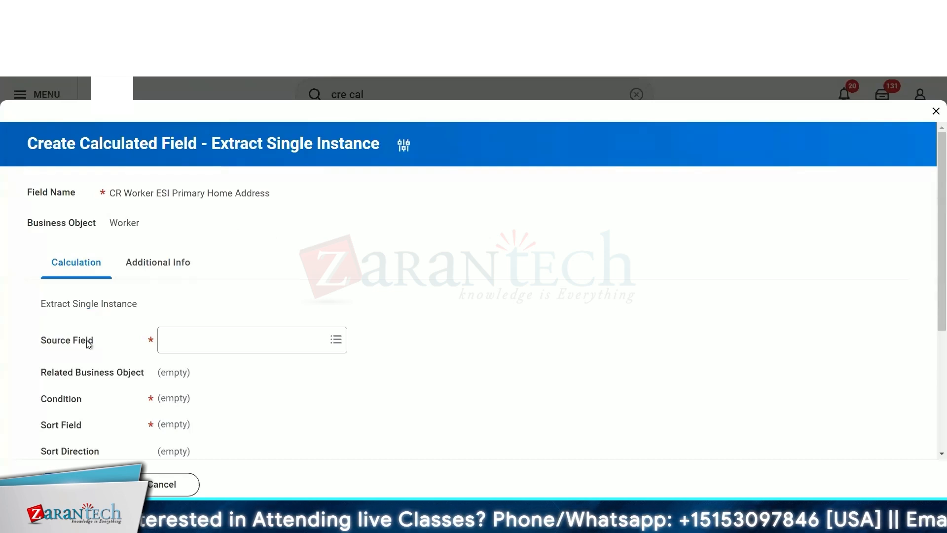
left_click(228, 339)
type("address")
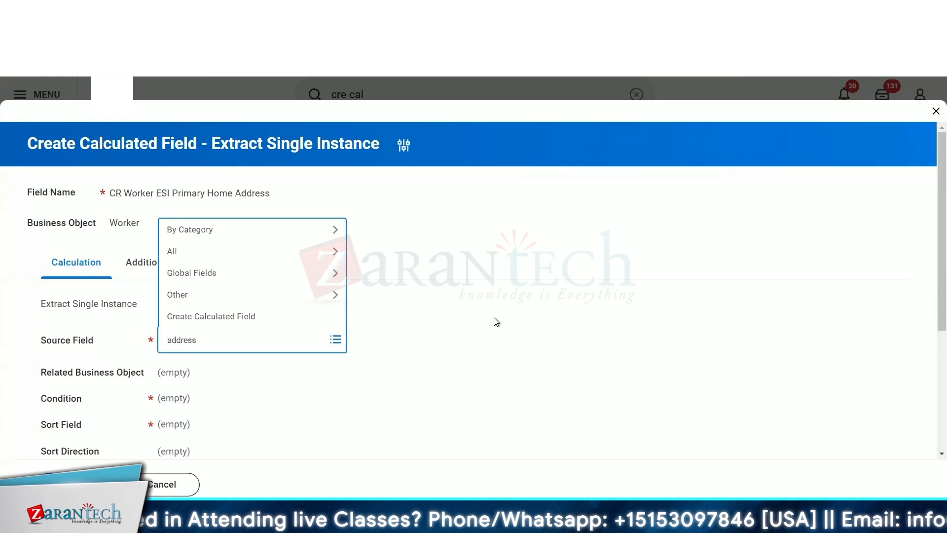
key("Return")
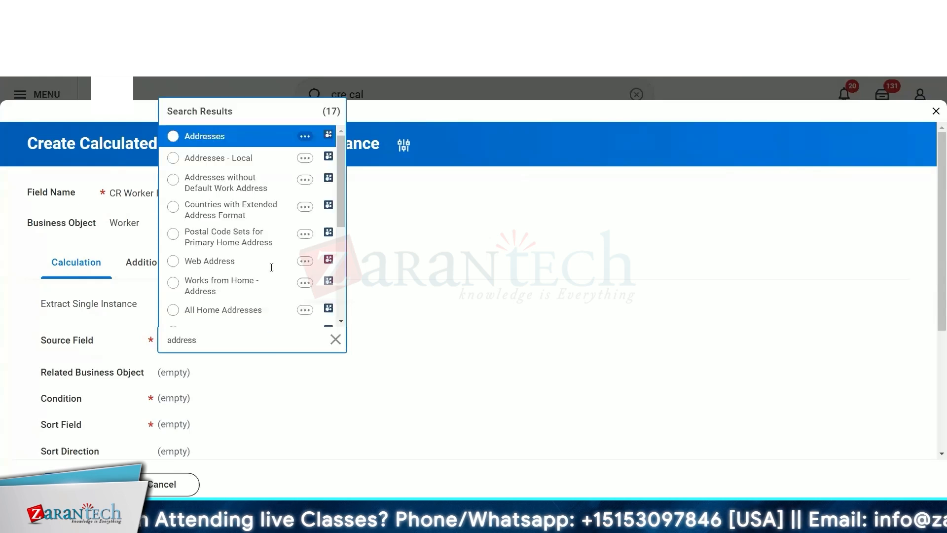
left_click(259, 140)
scroll(443, 316, "down", 4)
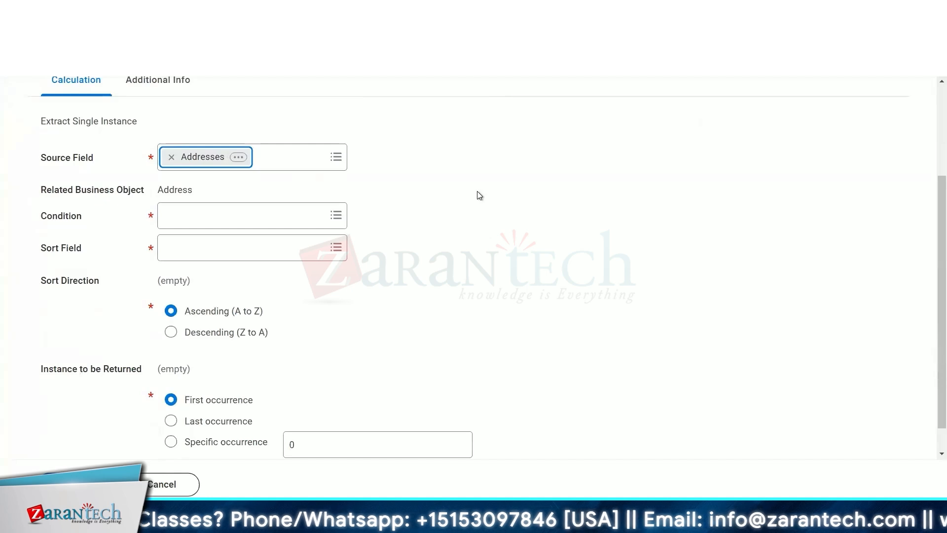
scroll(285, 191, "down", 1)
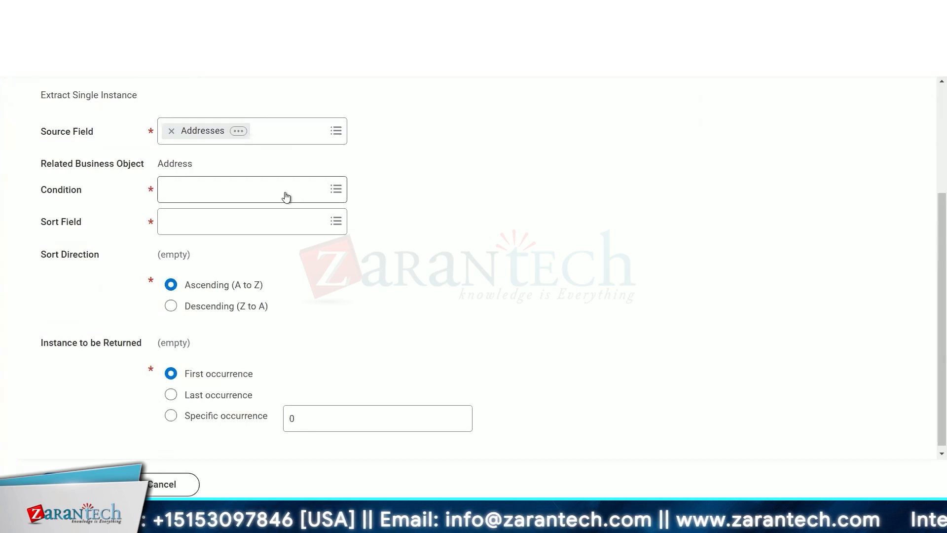
- Create a nested condition field CR Address TF is Primary home on Address with the True/False Condition function
left_click(286, 197)
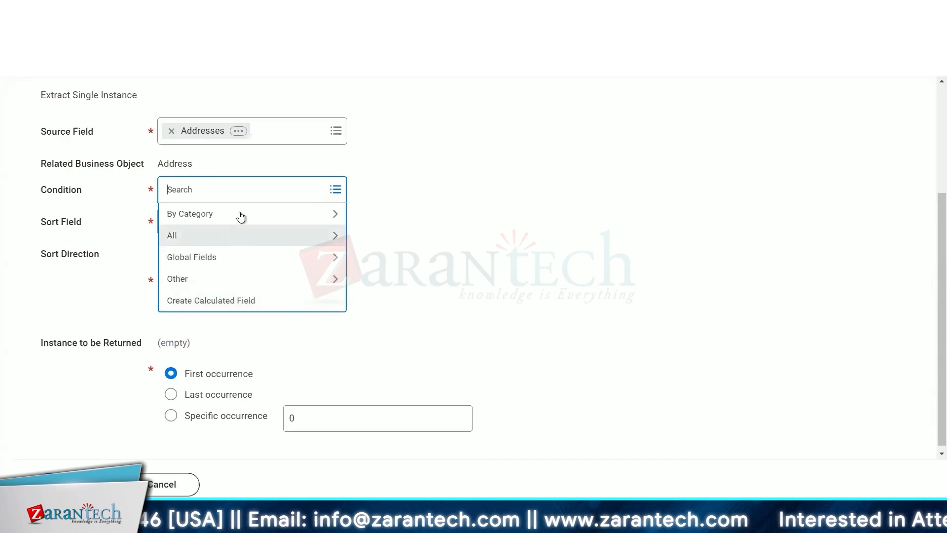
left_click(234, 303)
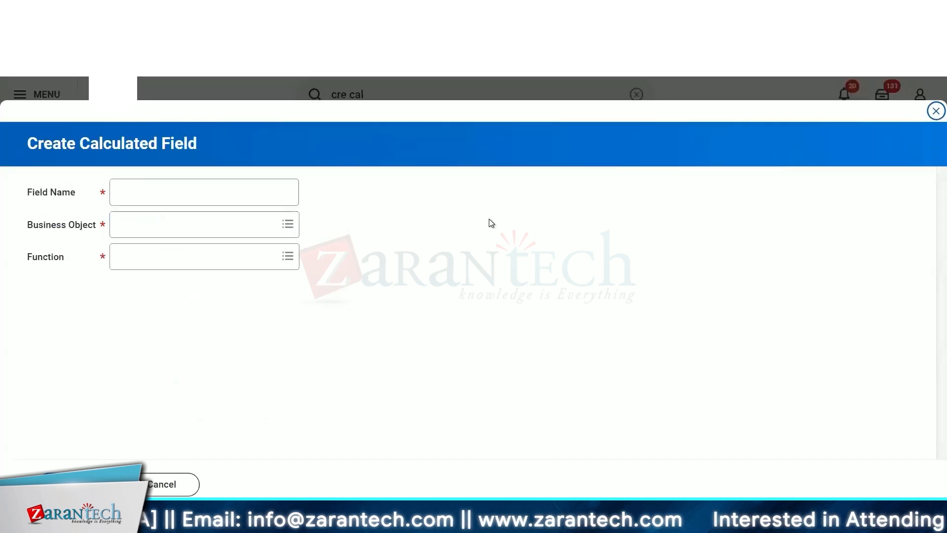
left_click(175, 194)
type("CR Adress T")
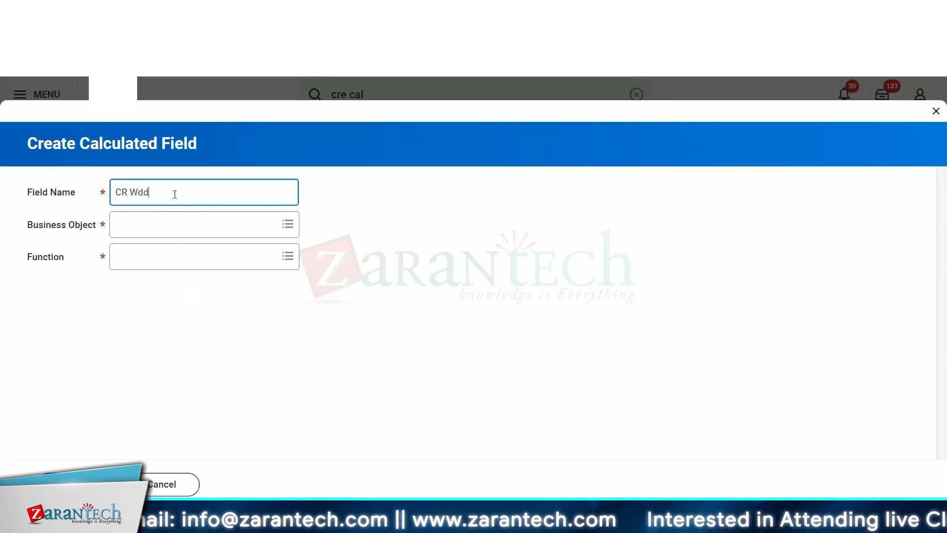
type("F ps Primary")
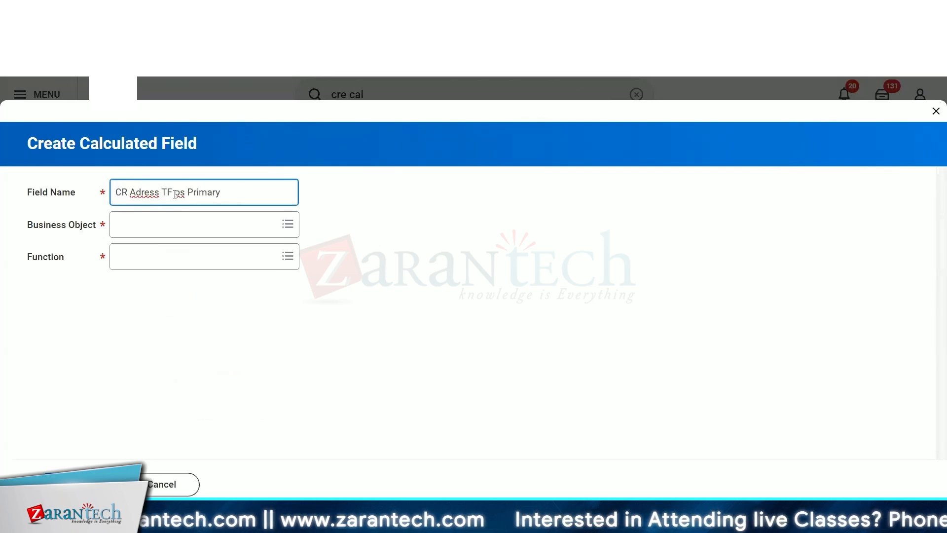
type(" Item")
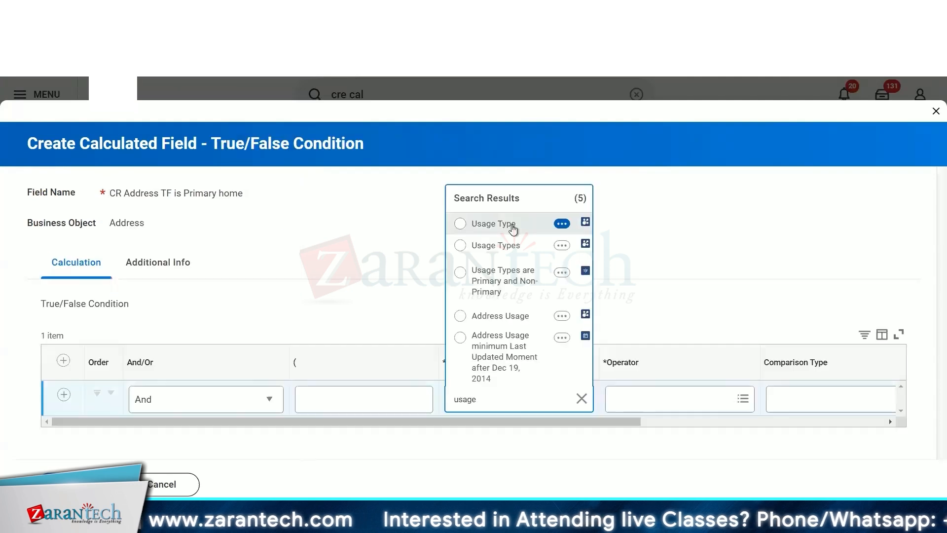
- Set the condition row's field to Usage Type and its operator to any in the selection list
left_click(512, 227)
left_click(641, 399)
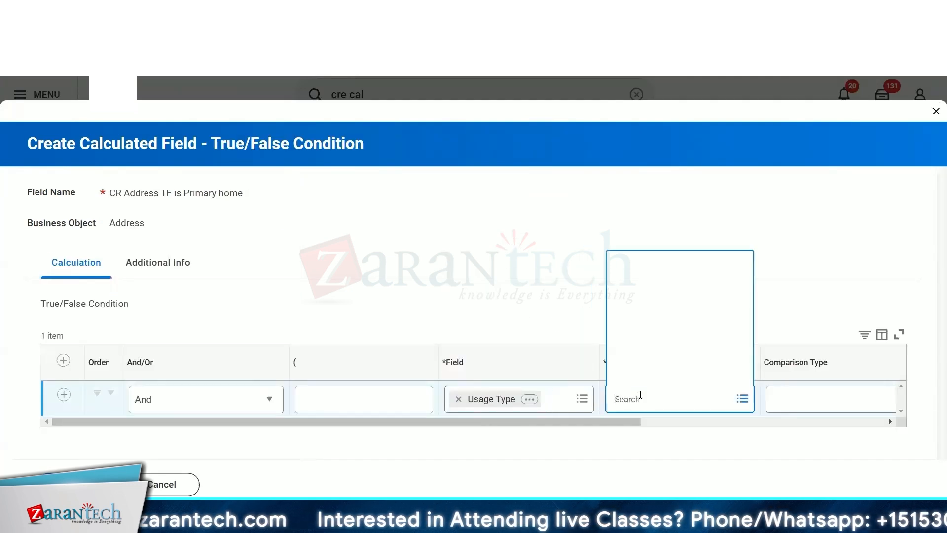
left_click(631, 354)
left_click(656, 311)
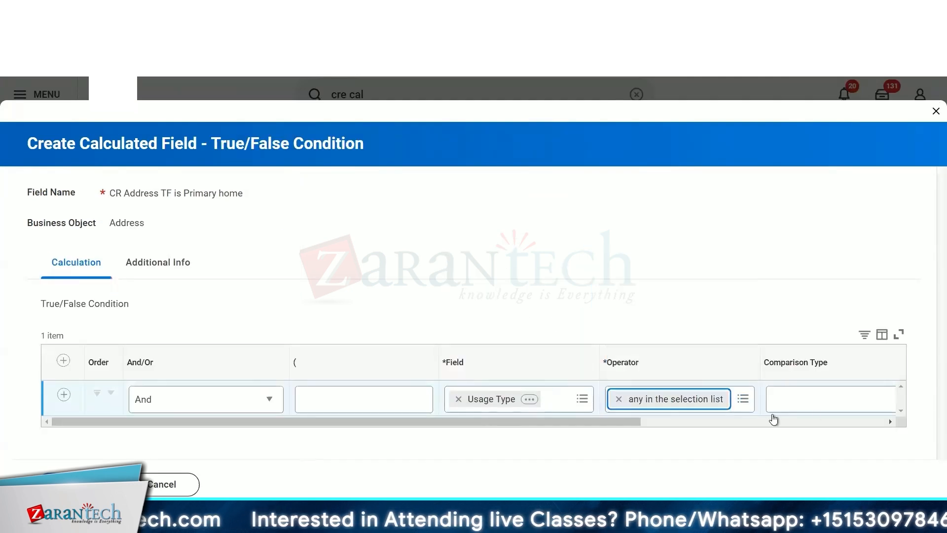
- Change the condition field to Usage Types and select Home as the comparison value
left_click(165, 390)
type("usage")
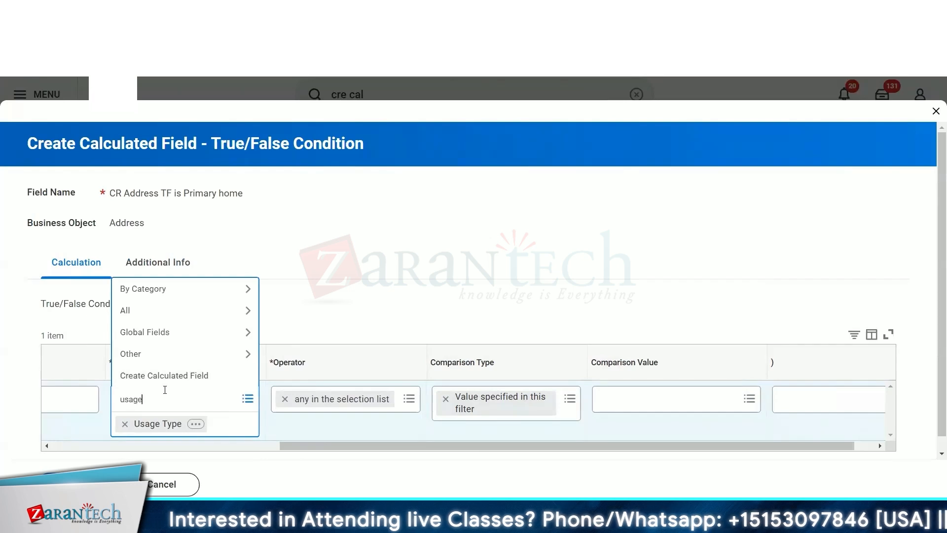
key("Return")
left_click(158, 245)
left_click(672, 406)
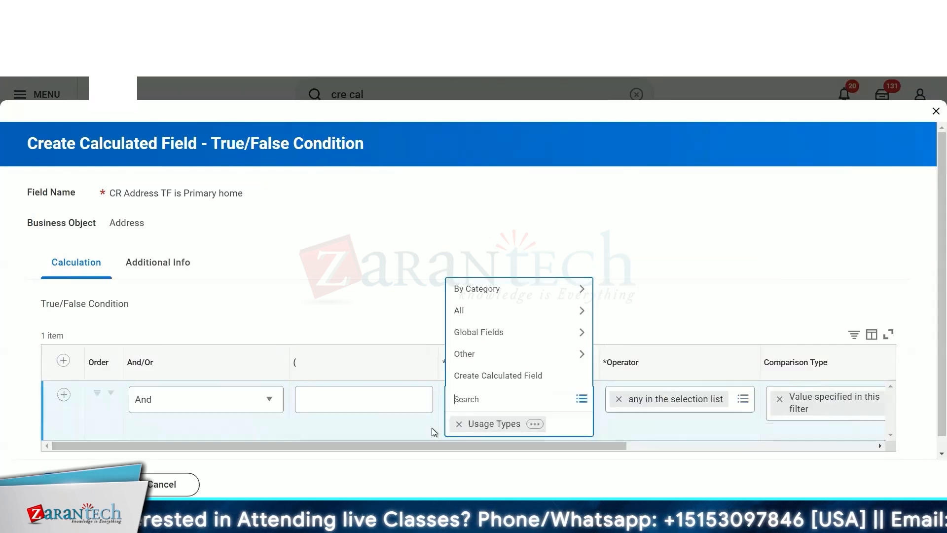
- Review the field search results and the selected comparison value across the condition row
type("type")
key("Return")
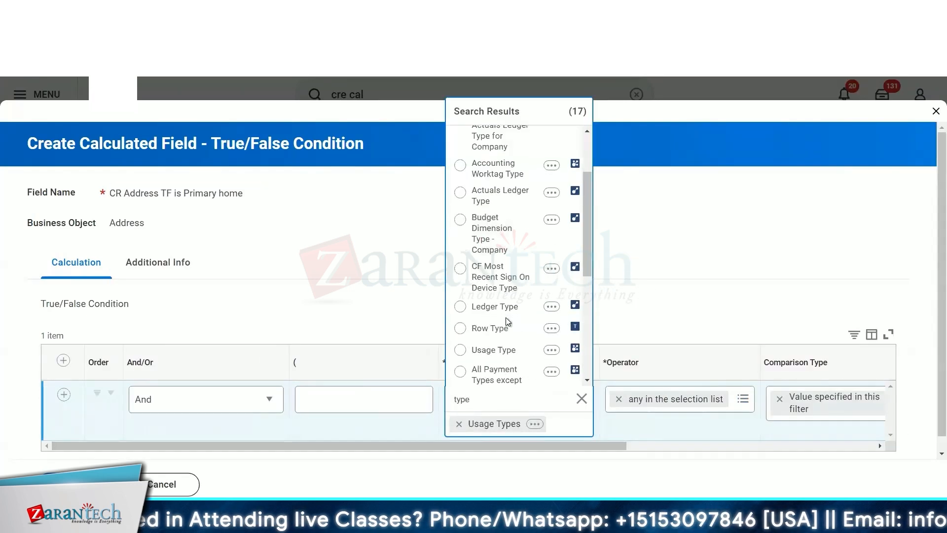
scroll(507, 321, "down", 4)
scroll(507, 322, "down", 1)
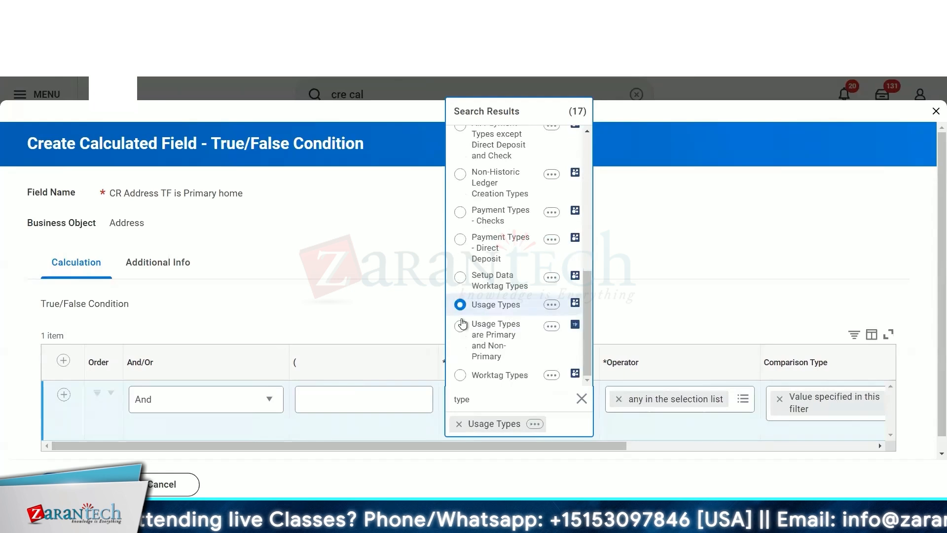
left_click(105, 403)
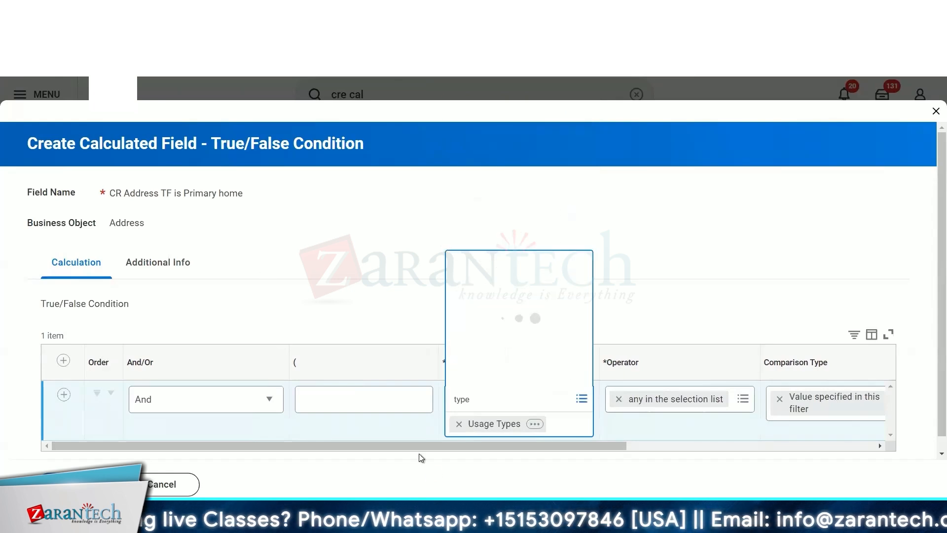
left_click_drag(424, 433, 782, 437)
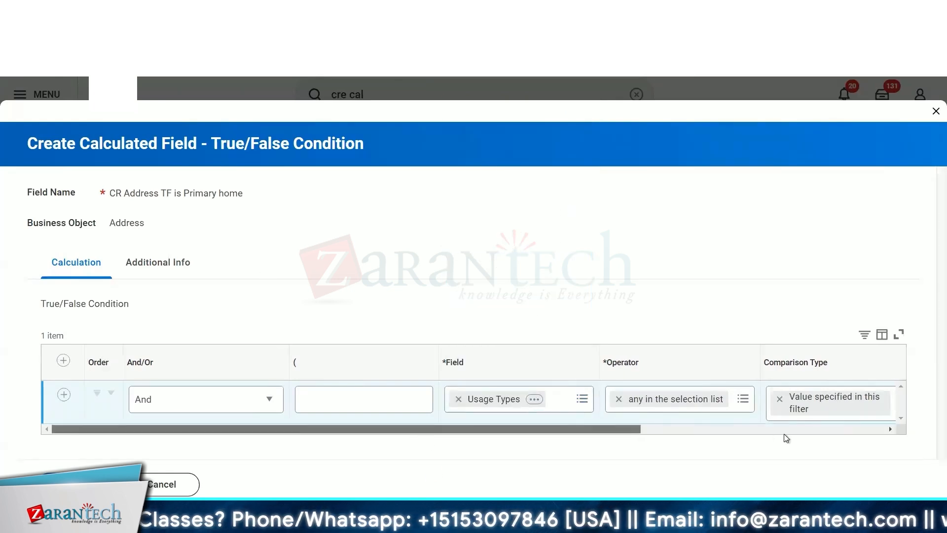
left_click(658, 396)
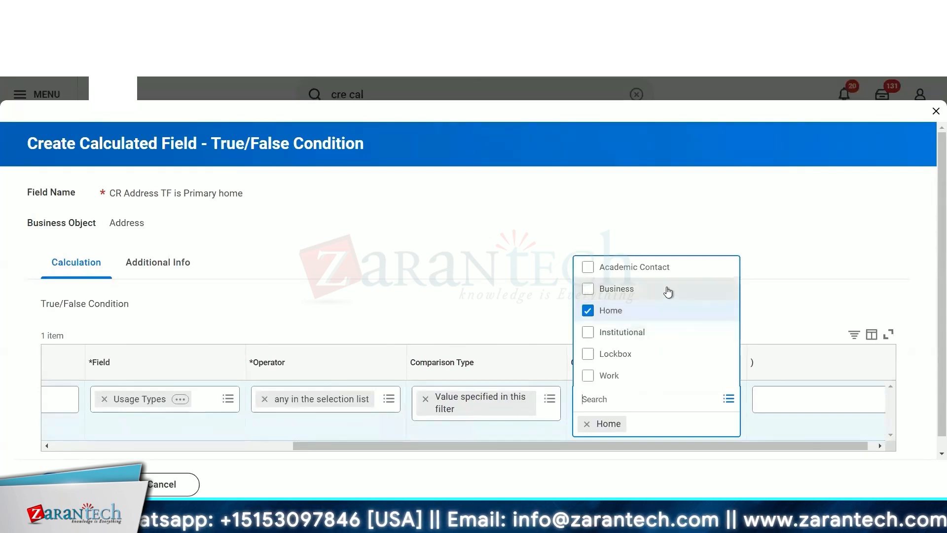
left_click_drag(380, 446, 212, 444)
left_click(445, 405)
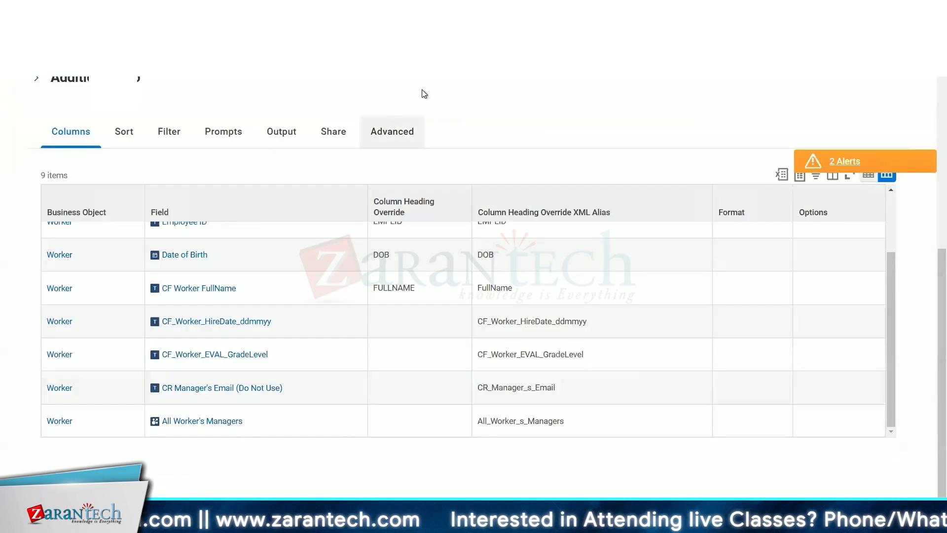
- Examine the worker's home address and its usage on the worker's Contact Information page
scroll(420, 93, "up", 10)
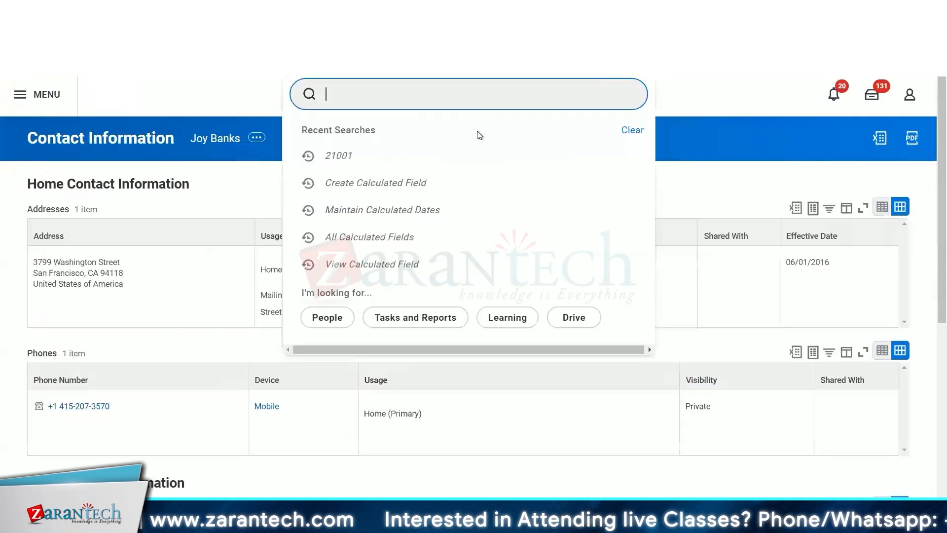
left_click(683, 173)
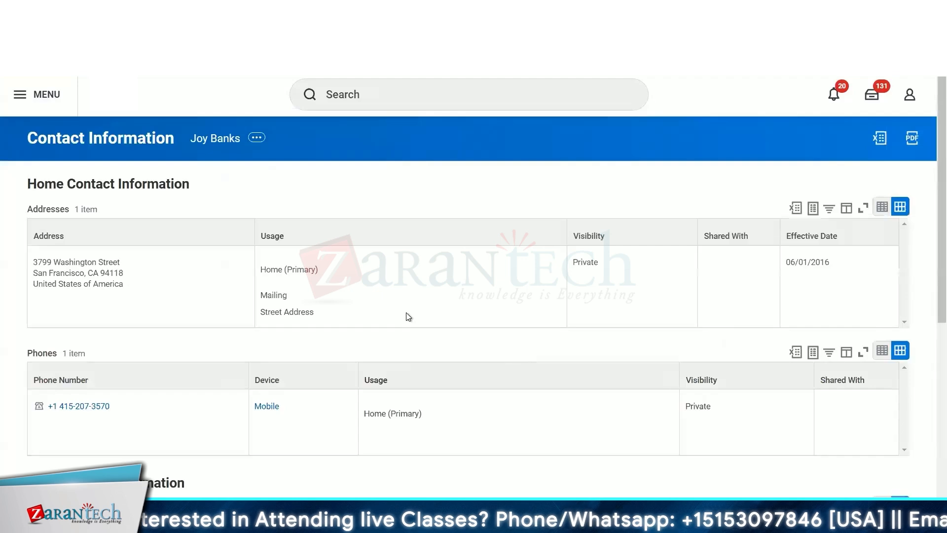
scroll(408, 318, "down", 5)
scroll(296, 276, "up", 4)
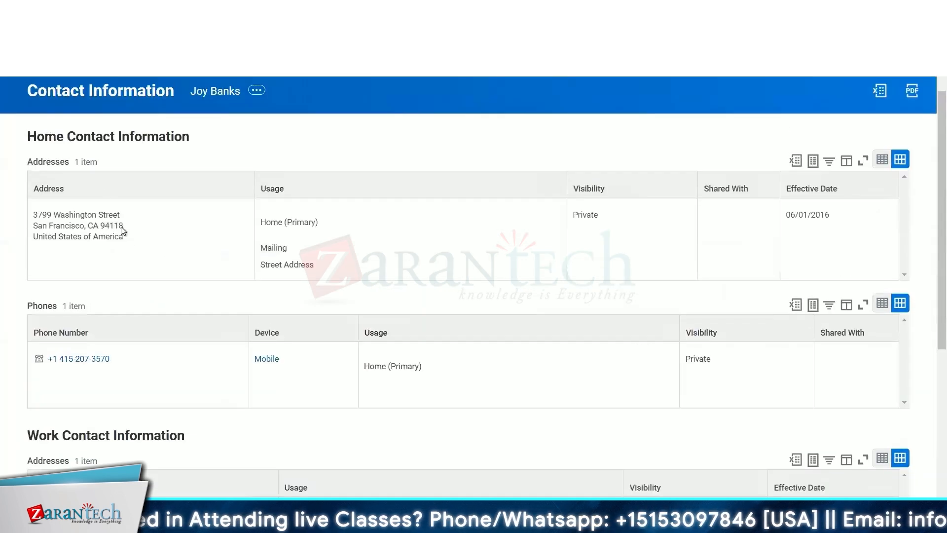
left_click_drag(18, 219, 441, 233)
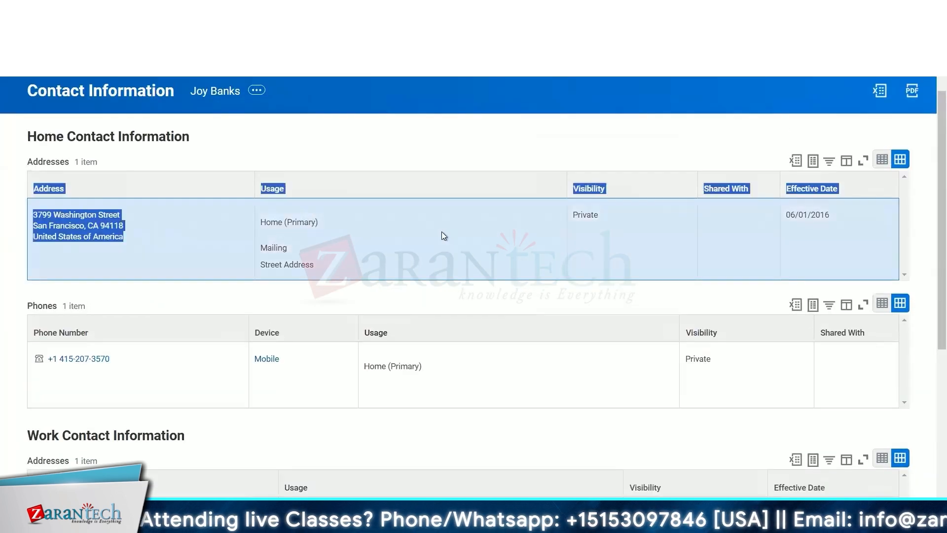
- Compare the home address usage on the worker's Contact Information page with the usage fields offered for the condition
left_click(330, 234)
left_click_drag(261, 222, 318, 226)
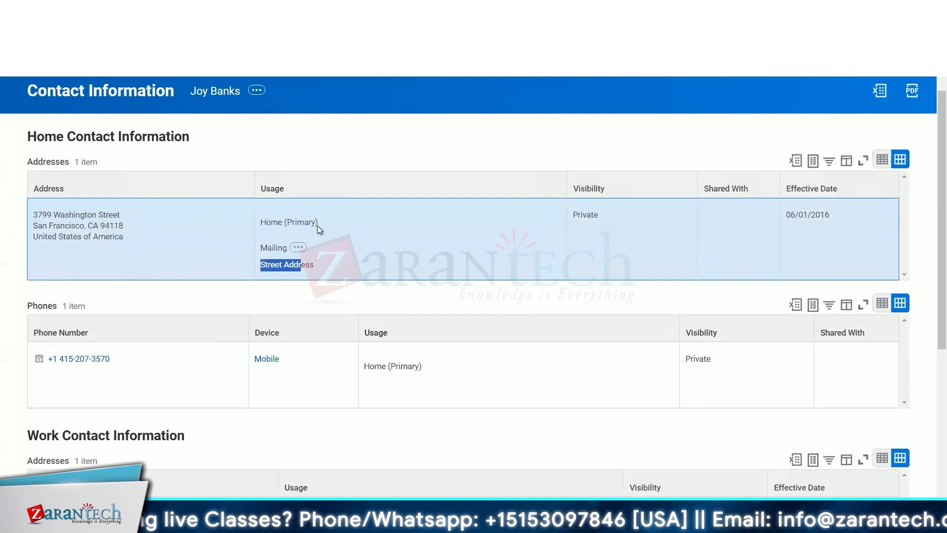
left_click(443, 189)
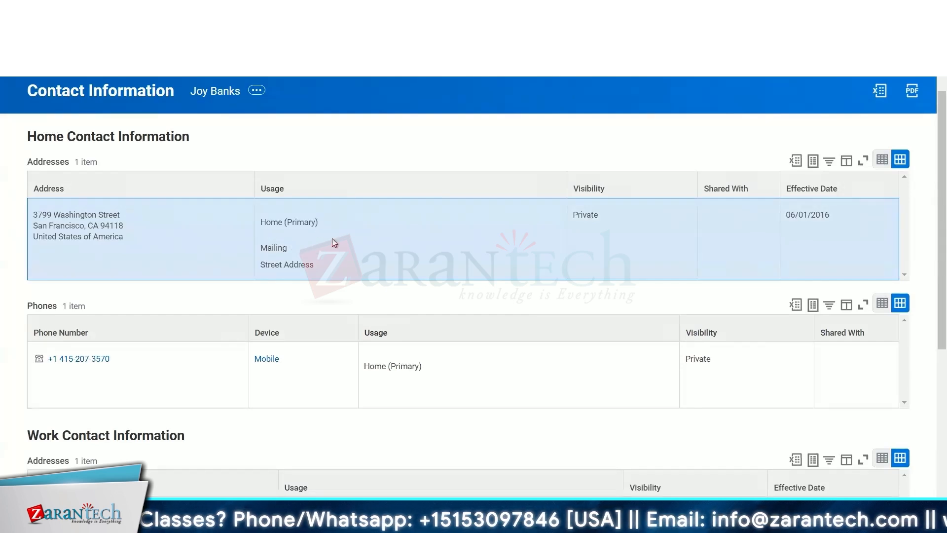
left_click(329, 223)
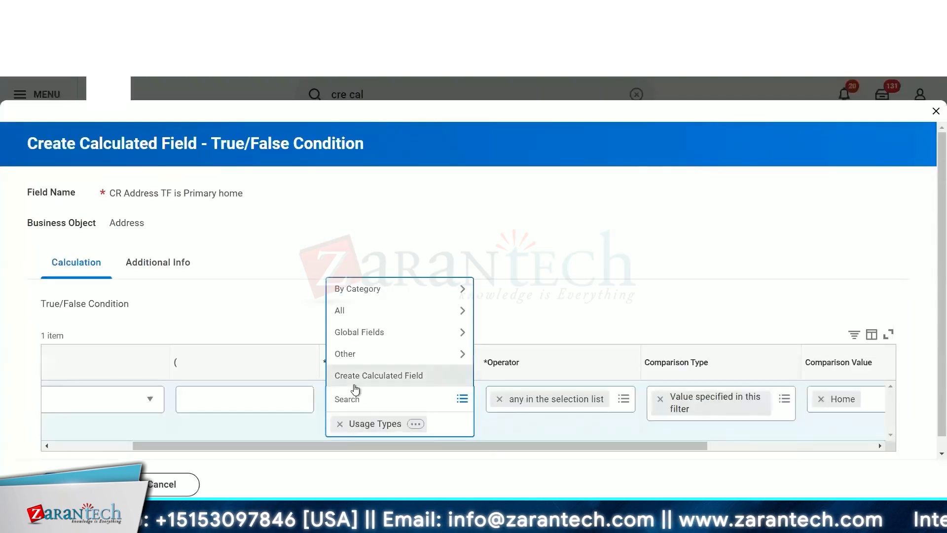
type("usag")
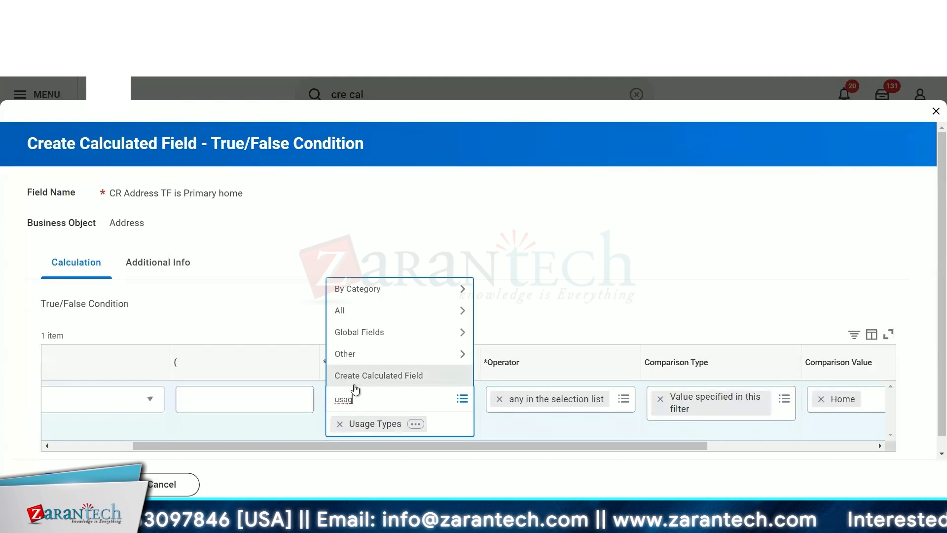
type("e")
key("Return")
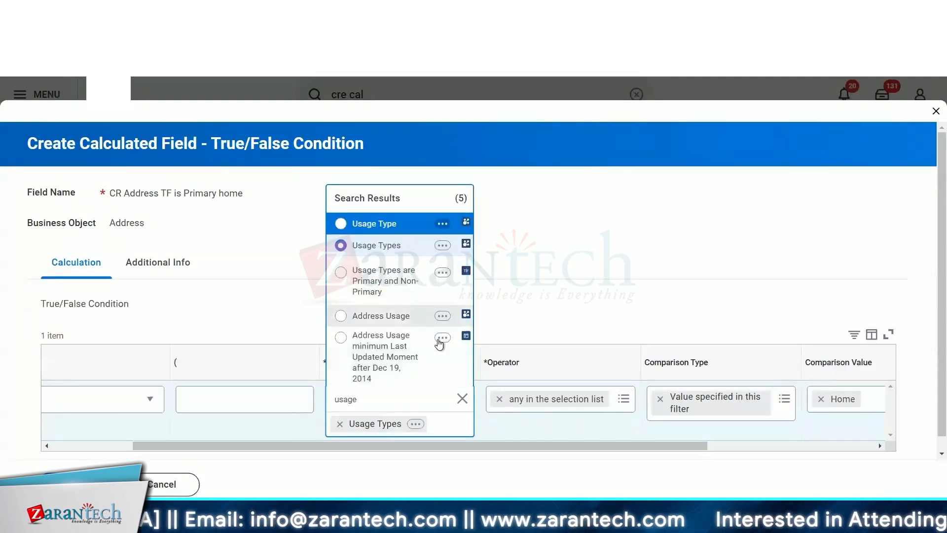
left_click(520, 288)
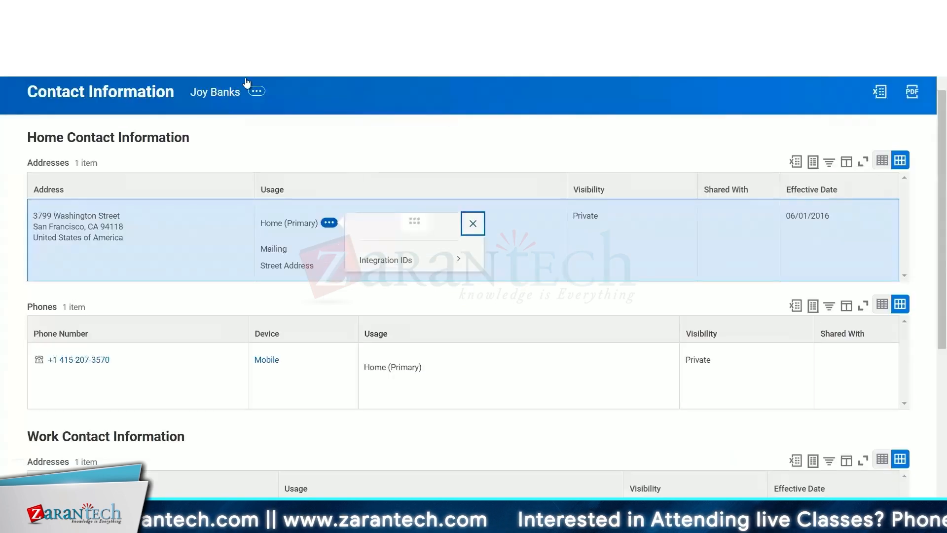
- Examine the related actions for the worker's home address, mobile phone and work email entries
left_click(457, 129)
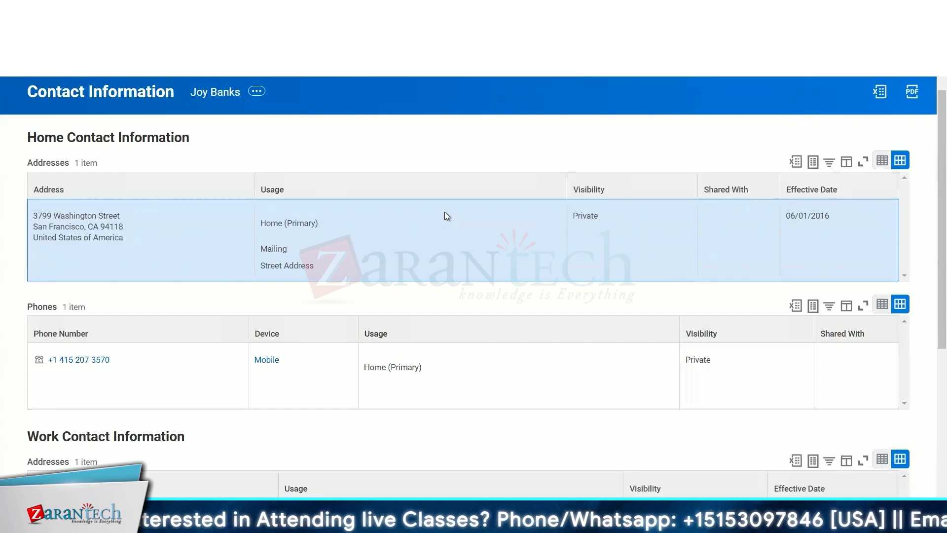
scroll(407, 314, "down", 2)
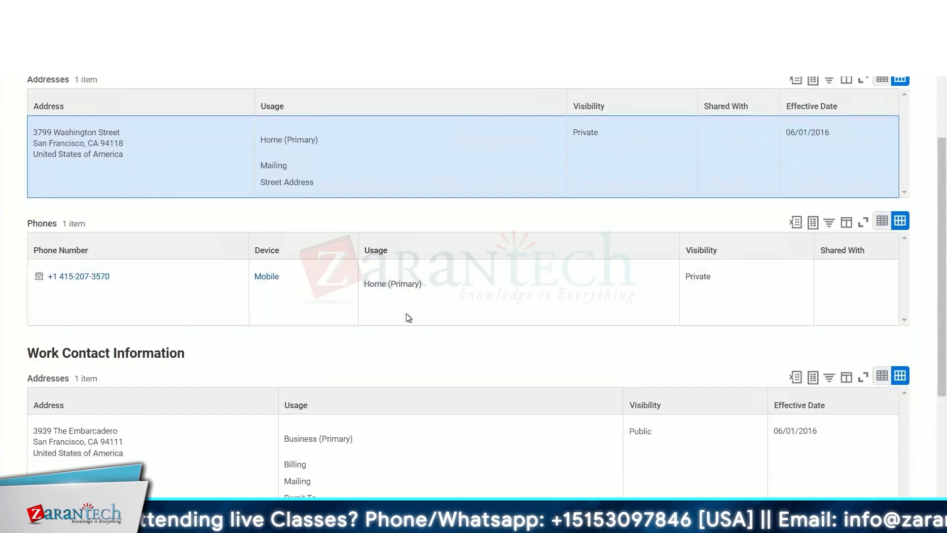
scroll(406, 312, "up", 1)
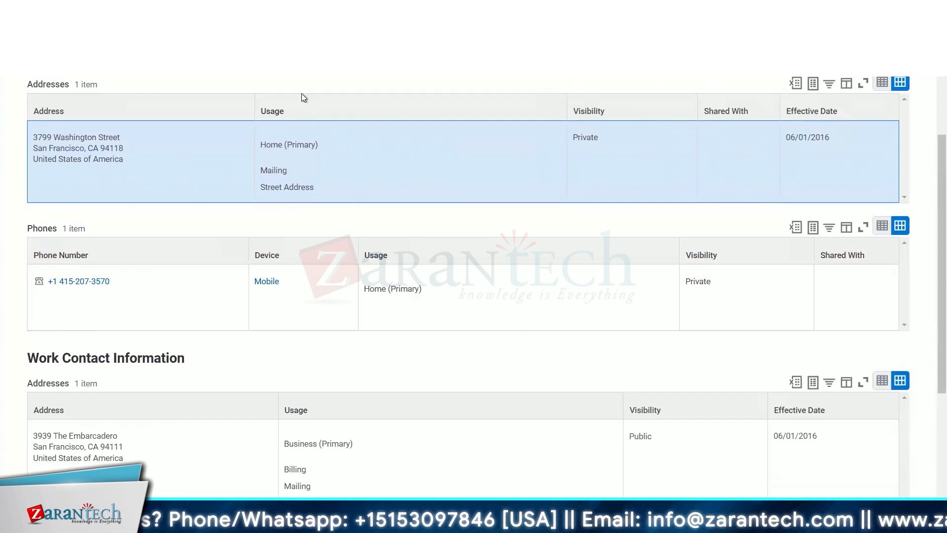
scroll(301, 94, "up", 2)
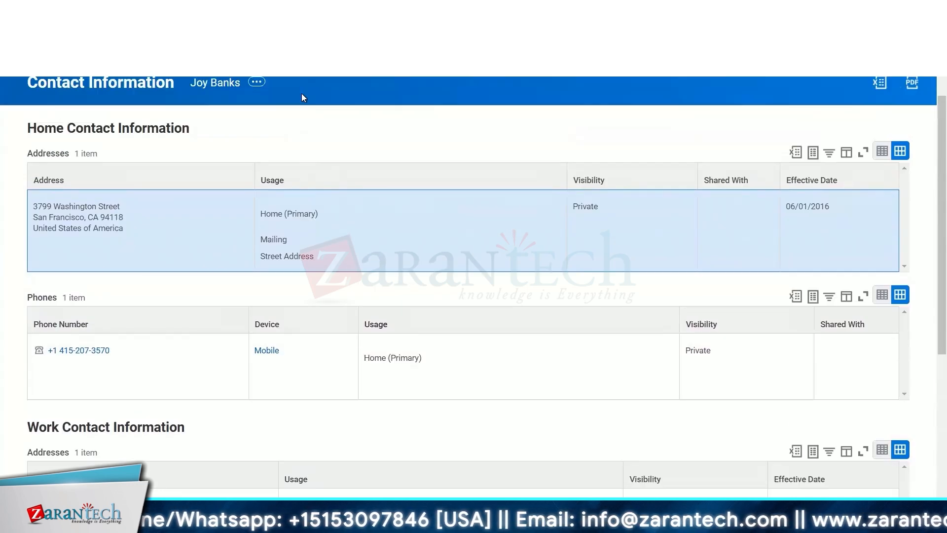
left_click(328, 215)
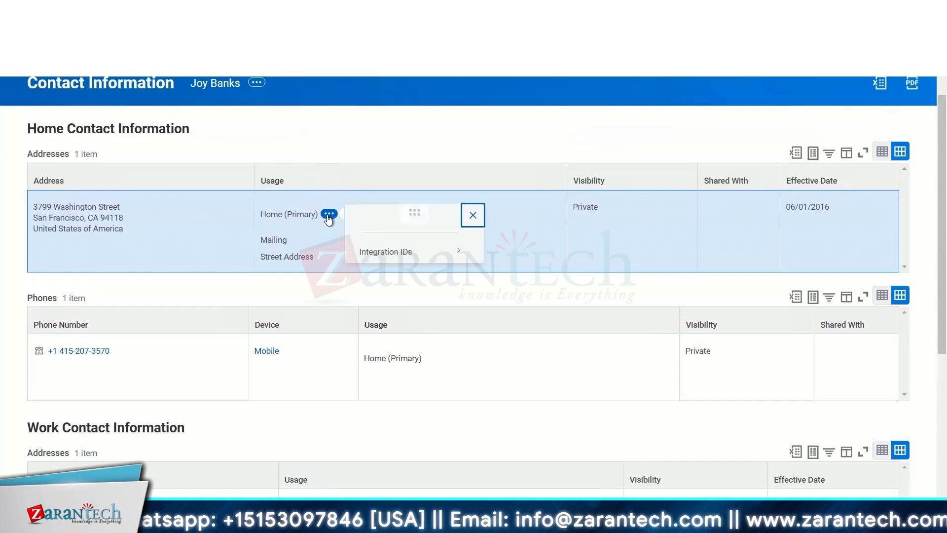
left_click(314, 139)
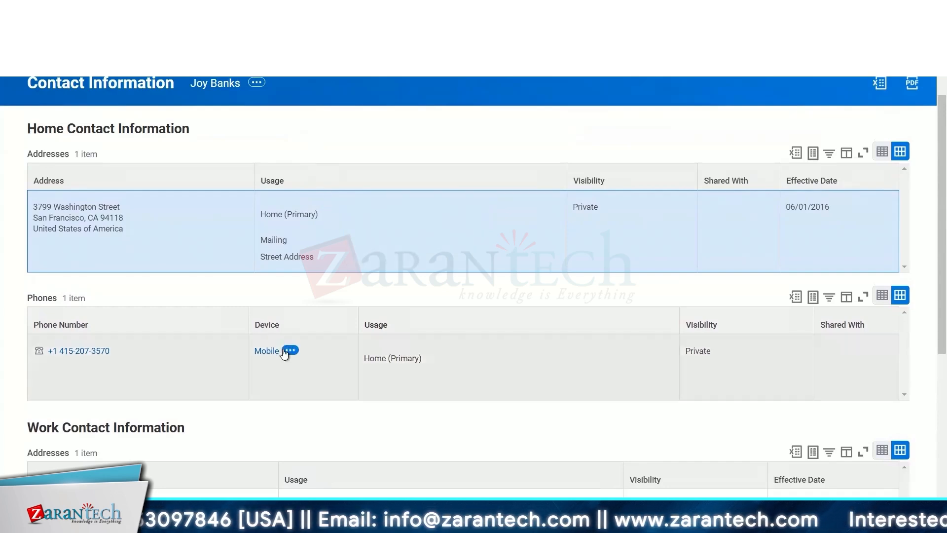
left_click(290, 350)
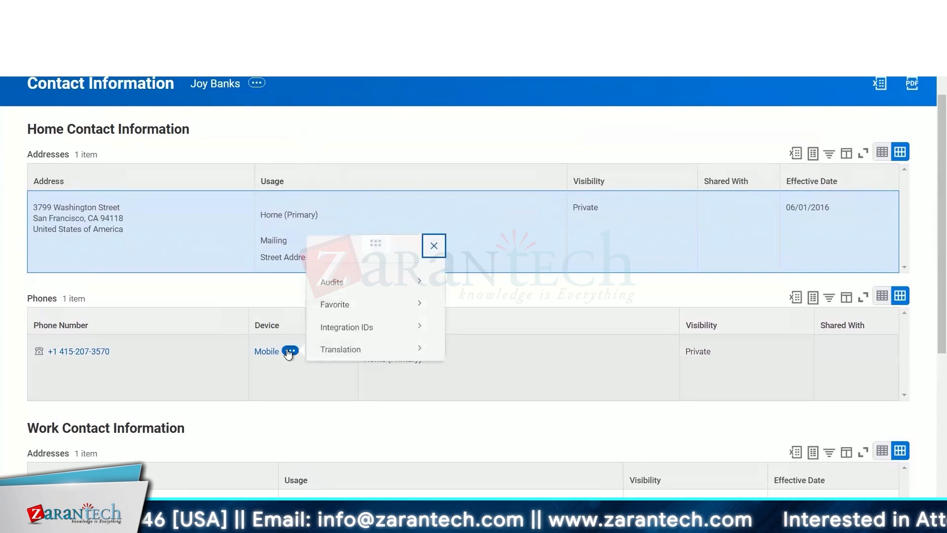
left_click(273, 434)
scroll(271, 434, "down", 5)
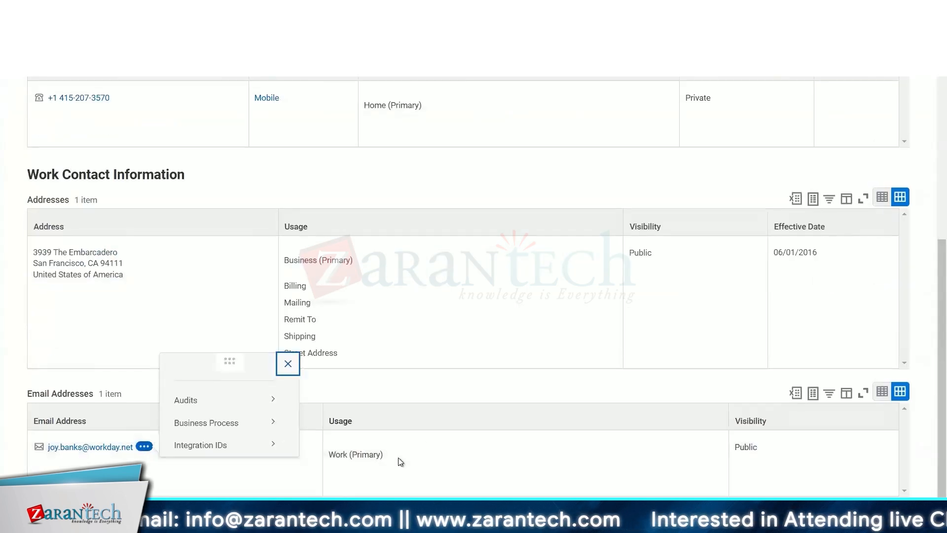
left_click(395, 454)
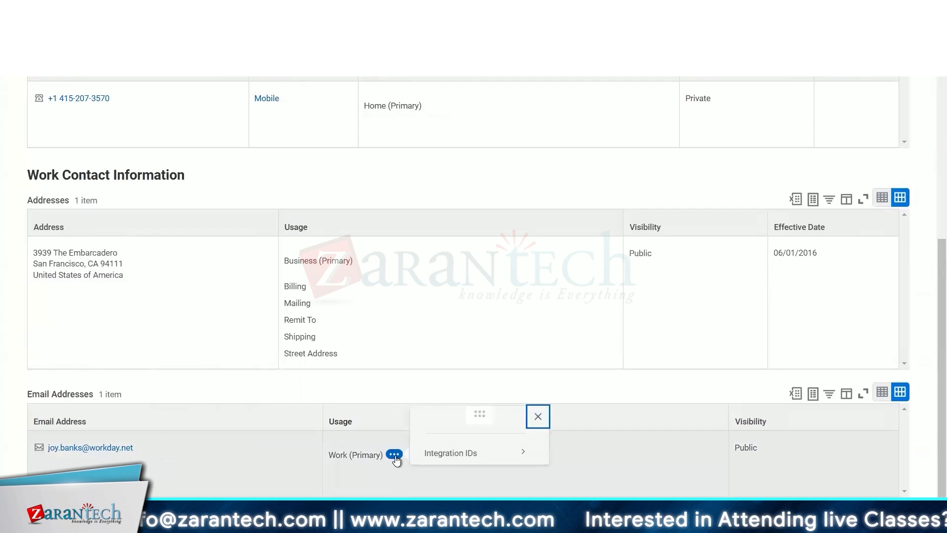
left_click(206, 310)
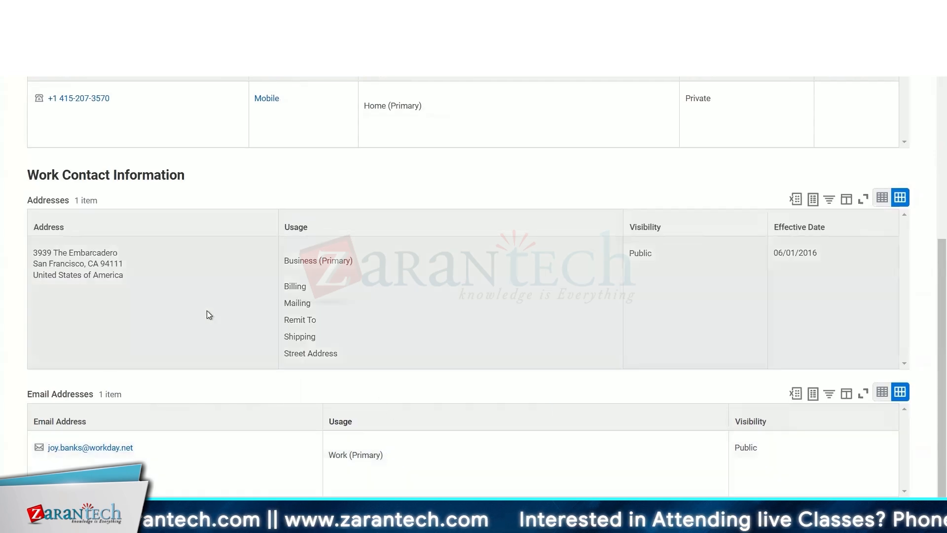
scroll(206, 310, "up", 6)
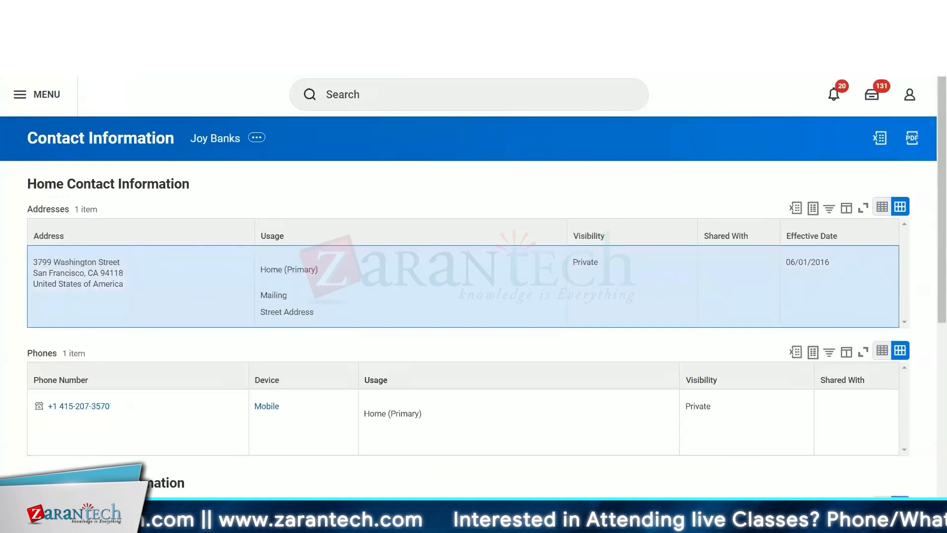
left_click(459, 10)
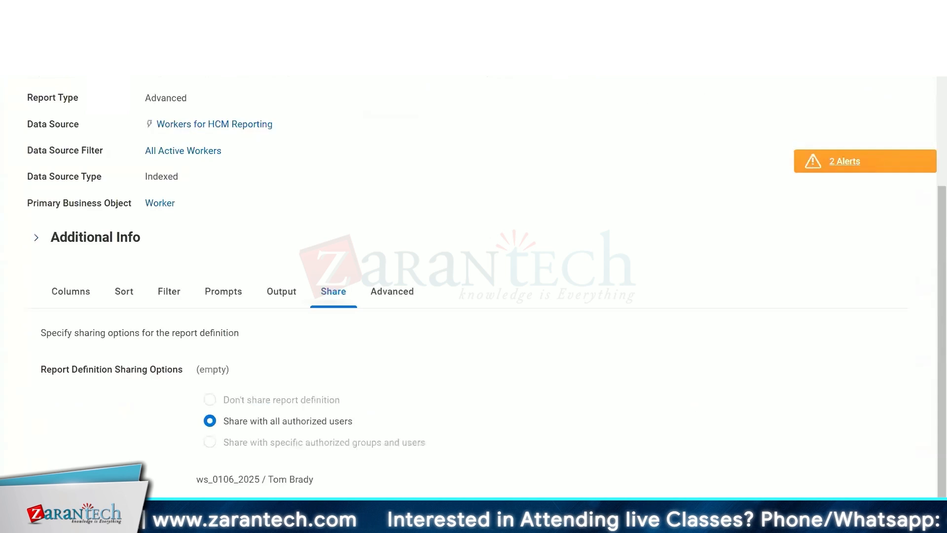
- Save the CR Address TF is Primary home condition and finish the Extract Single Instance field with Address Line 1 as sort field
left_click(340, 11)
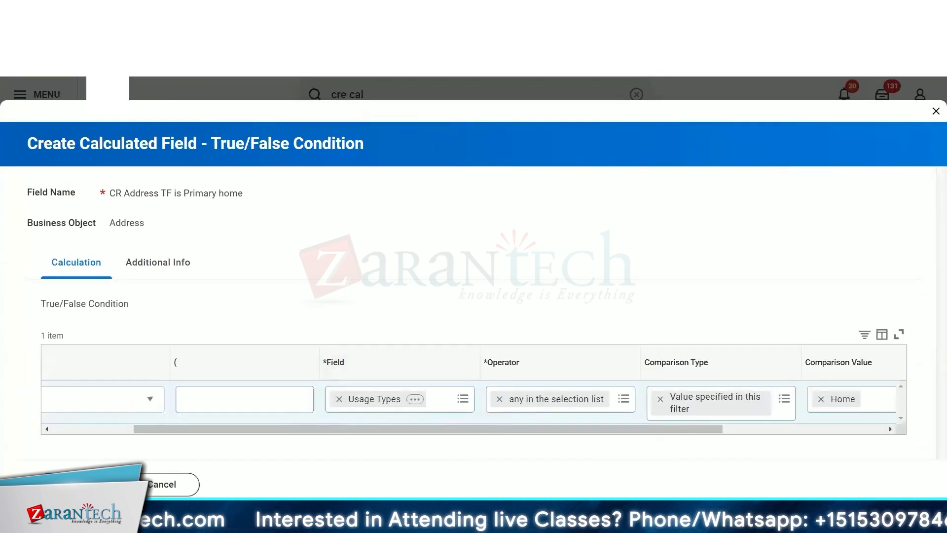
left_click(70, 484)
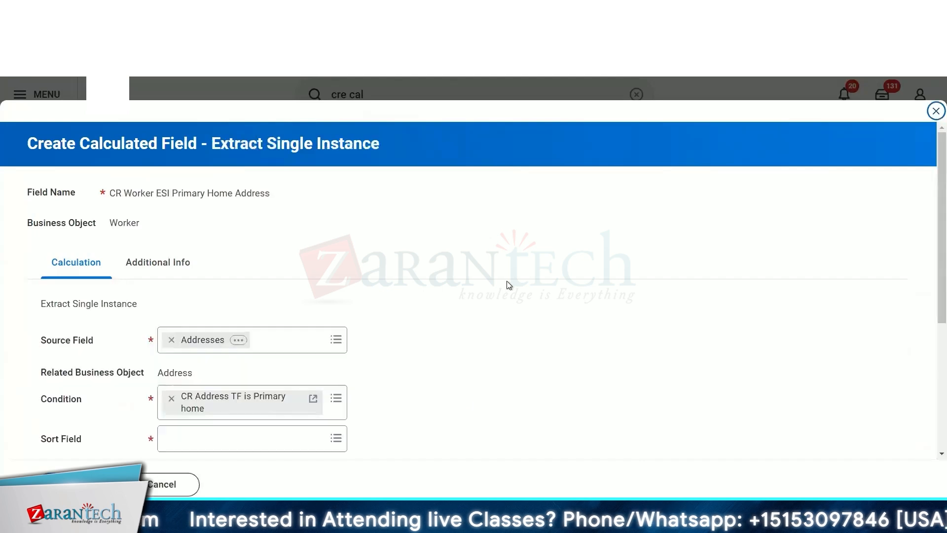
scroll(281, 416, "down", 5)
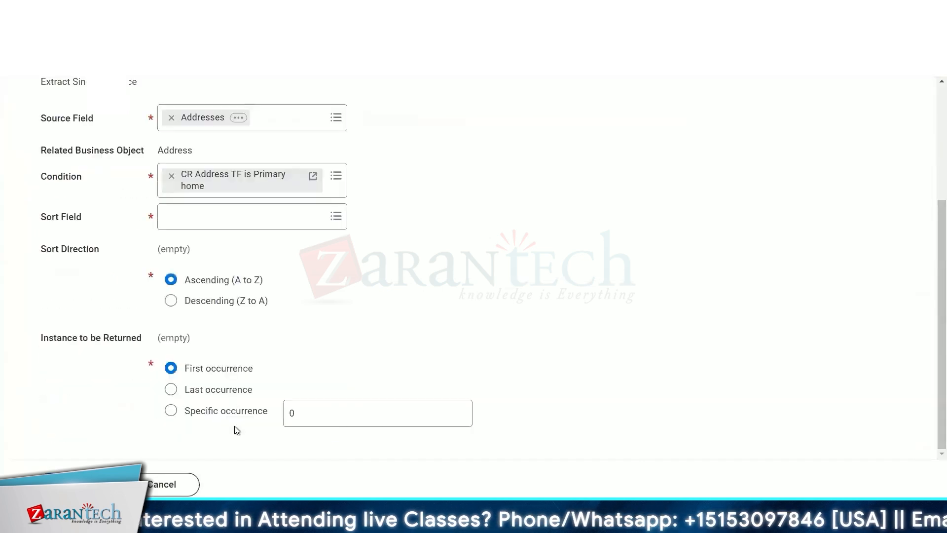
left_click(240, 224)
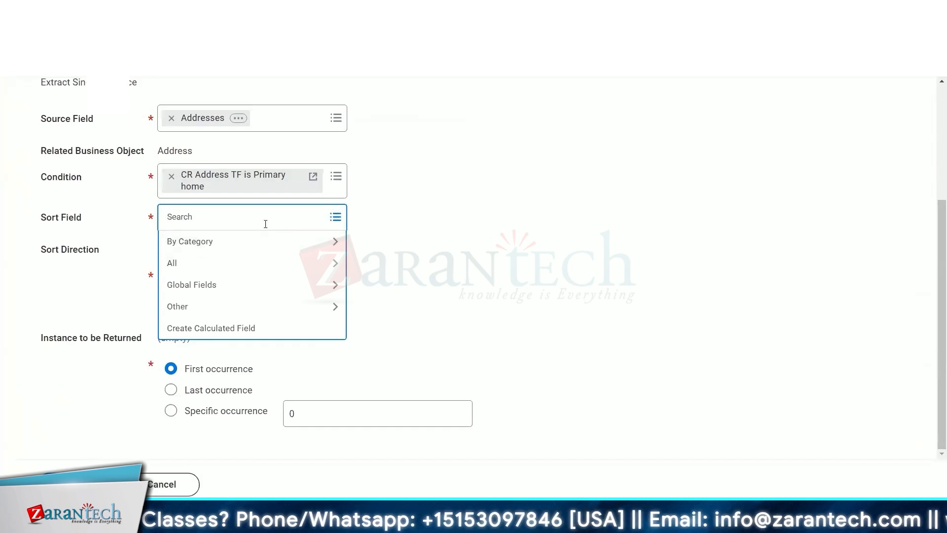
type("is")
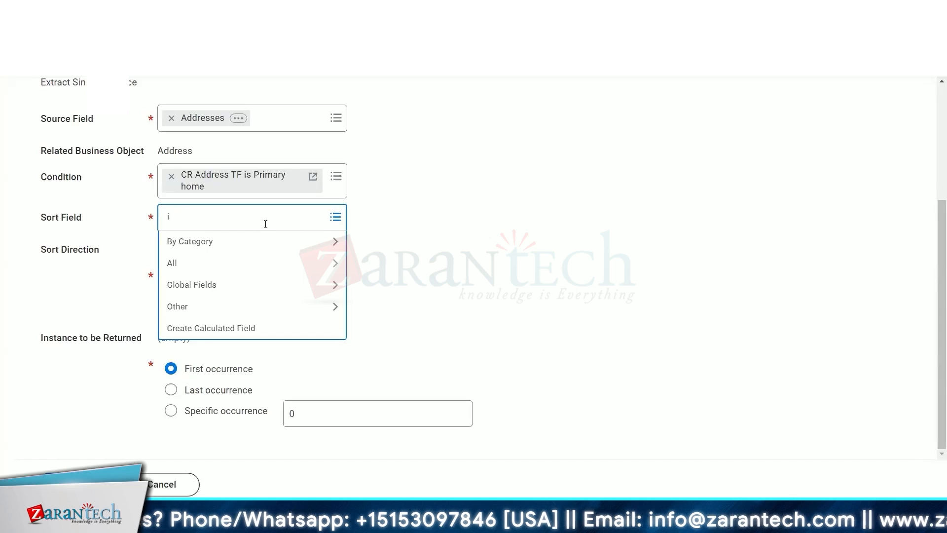
key("BackSpace")
type("addre")
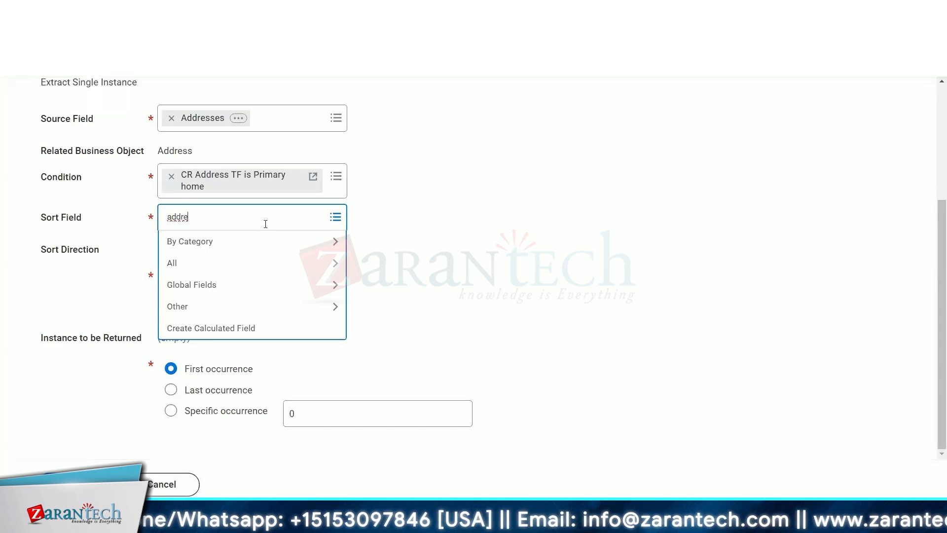
key("Return")
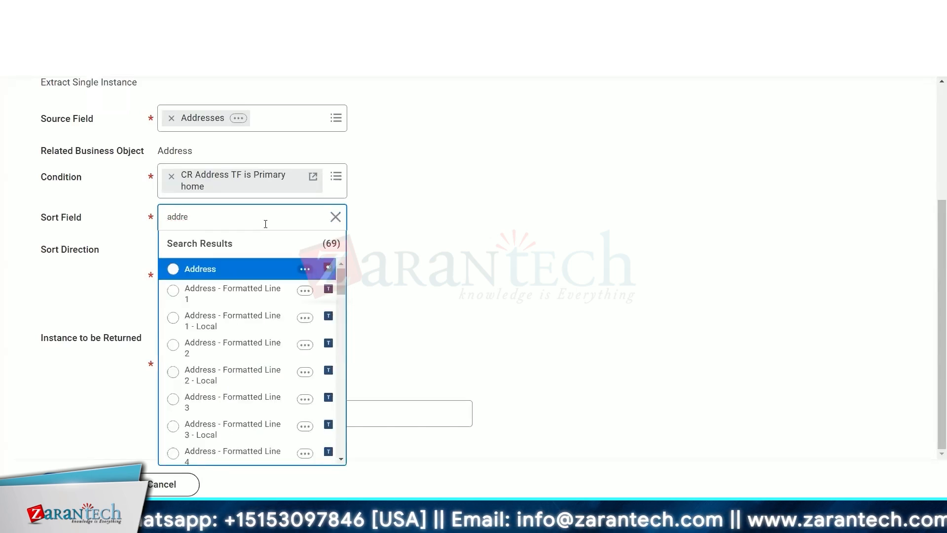
scroll(230, 377, "down", 6)
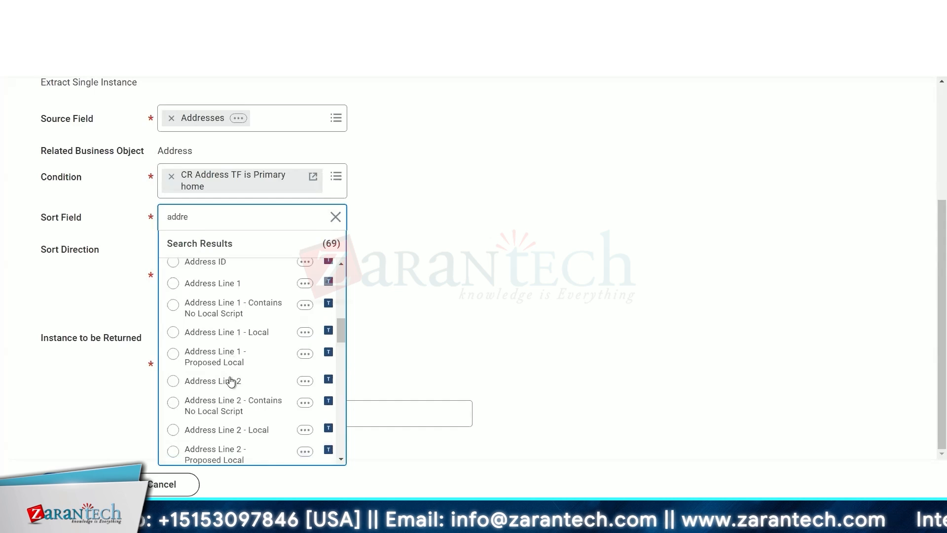
left_click(212, 283)
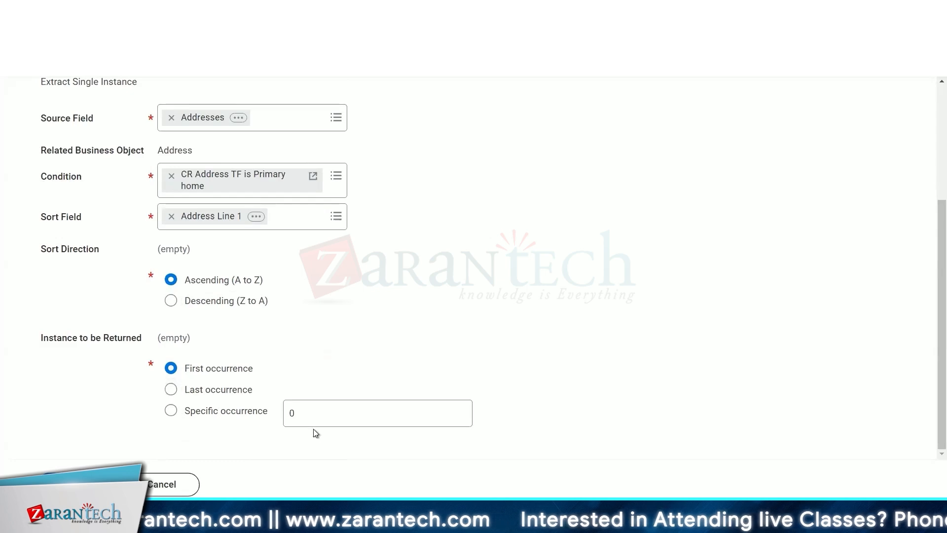
mouse_move(308, 421)
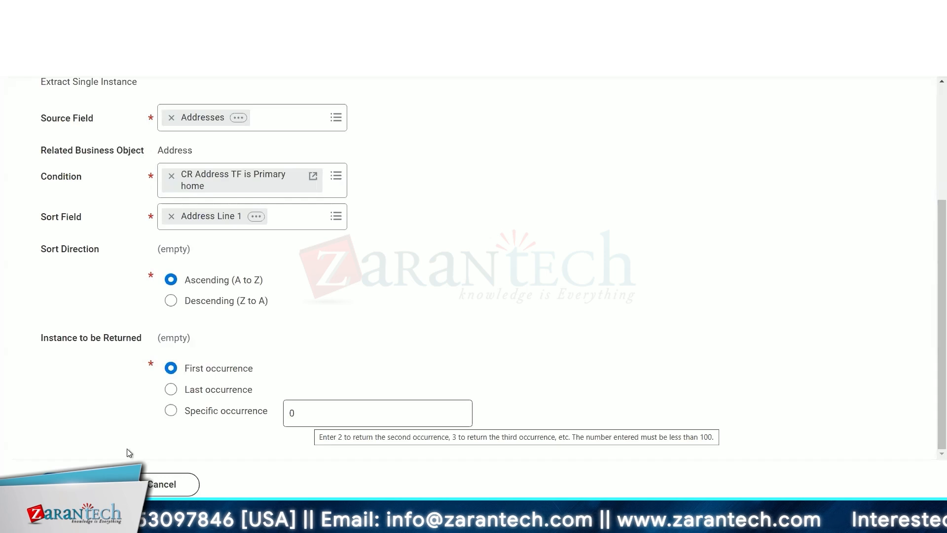
left_click(69, 484)
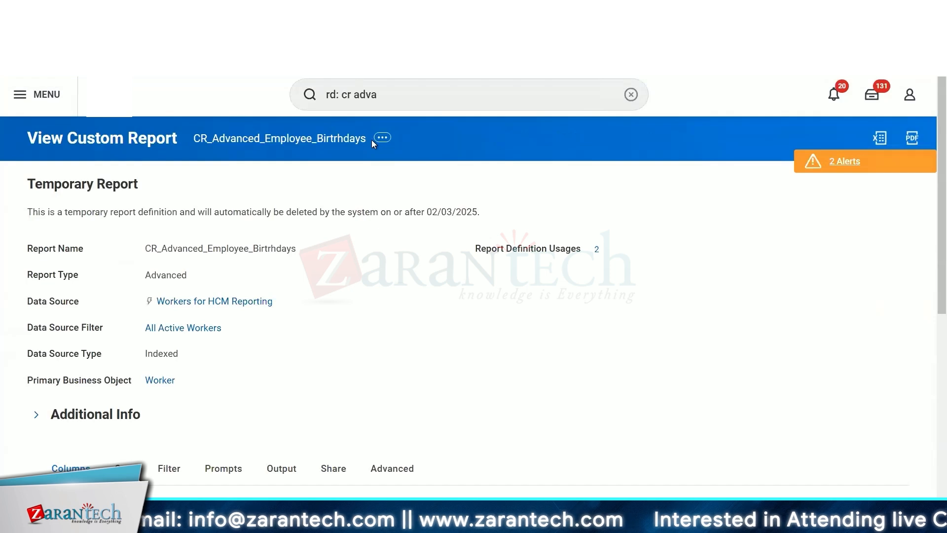
- Replace the last report column's field with CR Worker ESI Primary Home Address
left_click(382, 137)
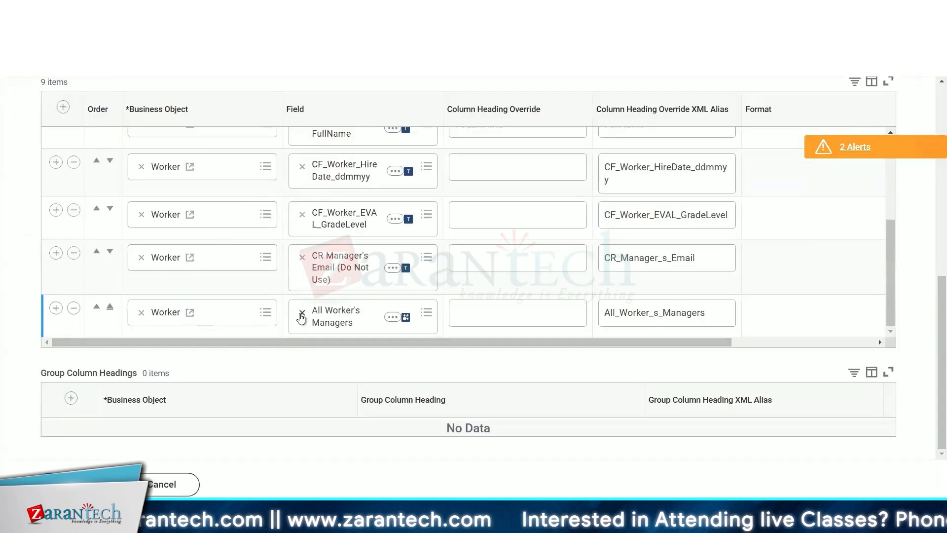
left_click(302, 313)
left_click(362, 324)
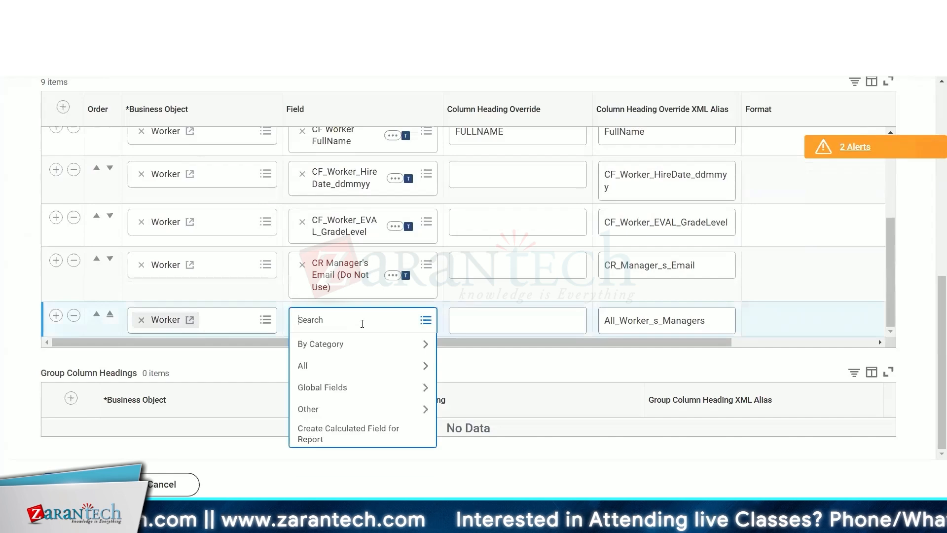
type("CR Worker ESI Primary Home Address")
key("Return")
left_click(617, 306)
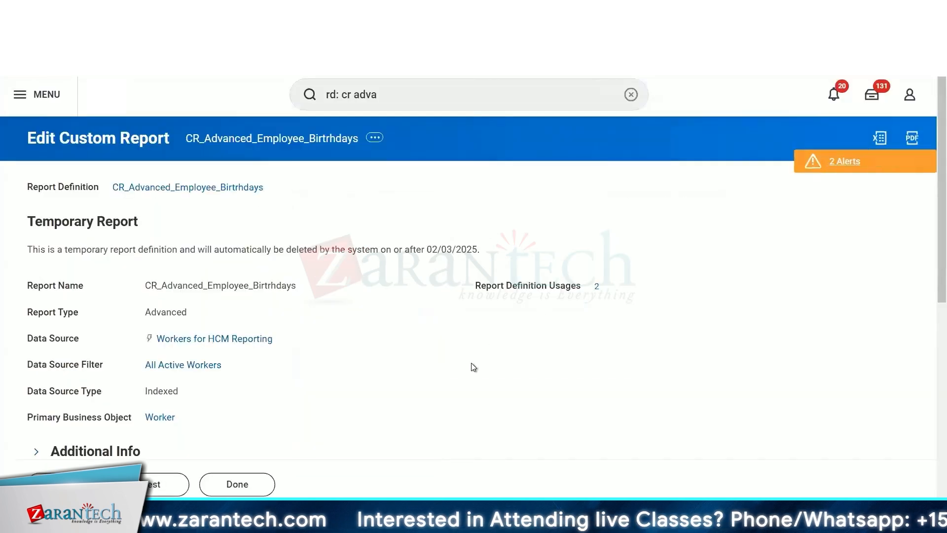
- Run the report with end date 01/29/2025 and inspect the CR Worker ESI Primary Home Address column
scroll(471, 366, "down", 5)
scroll(472, 366, "down", 2)
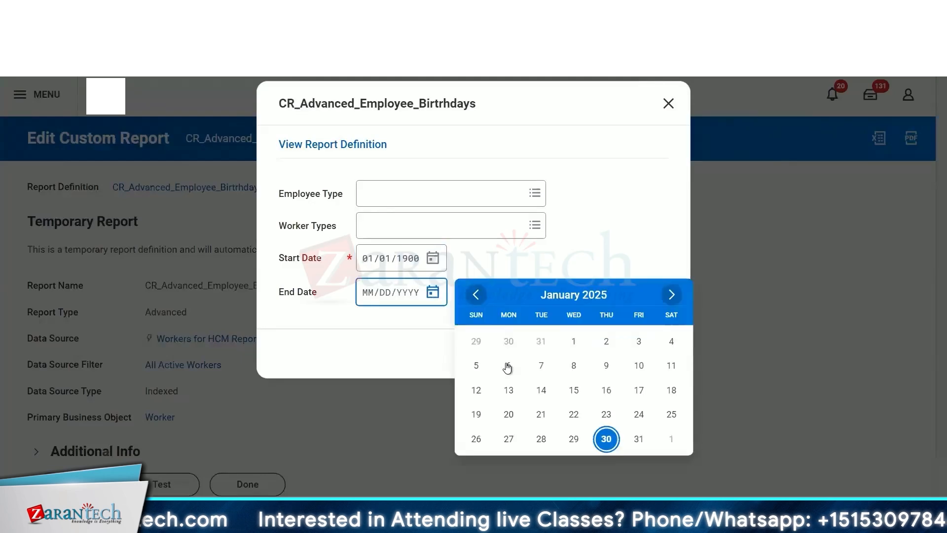
left_click(607, 438)
left_click(634, 358)
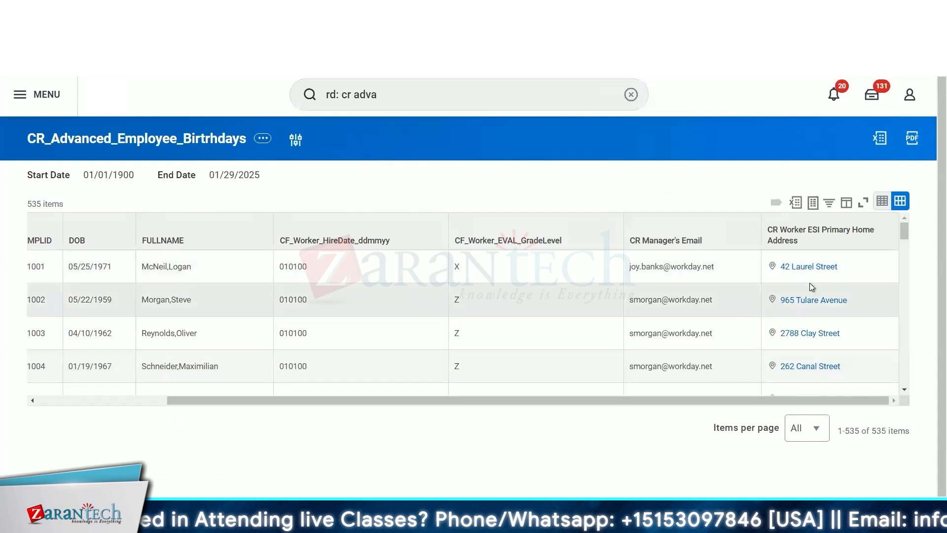
right_click(828, 273)
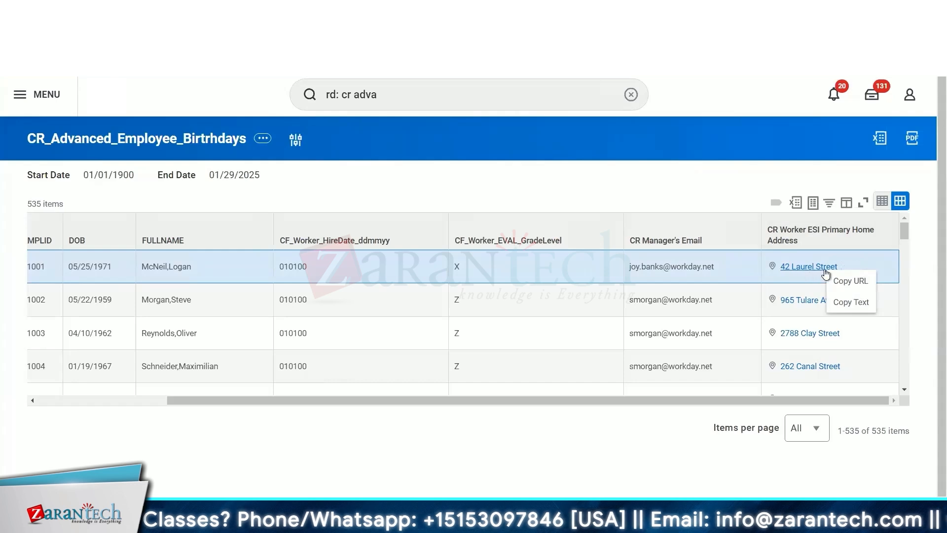
- Inspect the primary home address values and their related actions across the report rows
left_click(842, 265)
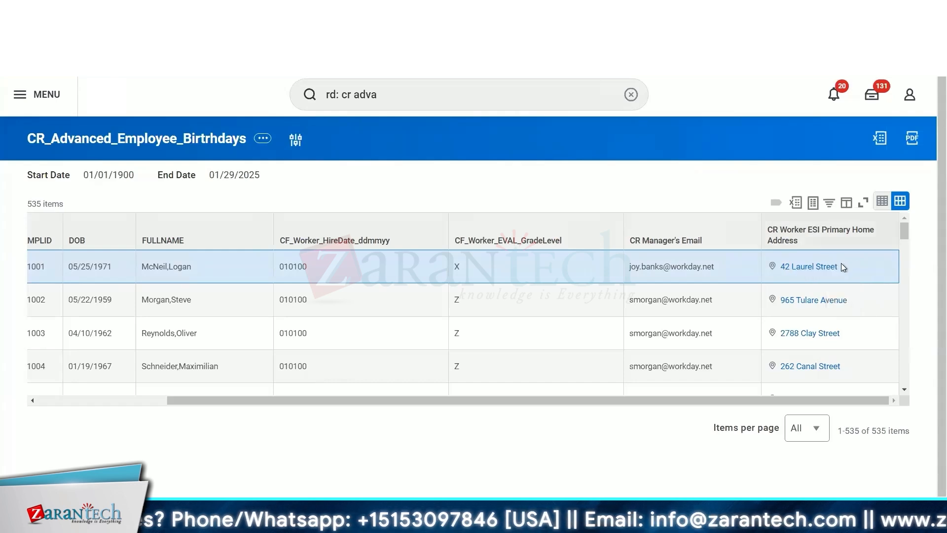
mouse_move(844, 269)
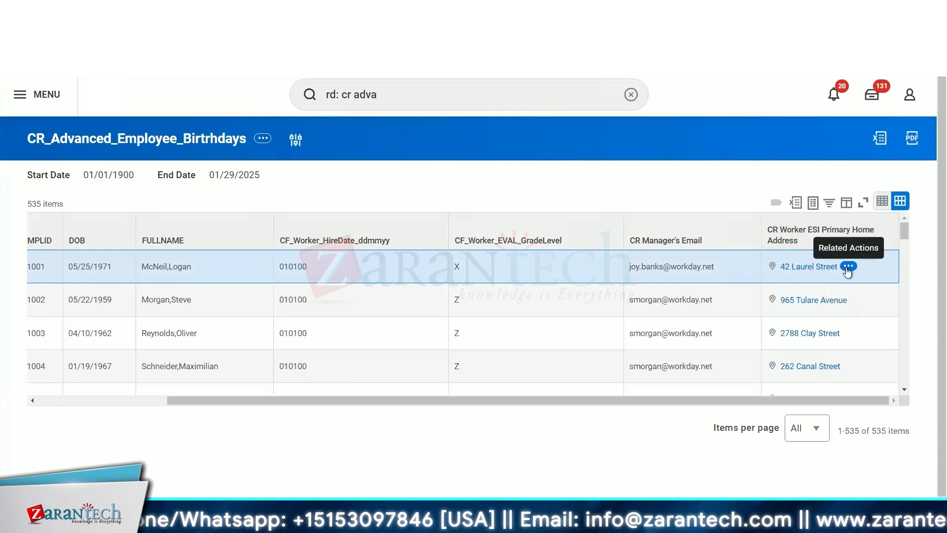
left_click(847, 267)
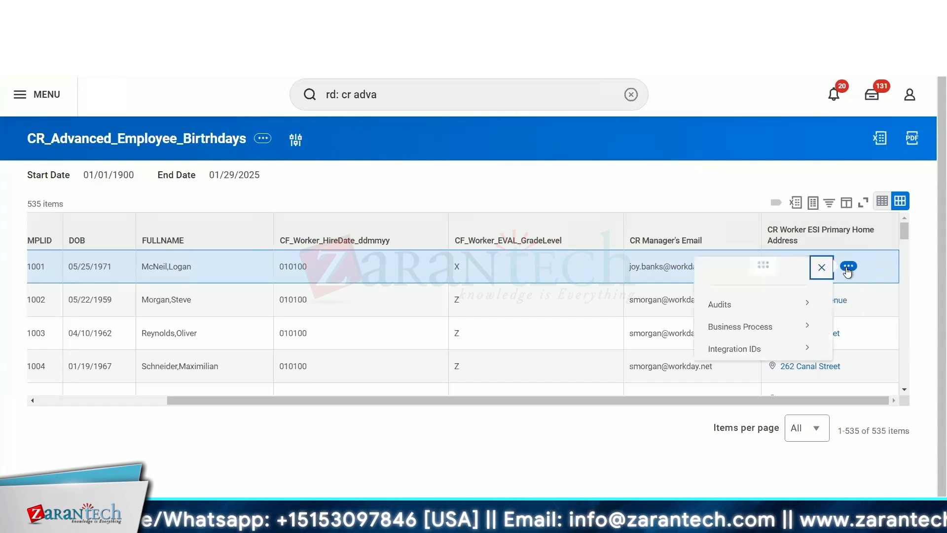
left_click(677, 159)
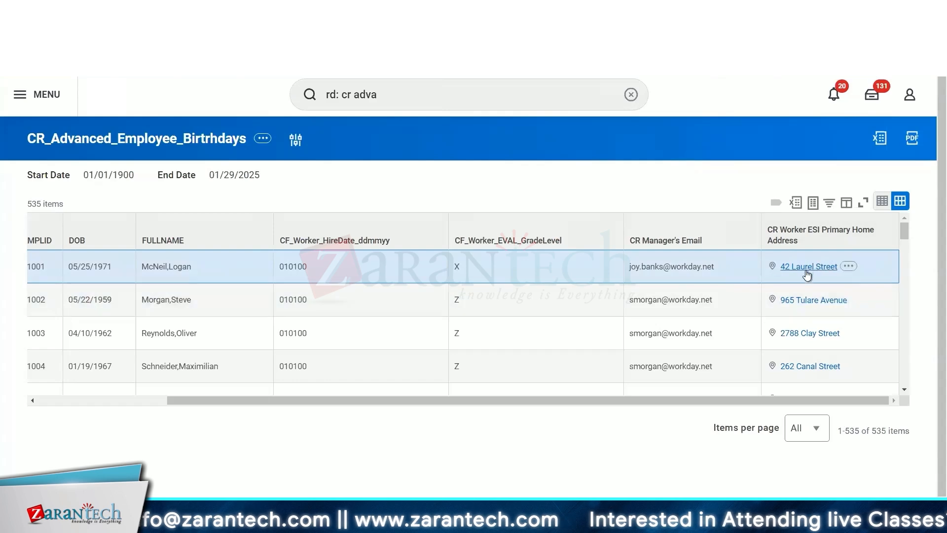
scroll(803, 324, "down", 20)
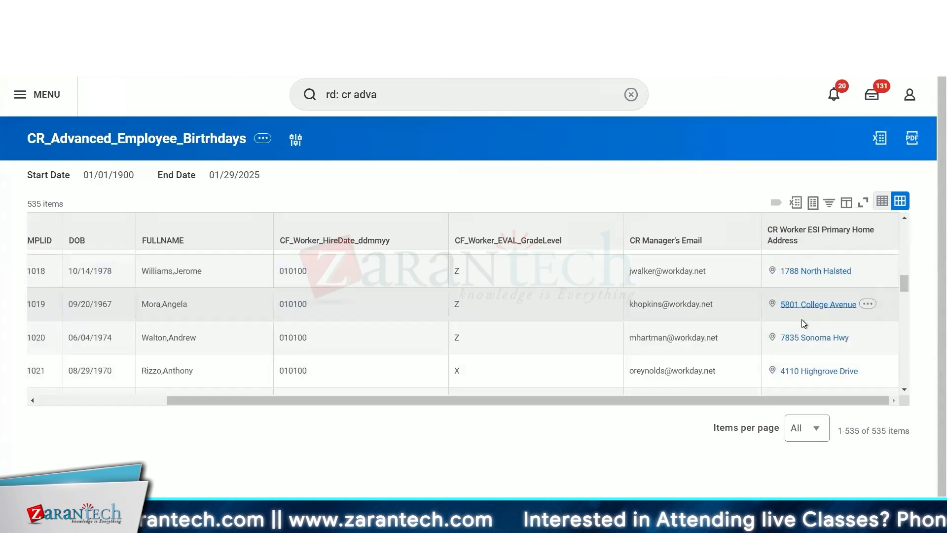
scroll(801, 318, "up", 20)
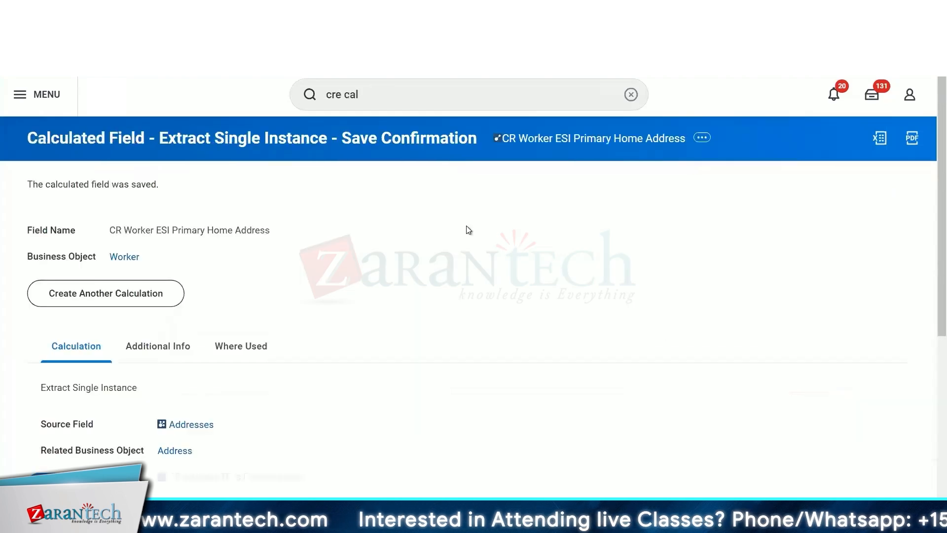
scroll(468, 229, "down", 1)
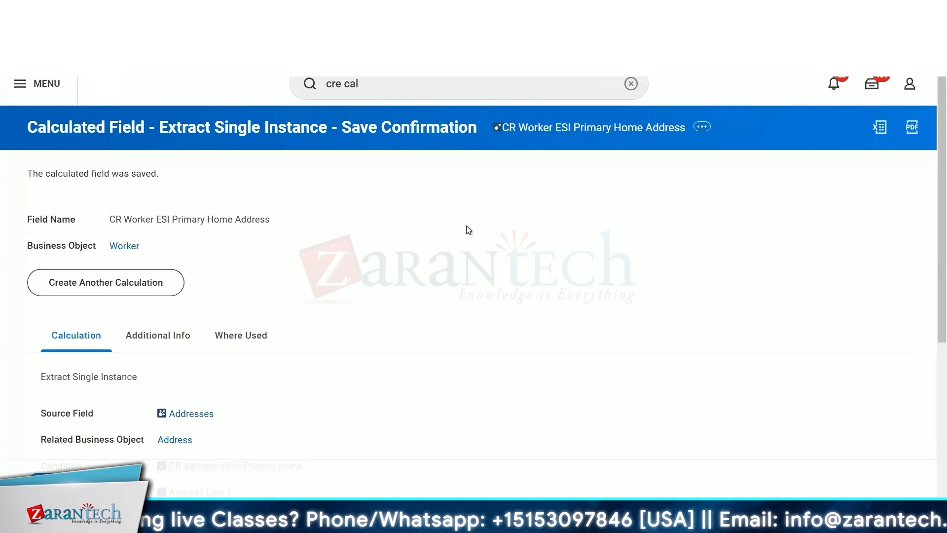
- Review the saved CR Worker ESI Primary Home Address field's source, condition, sort field, sort direction and returned instance settings
scroll(469, 230, "down", 2)
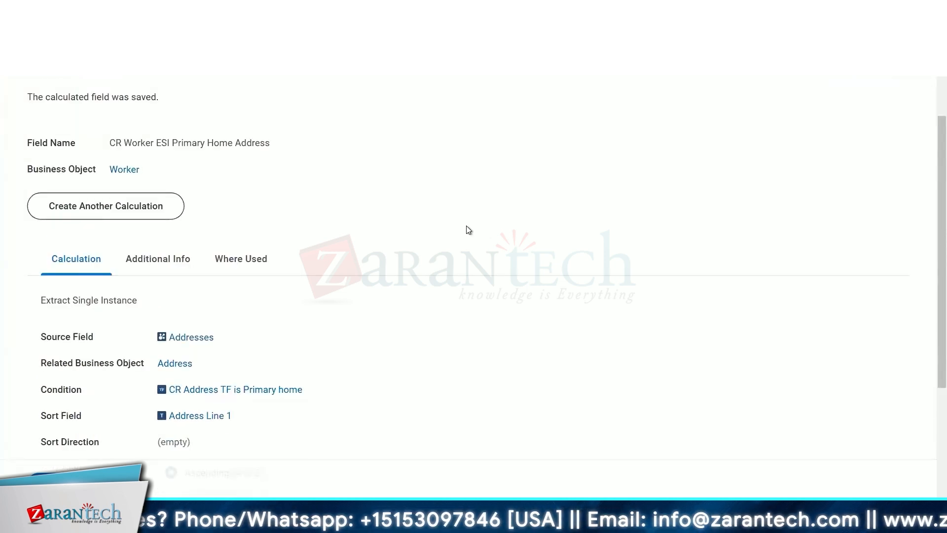
scroll(469, 230, "up", 2)
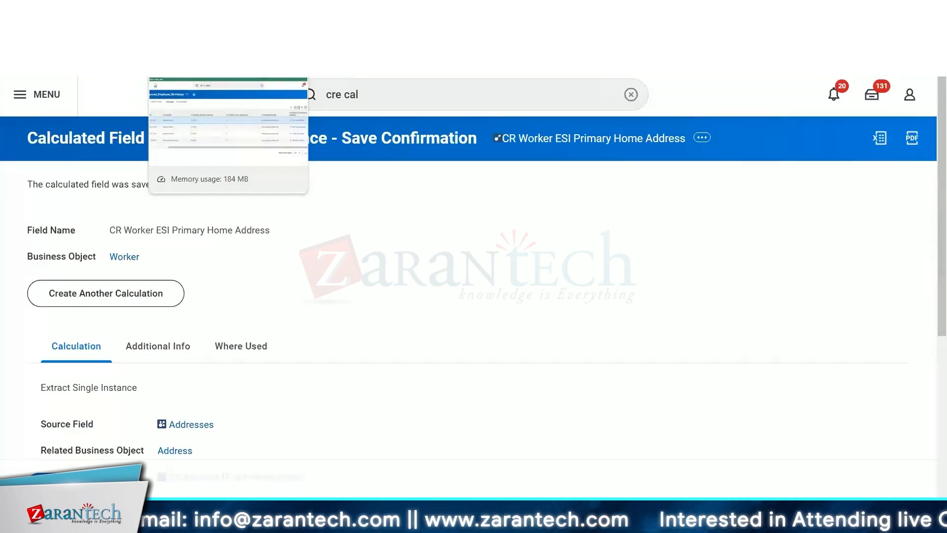
scroll(390, 207, "down", 5)
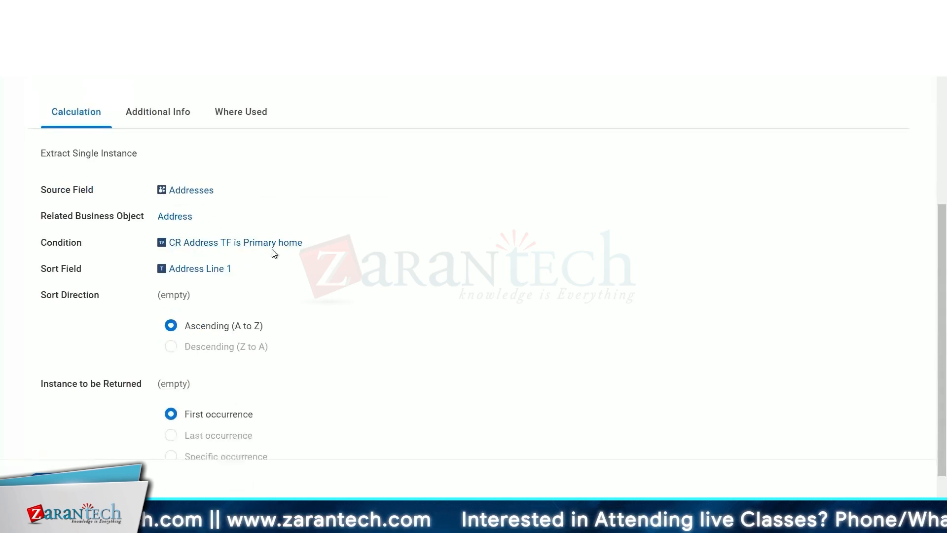
mouse_move(276, 247)
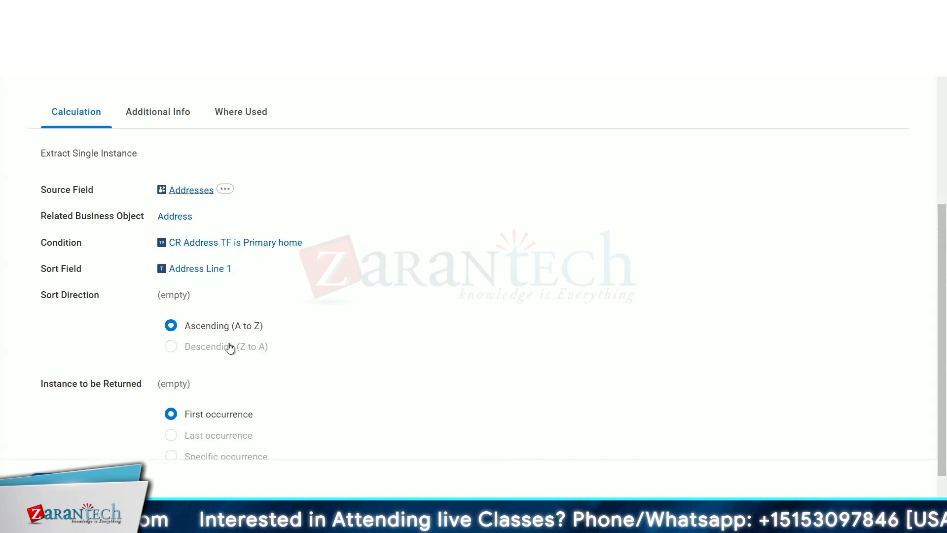
left_click(214, 325)
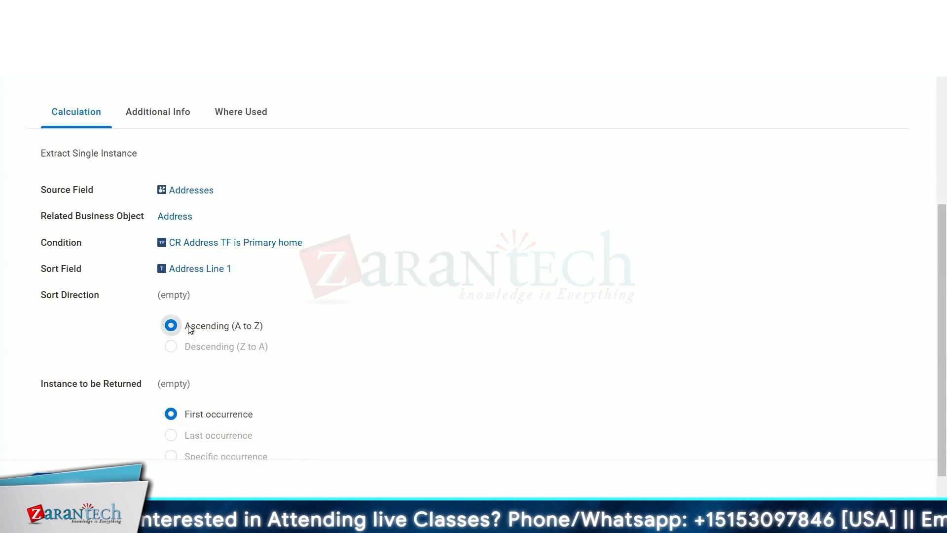
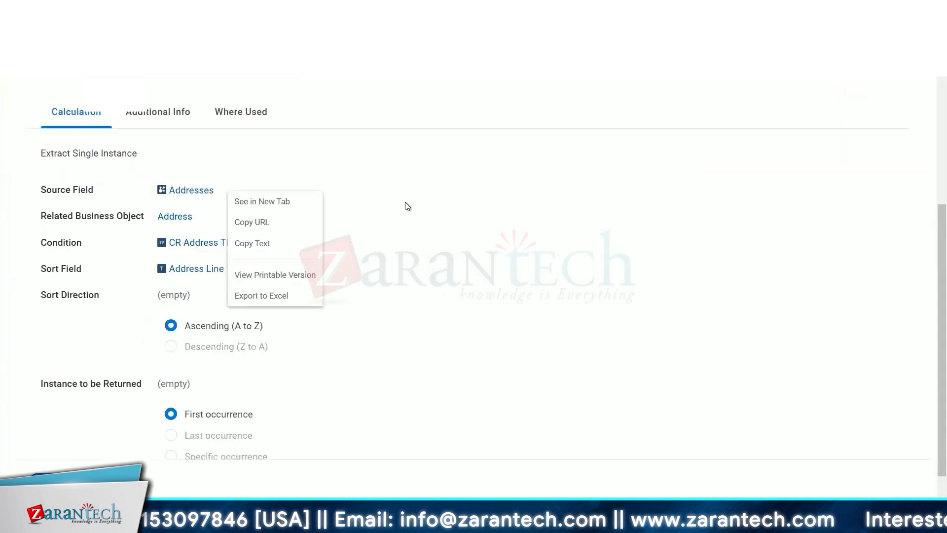
- Return to the CR_Advanced_Employee_Birtrhdays report definition and start a test run of it
scroll(406, 205, "up", 5)
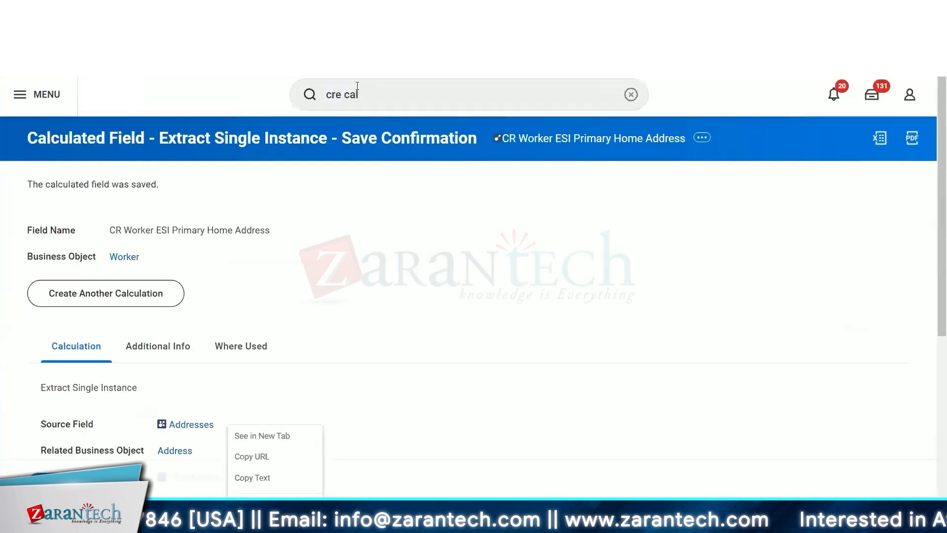
left_click(383, 92)
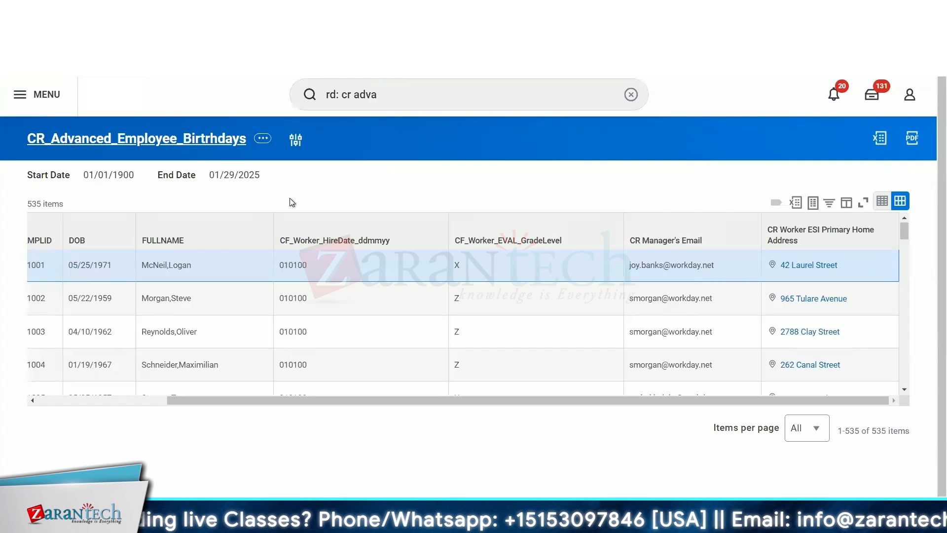
left_click(244, 138)
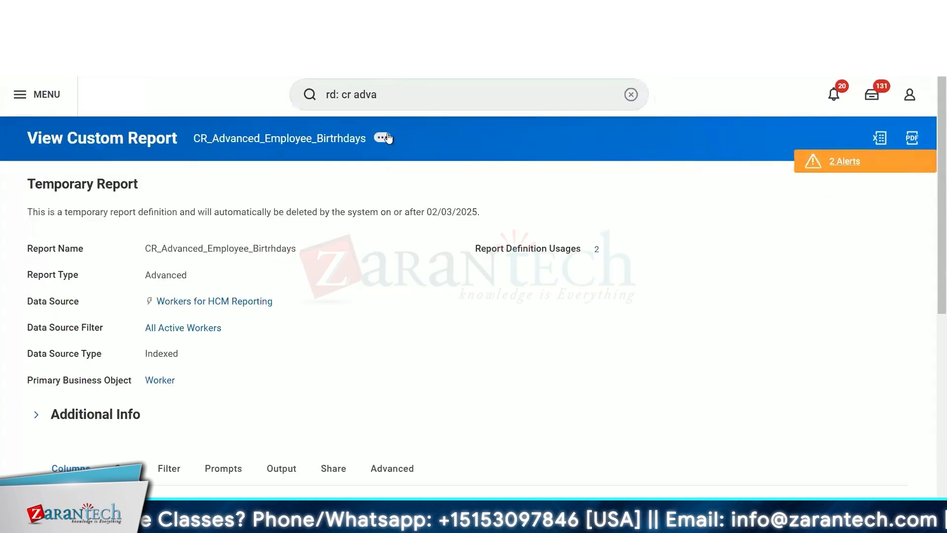
left_click(388, 138)
mouse_move(493, 193)
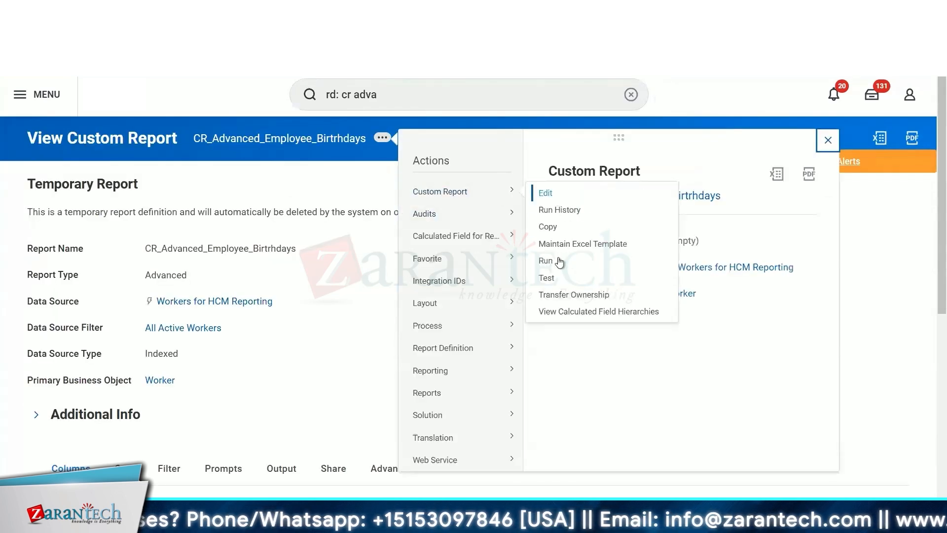
left_click(547, 278)
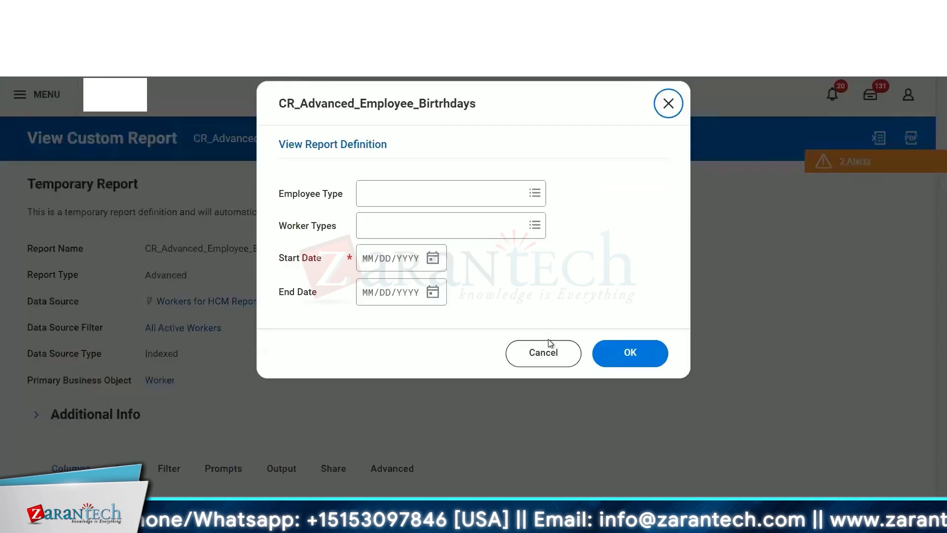
- Test the report with start date 01/01/1900 and end date 01/29/2025, then review the address column
left_click(359, 262)
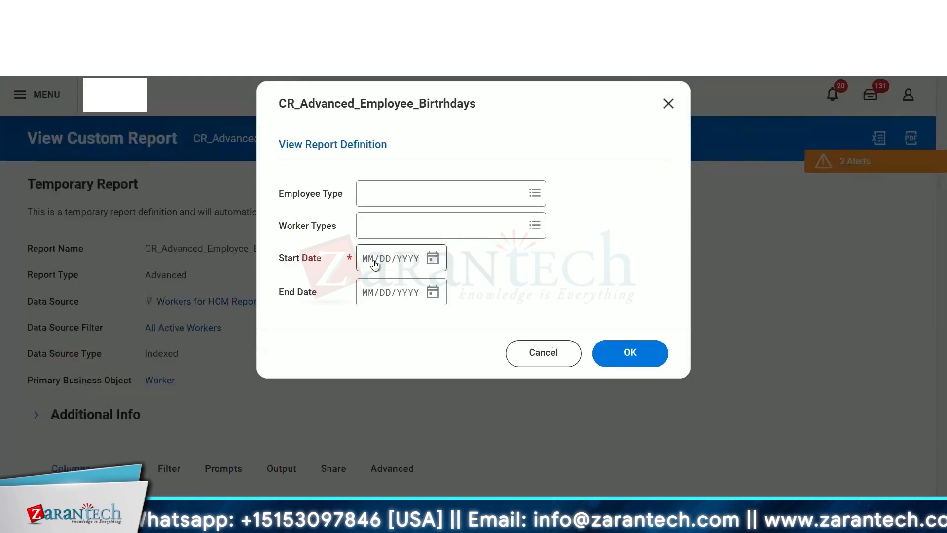
left_click(375, 265)
type("01/0")
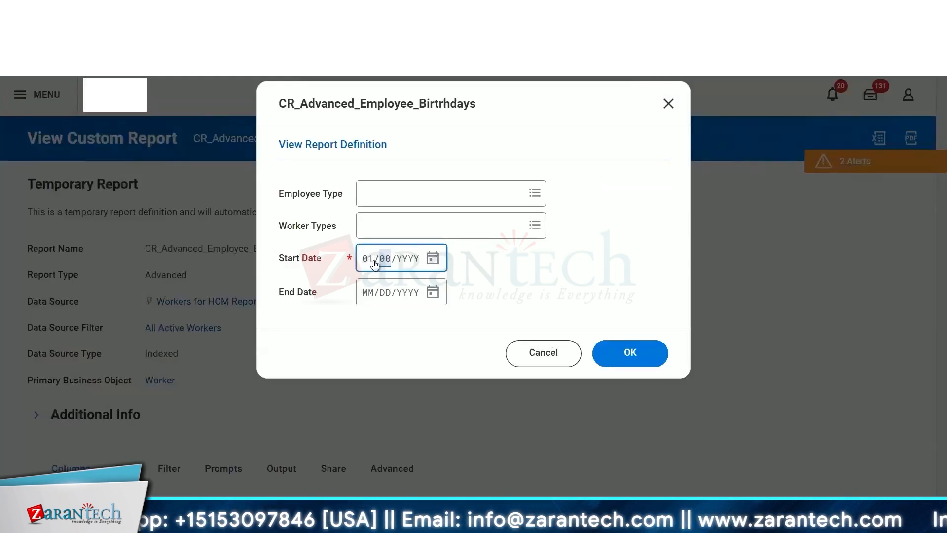
type("1/19")
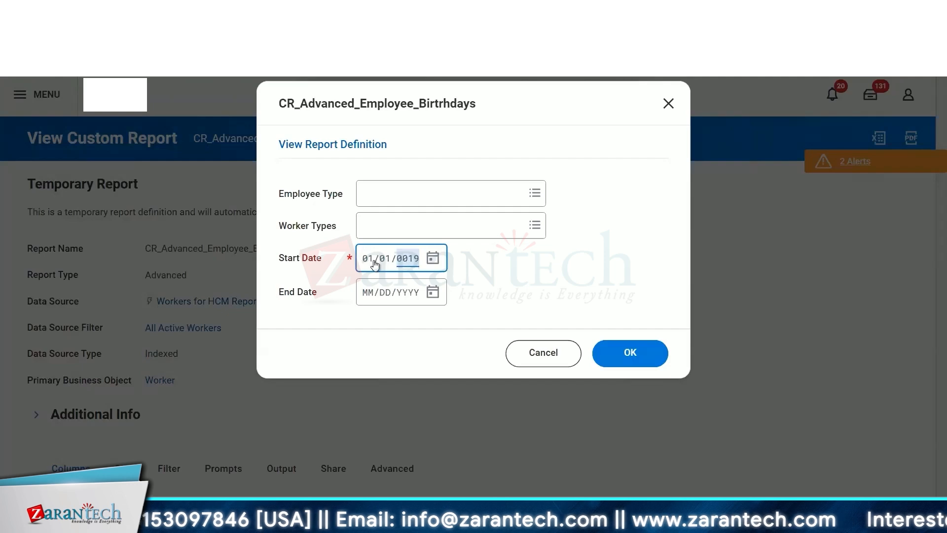
type("00")
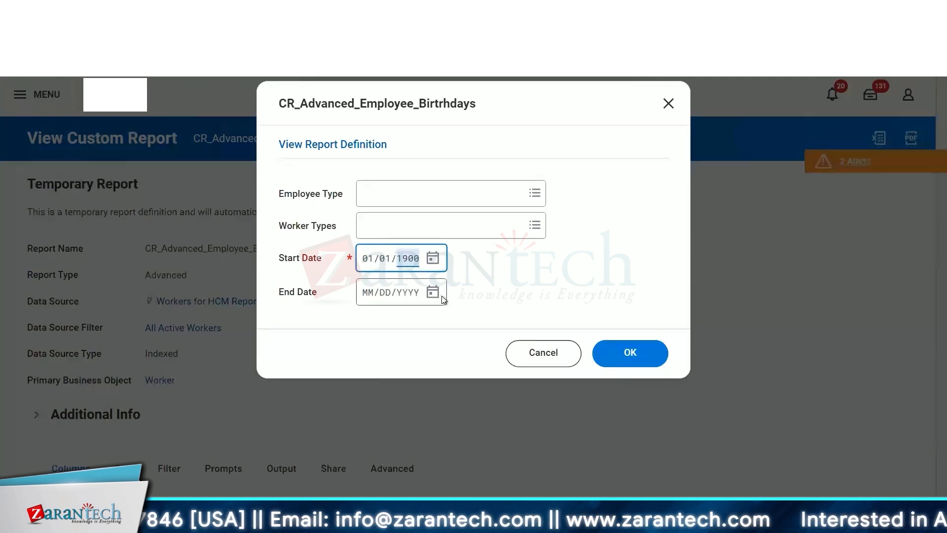
left_click(454, 306)
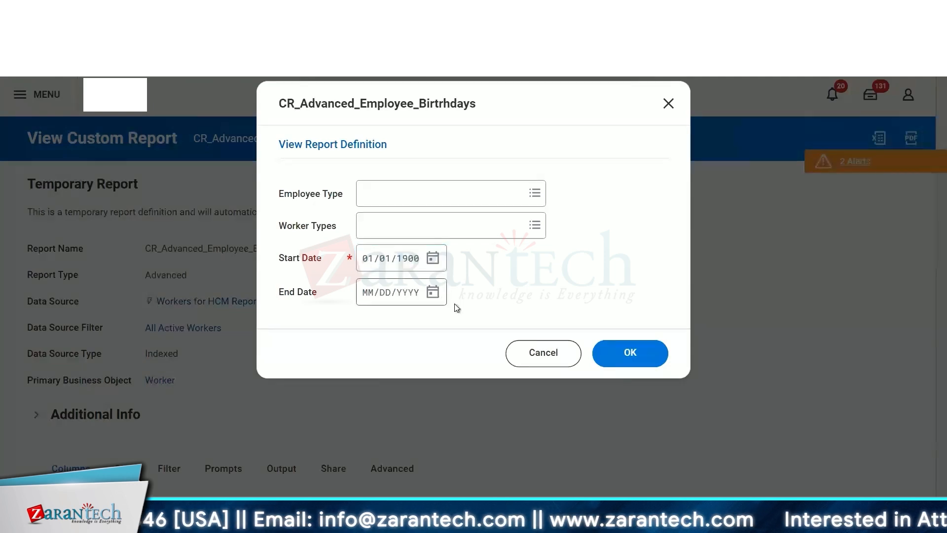
left_click(429, 294)
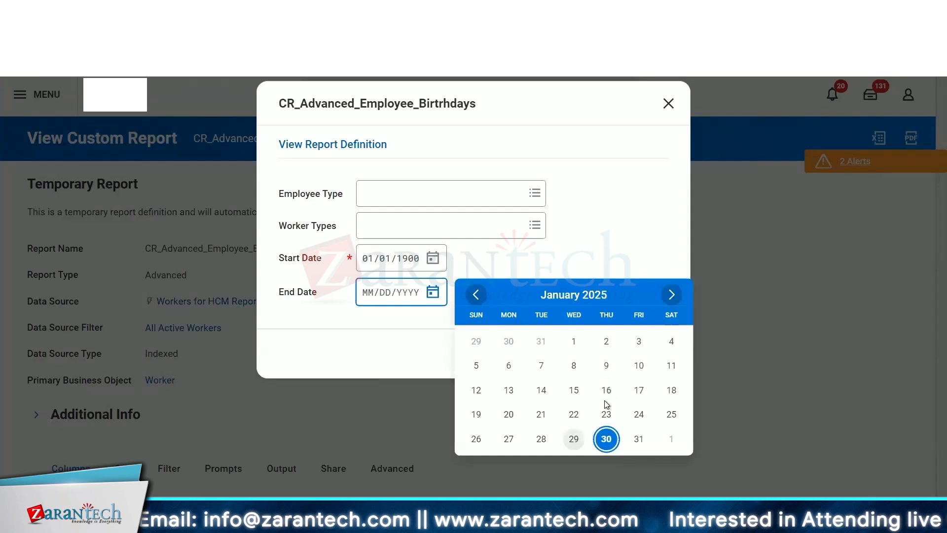
left_click(574, 439)
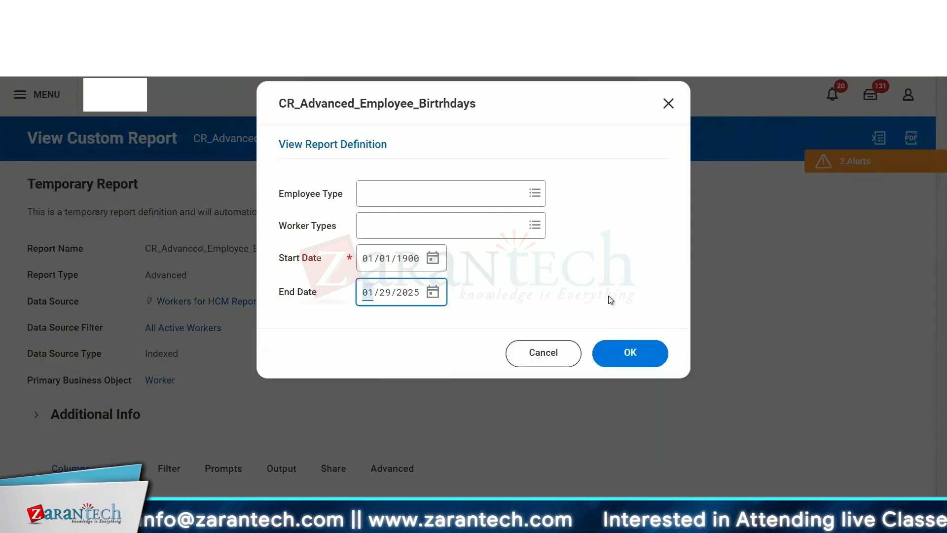
left_click(615, 359)
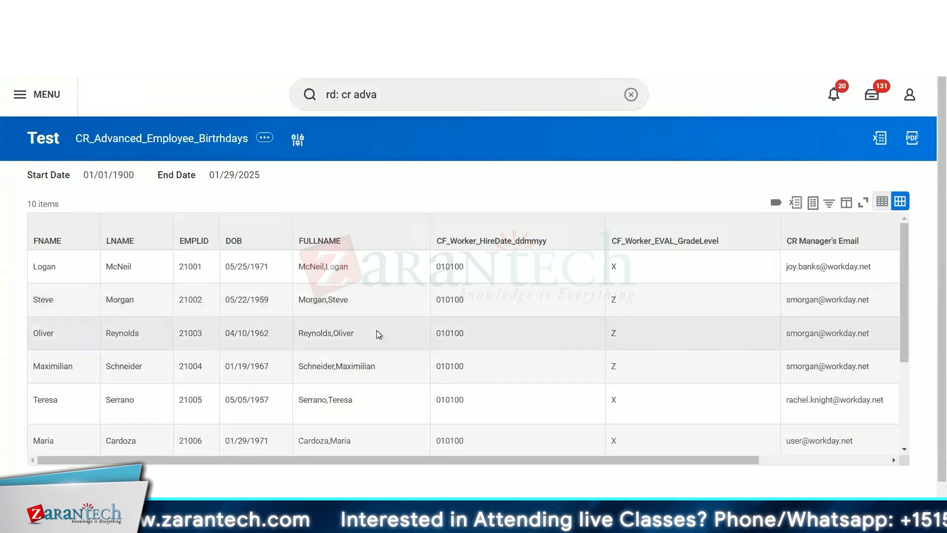
scroll(468, 372, "right", 3)
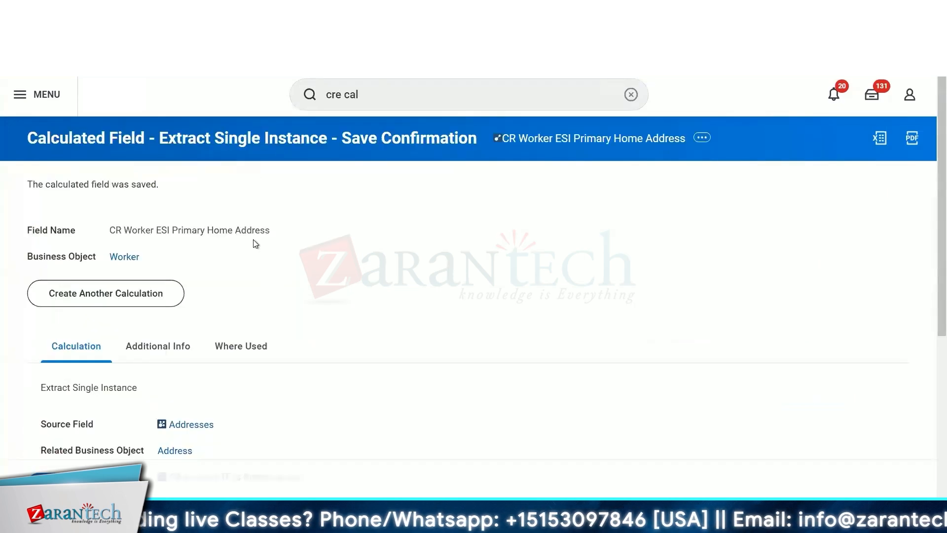
- Review the report fields and values of the CR Worker ESI Primary Home Address calculated field
left_click(702, 137)
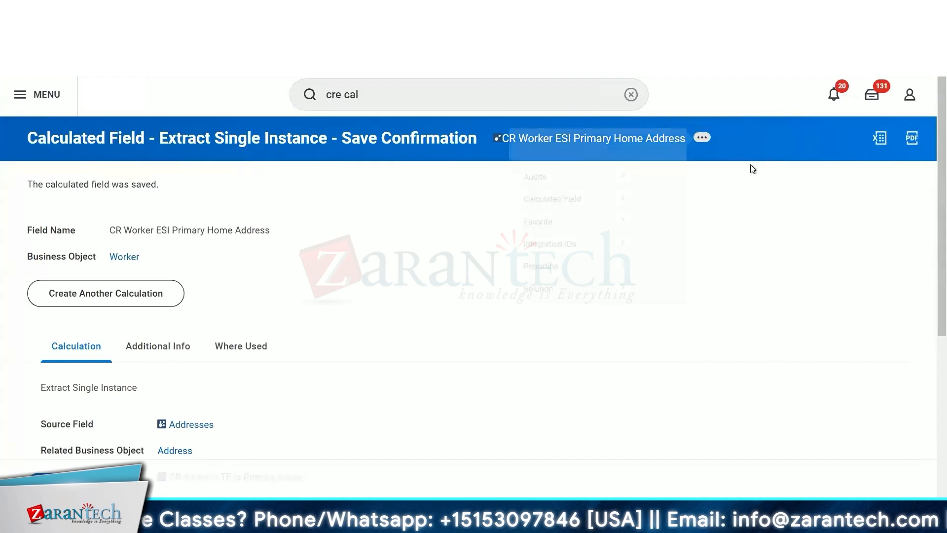
mouse_move(245, 286)
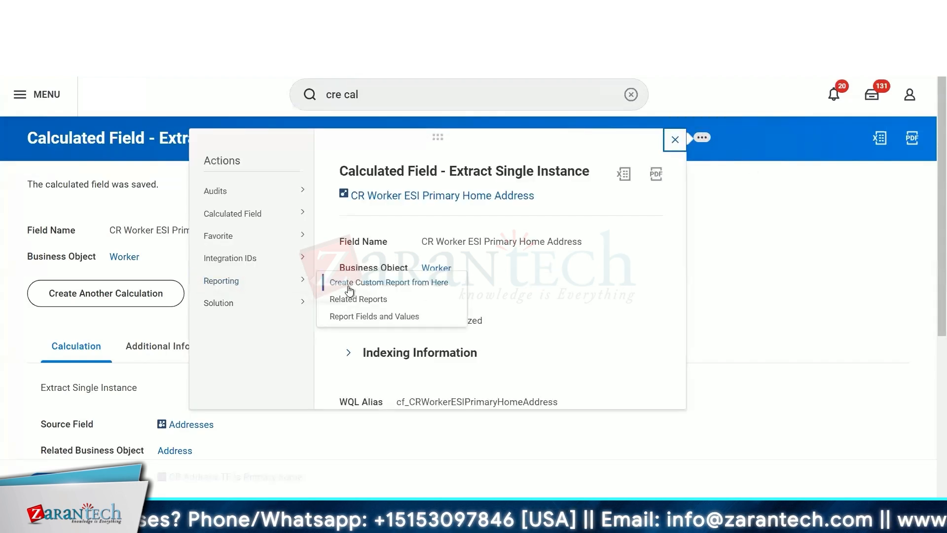
left_click(344, 316)
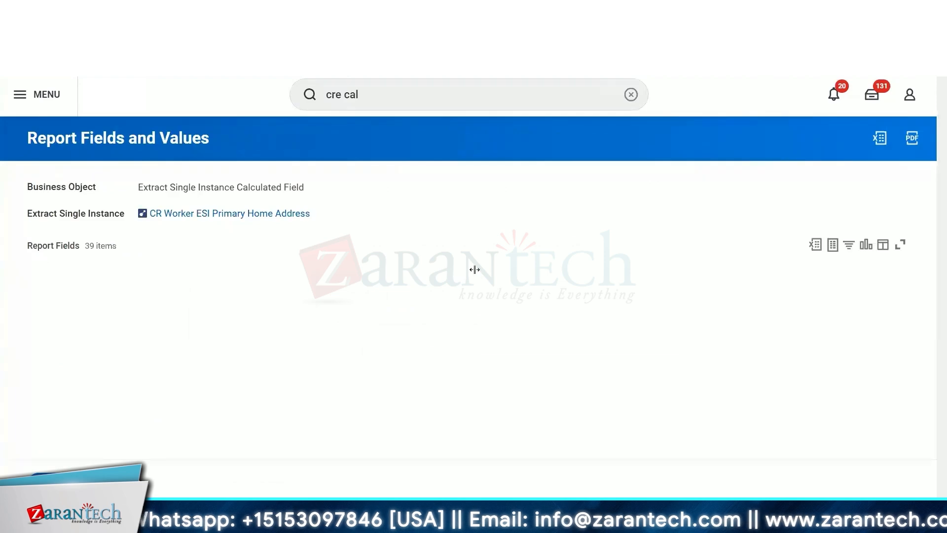
scroll(590, 312, "down", 1)
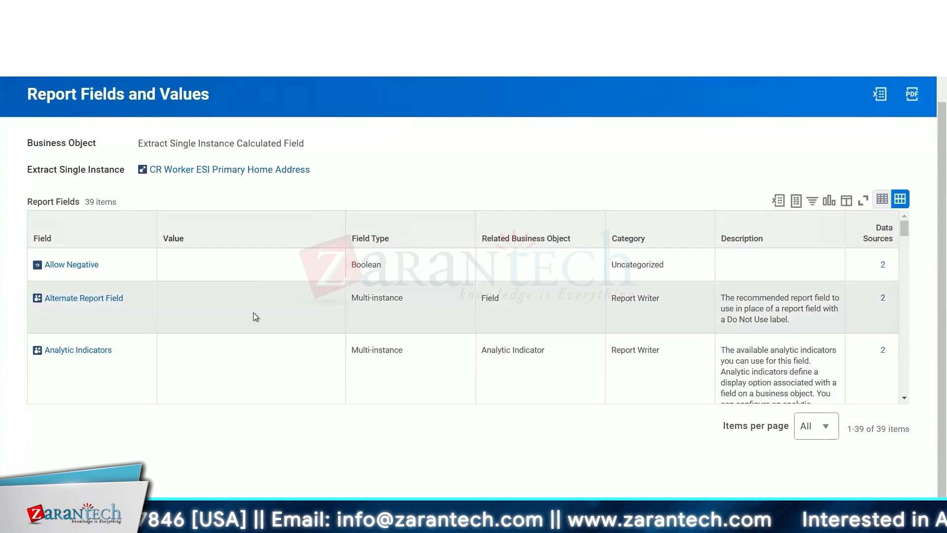
scroll(253, 312, "down", 10)
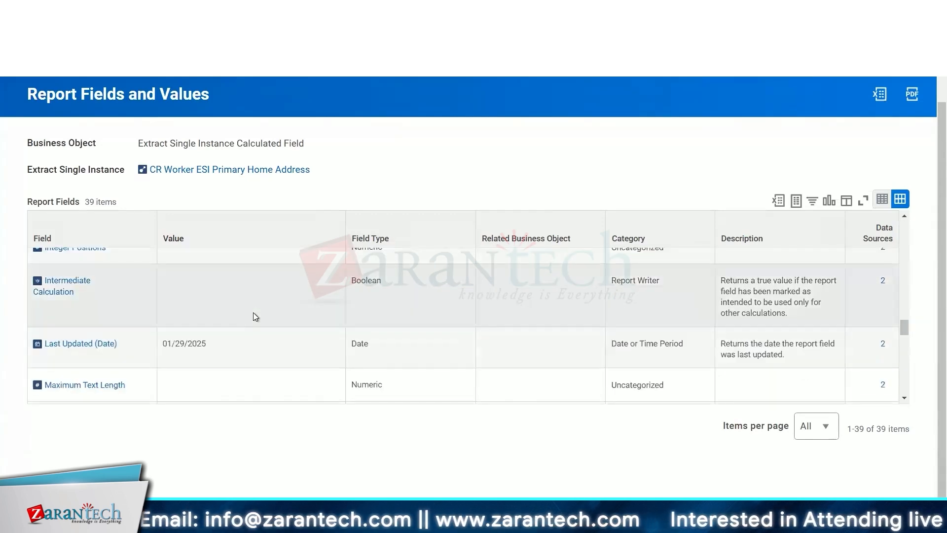
scroll(254, 313, "down", 10)
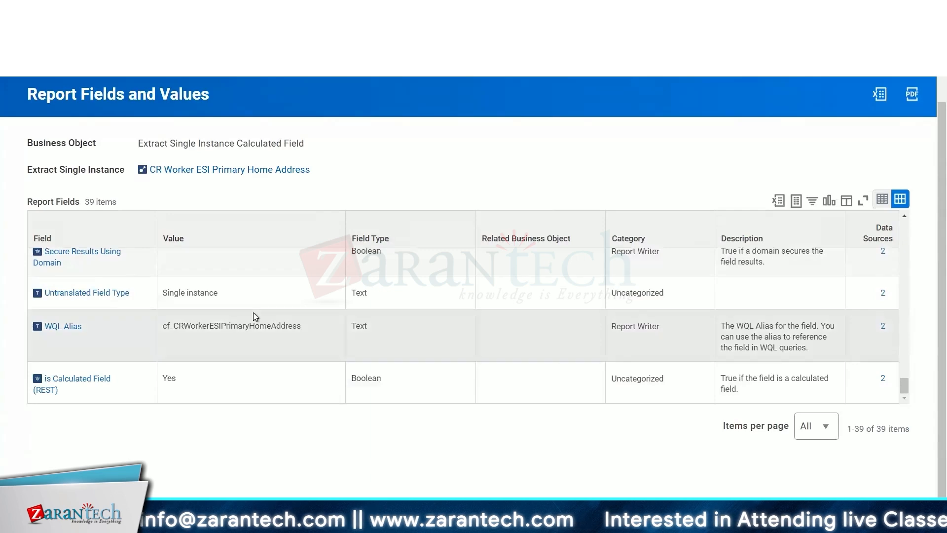
scroll(253, 312, "up", 5)
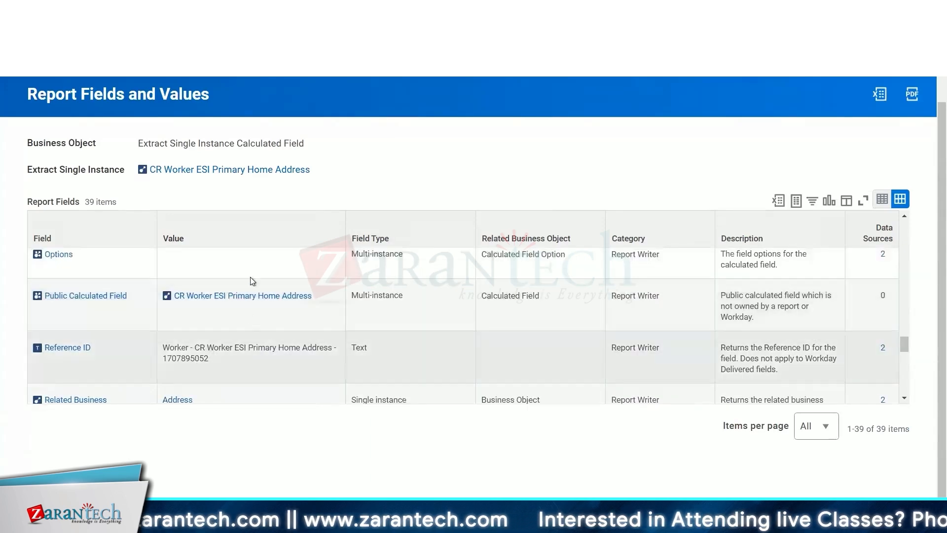
mouse_move(300, 298)
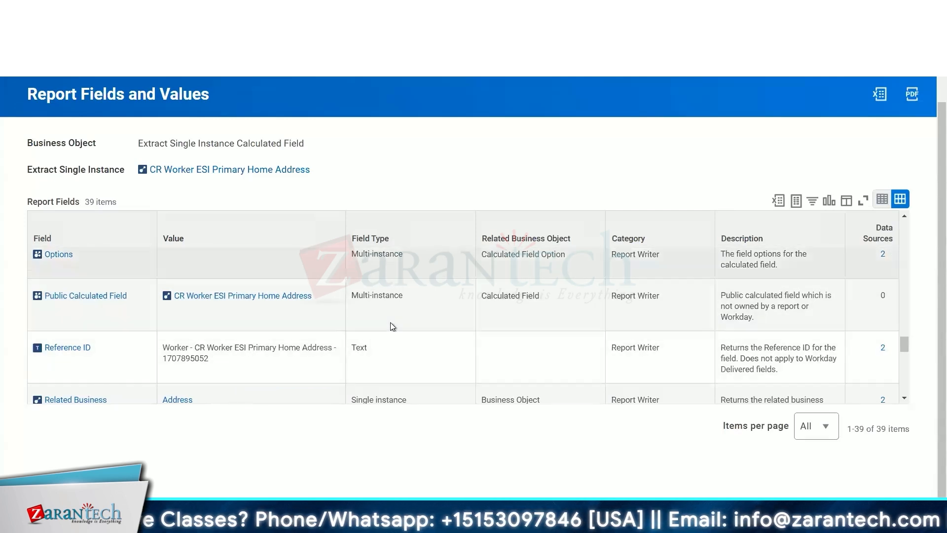
scroll(274, 329, "up", 10)
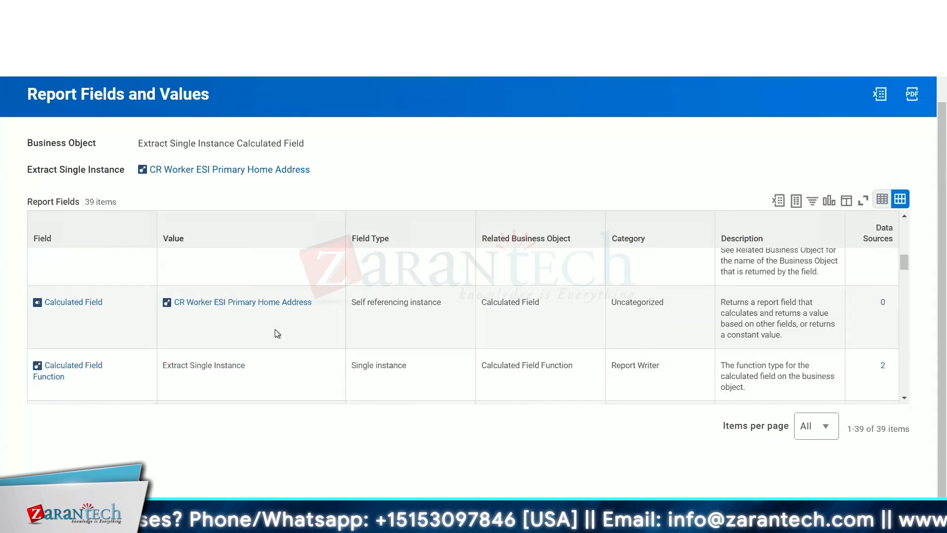
scroll(395, 145, "up", 1)
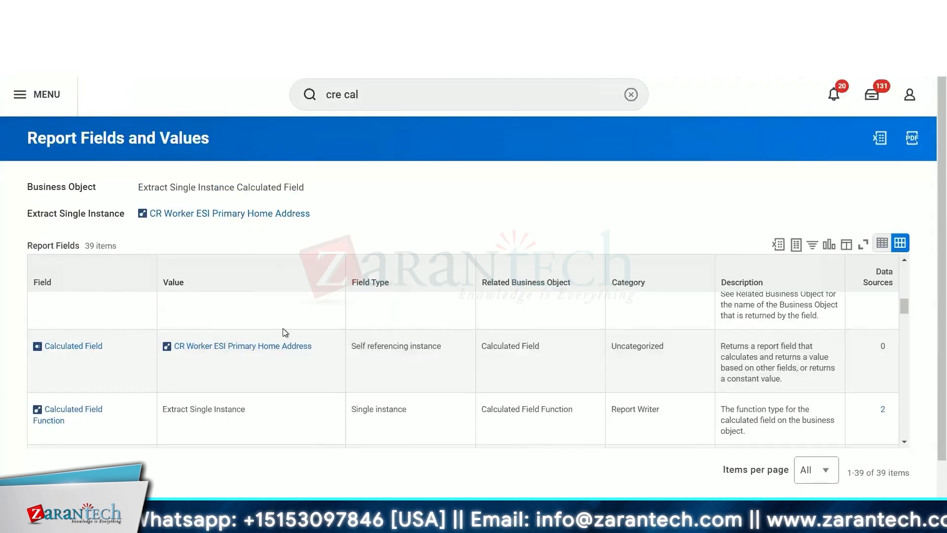
scroll(445, 365, "up", 3)
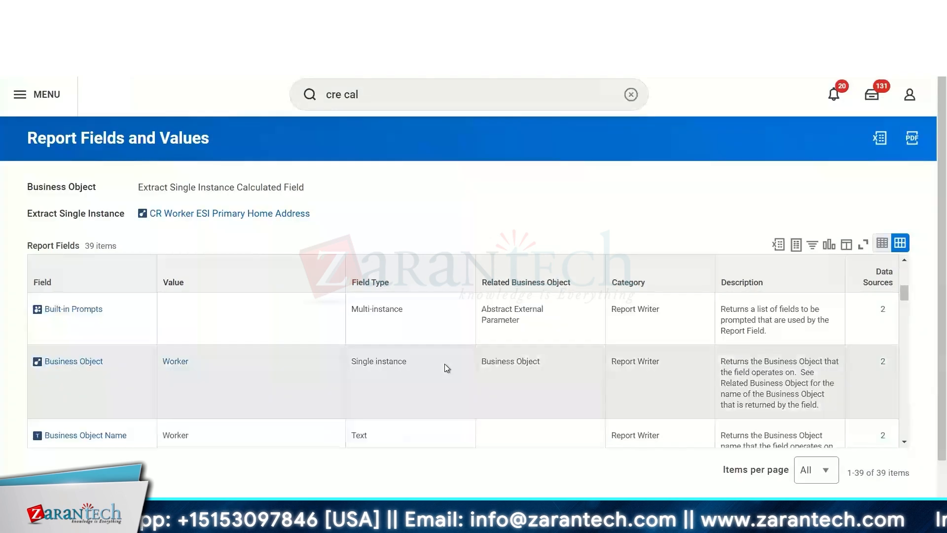
scroll(446, 367, "up", 3)
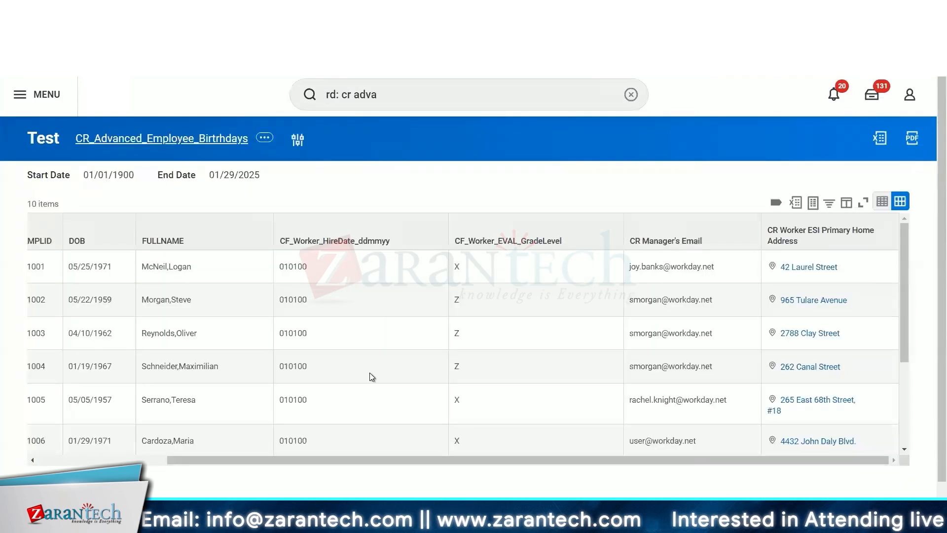
- Go back to the report definition's columns and open the CF_Worker_EVAL_GradeLevel calculated field
key("alt+Left")
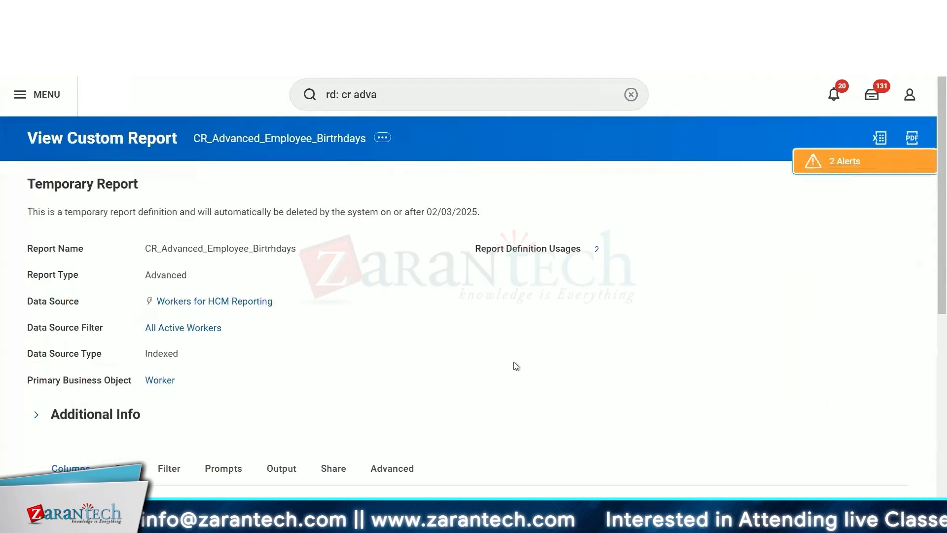
scroll(514, 364, "down", 2)
scroll(515, 366, "down", 5)
scroll(373, 394, "down", 2)
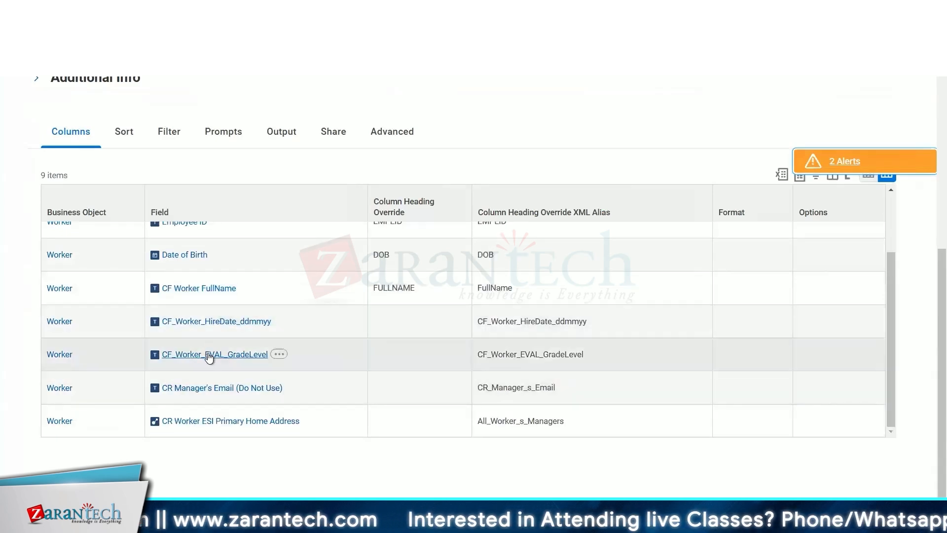
right_click(210, 357)
left_click(259, 366)
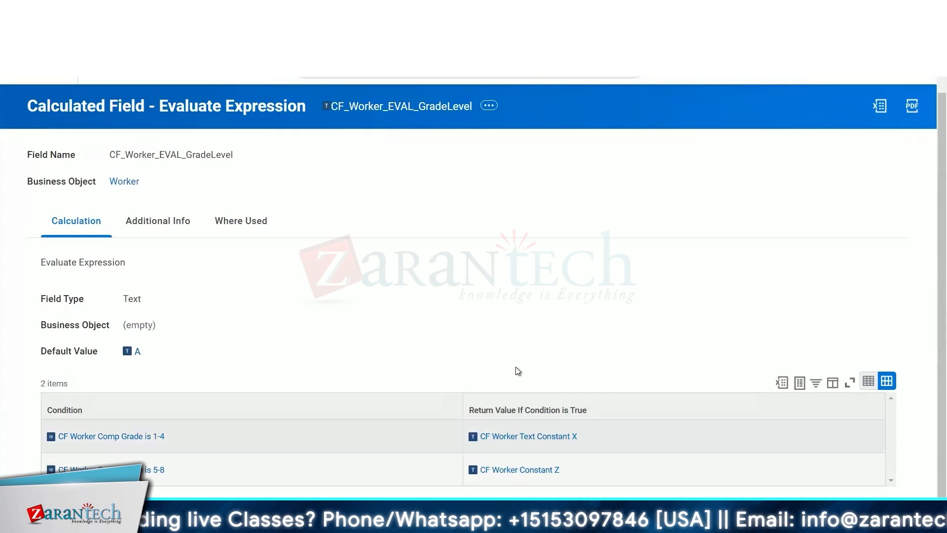
- Open the CF Worker Comp Grade is 1-4 condition to review its Compensation Grade selection criteria
left_click(109, 438)
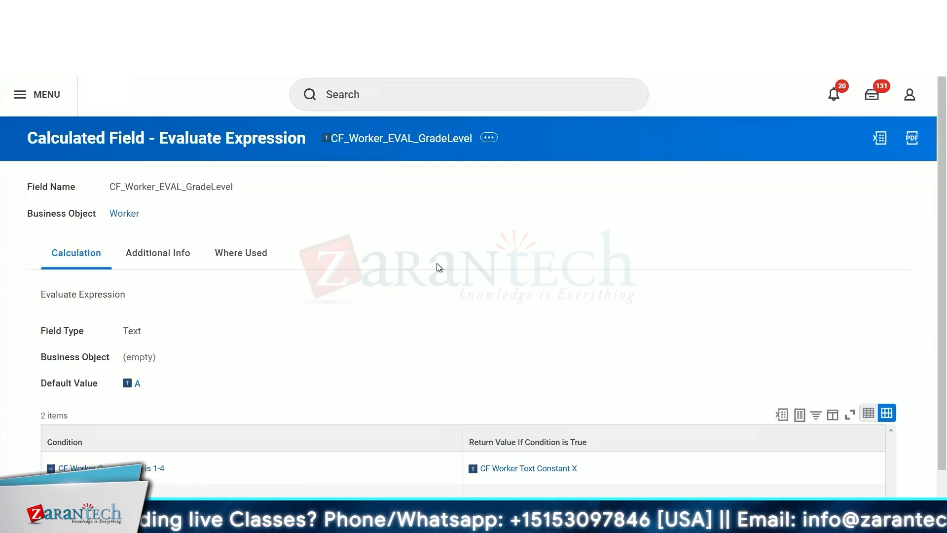
scroll(436, 262, "down", 1)
left_click(126, 436)
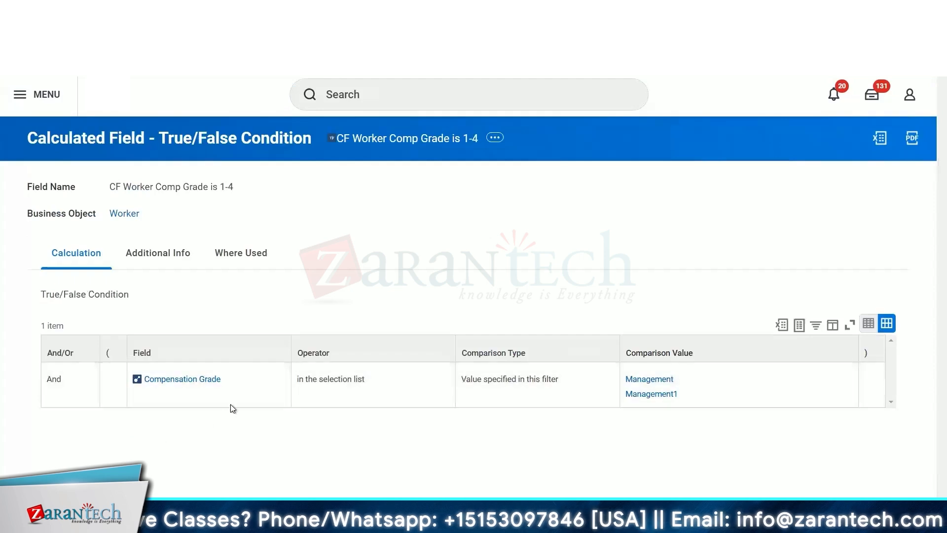
mouse_move(238, 382)
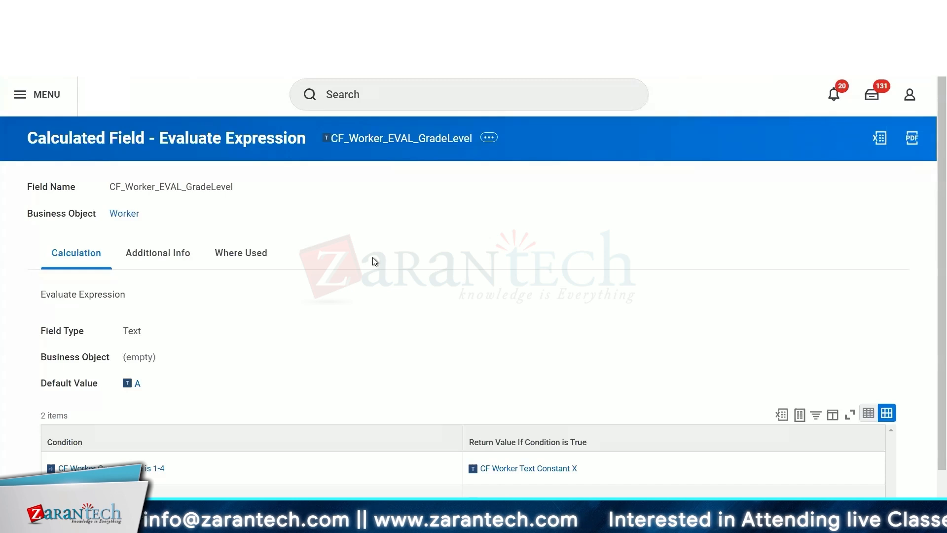
- Start creating a new calculated field and name it CR Worker LVAOD Base Pay
left_click(393, 102)
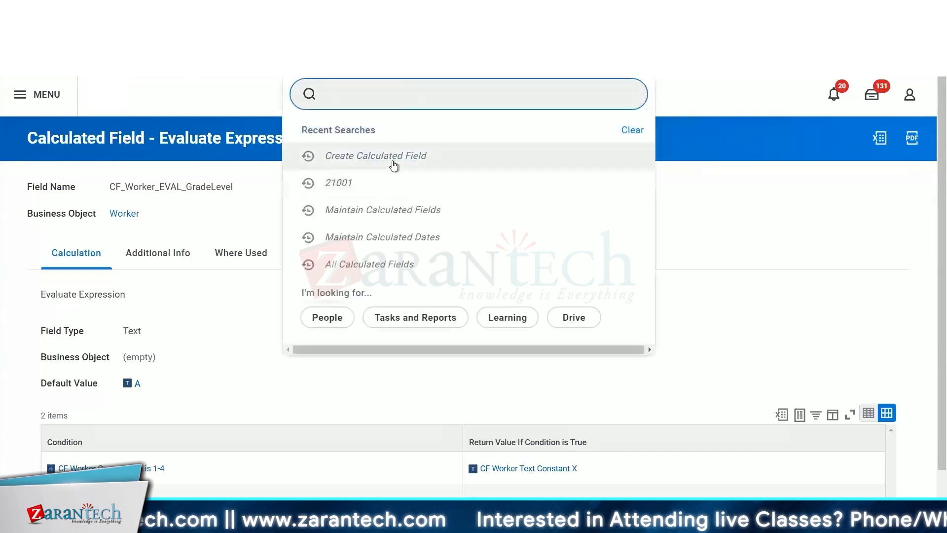
left_click(392, 157)
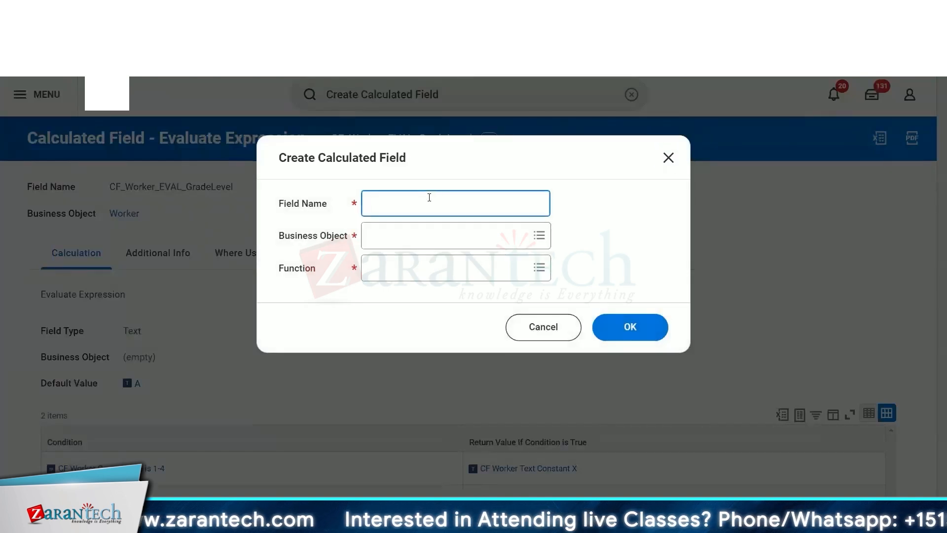
type("CR")
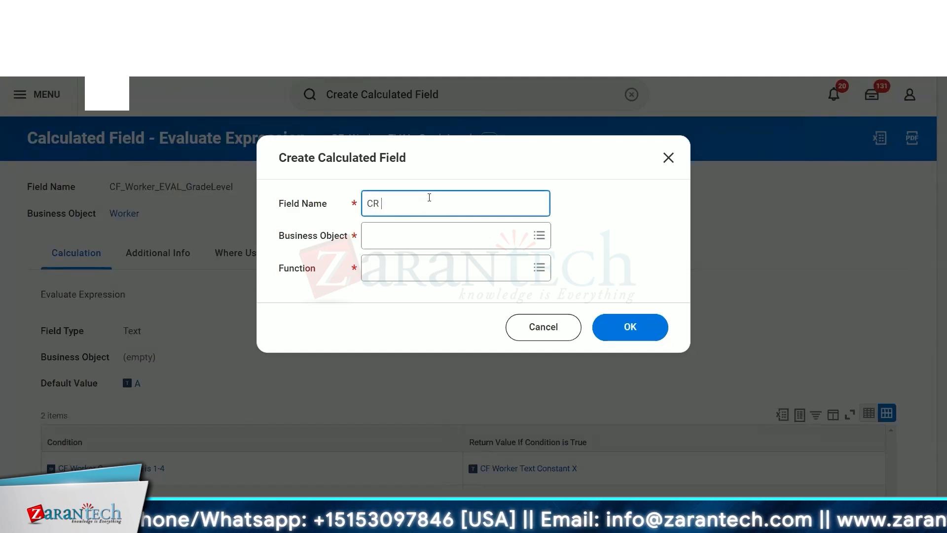
type("Worker")
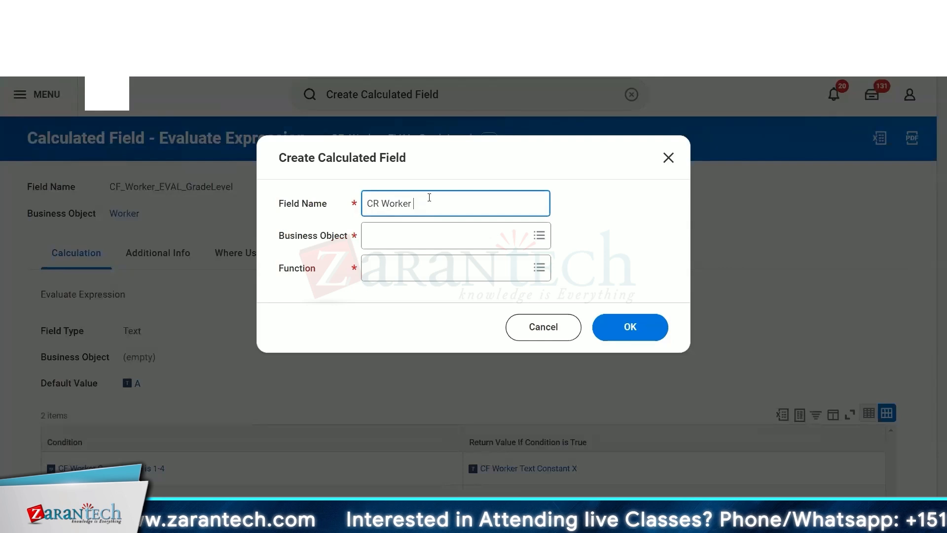
type("LV")
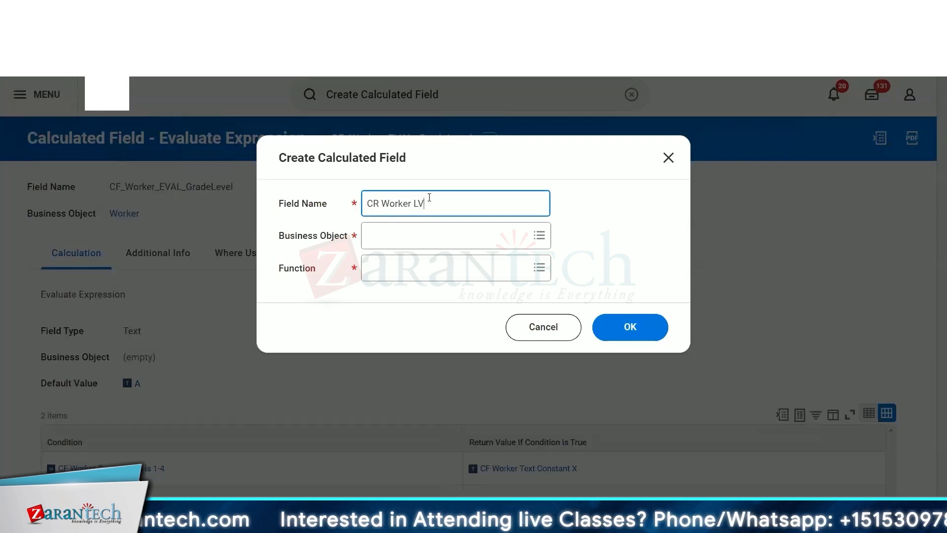
type("AOD")
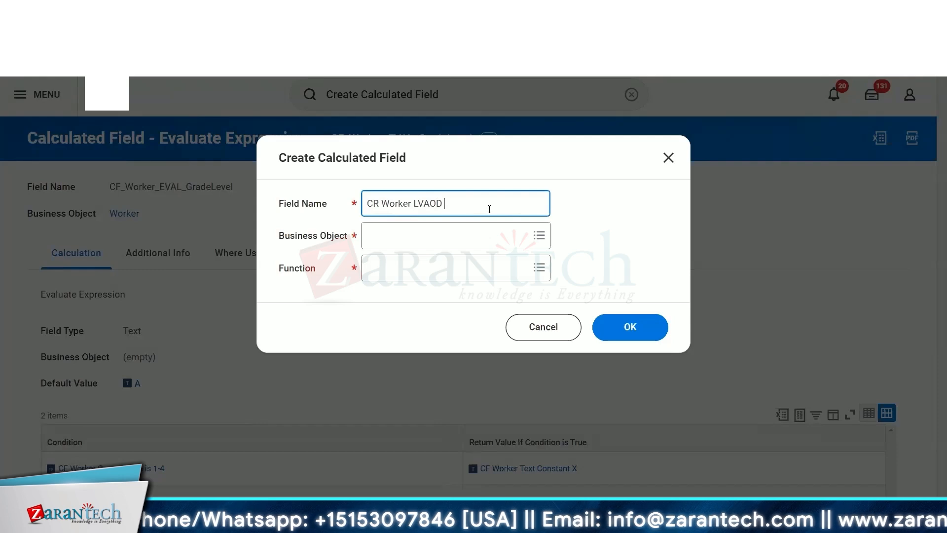
type("E")
key("BackSpace")
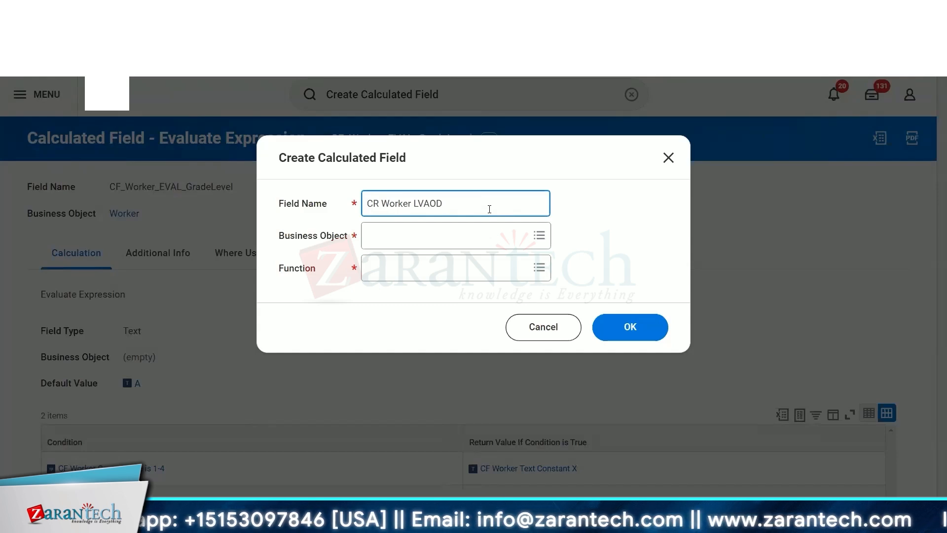
type("Compen")
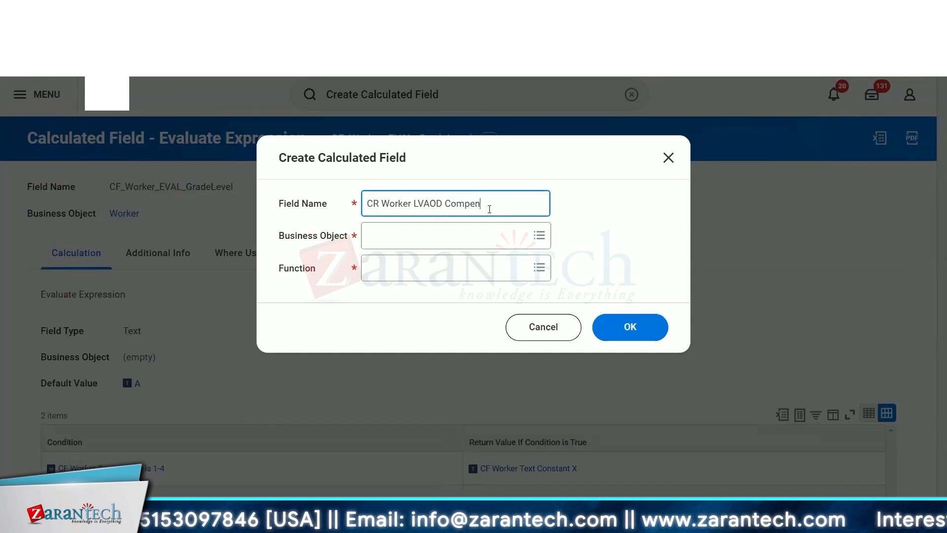
key("BackSpace")
key("BackSpace")
key("BackSpace")
key("BackSpace")
key("BackSpace")
key("BackSpace")
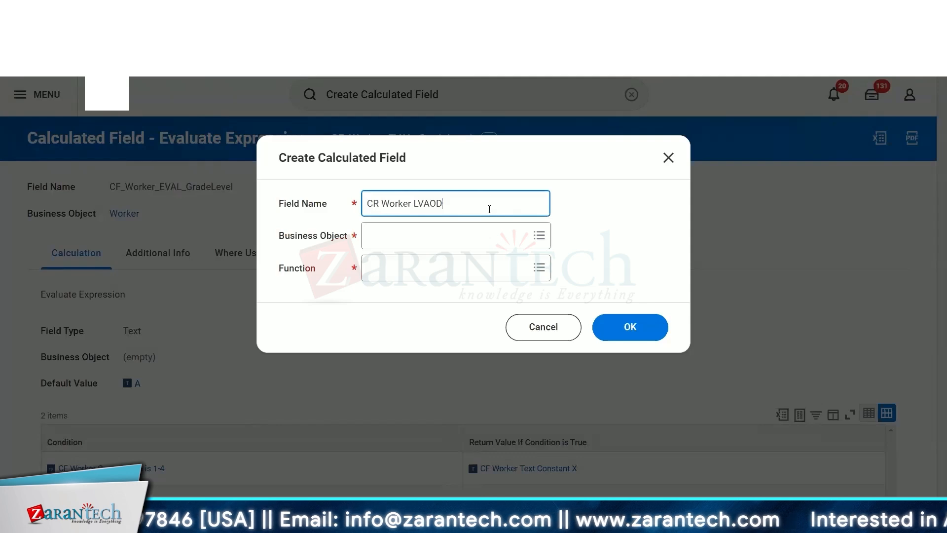
type("Base p")
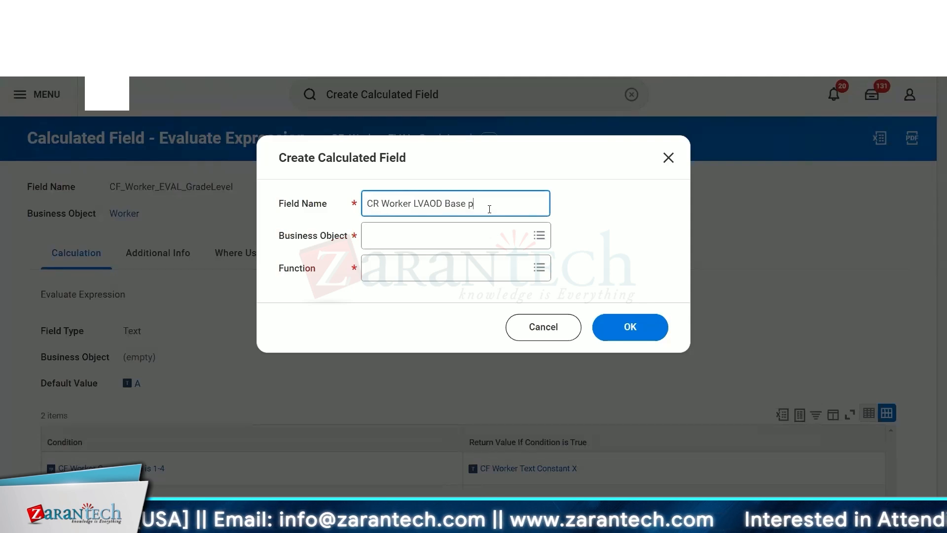
key("BackSpace")
type("Pay")
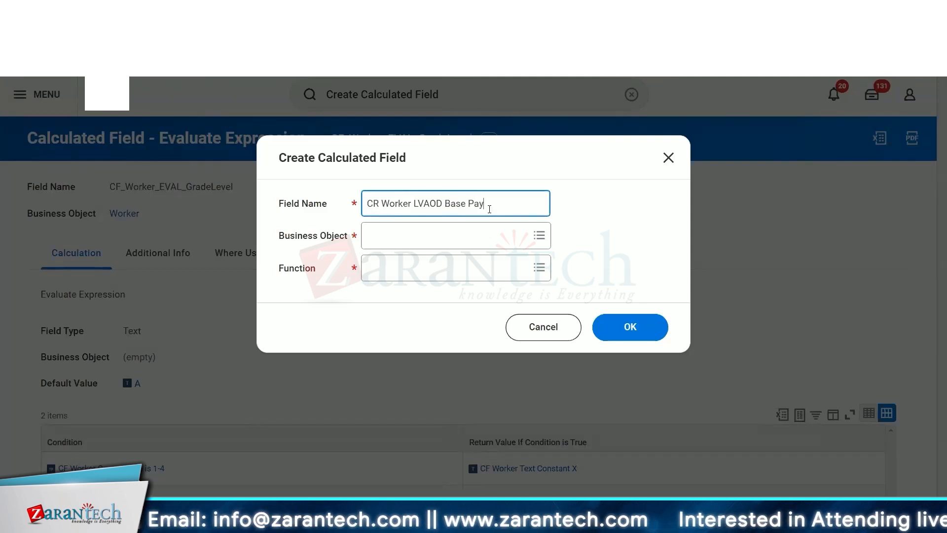
- Set the business object to Worker and the function to Lookup Value As Of Date, then confirm
left_click(466, 239)
type("worker")
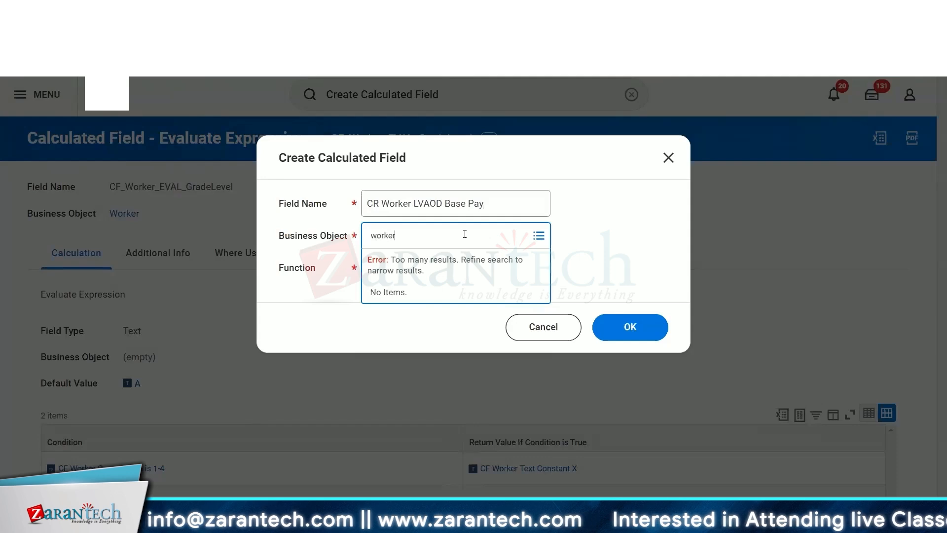
key("Return")
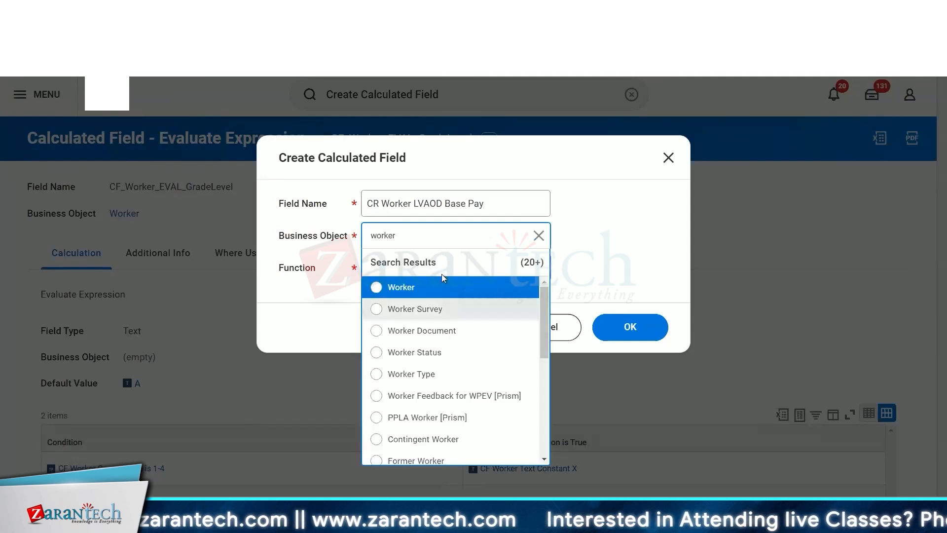
left_click(451, 286)
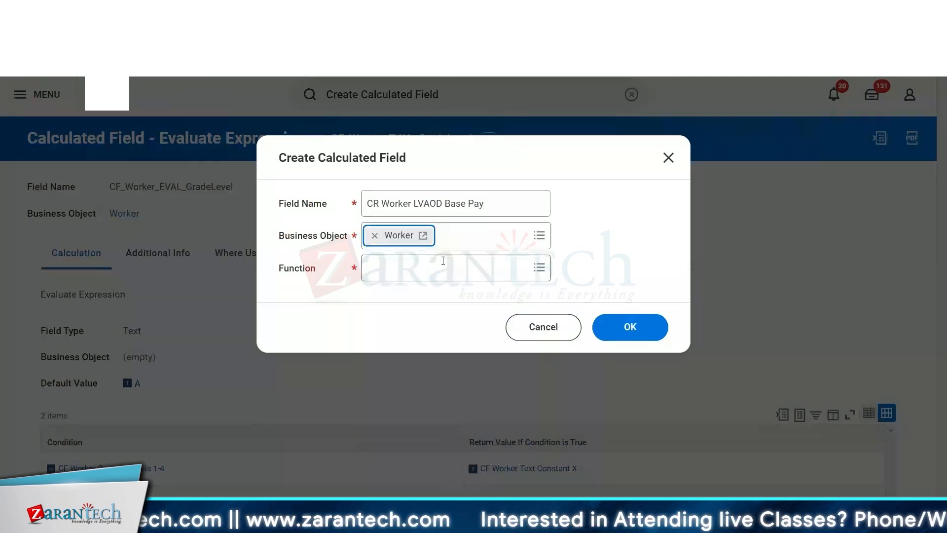
left_click(443, 261)
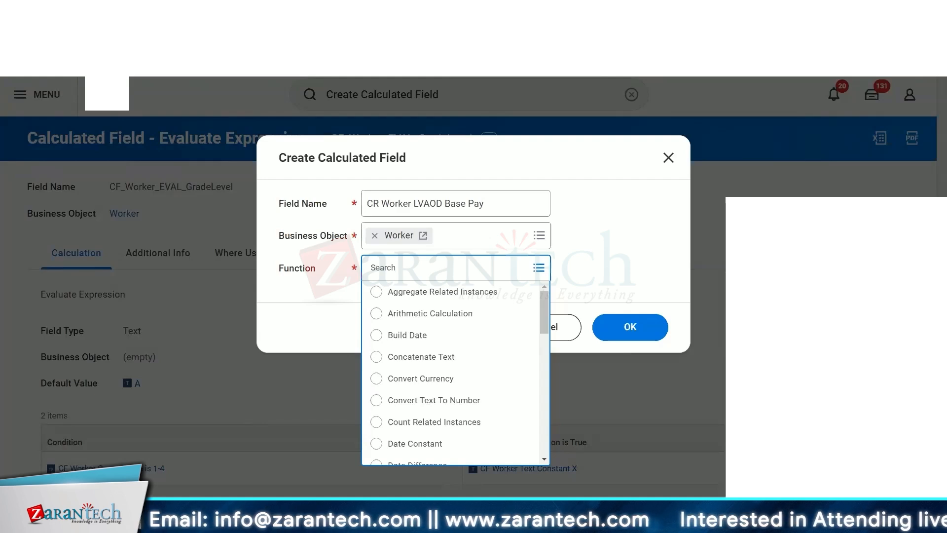
scroll(441, 419, "down", 8)
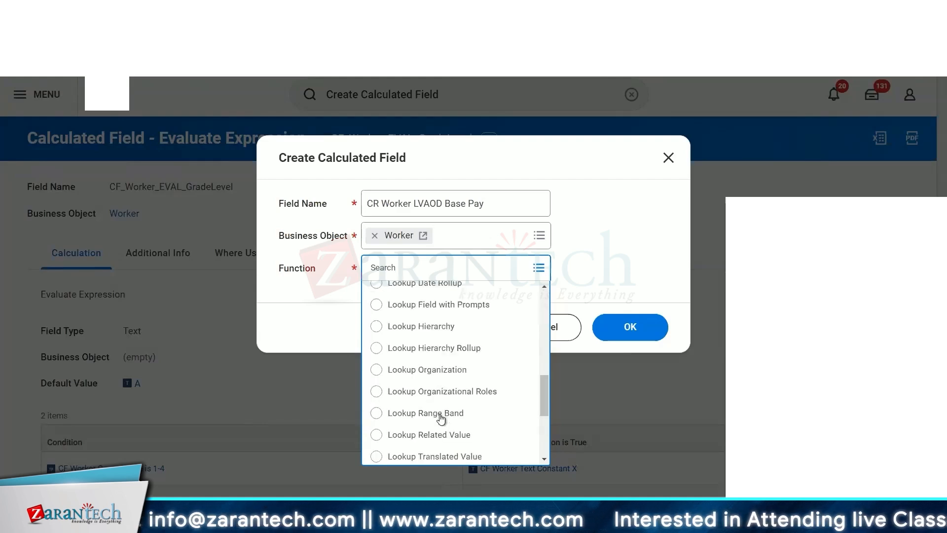
scroll(440, 419, "up", 1)
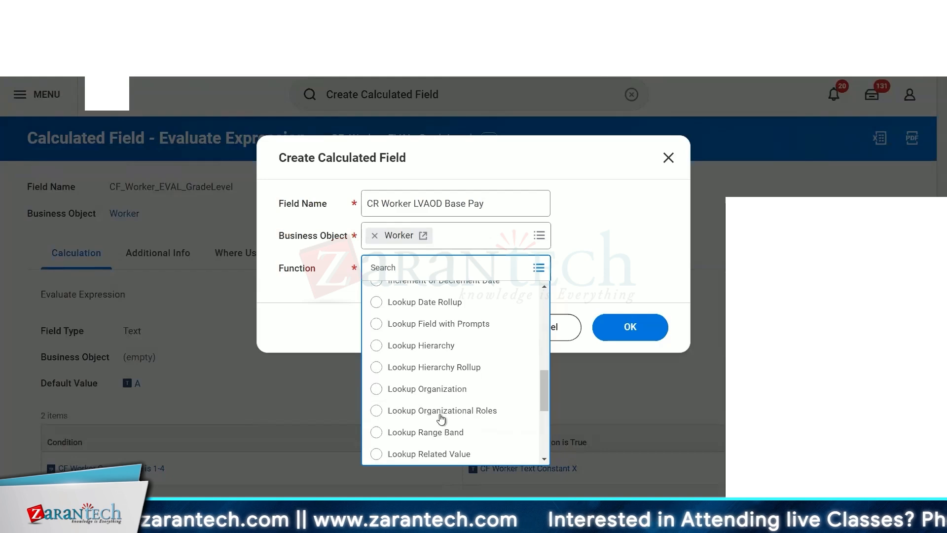
scroll(463, 364, "down", 4)
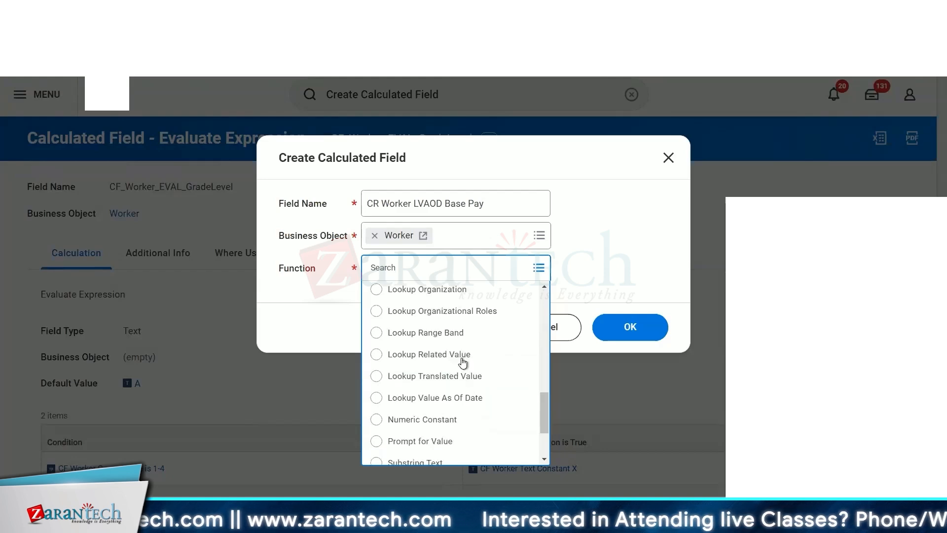
left_click(437, 401)
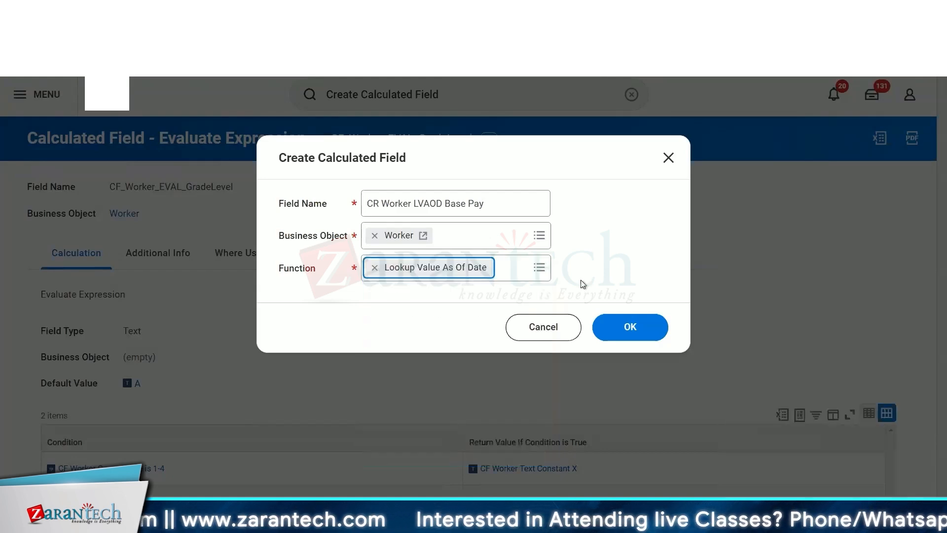
left_click(661, 330)
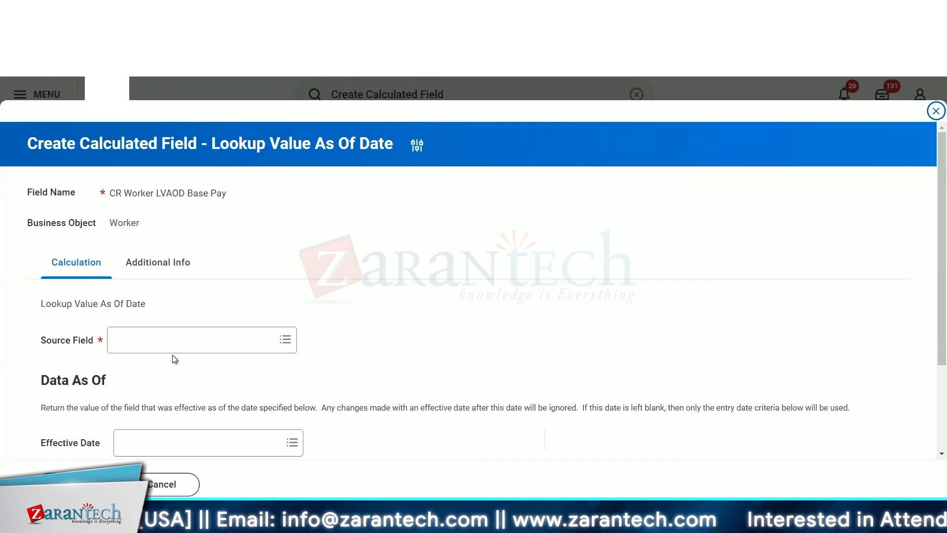
- Search for base pay fields and set the source field to Total Base Pay - Amount
left_click(158, 351)
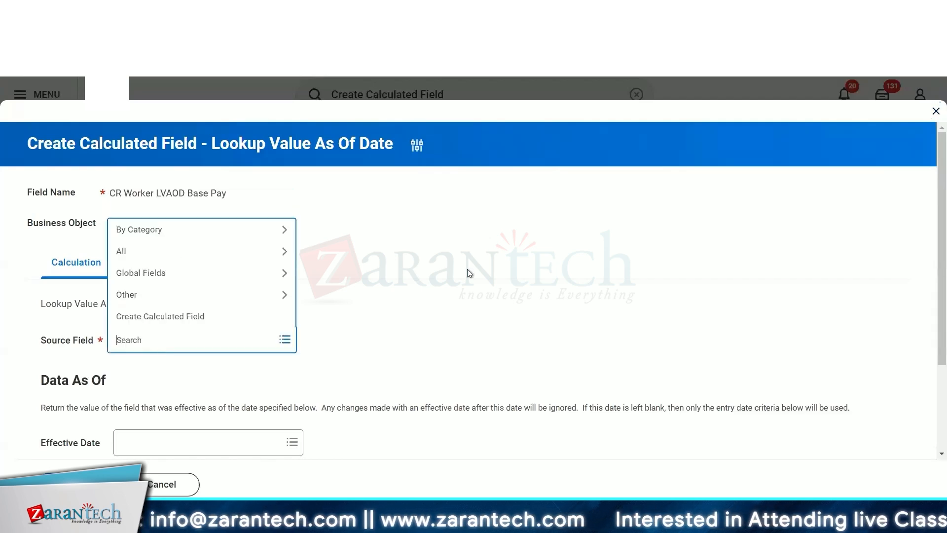
type("bas epay")
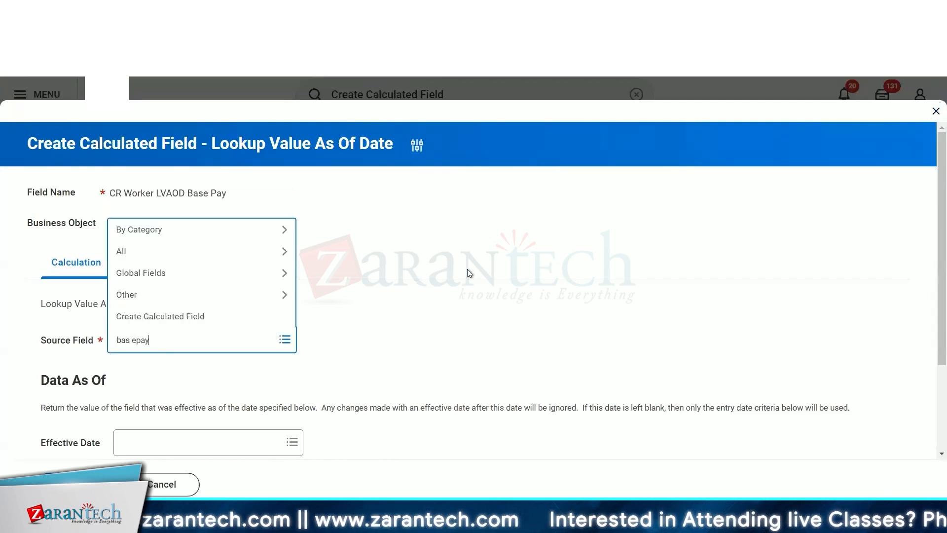
key("BackSpace")
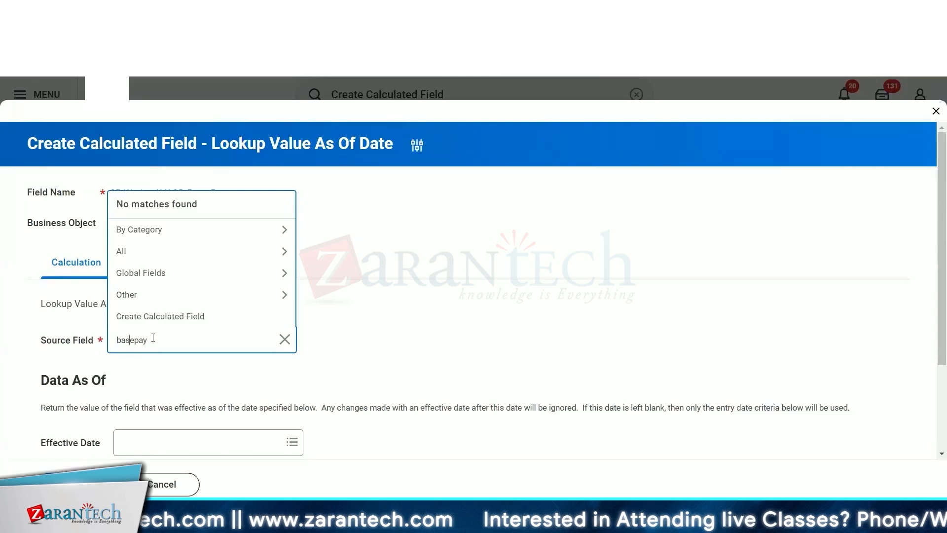
key("Right")
key("Return")
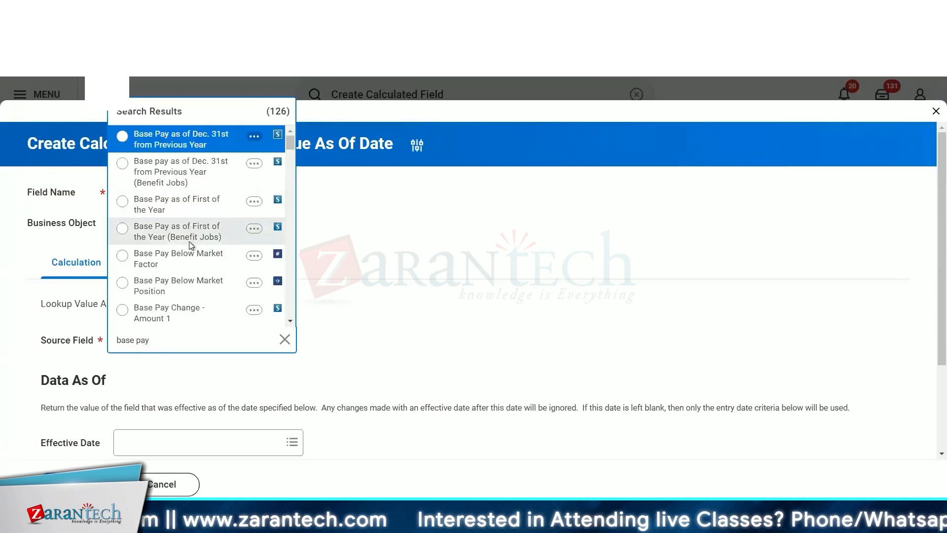
scroll(191, 245, "down", 8)
scroll(190, 245, "down", 3)
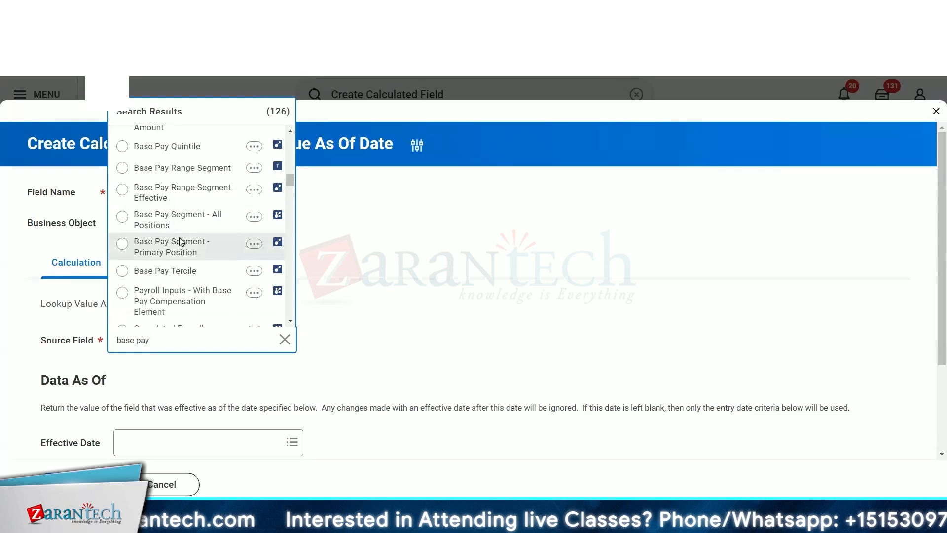
scroll(181, 242, "down", 3)
scroll(181, 242, "down", 5)
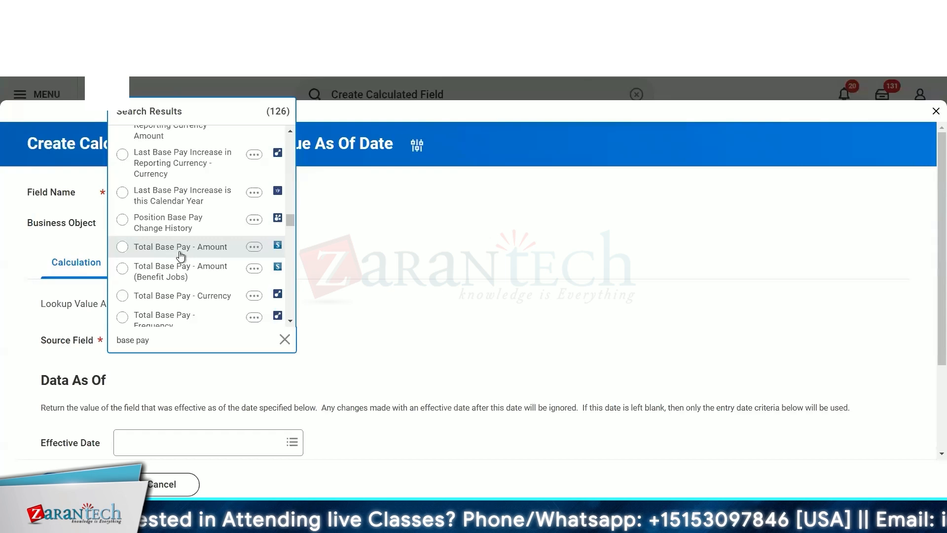
scroll(179, 252, "down", 2)
left_click(152, 169)
scroll(395, 297, "down", 3)
- Set the effective date to Prompt - Start Date and save the calculated field
left_click(255, 328)
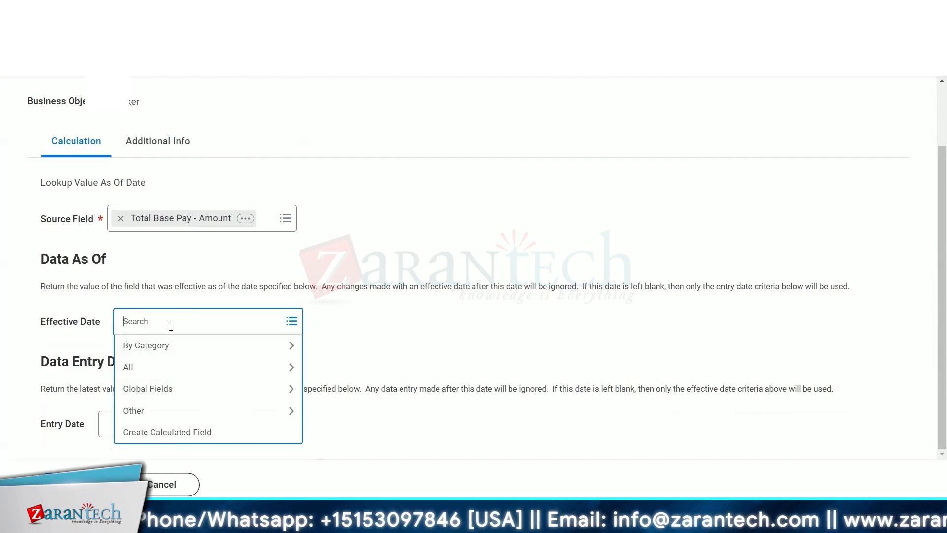
type("prompt")
key("Return")
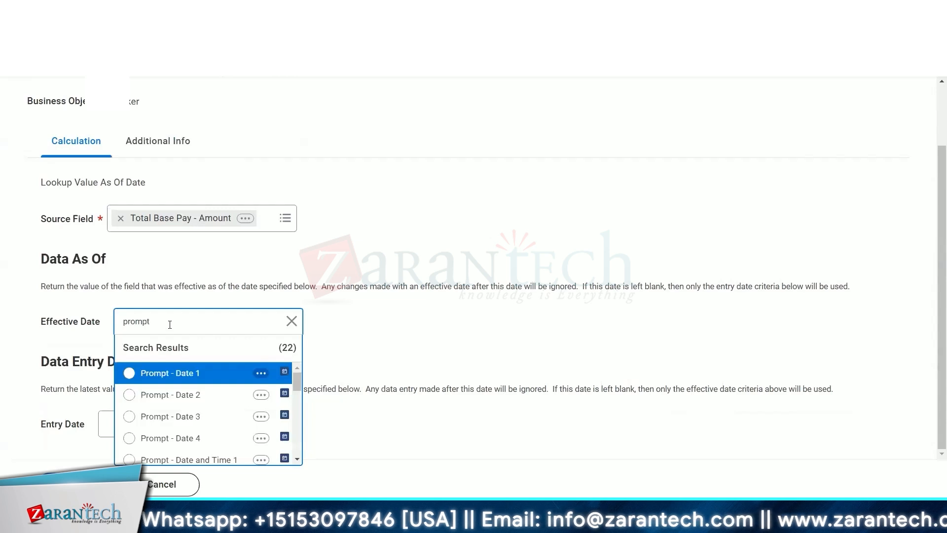
scroll(182, 429, "down", 3)
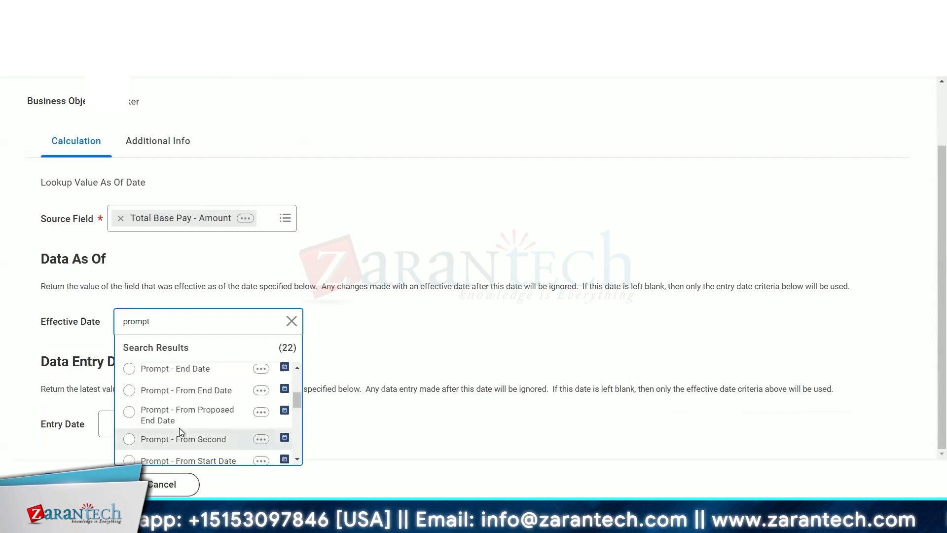
scroll(180, 433, "up", 1)
scroll(182, 432, "up", 3)
scroll(183, 424, "down", 6)
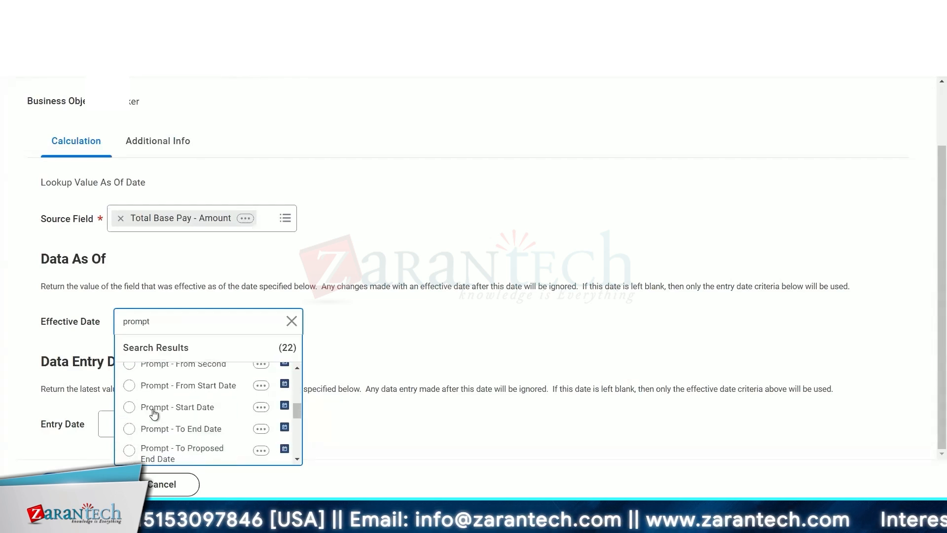
left_click(182, 414)
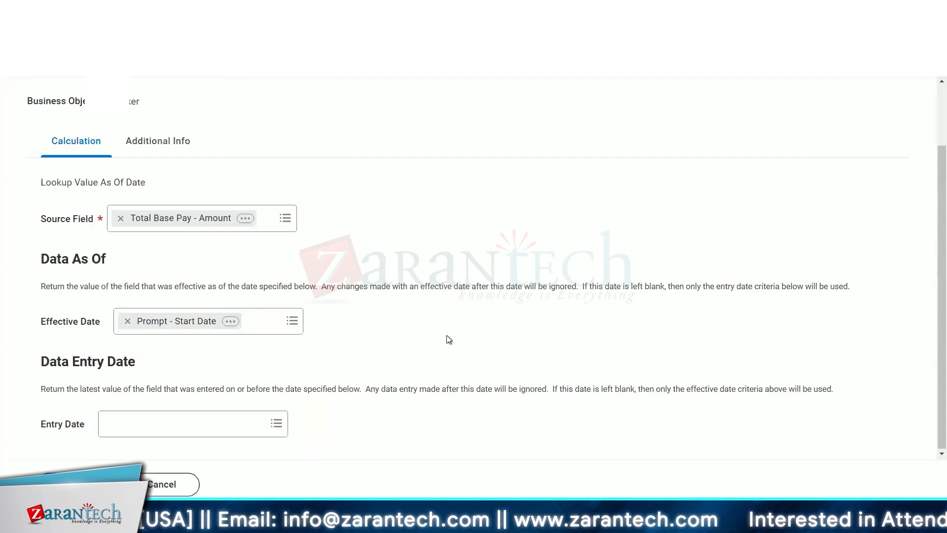
left_click(82, 485)
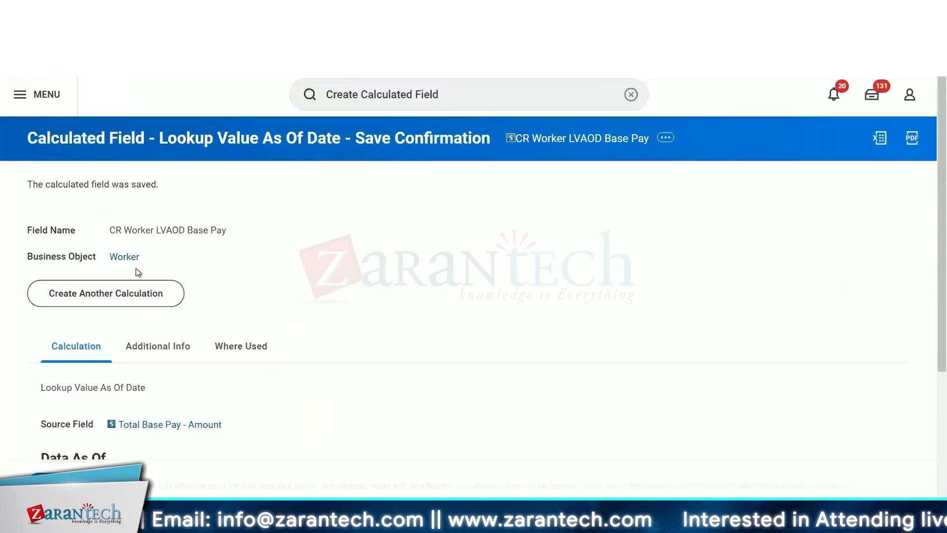
- Copy the new field's name and return to the CR_Advanced_Employee_Birtrhdays report definition
right_click(572, 140)
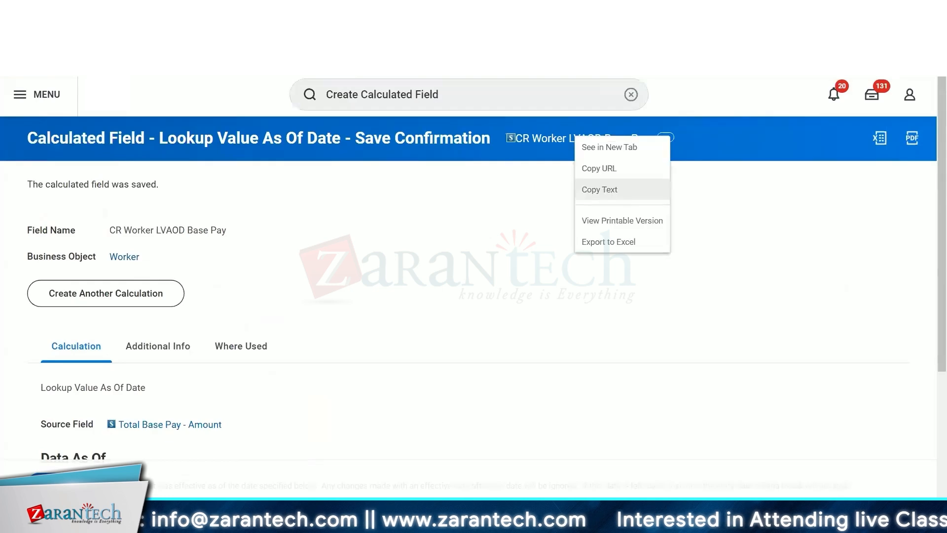
left_click(603, 190)
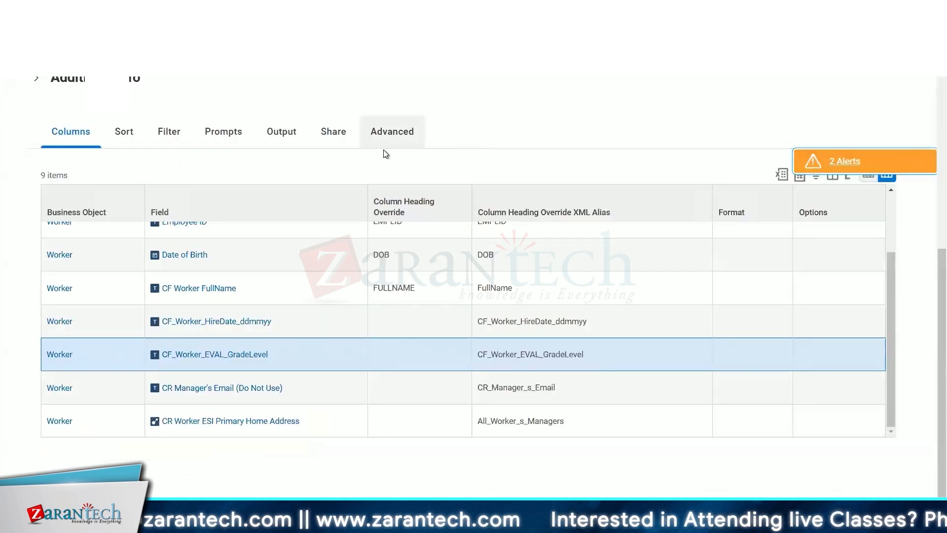
scroll(383, 150, "up", 7)
left_click(383, 140)
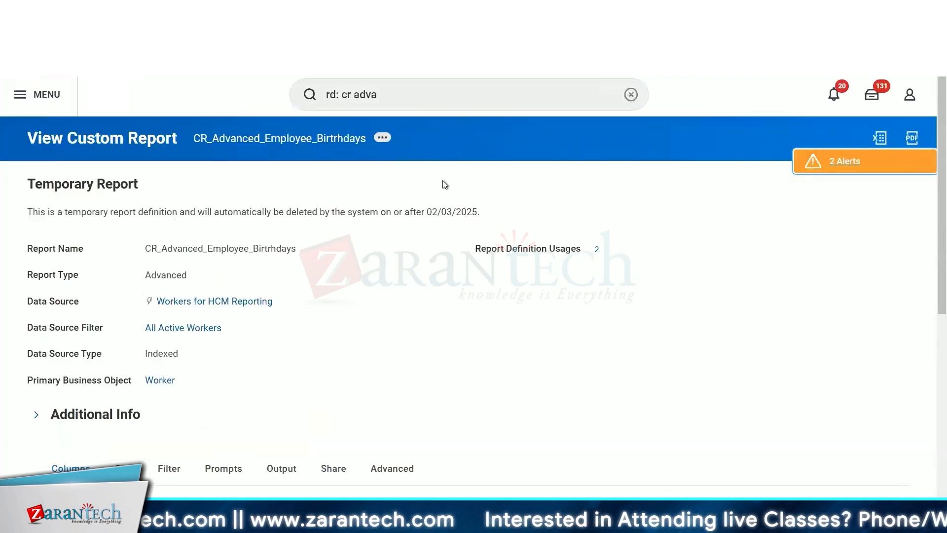
- Open the CR_Advanced_Employee_Birtrhdays report for editing and insert a new row in the columns list
mouse_move(439, 193)
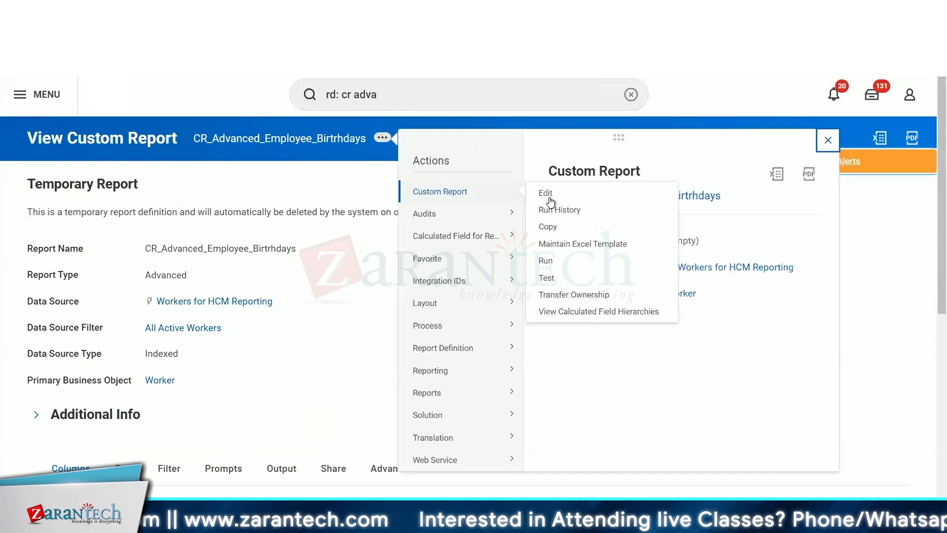
left_click(546, 193)
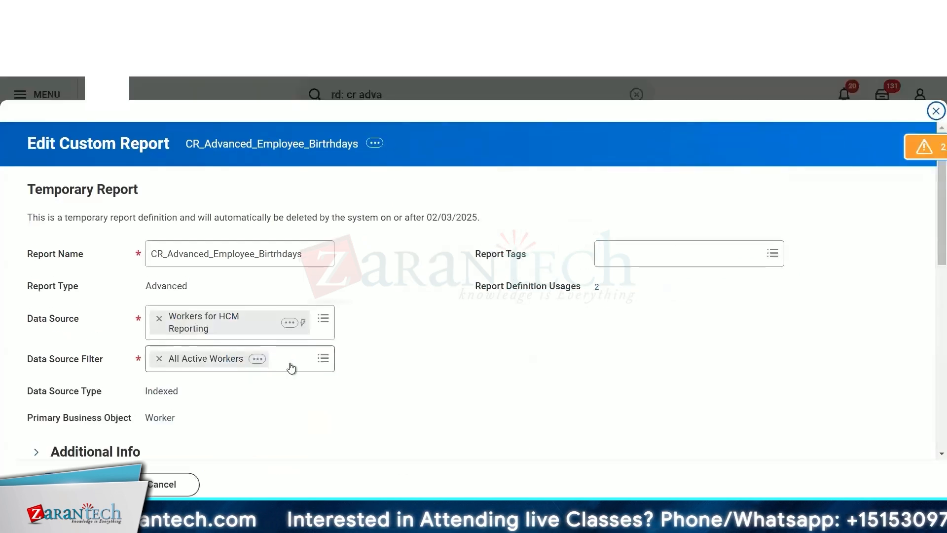
scroll(291, 368, "down", 15)
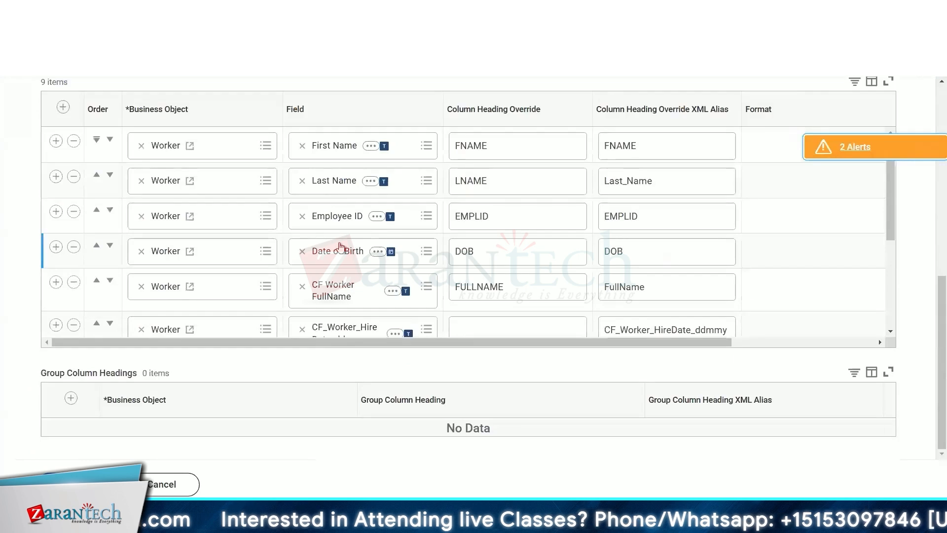
scroll(93, 295, "down", 4)
left_click(55, 296)
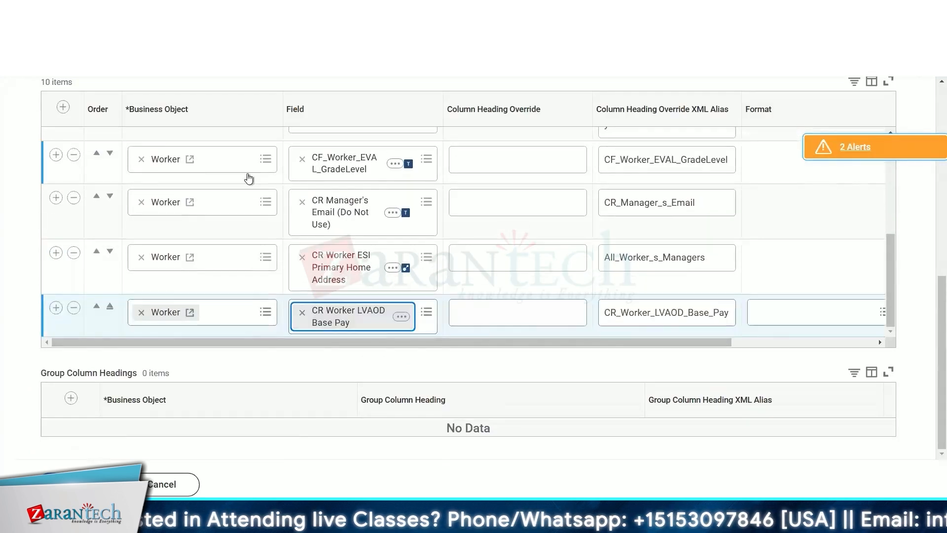
- On the report's prompts, populate the undefined prompt defaults so a Start Date prompt is added
scroll(247, 178, "up", 5)
scroll(312, 87, "up", 5)
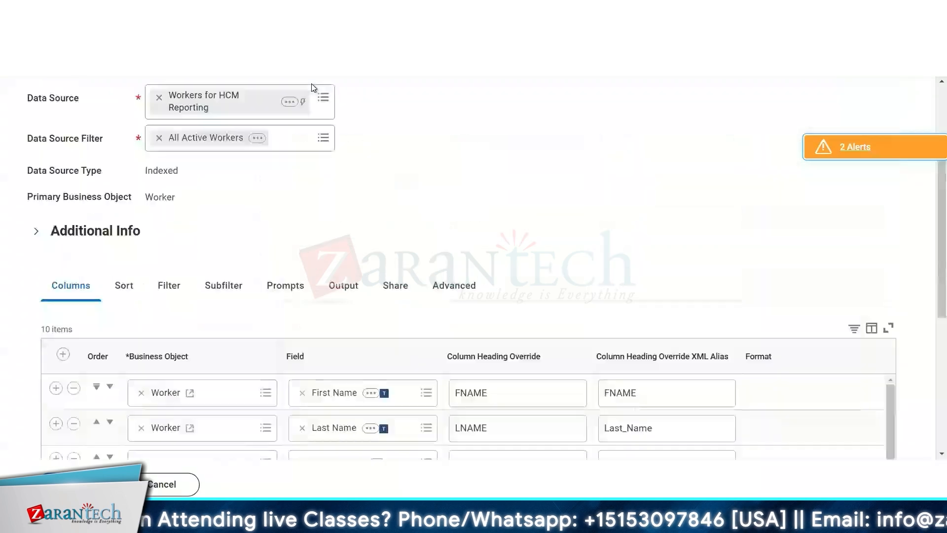
scroll(311, 87, "up", 3)
left_click(281, 411)
scroll(127, 149, "down", 7)
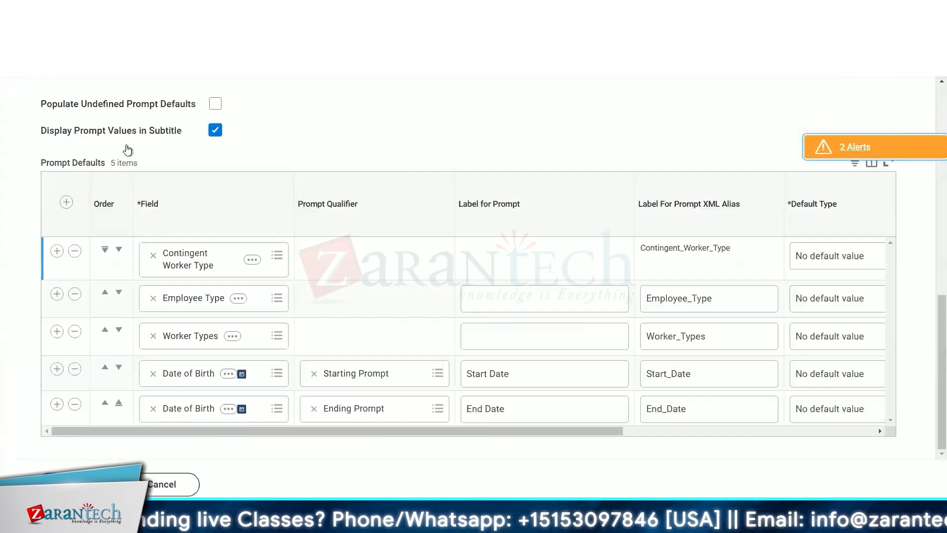
left_click(215, 103)
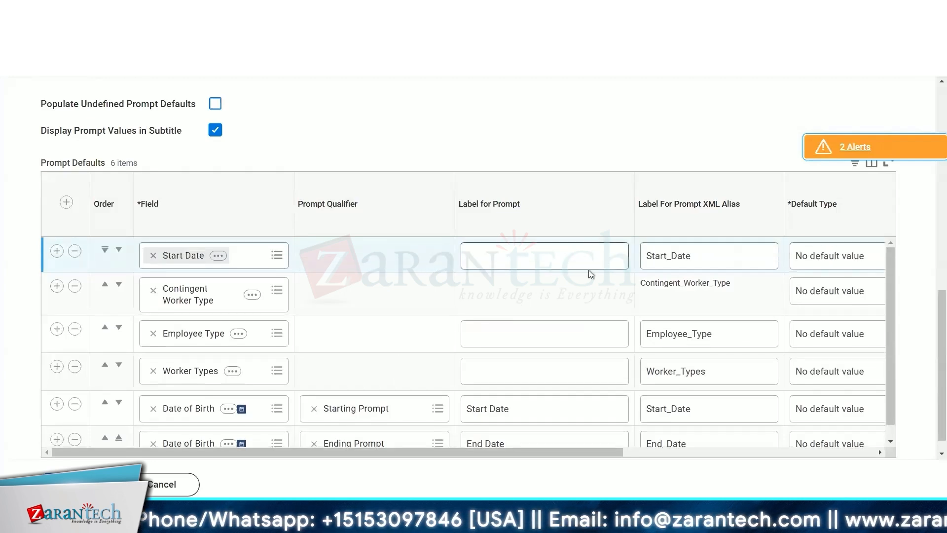
- Set the Start Date prompt's label to "Date for base pay look up"
left_click(547, 258)
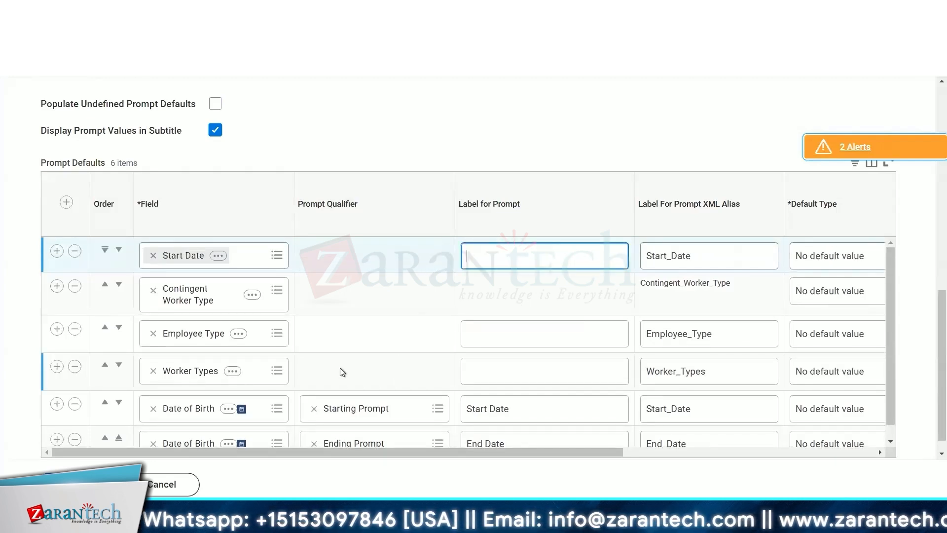
type("Start")
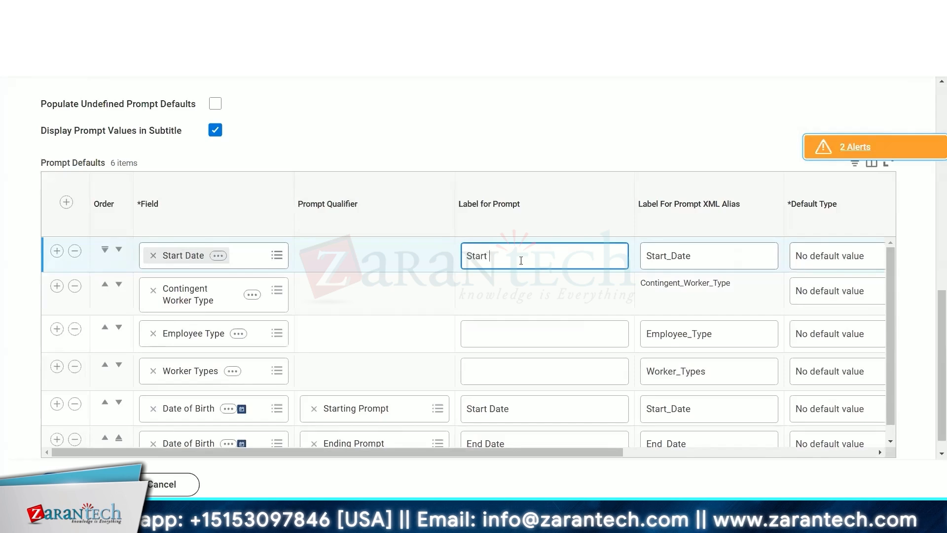
key("BackSpace")
key("BackSpace")
key("BackSpace")
key("BackSpace")
key("BackSpace")
type("Date f")
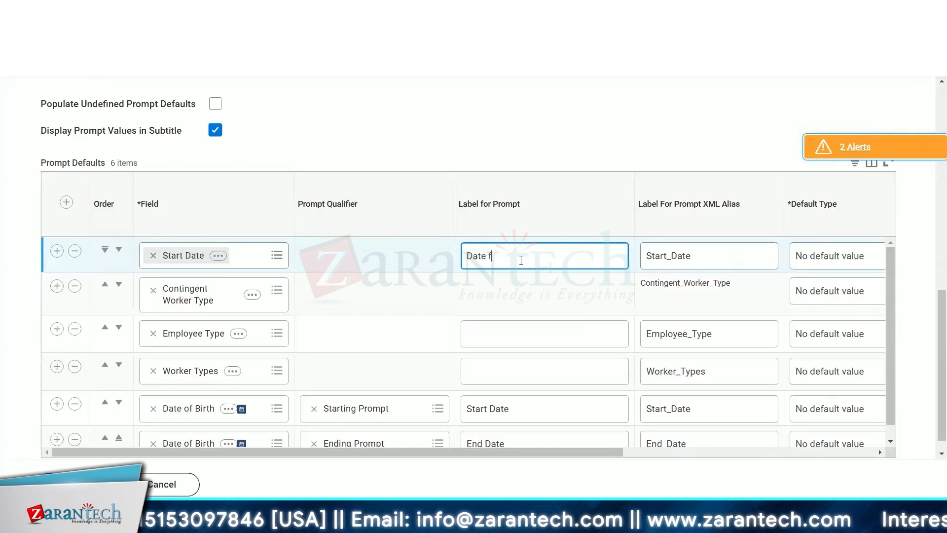
type("or base pay ")
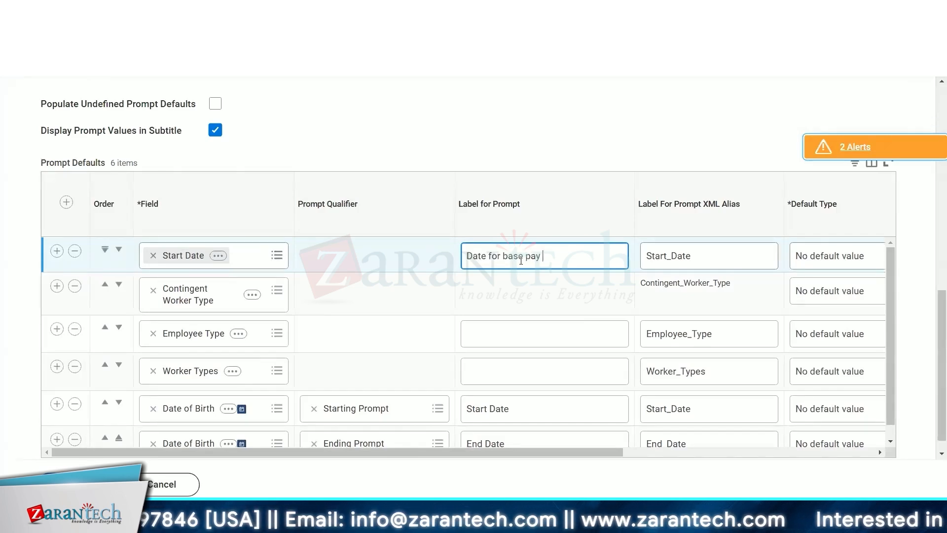
type("look up")
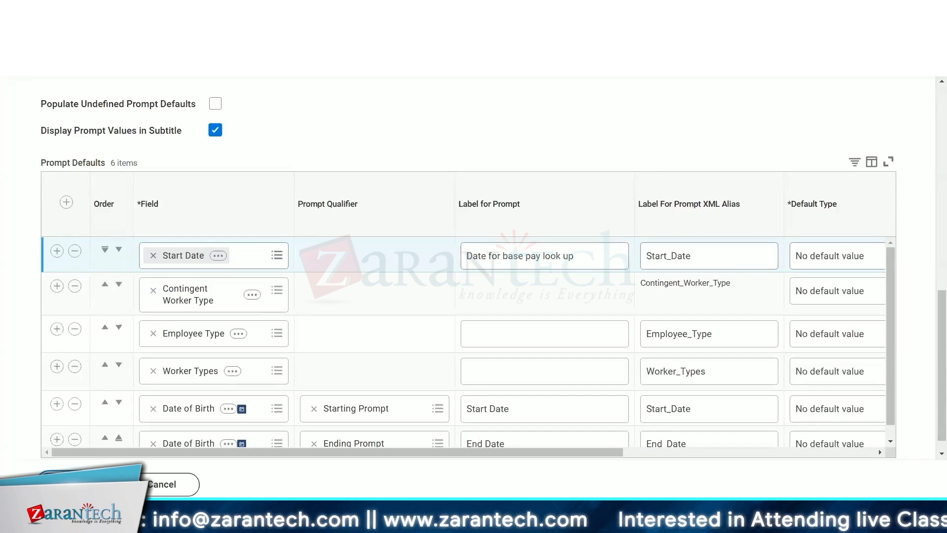
- Open and review the list of errors and alerts on the report definition
left_click(406, 374)
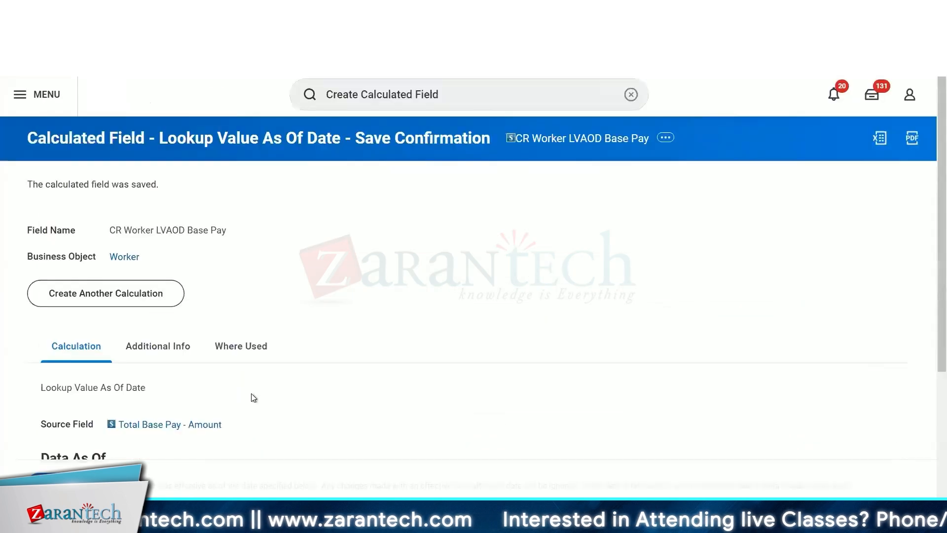
scroll(250, 397, "down", 4)
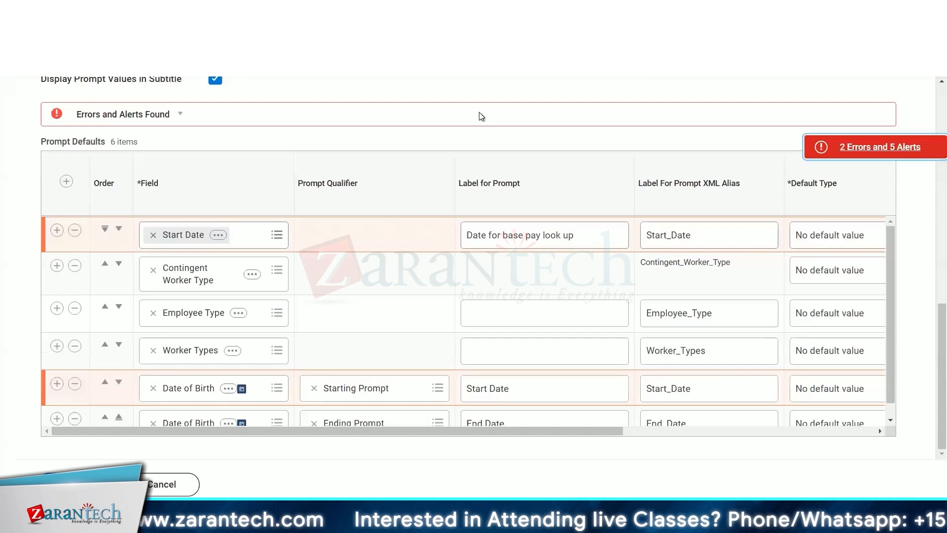
left_click(840, 150)
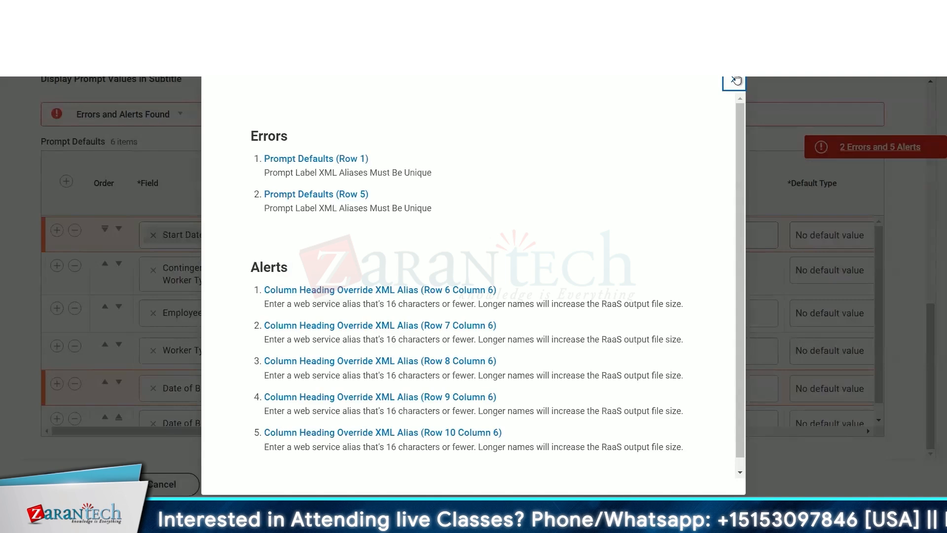
left_click(585, 341)
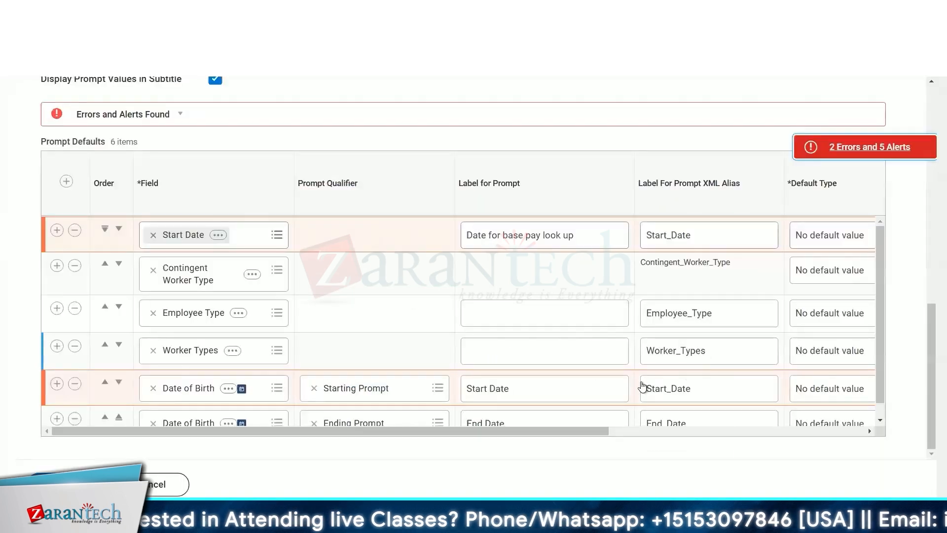
- Set the Start Date prompt's XML alias to LVAOD_Start_Date
left_click(701, 245)
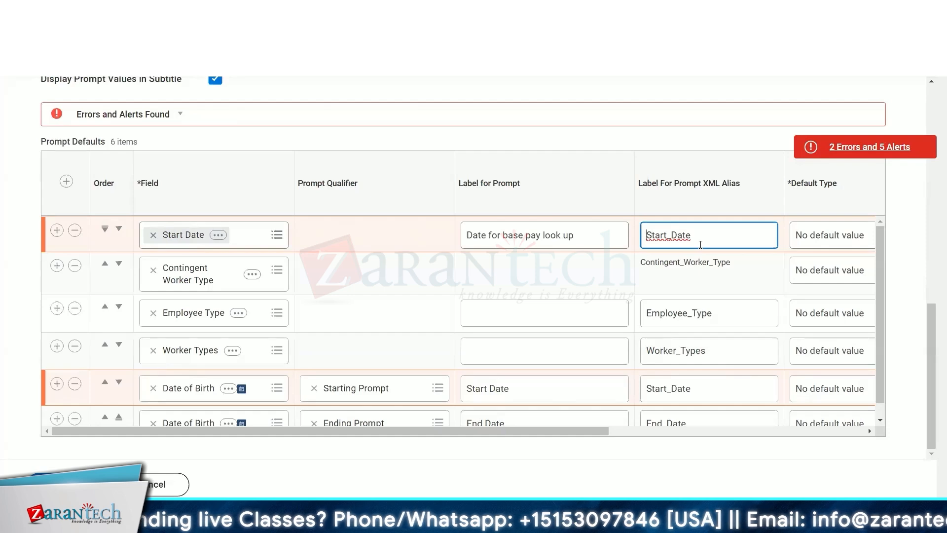
type("LV")
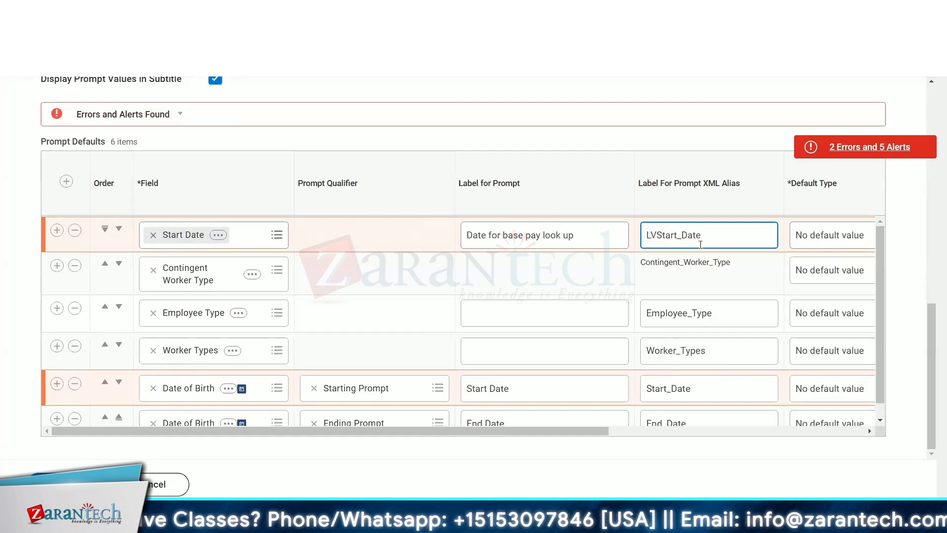
type("AOD")
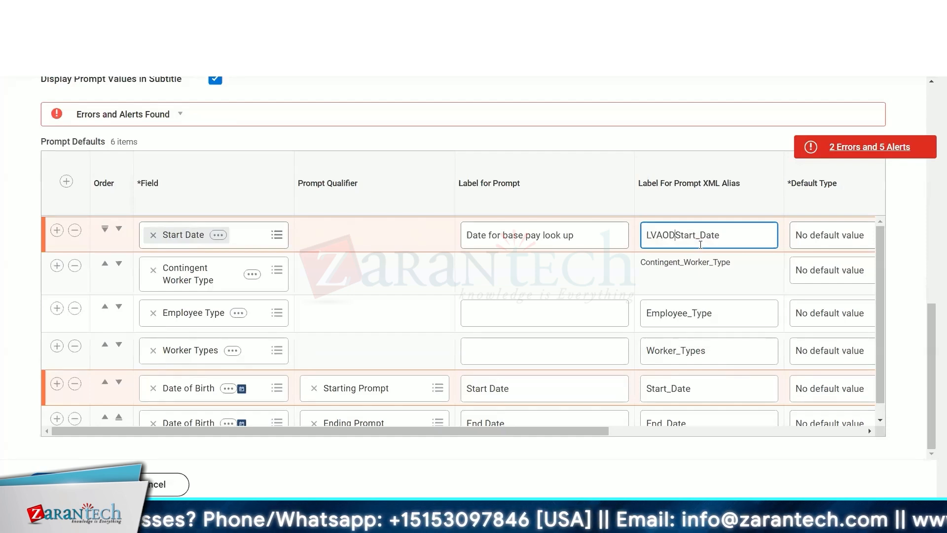
type("_")
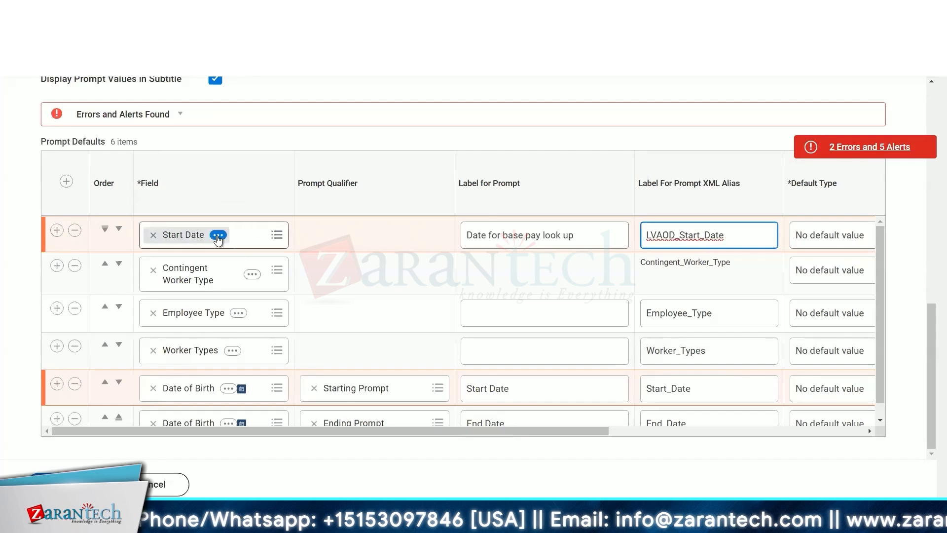
- Review the Start Date parameter details and the report's date of birth filter conditions
left_click(218, 235)
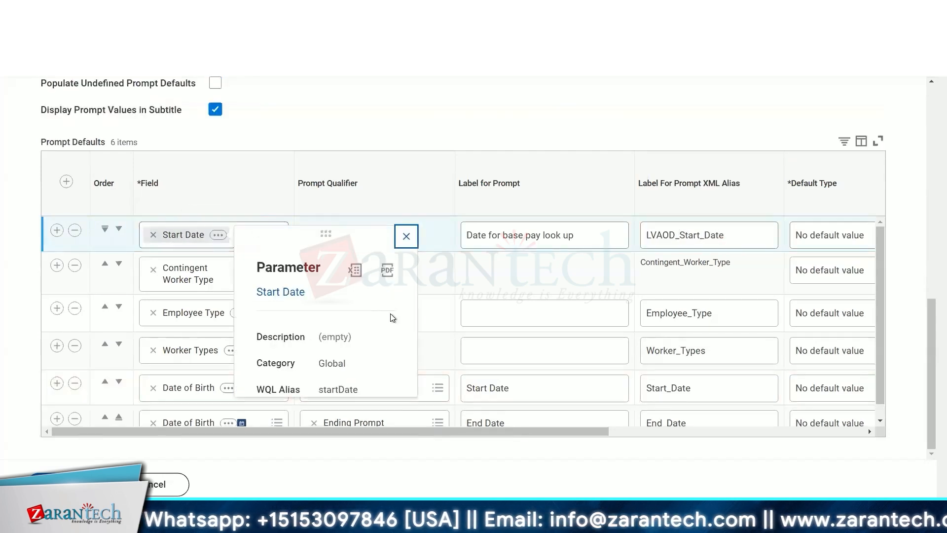
left_click(436, 274)
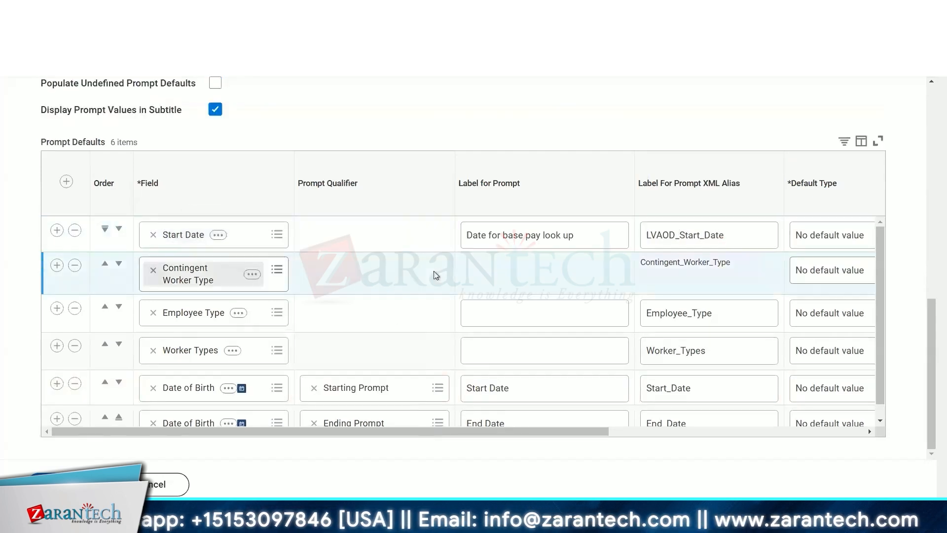
scroll(428, 316, "down", 1)
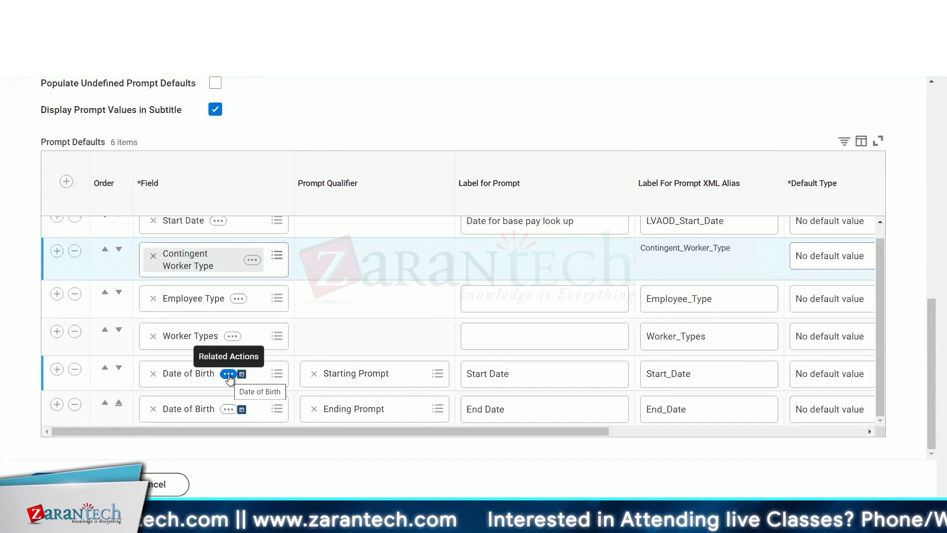
scroll(332, 309, "up", 1)
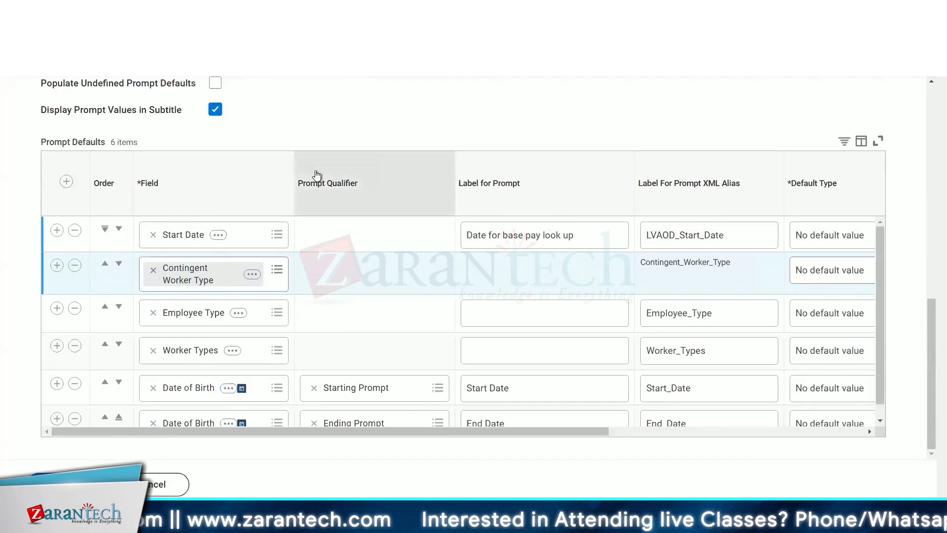
scroll(454, 90, "up", 5)
left_click(165, 251)
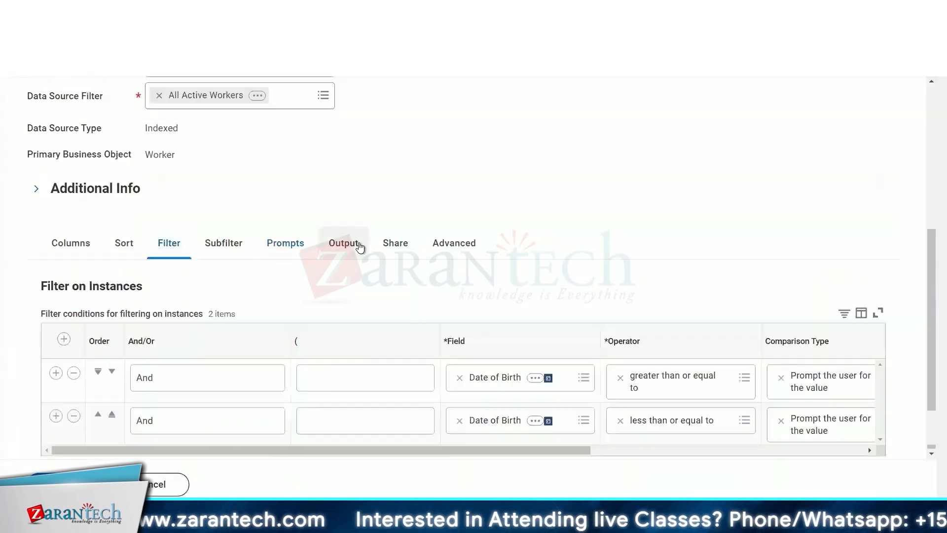
scroll(360, 247, "down", 3)
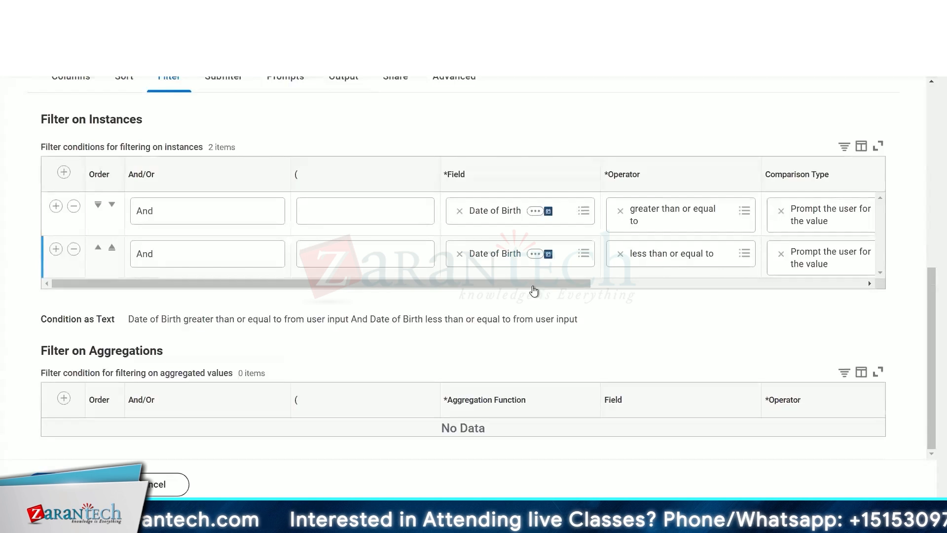
left_click_drag(532, 285, 790, 296)
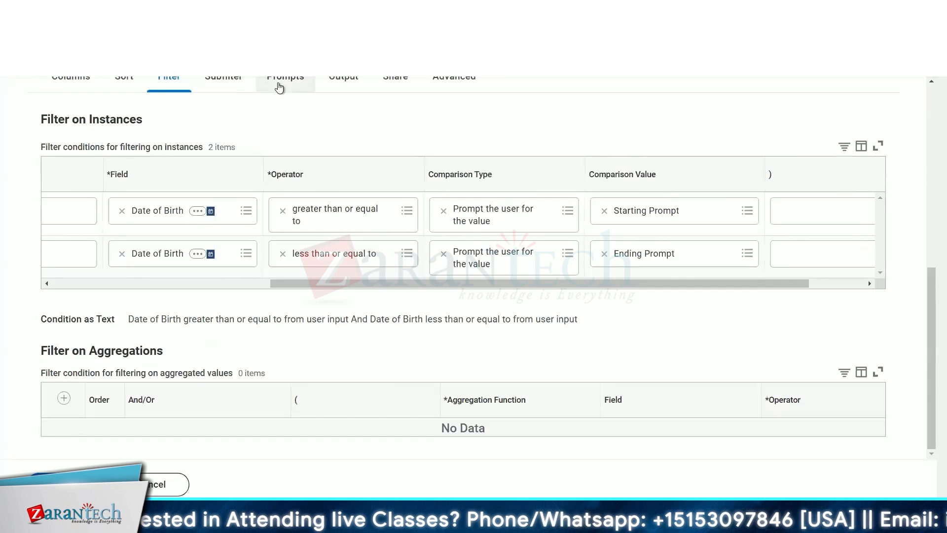
scroll(345, 326, "down", 3)
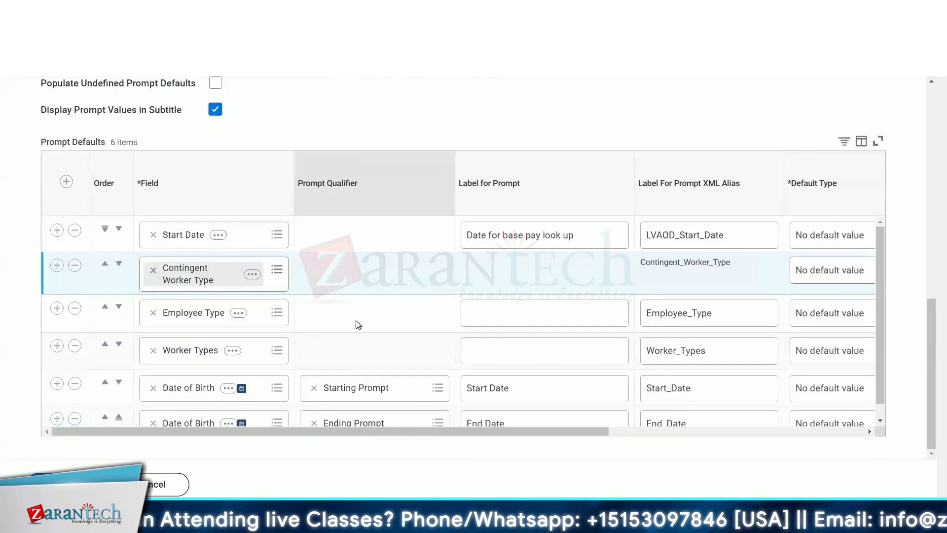
scroll(412, 317, "down", 1)
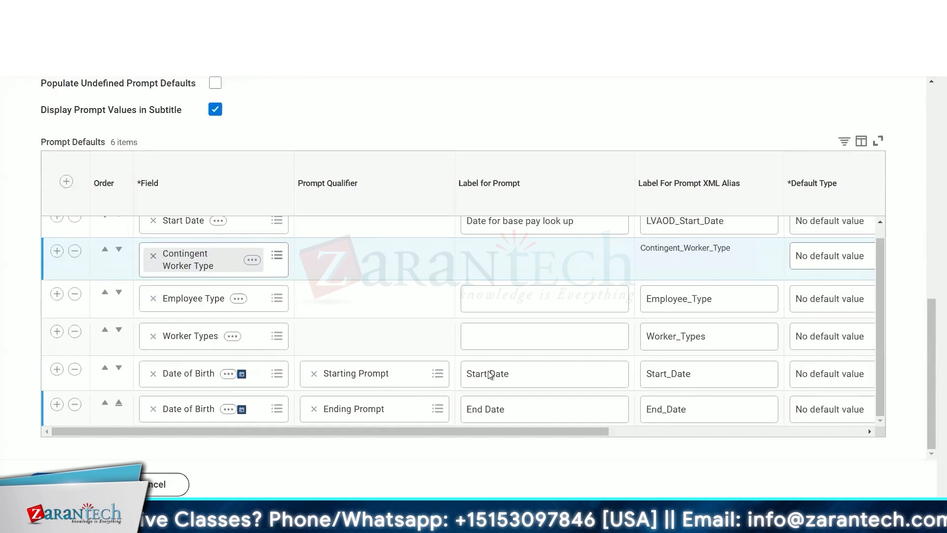
scroll(355, 123, "up", 5)
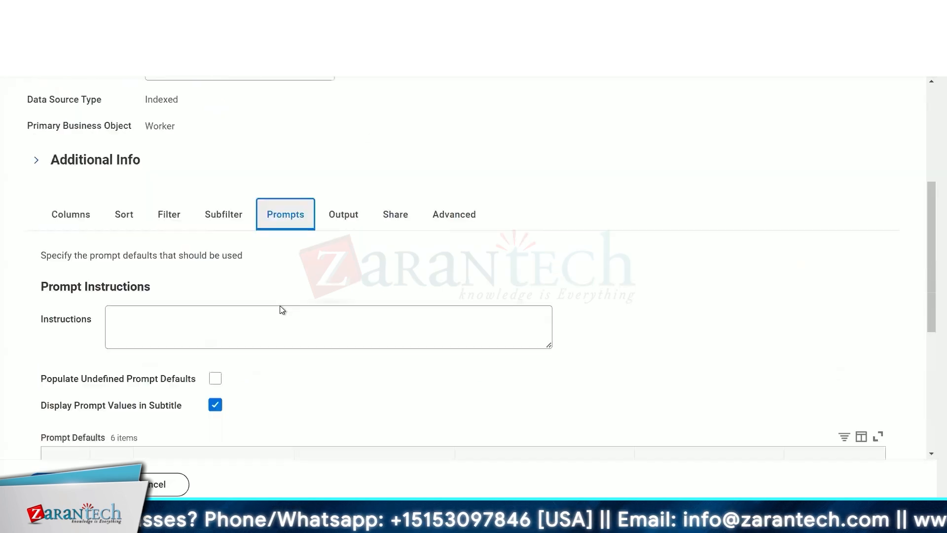
- Check the calculated field's source field and effective date settings
left_click(171, 220)
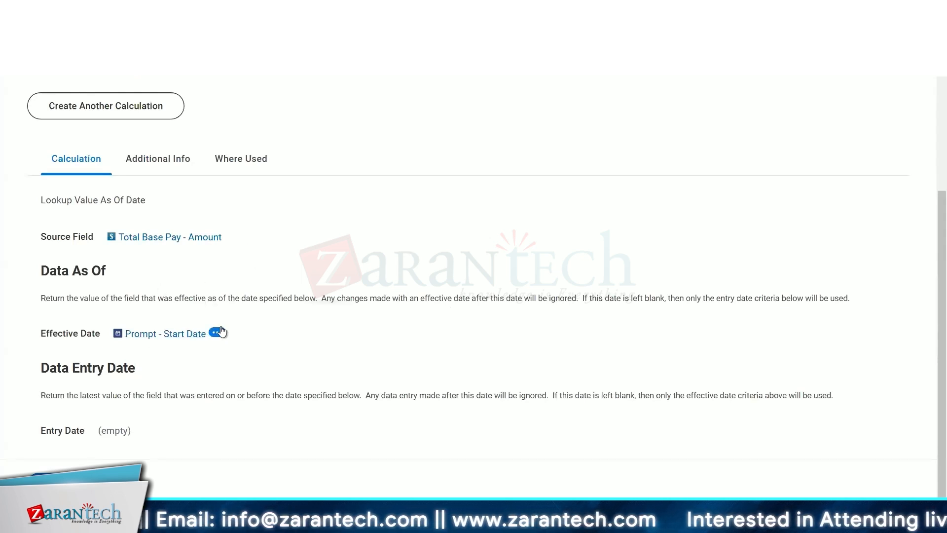
mouse_move(220, 339)
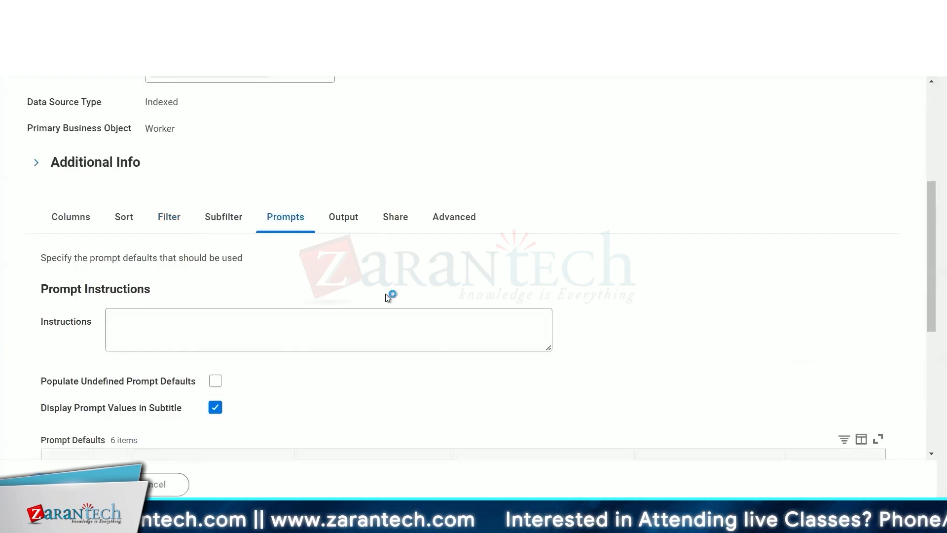
scroll(389, 296, "up", 5)
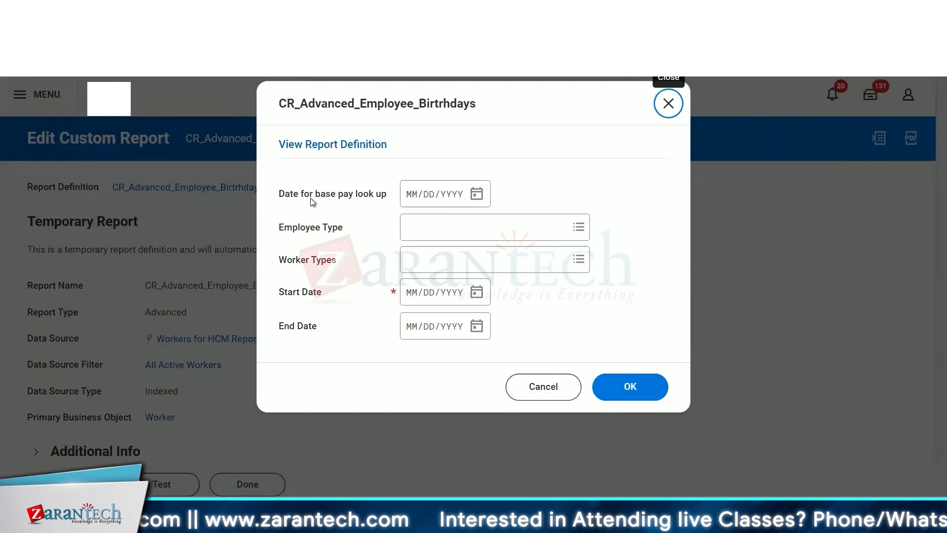
- Test the report with base pay lookup date 12/31/2024, Start Date 01/01/1900 and End Date 01/29/2025
left_click_drag(279, 194, 325, 194)
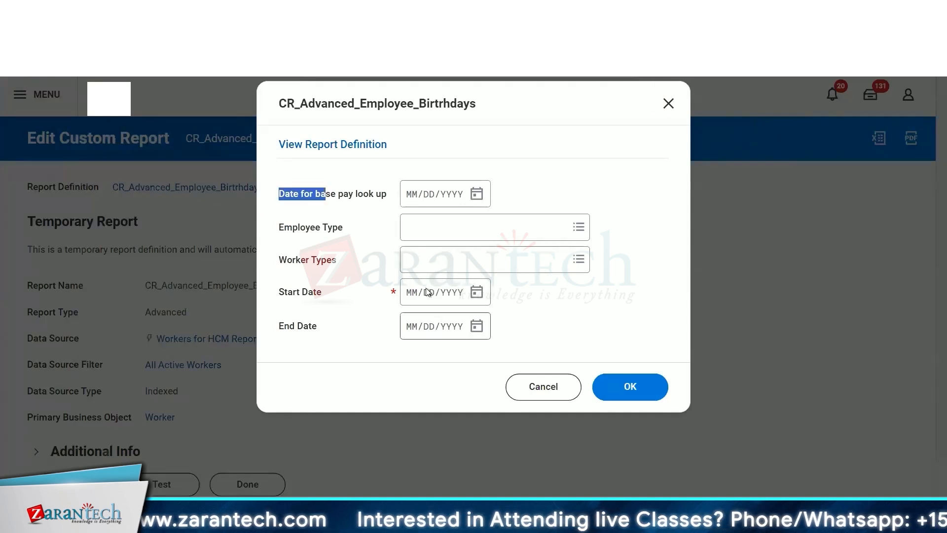
left_click(409, 292)
type("01011900")
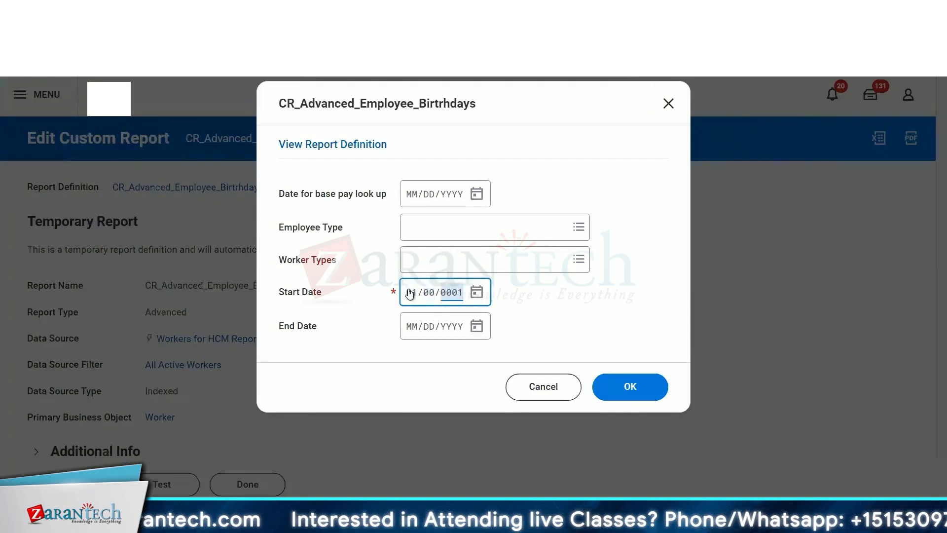
left_click(477, 327)
left_click(617, 474)
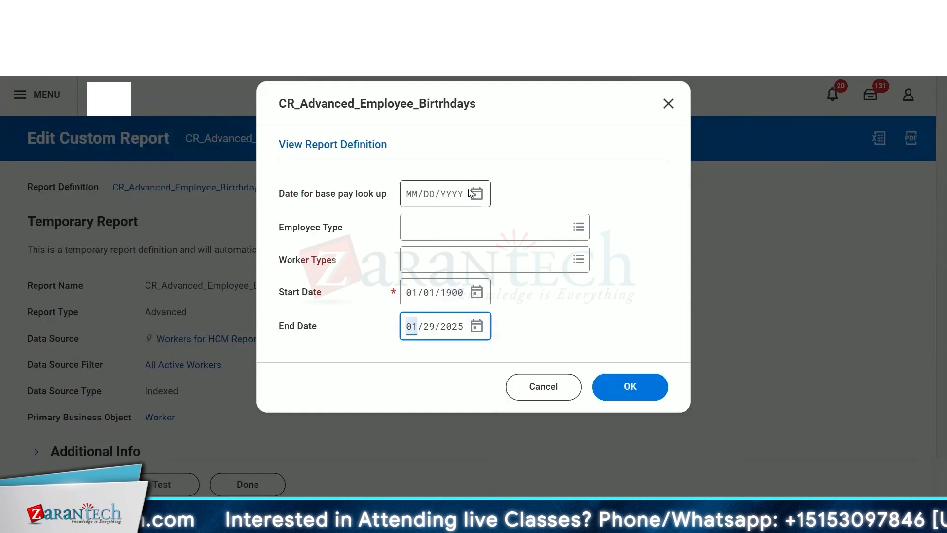
left_click(477, 194)
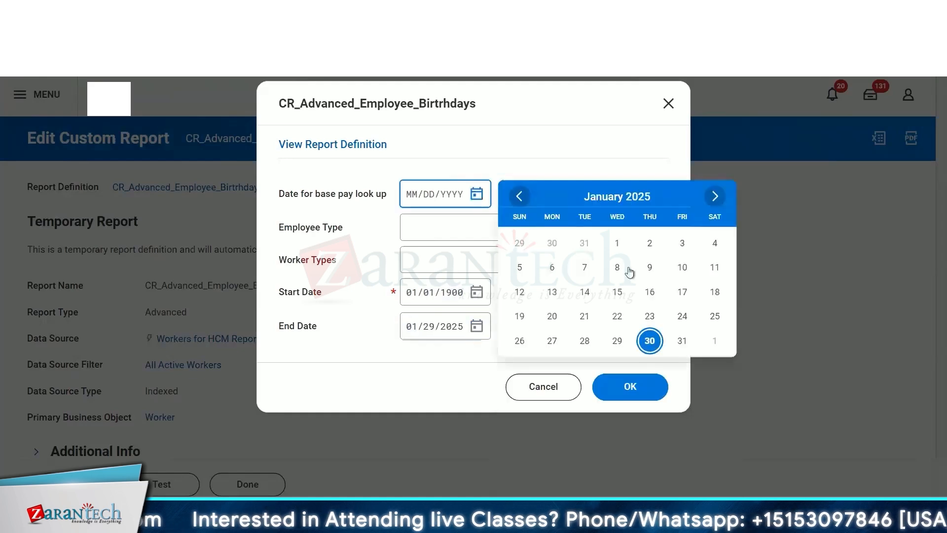
left_click(584, 247)
left_click(624, 388)
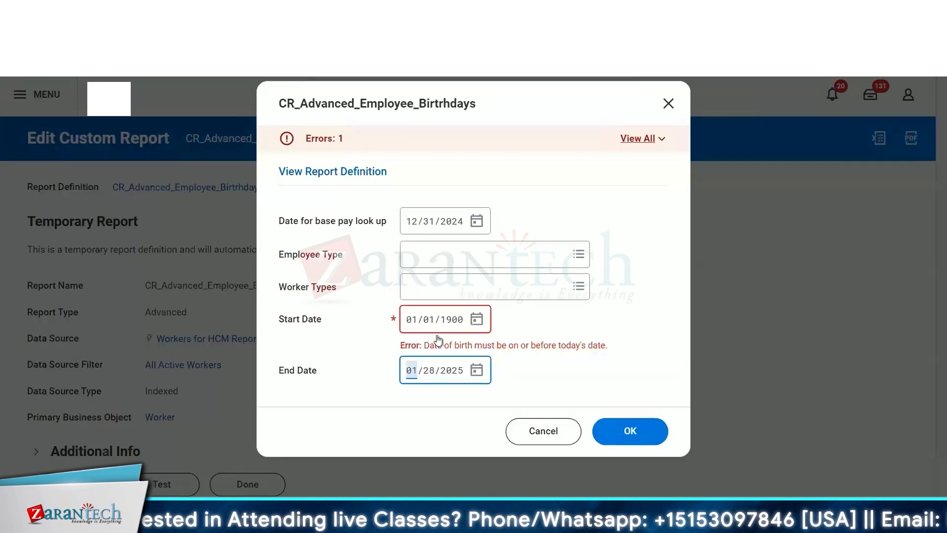
- Change the Start Date prompt to 01/01/2000 and submit the prompts again
left_click(641, 387)
left_click(412, 323)
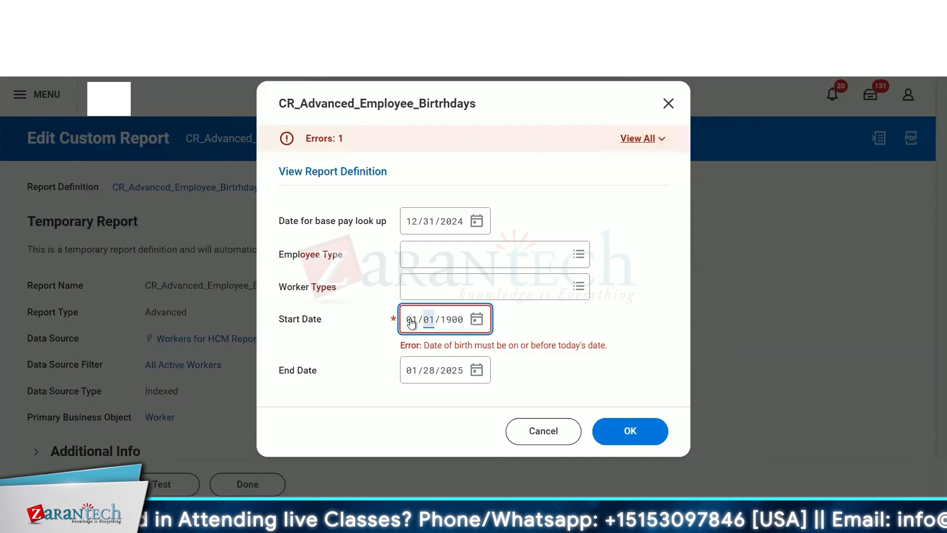
key("Right")
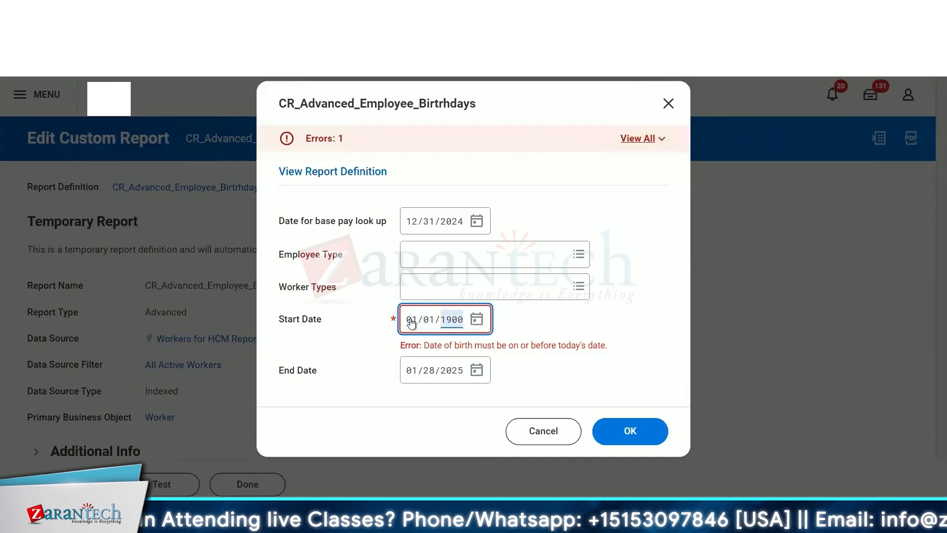
left_click(630, 432)
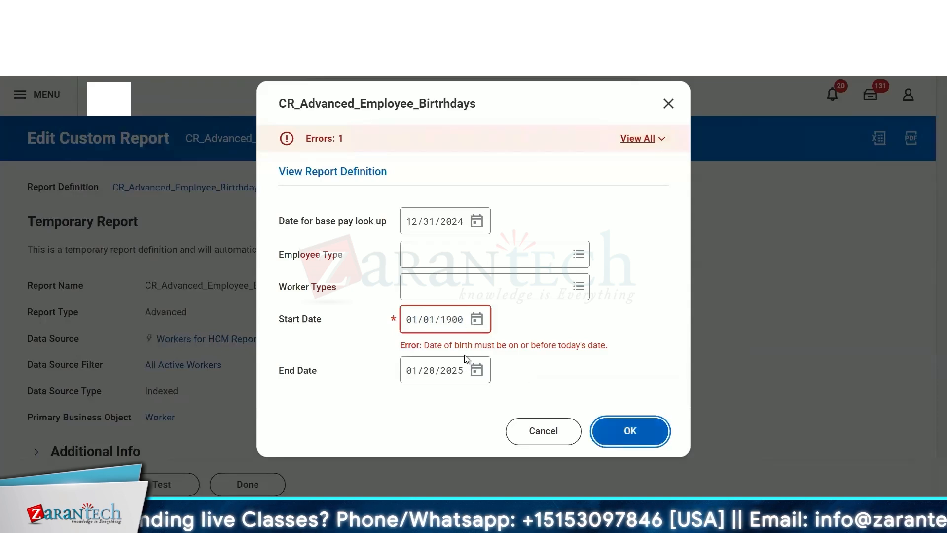
left_click_drag(465, 346, 586, 358)
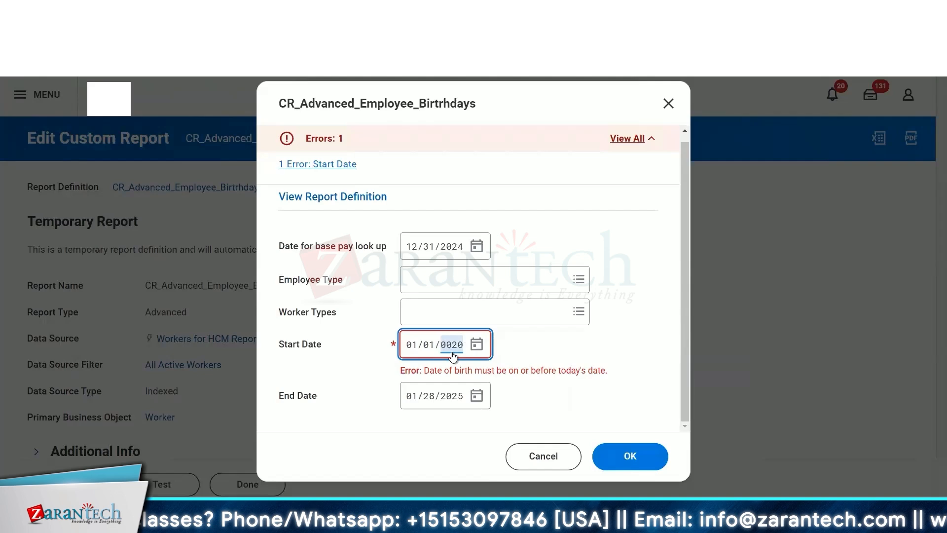
type("000")
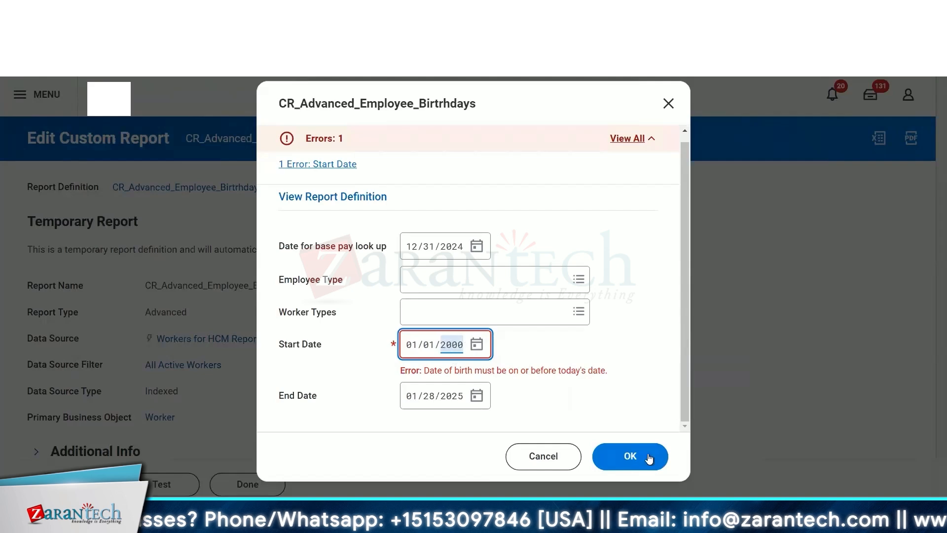
left_click(647, 454)
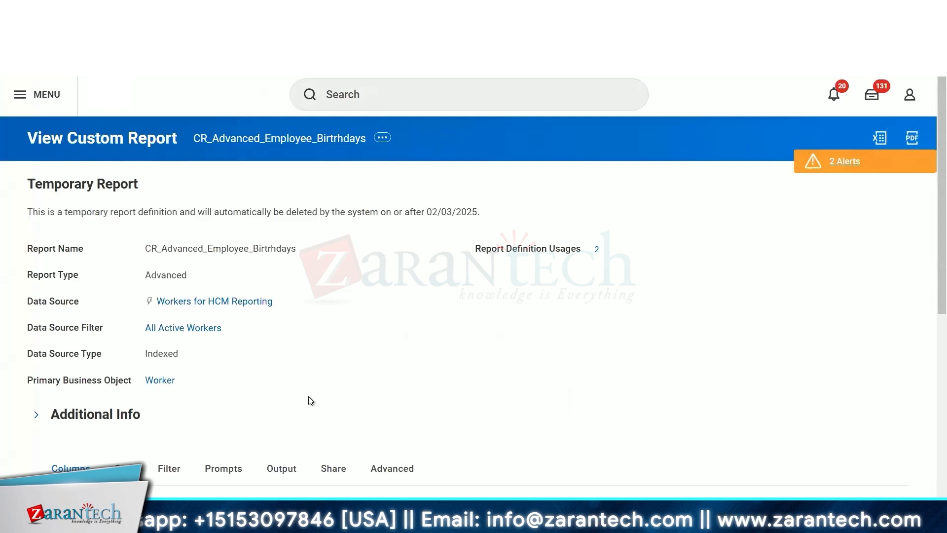
- Review the report definition's prompt defaults and date of birth filter conditions
scroll(273, 395, "down", 5)
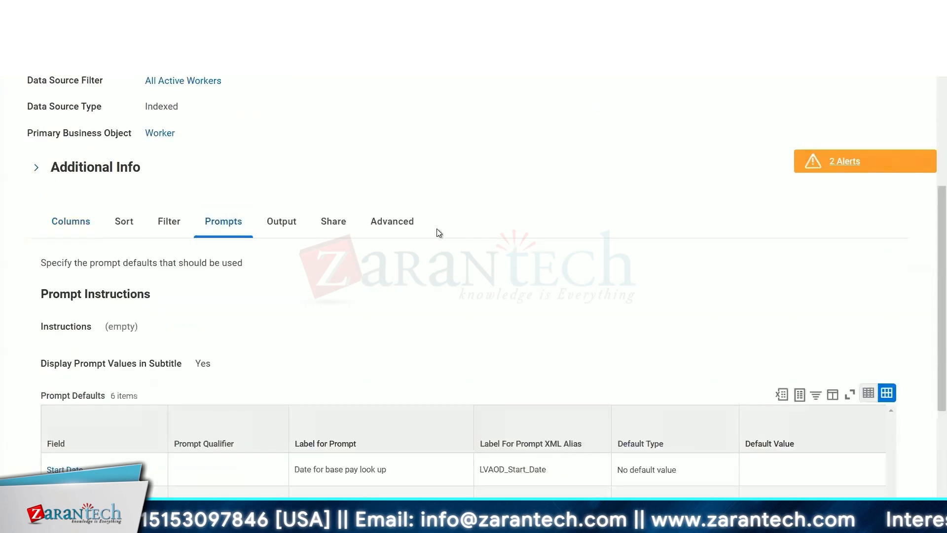
scroll(437, 229, "down", 4)
scroll(526, 384, "up", 2)
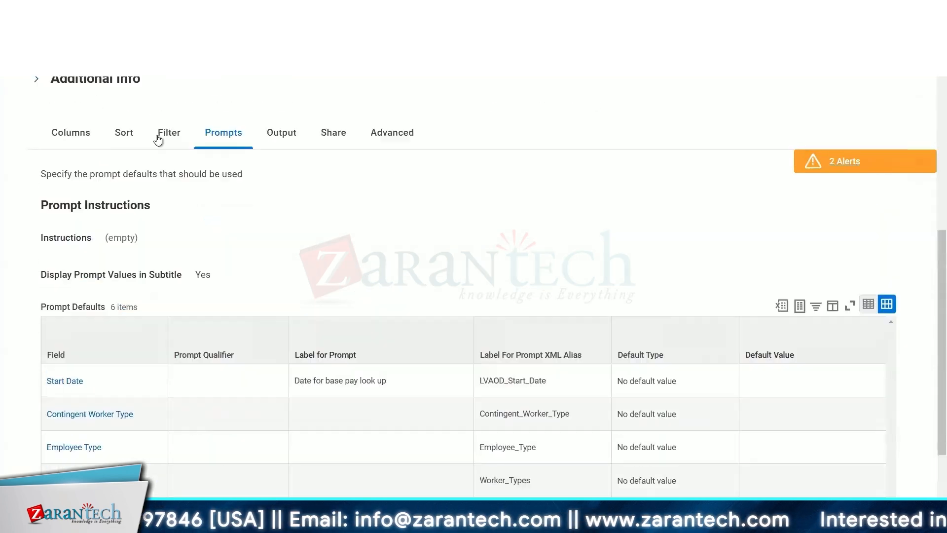
left_click(167, 132)
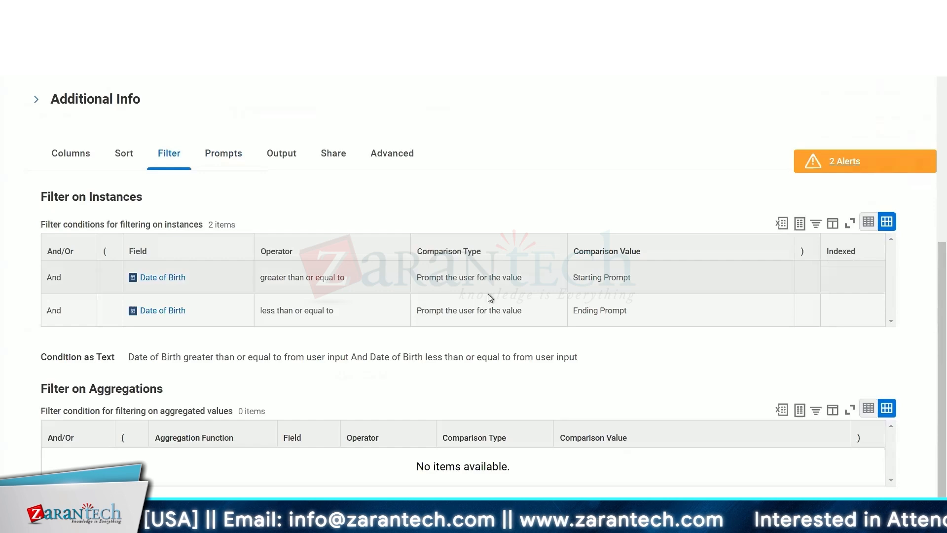
left_click(213, 153)
scroll(469, 297, "down", 3)
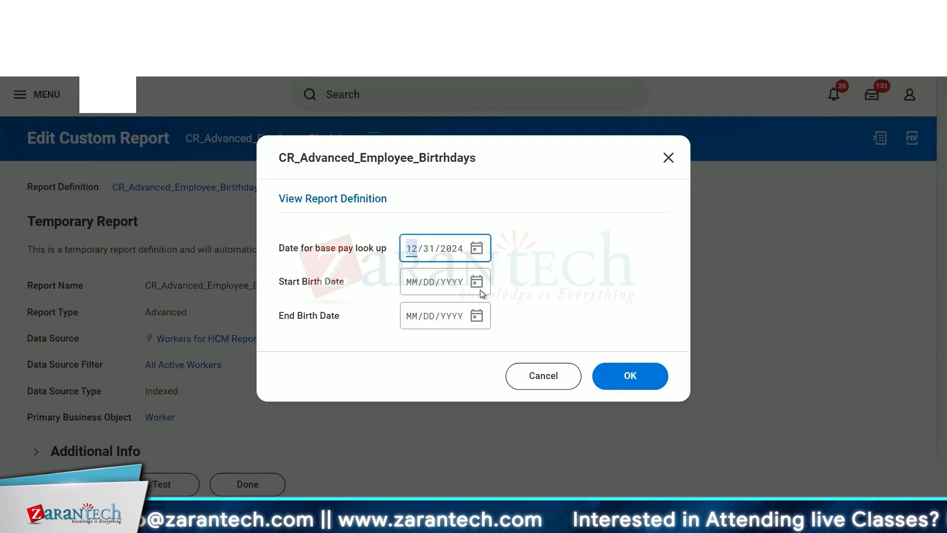
- Test the report again with Start Birth Date 01/01/1900 and End Birth Date 01/29/2025
left_click(478, 284)
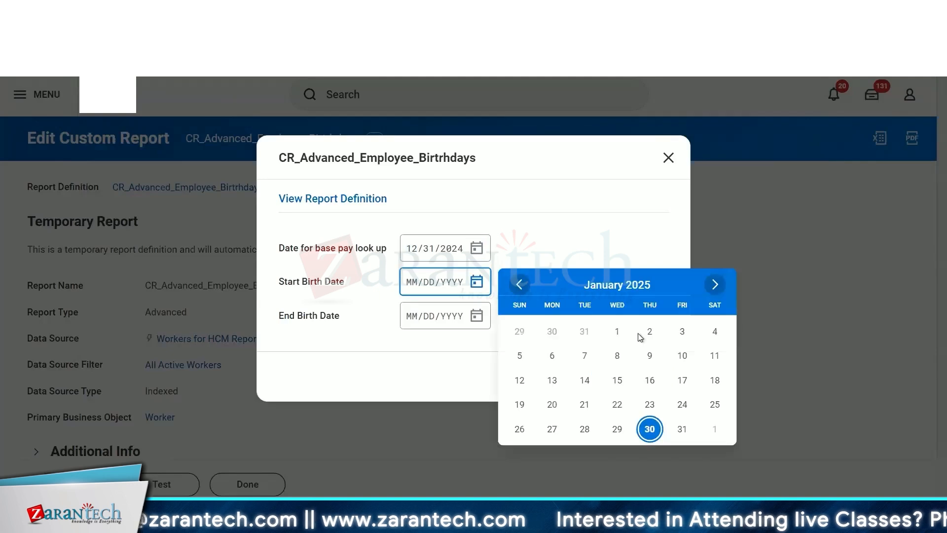
left_click(410, 289)
type("01/01/")
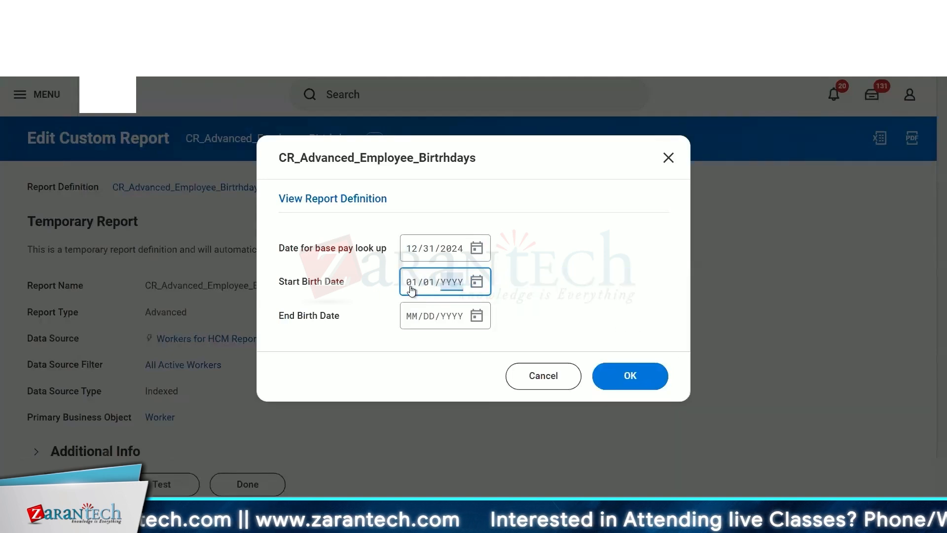
type("1900")
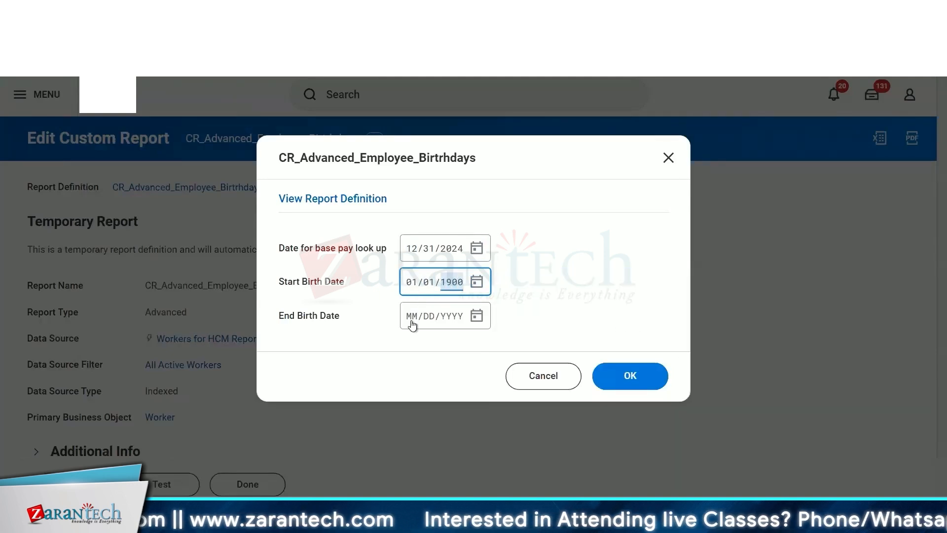
left_click(413, 327)
type("01011900")
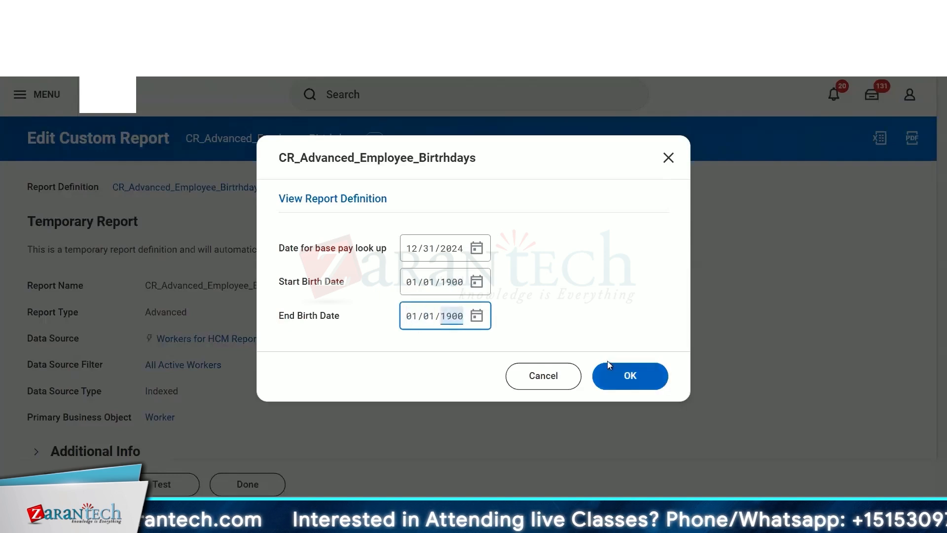
left_click(478, 321)
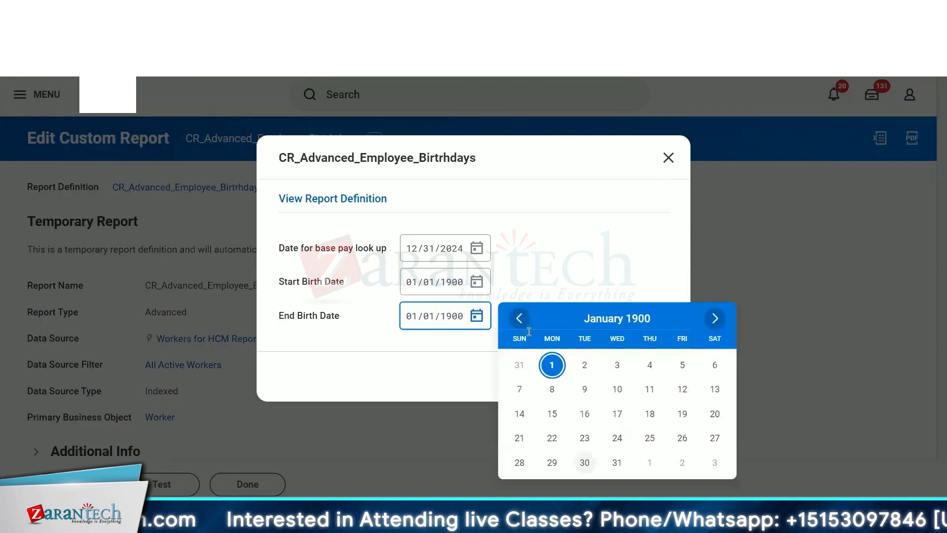
left_click(451, 322)
key("BackSpace")
key("BackSpace")
key("BackSpace")
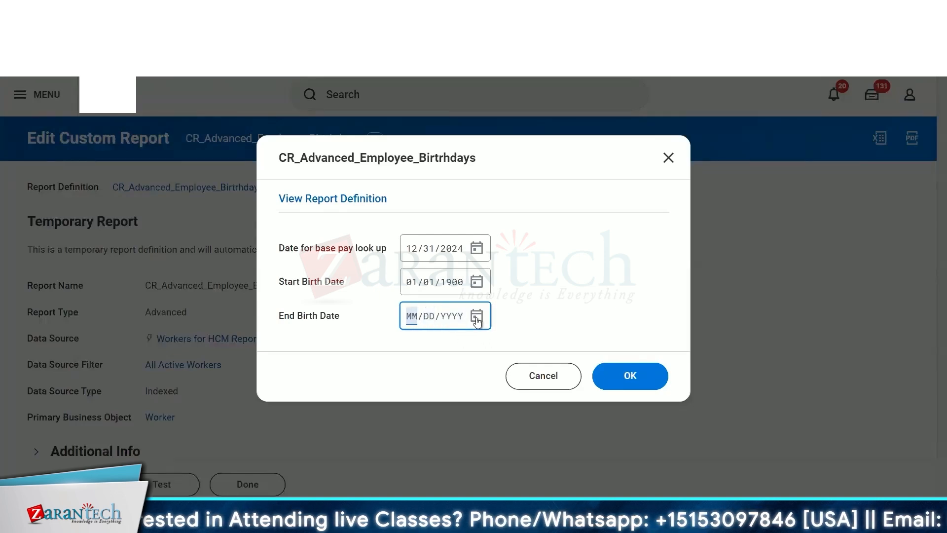
left_click(477, 317)
left_click(641, 462)
left_click(640, 371)
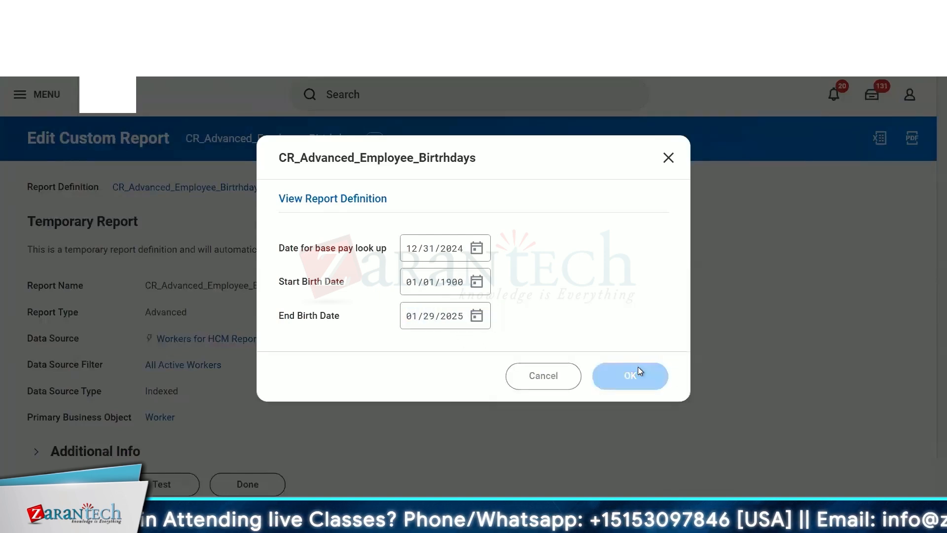
- Set the Start Birth Date to 01/29/2025 and run the report
left_click_drag(614, 334, 439, 331)
left_click(476, 309)
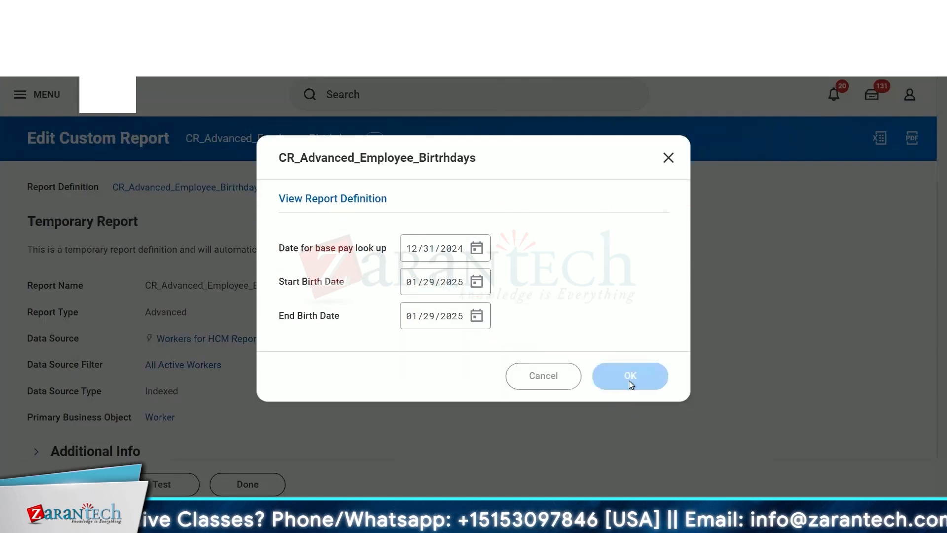
left_click(628, 383)
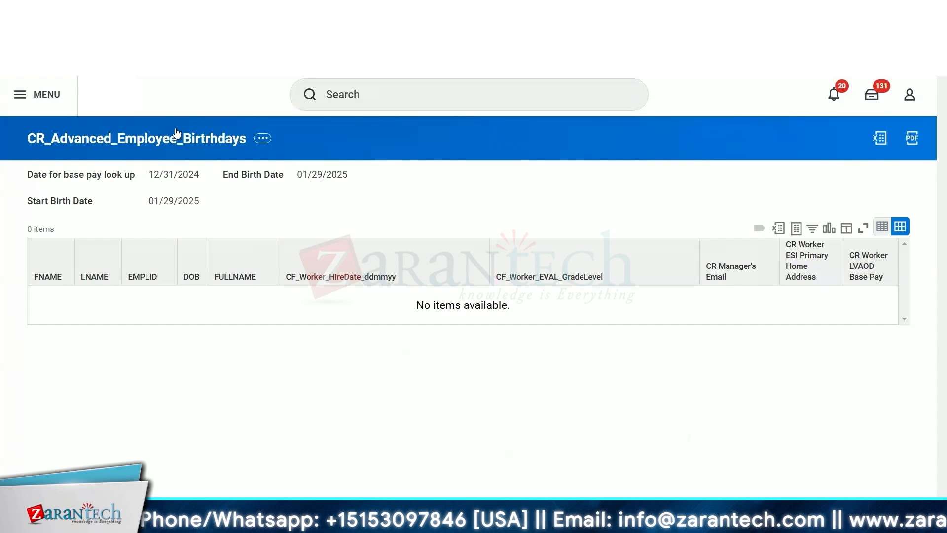
- Return to the report definition and review its list of columns
left_click(158, 139)
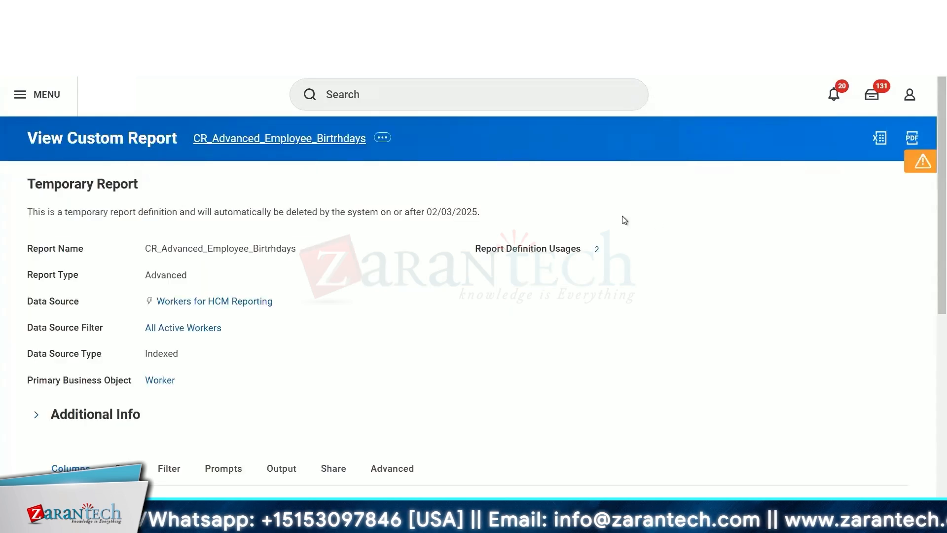
scroll(428, 380, "down", 7)
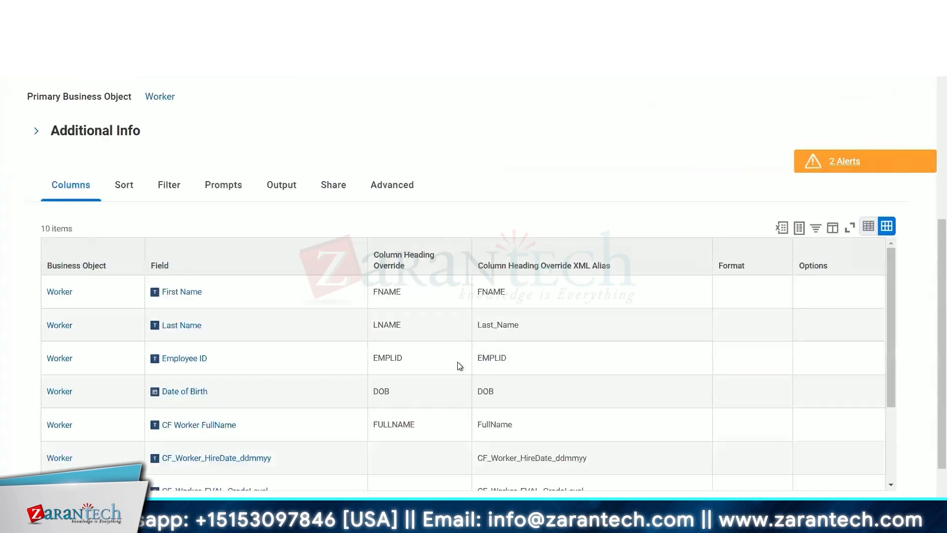
scroll(543, 320, "down", 3)
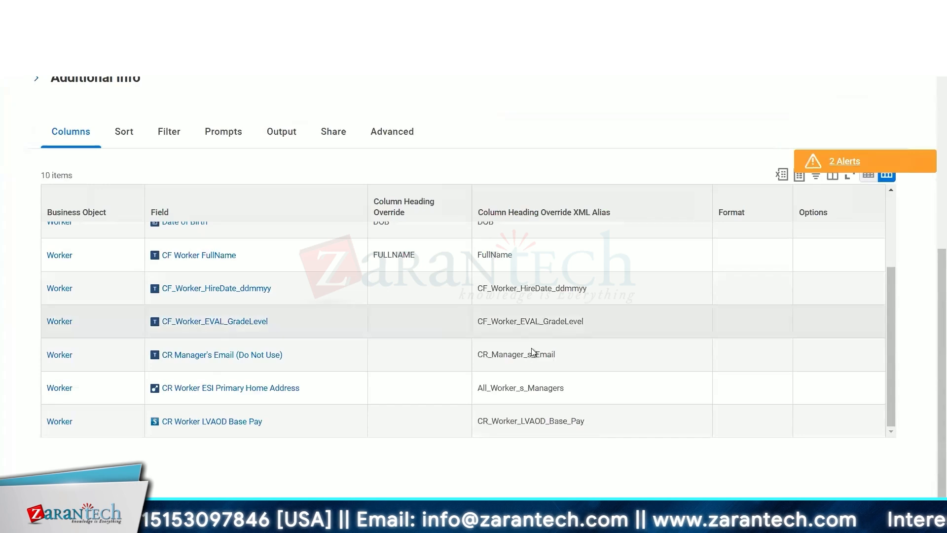
scroll(533, 352, "up", 3)
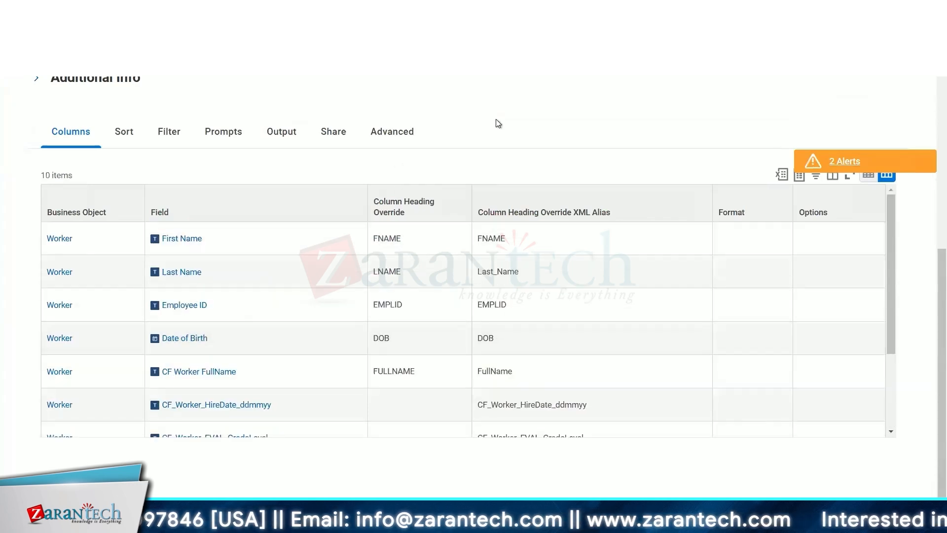
scroll(496, 119, "up", 7)
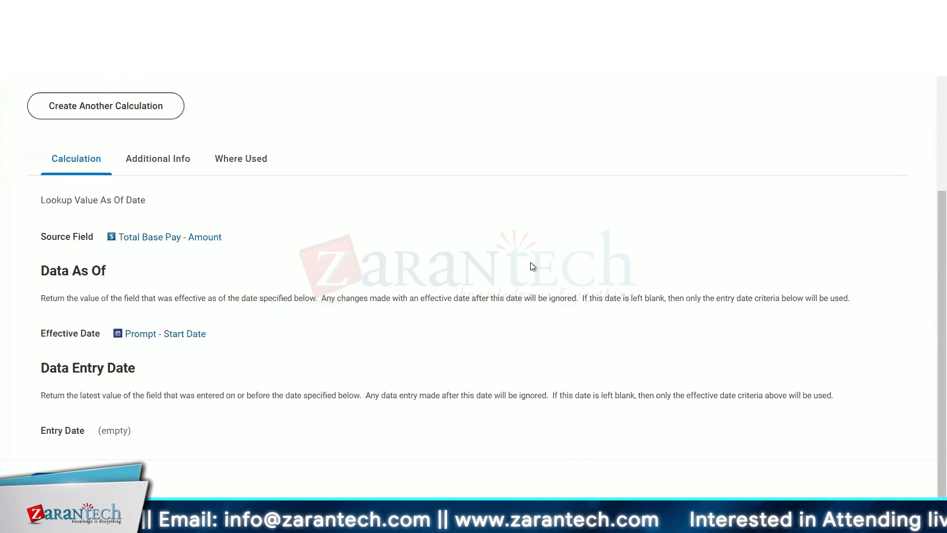
- Review the CR Worker LVAOD Base Pay calculated field's lookup source and effective date prompt
scroll(553, 241, "up", 4)
scroll(553, 241, "down", 3)
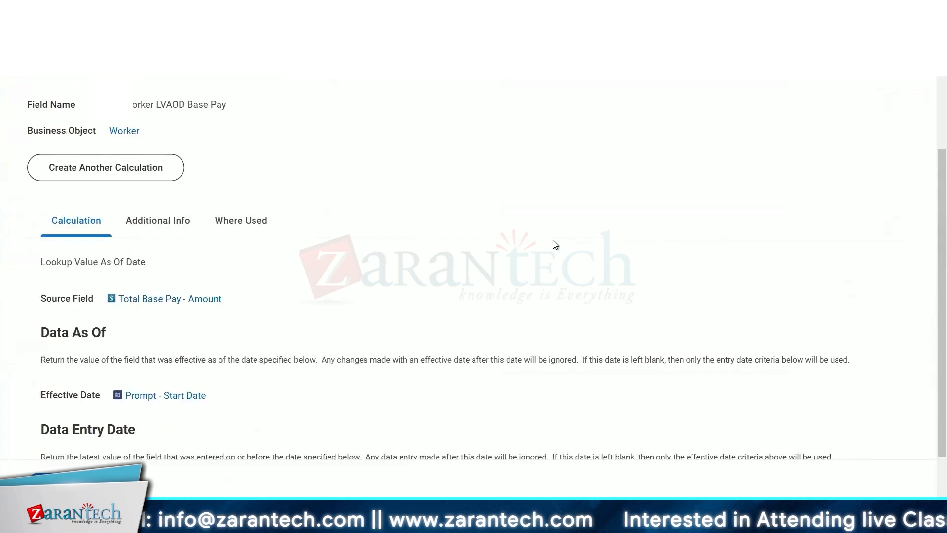
scroll(556, 245, "down", 1)
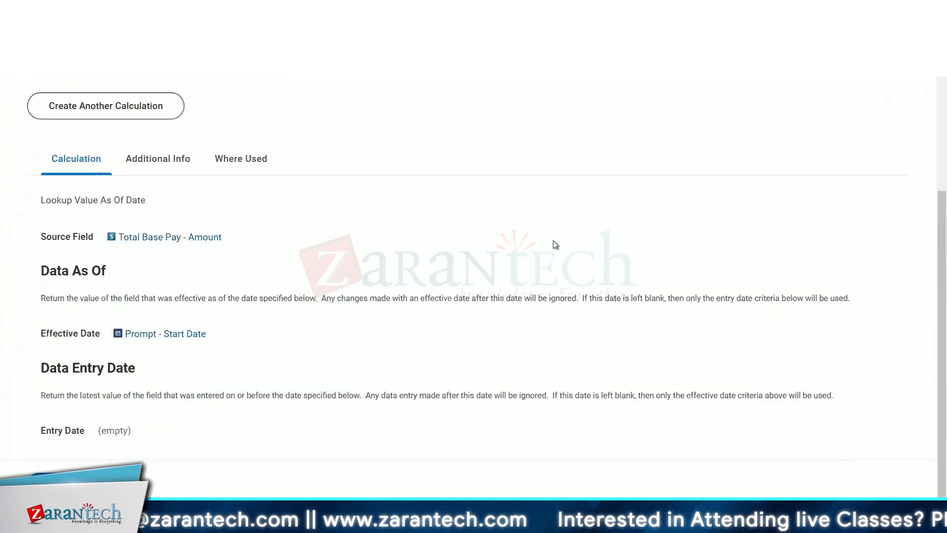
scroll(294, 209, "up", 1)
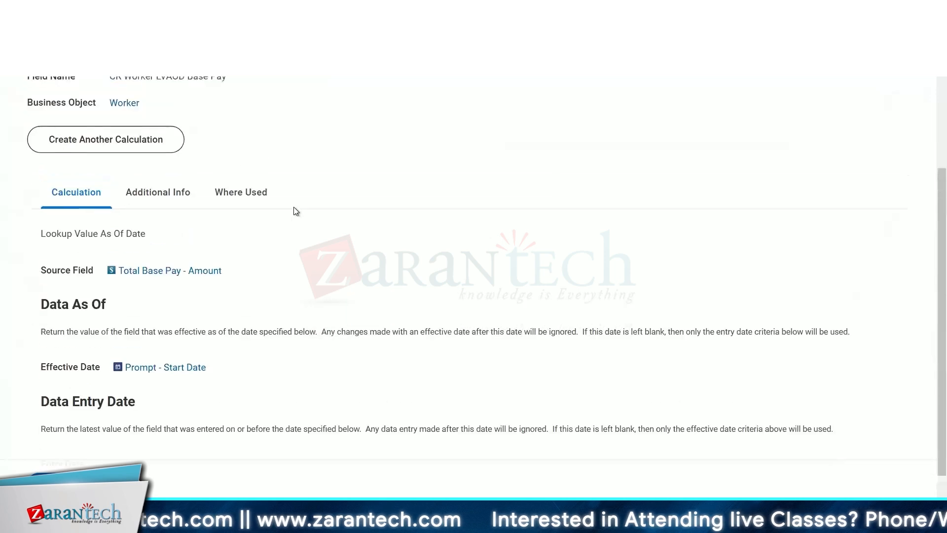
scroll(295, 211, "down", 1)
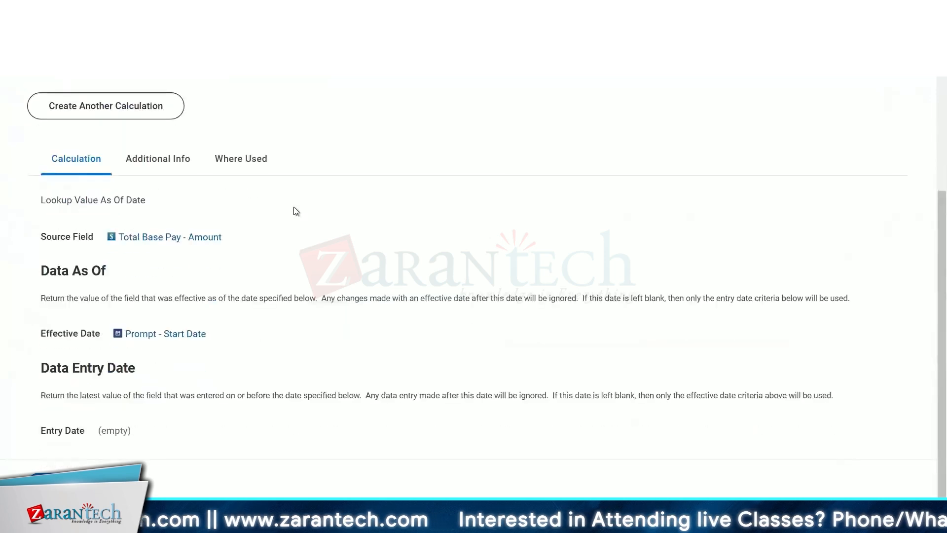
right_click(298, 296)
left_click(518, 151)
scroll(519, 152, "up", 5)
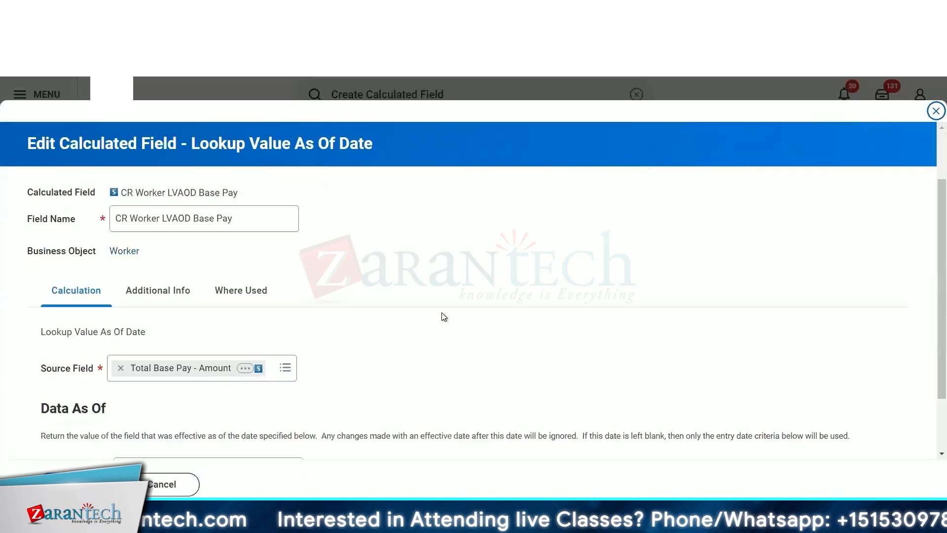
scroll(219, 266, "down", 3)
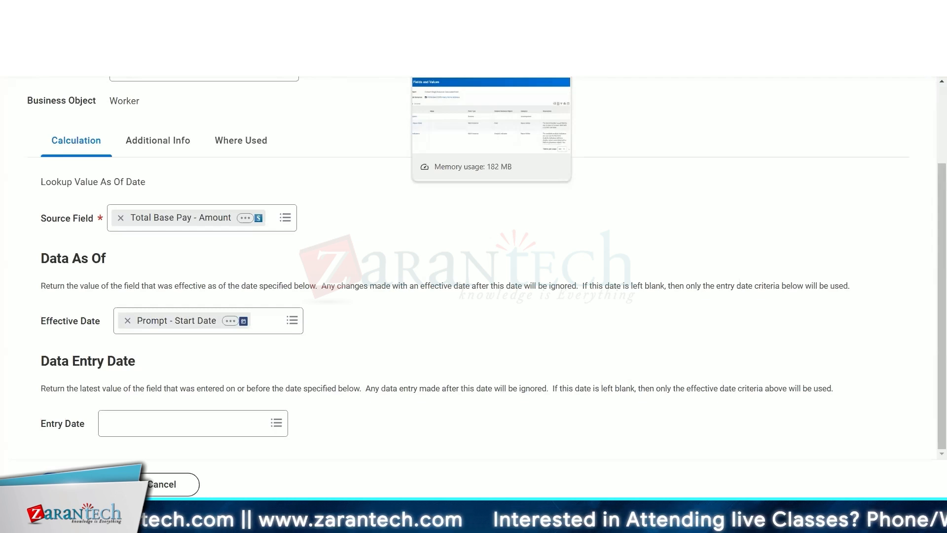
- Switch back to the custom report definition's tab
left_click(454, 12)
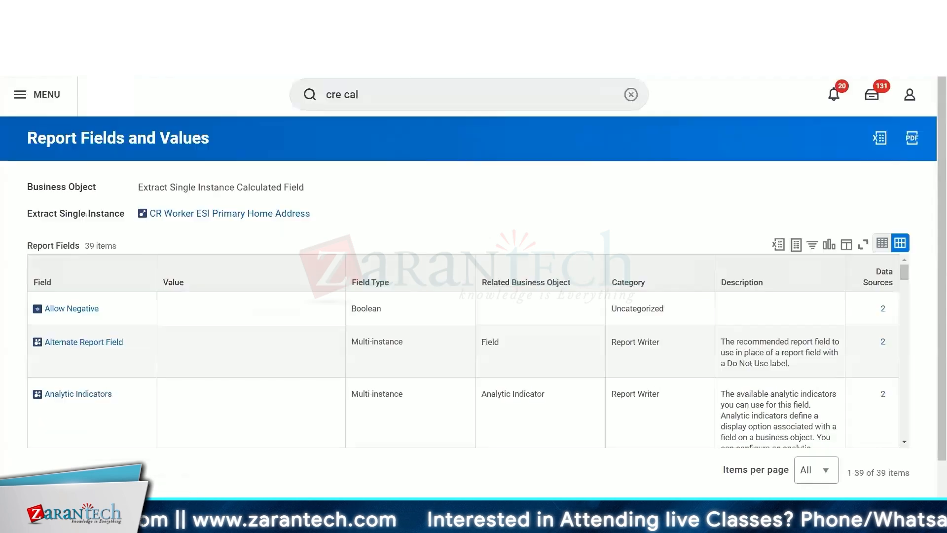
left_click(355, 12)
scroll(372, 231, "up", 4)
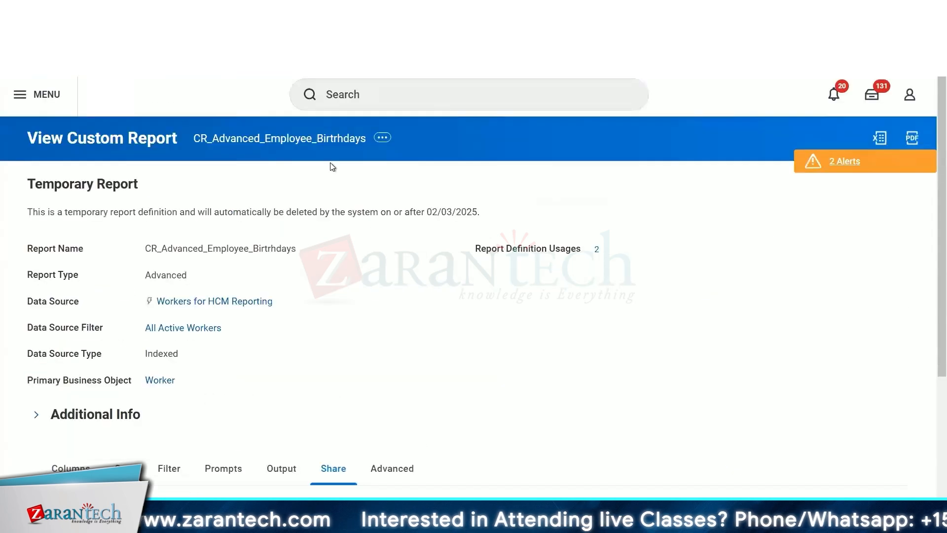
- Open the Request Compensation Change dialog from the worker's profile actions and close it
left_click(447, 96)
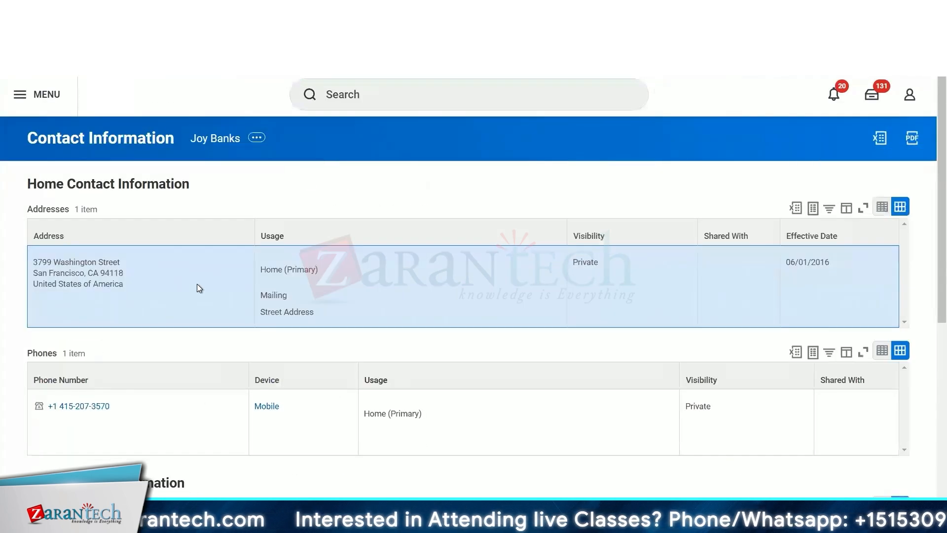
left_click(226, 140)
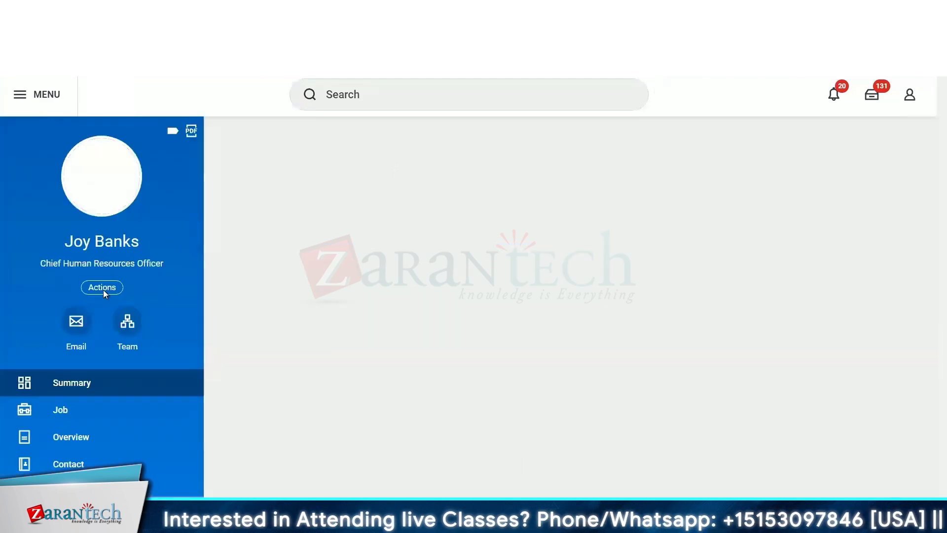
left_click(102, 288)
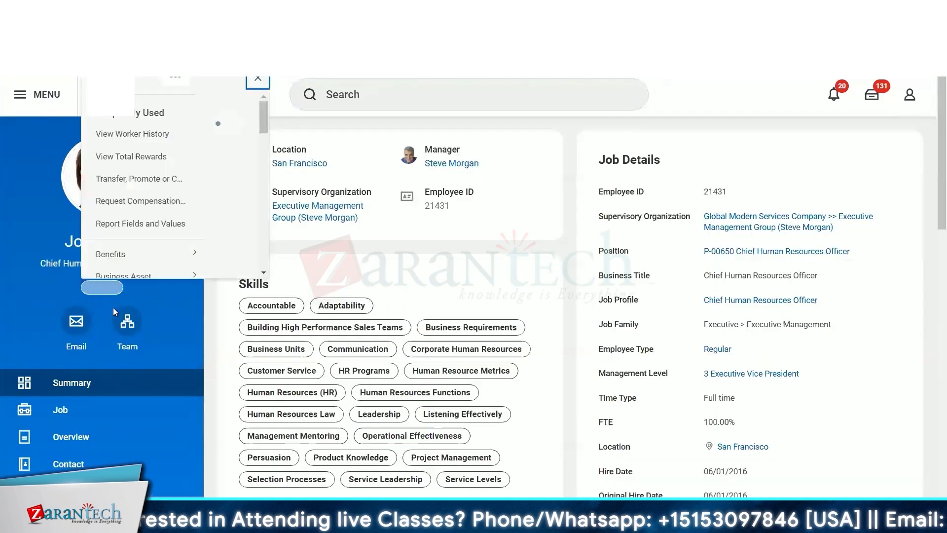
scroll(177, 212, "down", 3)
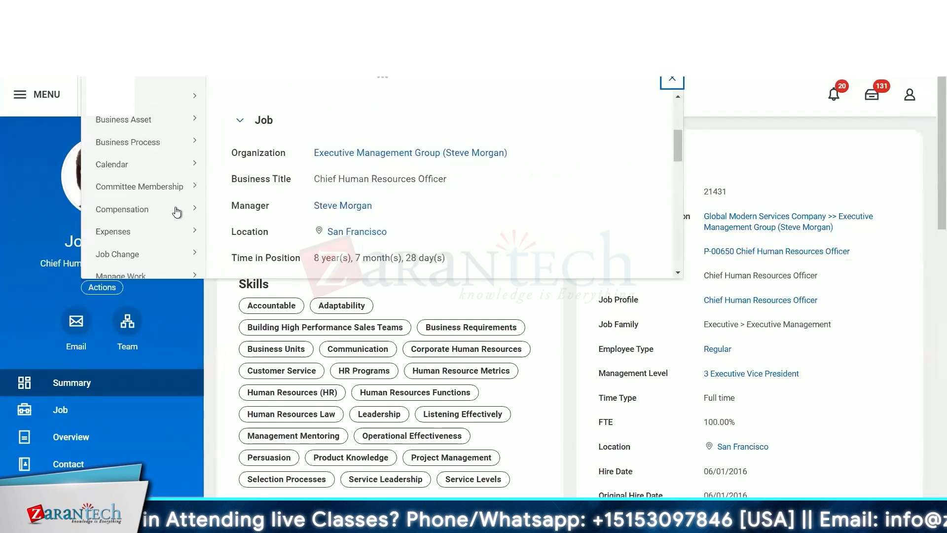
mouse_move(177, 209)
left_click(276, 249)
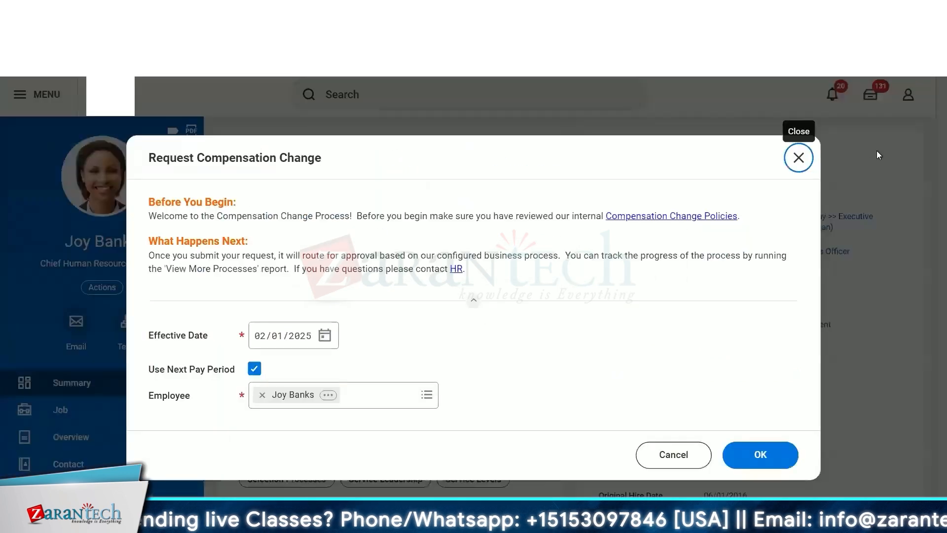
left_click(799, 157)
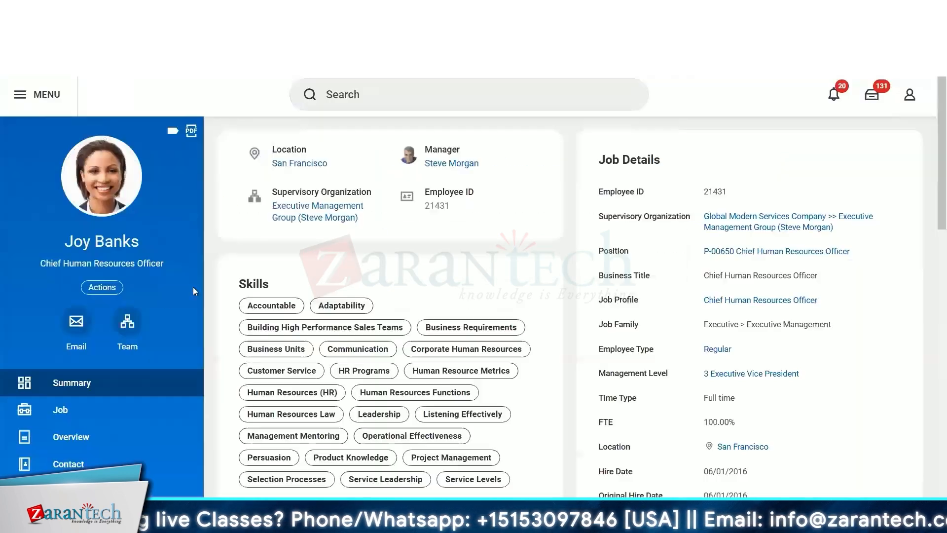
- Open View Worker History for the worker and filter the Effective Date column to is empty
left_click(108, 290)
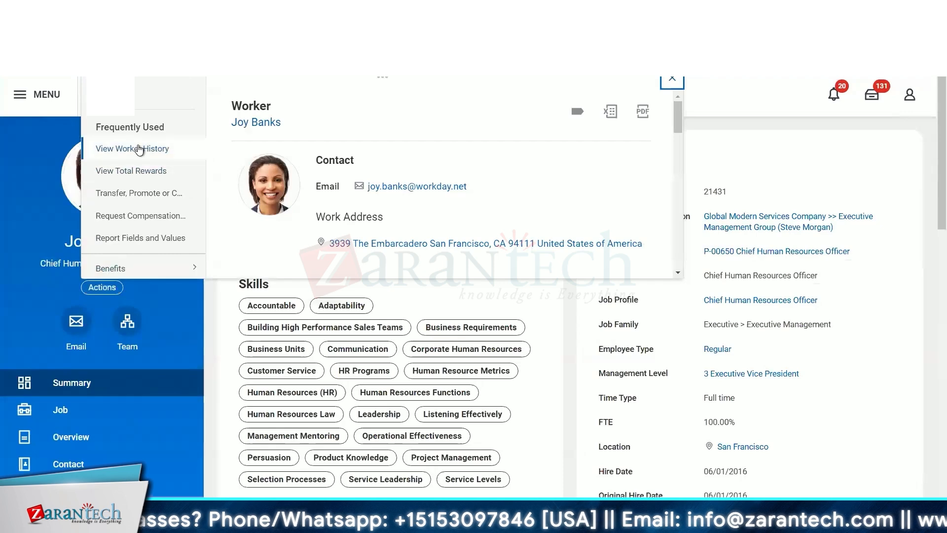
left_click(132, 148)
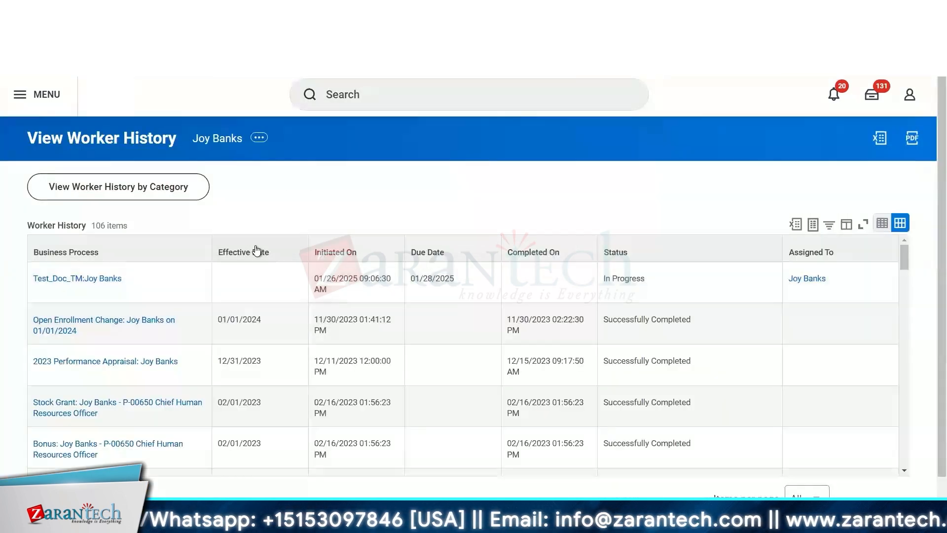
left_click(256, 251)
left_click(384, 197)
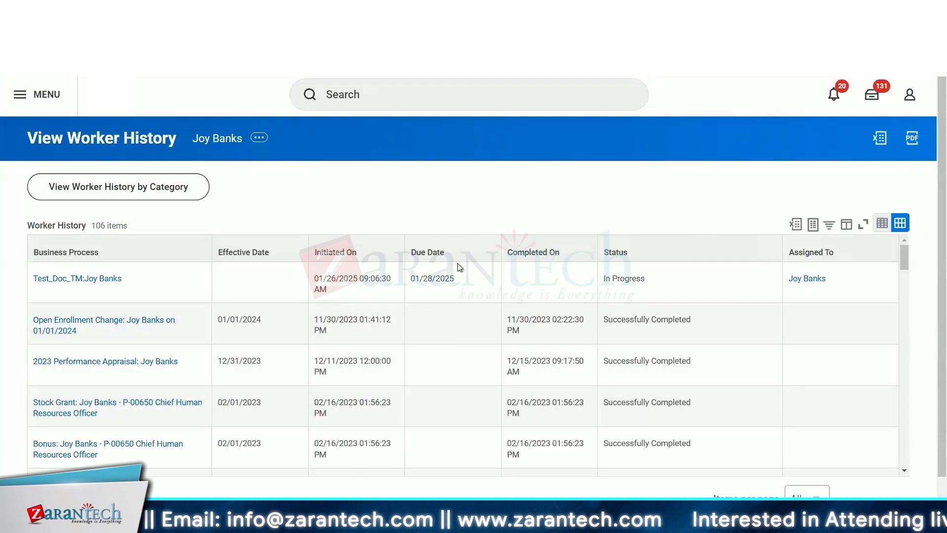
scroll(458, 362, "down", 1)
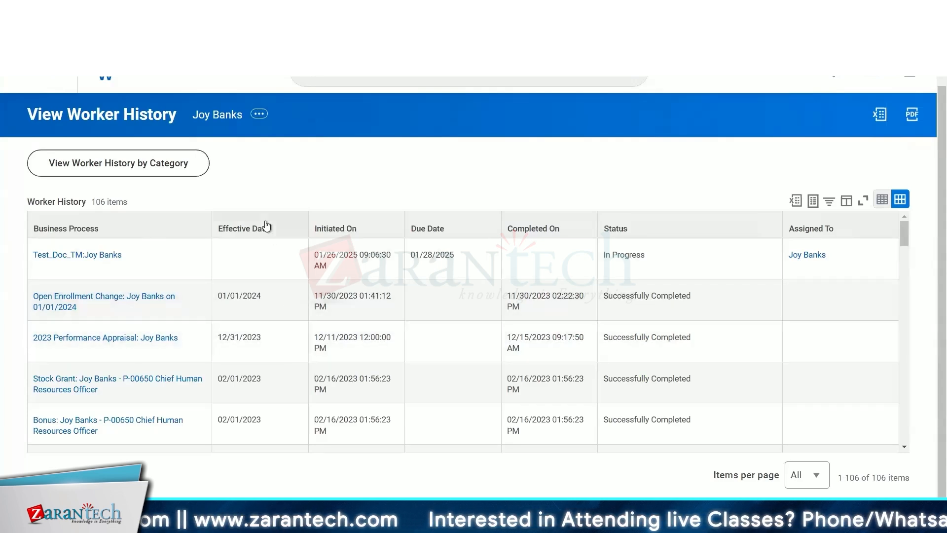
left_click(266, 226)
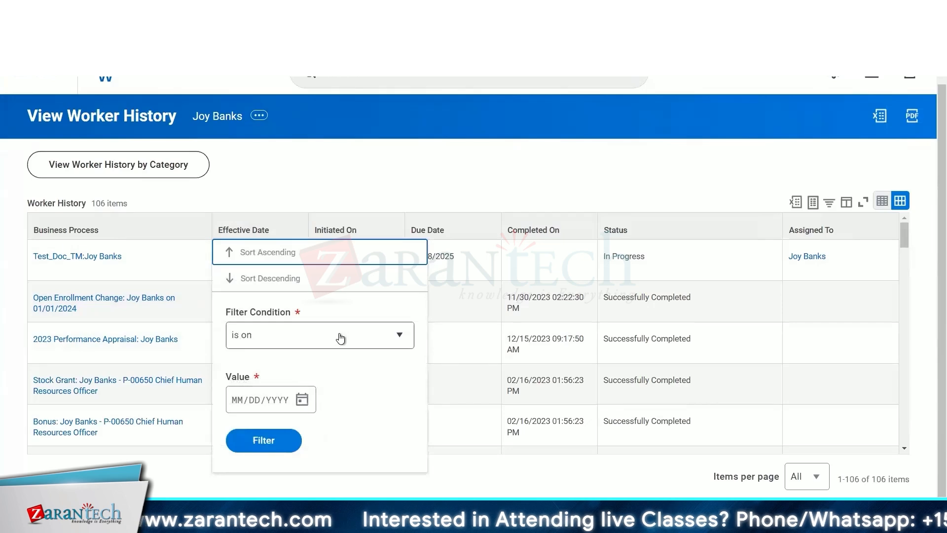
left_click(340, 338)
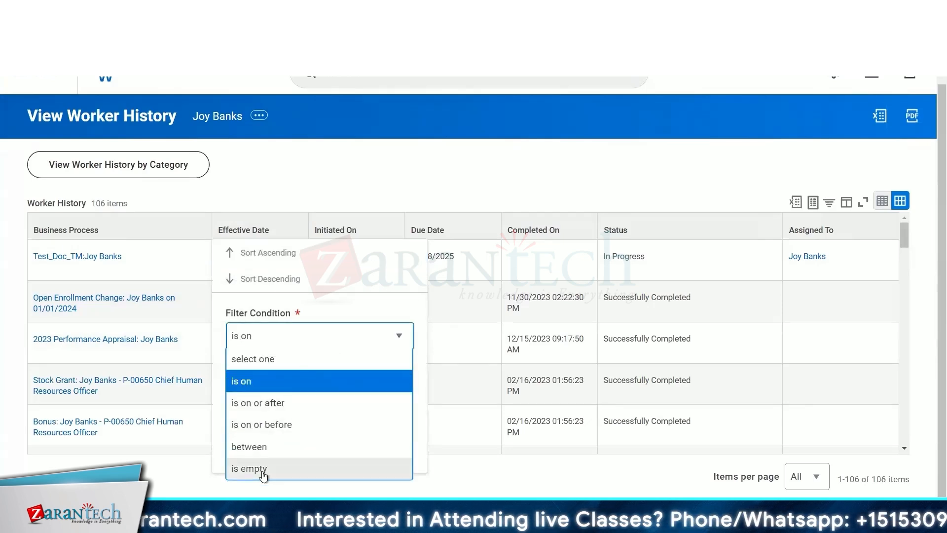
left_click(263, 469)
left_click(268, 370)
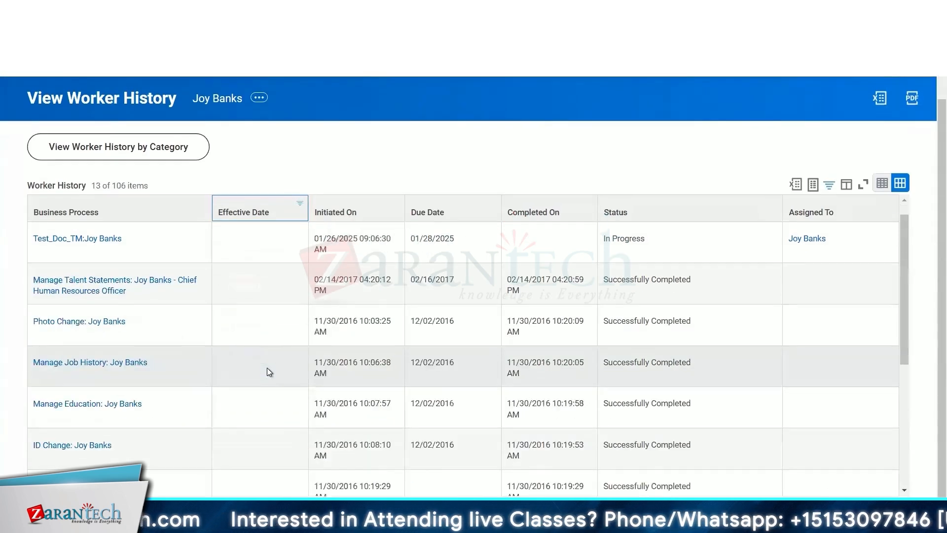
- Scroll through the filtered worker history entries that have no effective date
scroll(267, 369, "down", 3)
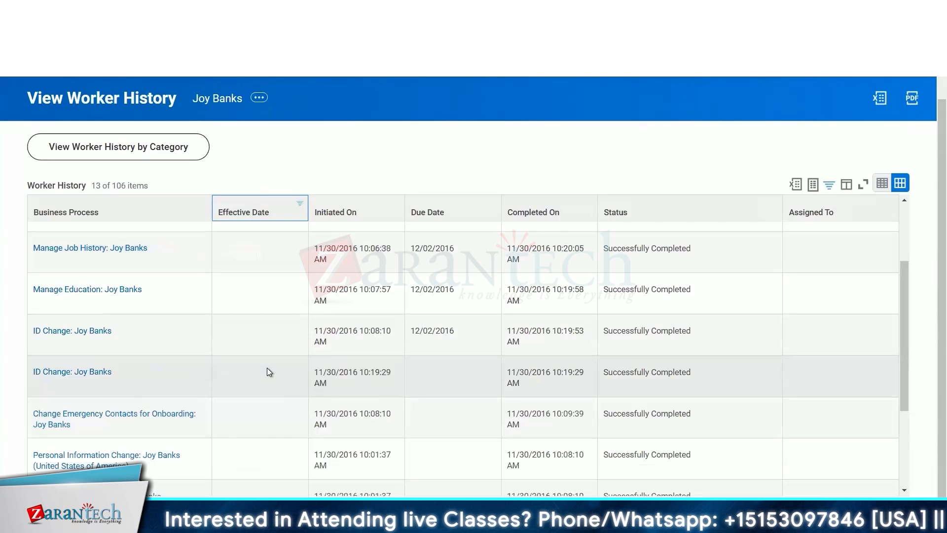
scroll(267, 369, "down", 3)
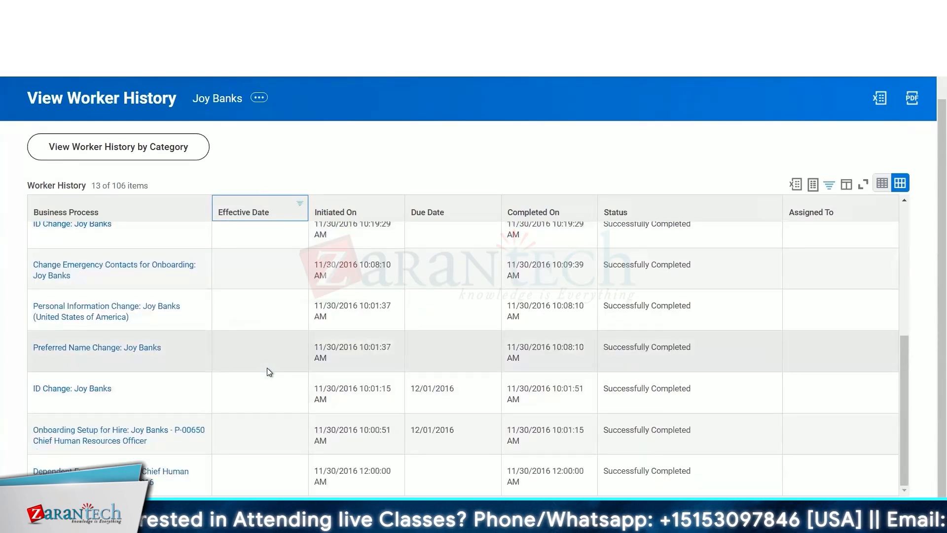
scroll(267, 368, "up", 3)
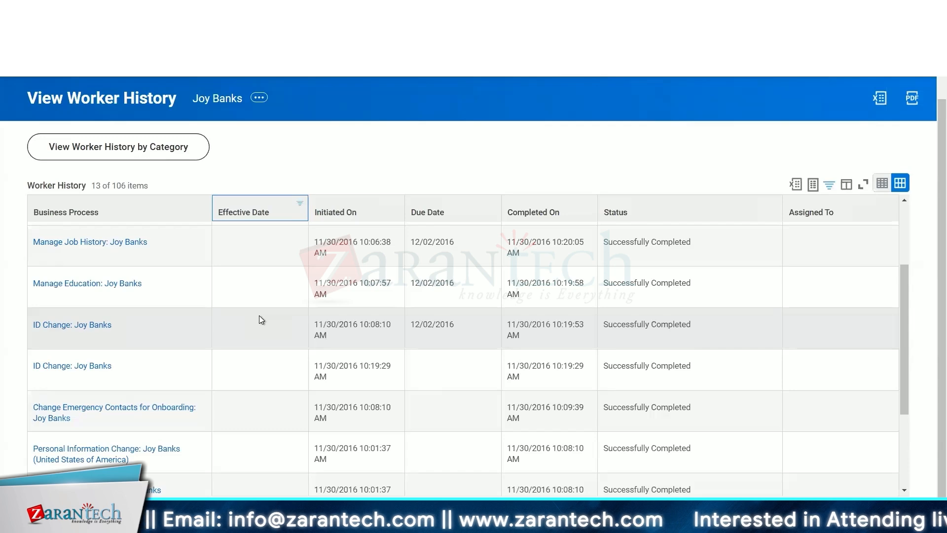
scroll(259, 316, "down", 3)
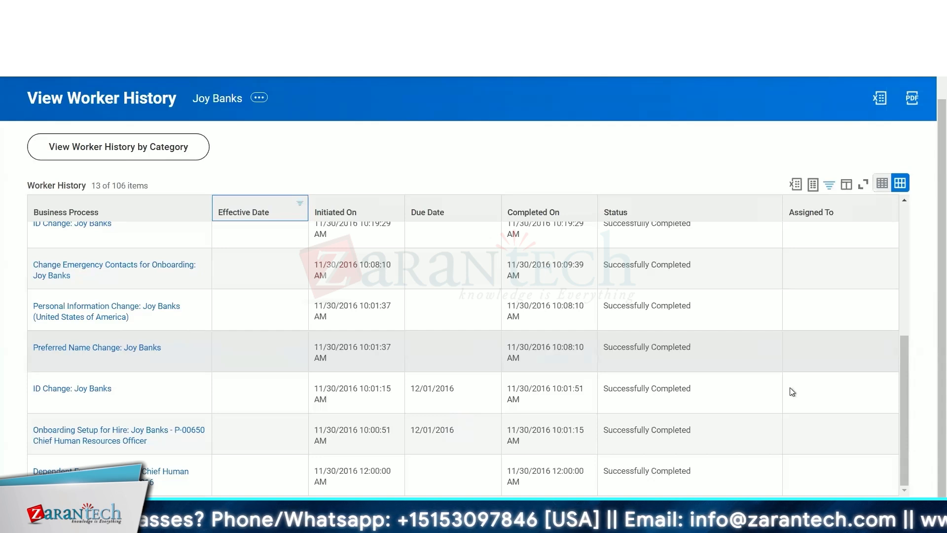
left_click(907, 521)
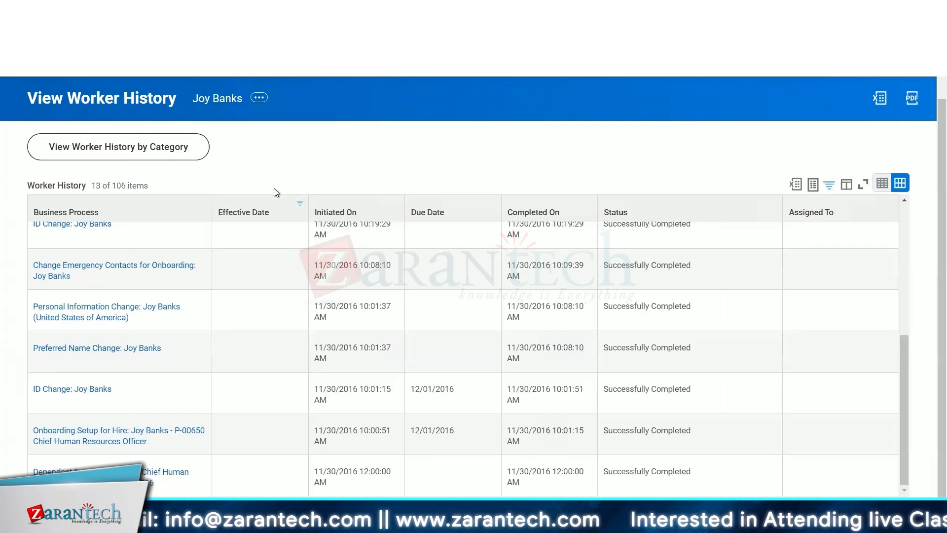
scroll(447, 170, "up", 1)
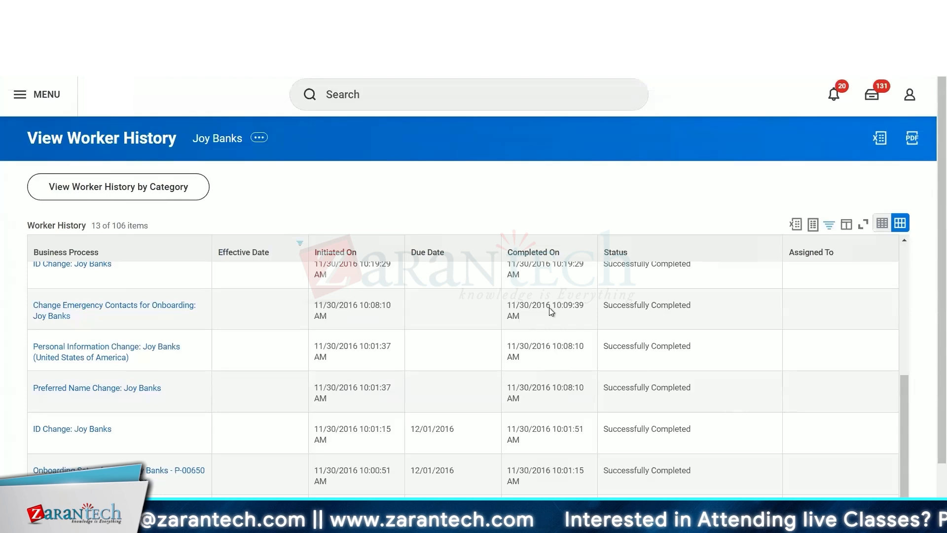
scroll(569, 345, "up", 5)
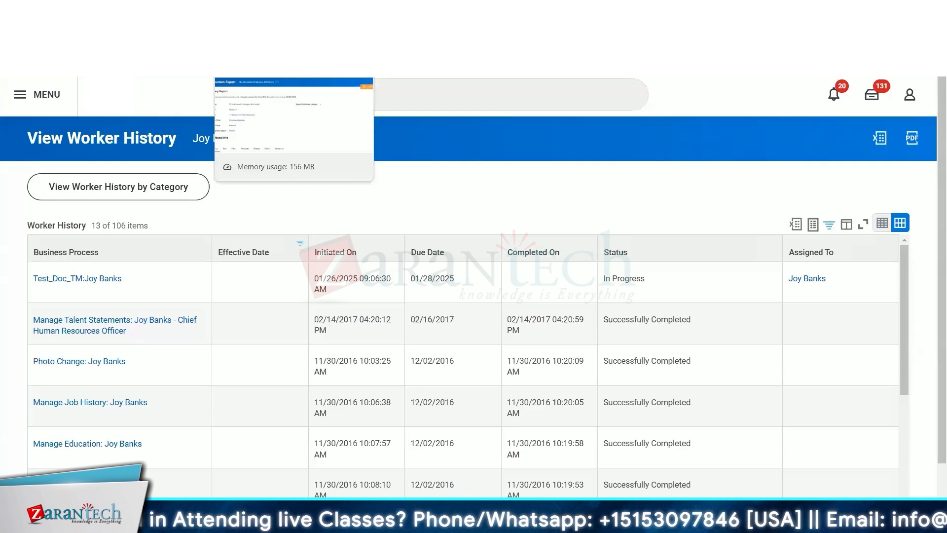
left_click(281, 12)
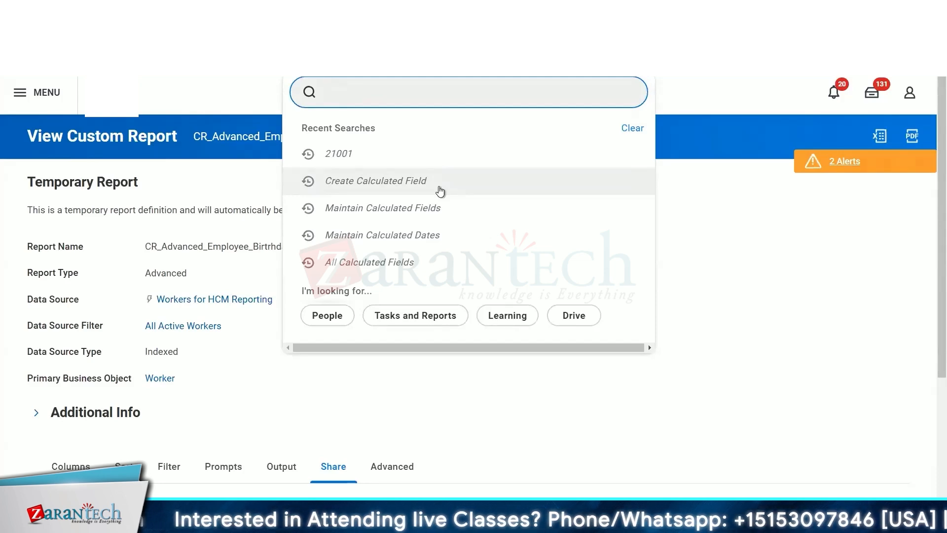
left_click(441, 191)
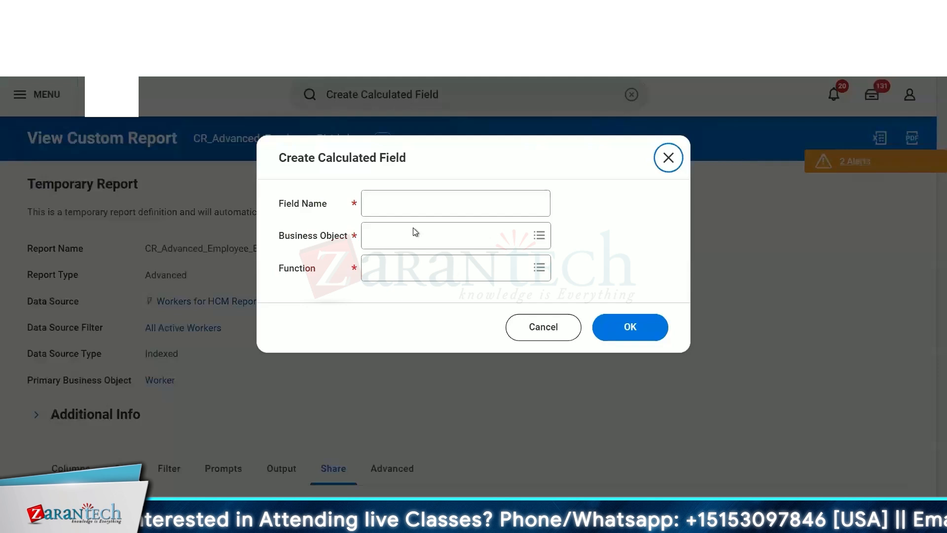
left_click(547, 336)
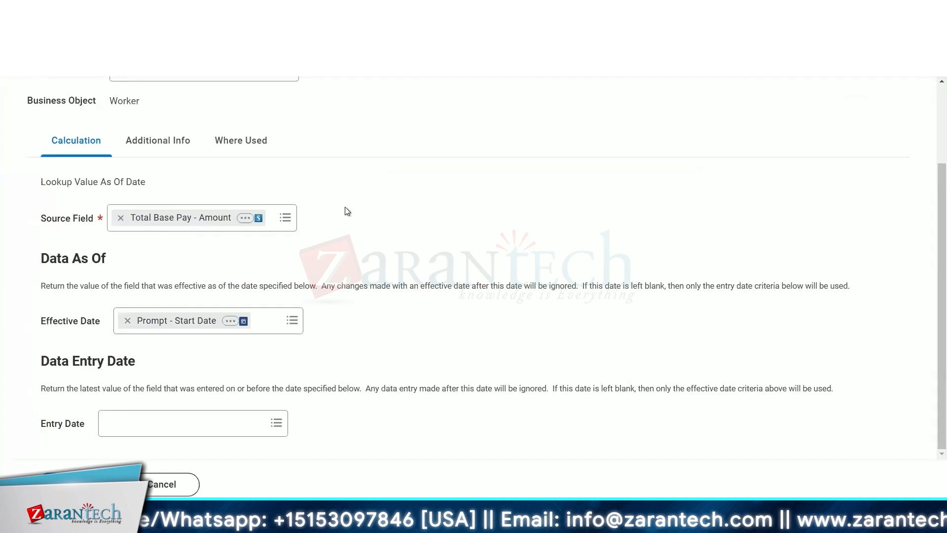
- Examine the LVAOD Base Pay calculated field's source field, effective date and entry date settings
scroll(288, 225, "up", 3)
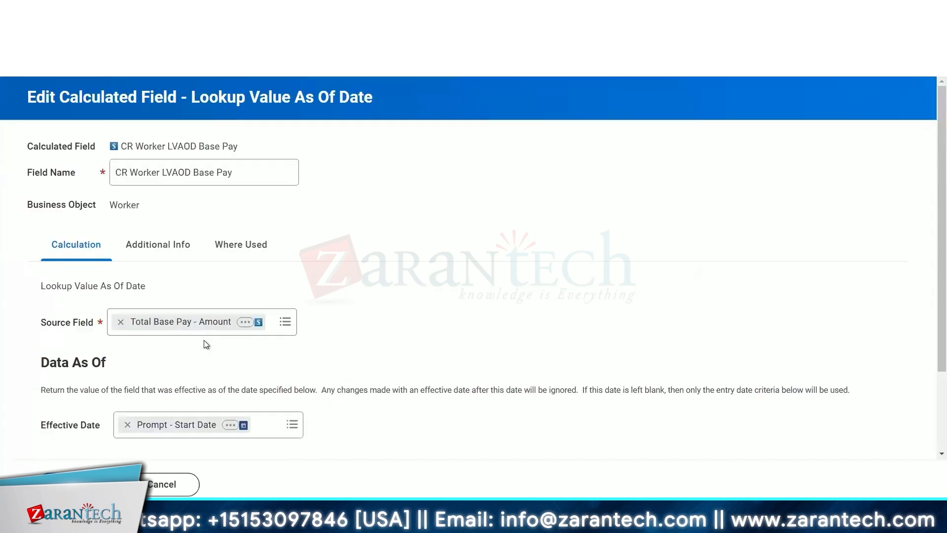
scroll(335, 266, "down", 3)
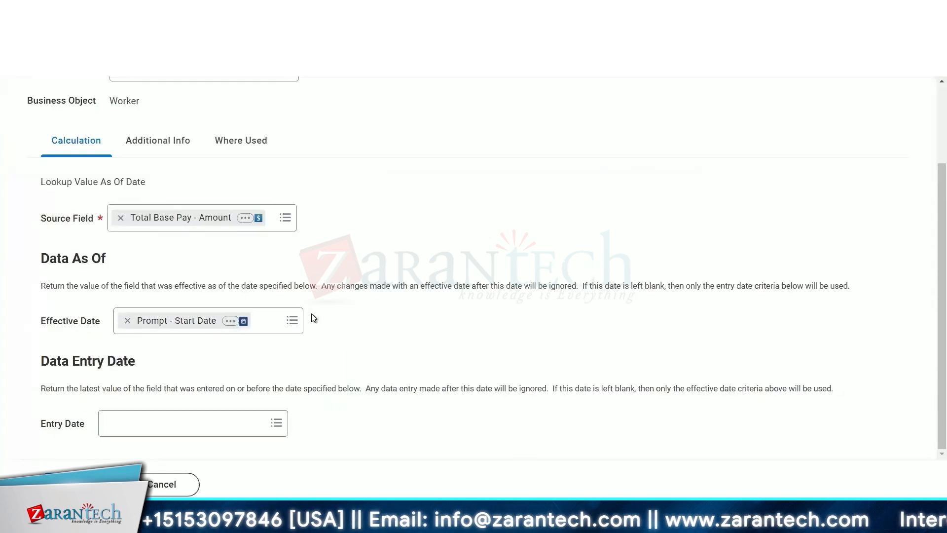
scroll(300, 407, "up", 3)
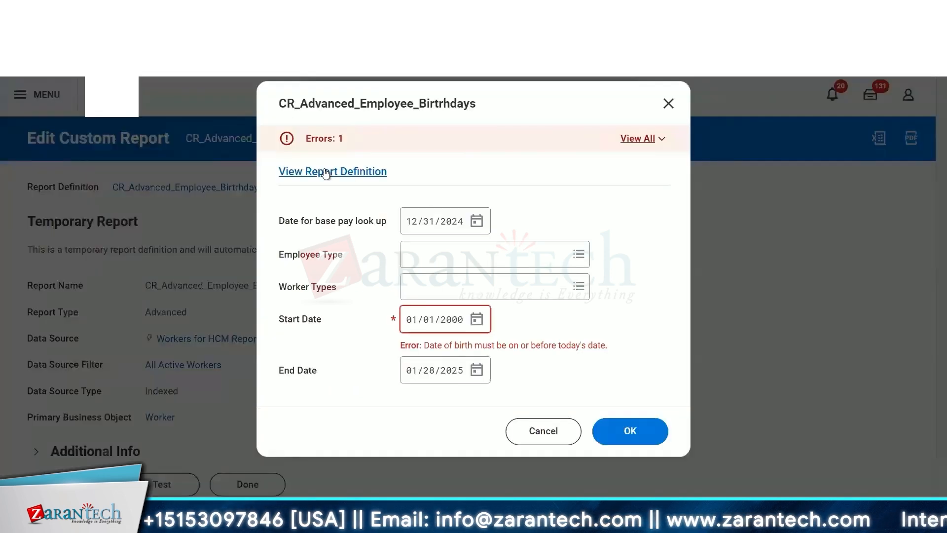
- Leave the report prompts, discarding changes, and scroll through the report definition's columns
left_click(325, 172)
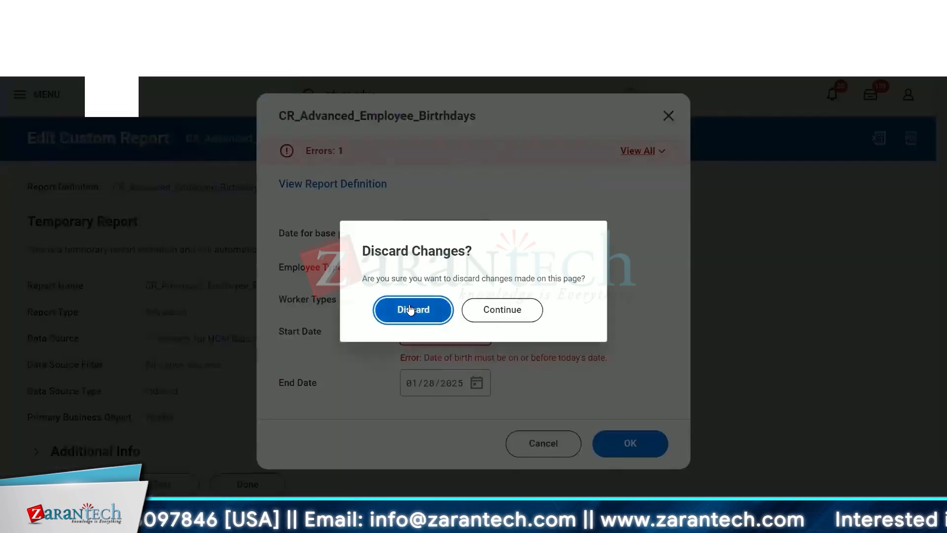
left_click(411, 309)
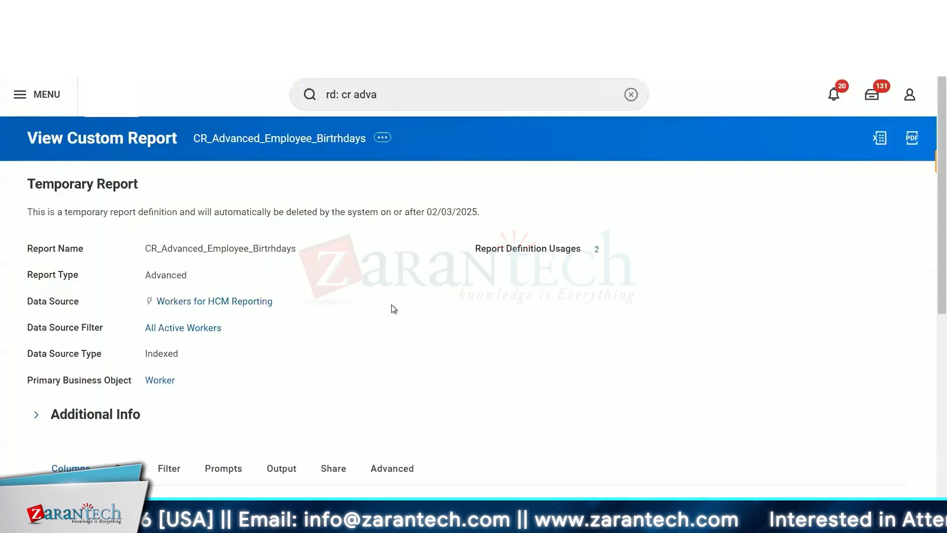
scroll(393, 308, "down", 5)
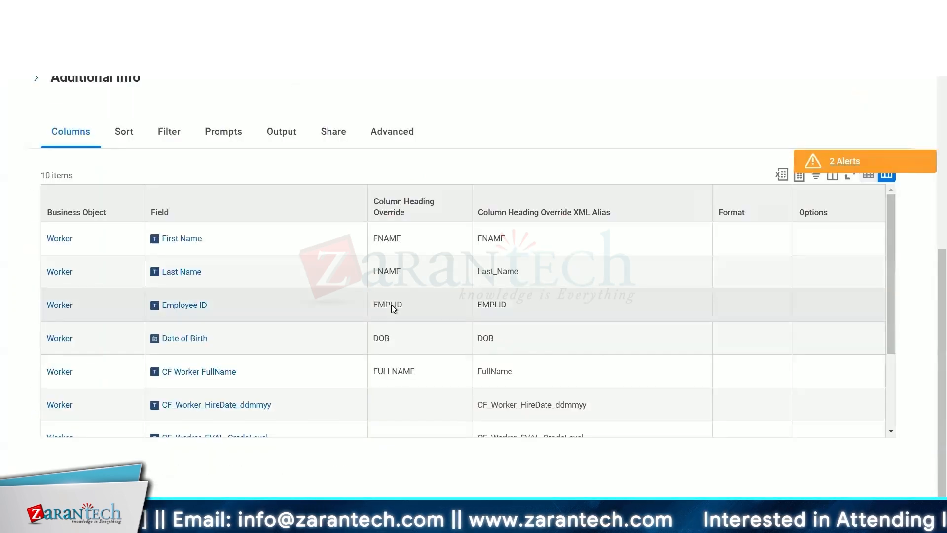
scroll(392, 304, "down", 3)
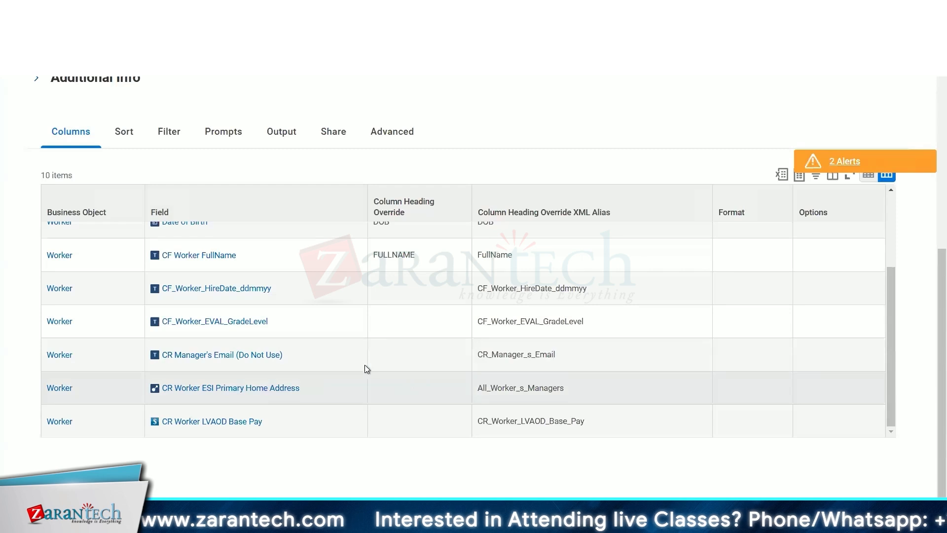
scroll(364, 365, "up", 3)
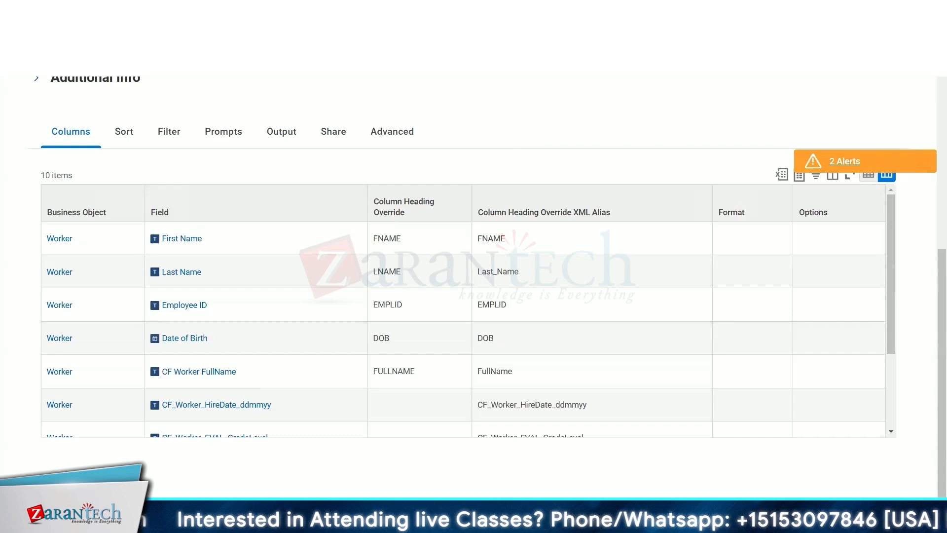
- Switch to the worker history tab and remove the Effective Date column filter
key("ctrl+Tab")
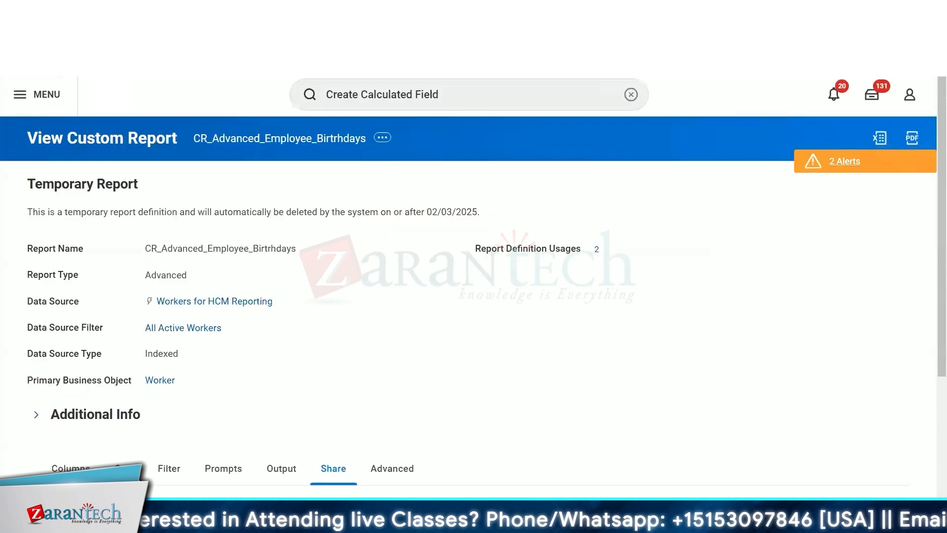
key("ctrl+Tab")
scroll(235, 274, "down", 5)
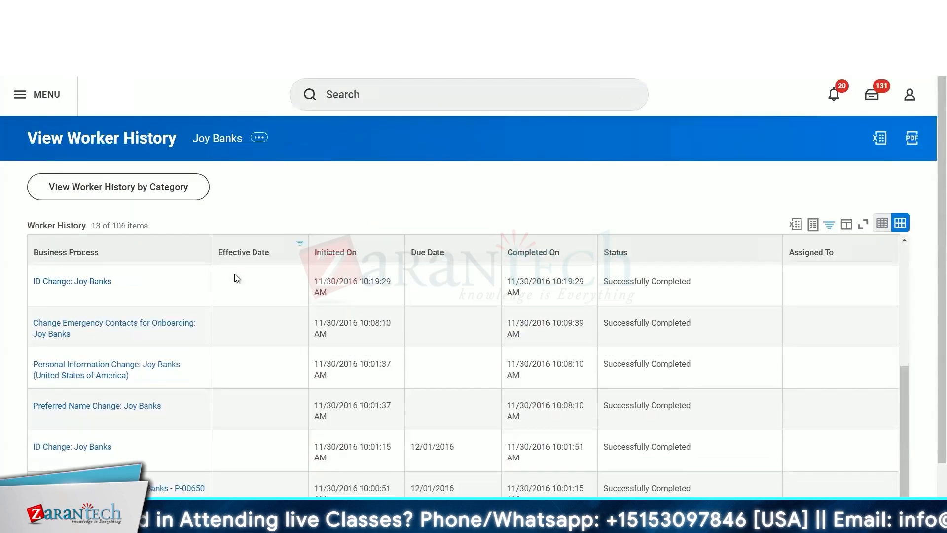
left_click(244, 250)
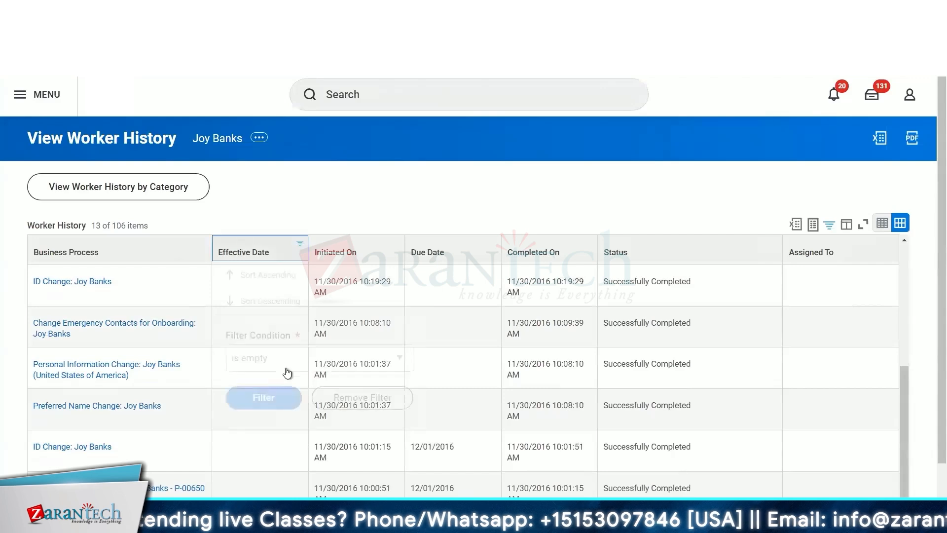
left_click(345, 398)
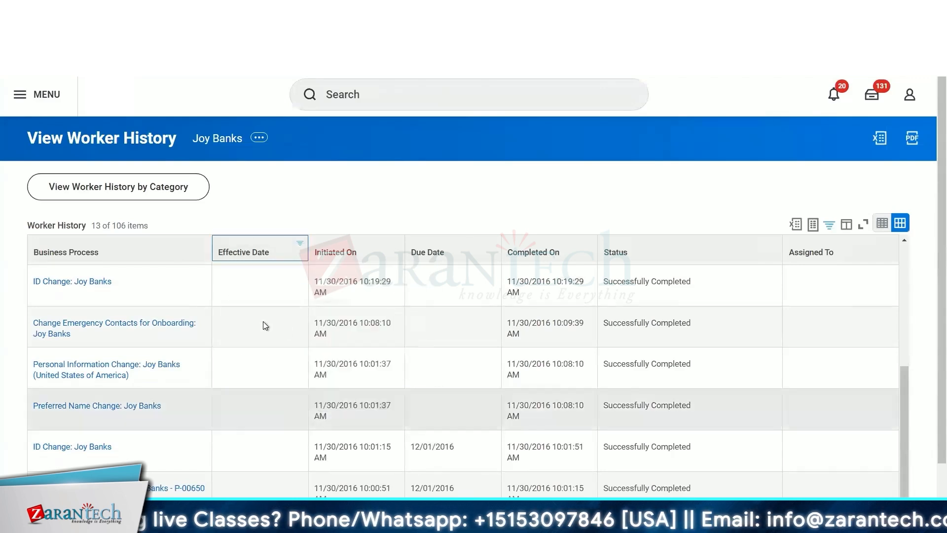
- Try to filter the worker history's Business Process column by searching for "comp"
scroll(286, 327, "down", 3)
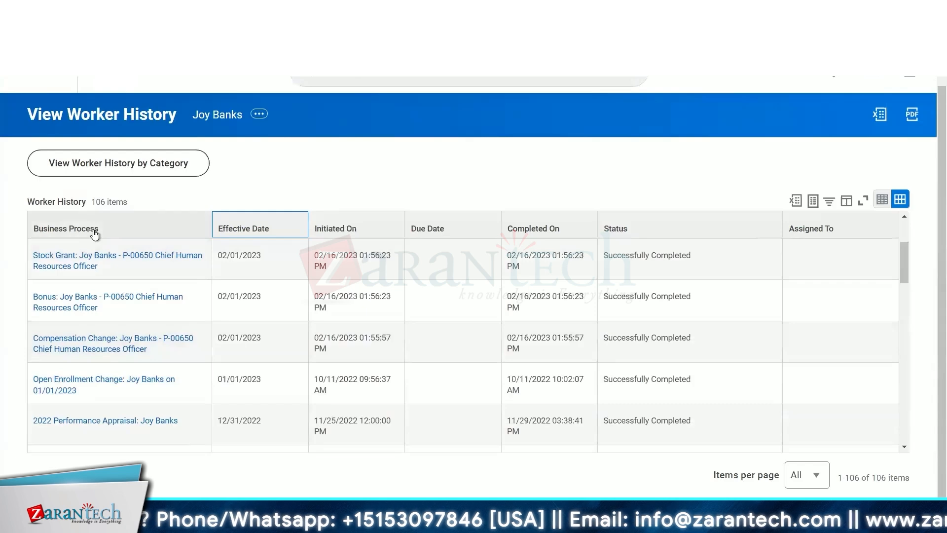
left_click(88, 228)
left_click(80, 395)
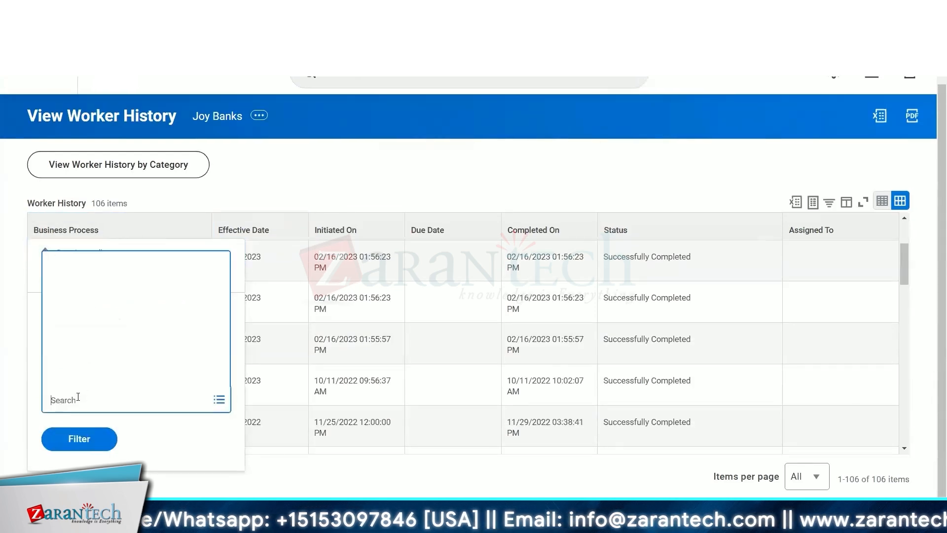
type("comp[")
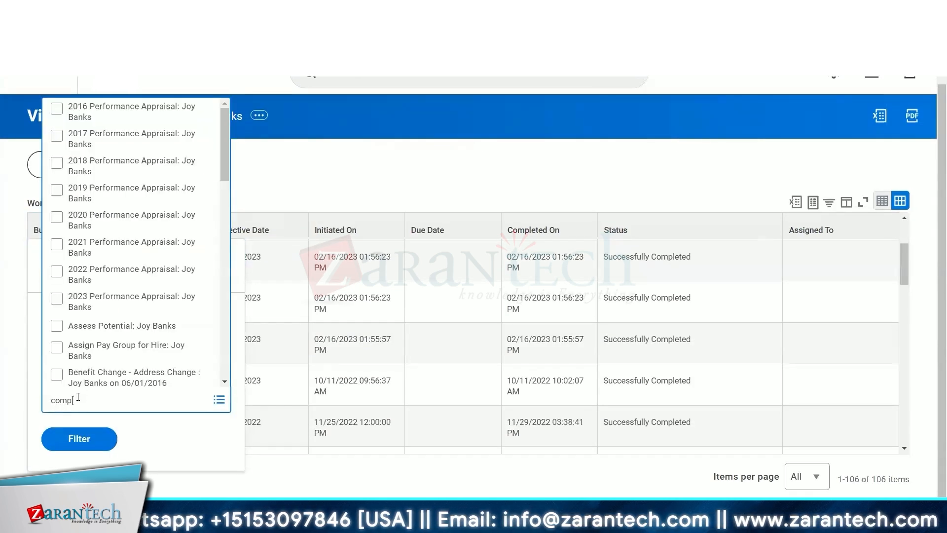
key("Return")
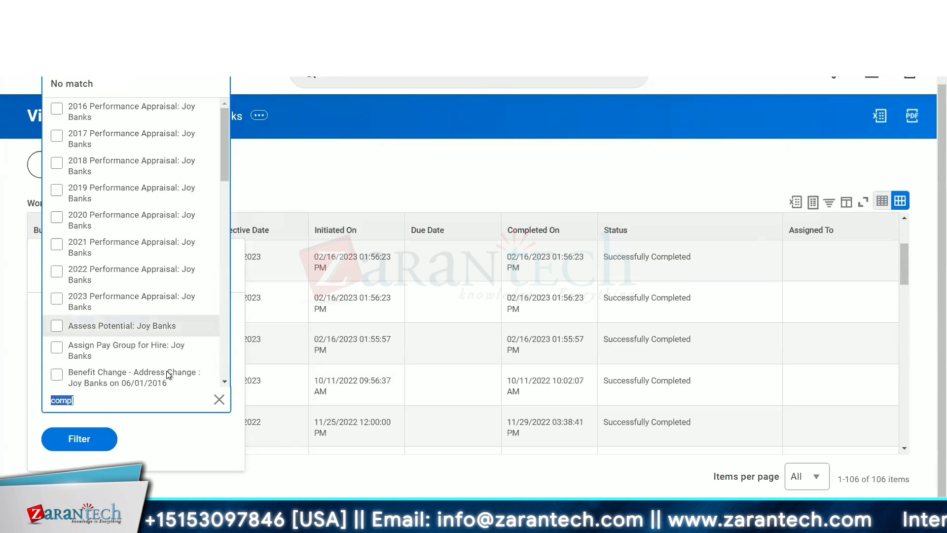
left_click(329, 486)
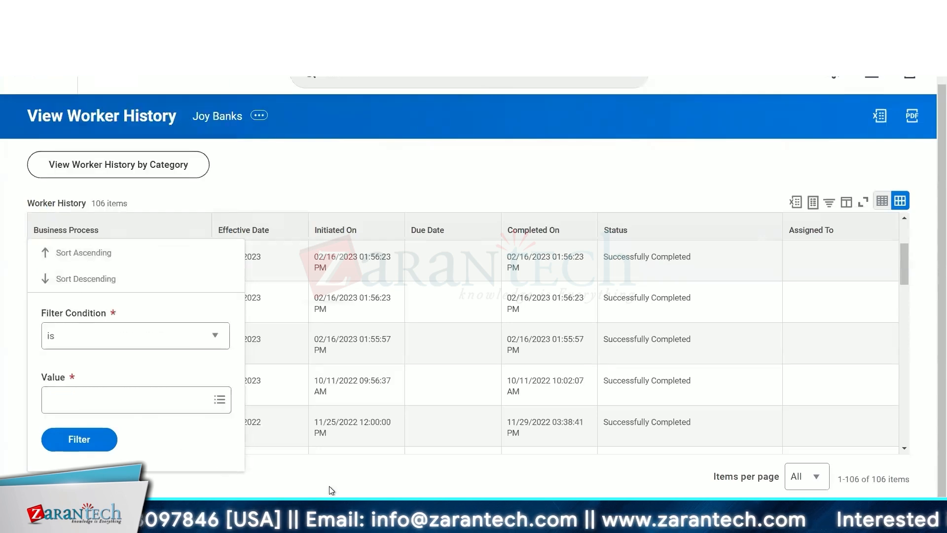
key("Escape")
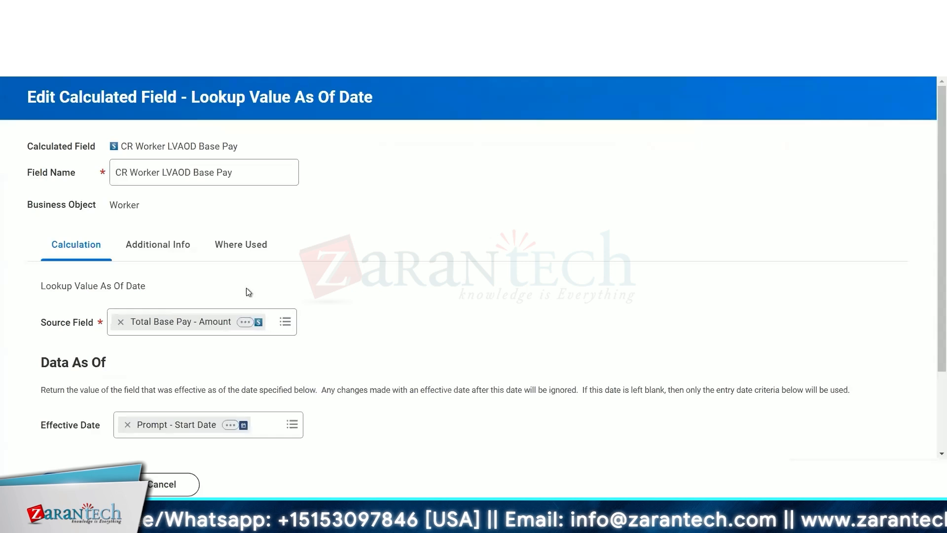
- Highlight the effective date of the latest Stock Grant entry in the worker history
scroll(319, 319, "down", 2)
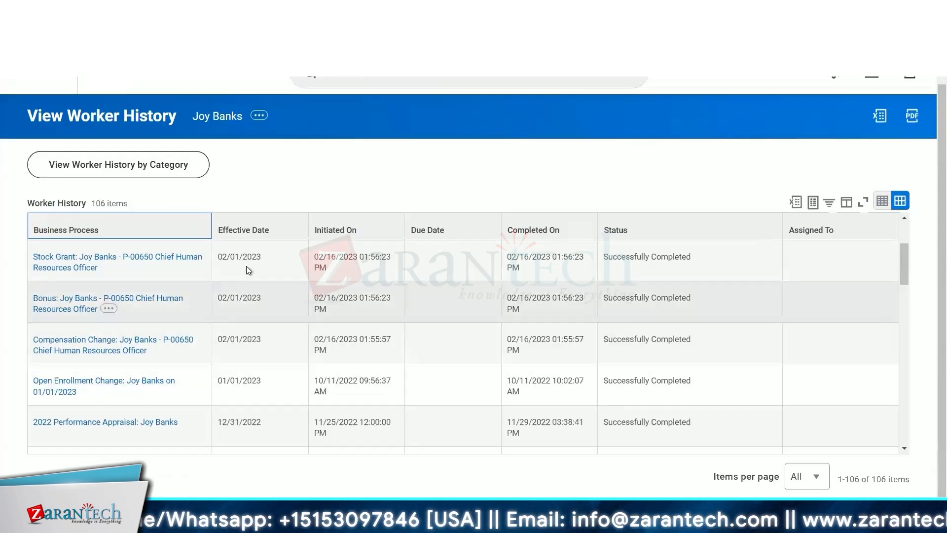
left_click_drag(262, 253, 208, 257)
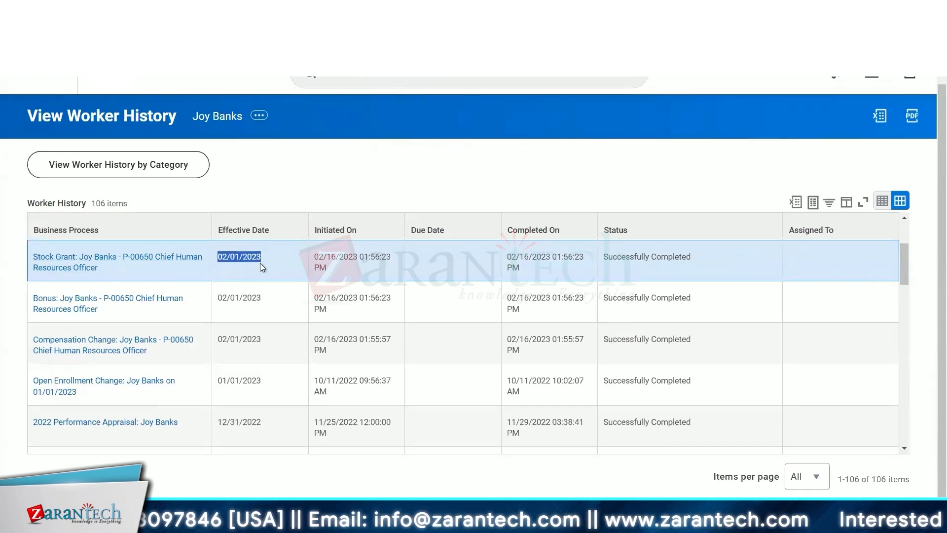
mouse_move(259, 262)
left_mouse_down()
mouse_move(218, 262)
mouse_move(262, 259)
left_mouse_up()
left_click(218, 262)
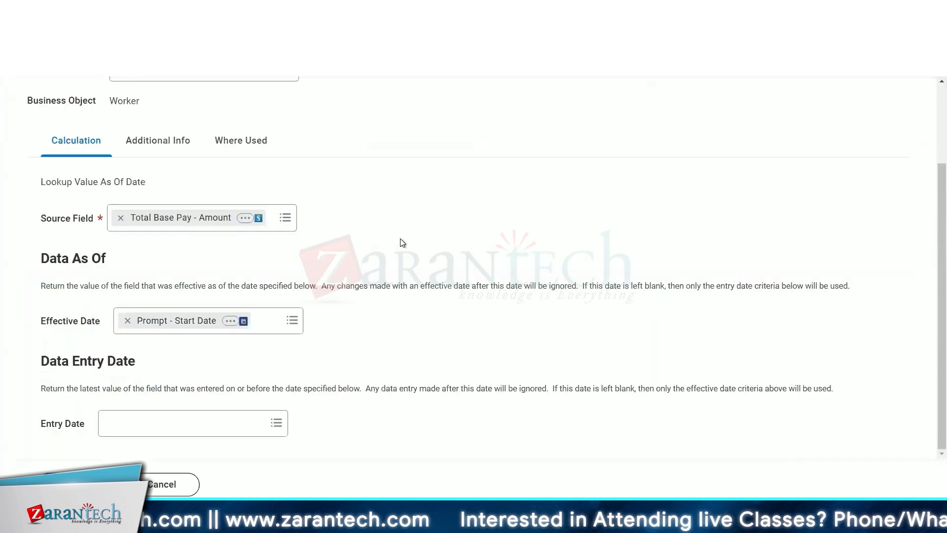
- Examine the LVAOD Base Pay calculated field's effective date and entry date settings
scroll(401, 239, "up", 2)
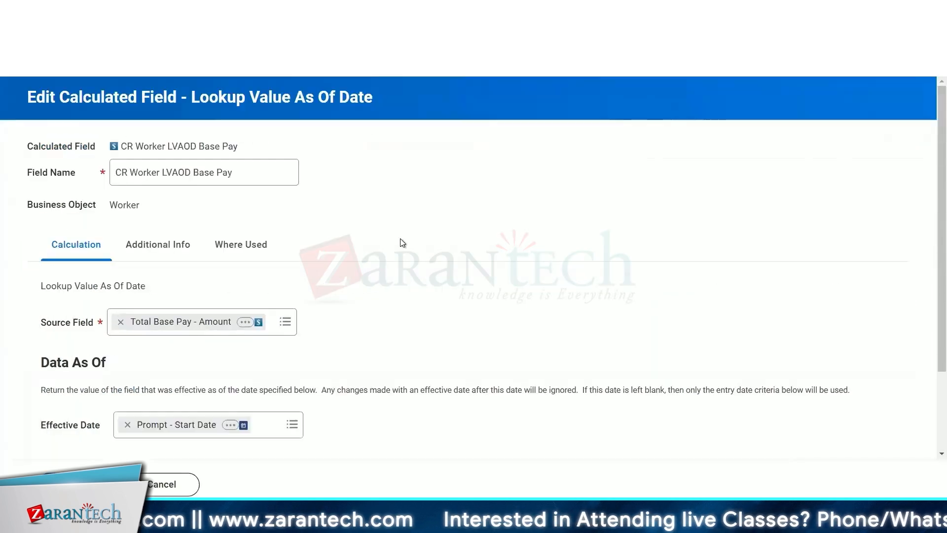
scroll(401, 239, "down", 2)
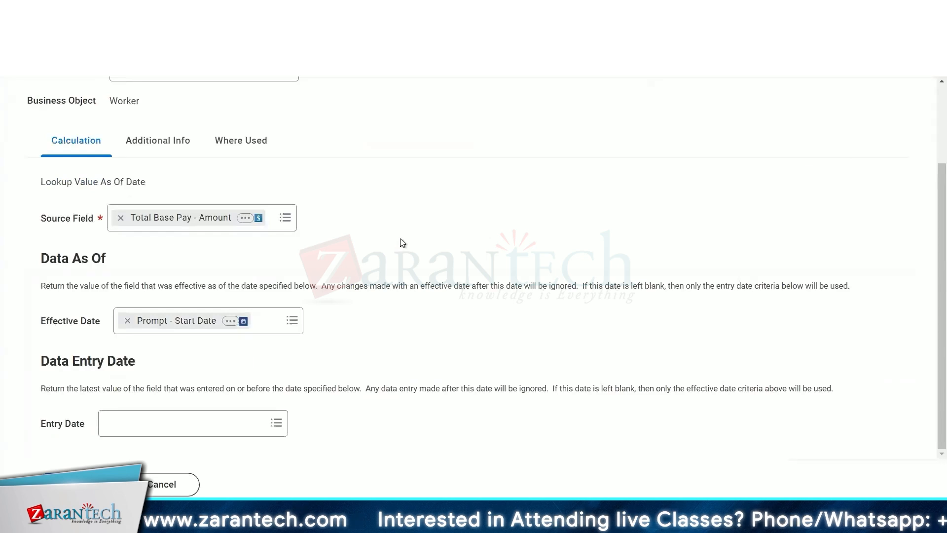
scroll(401, 243, "up", 2)
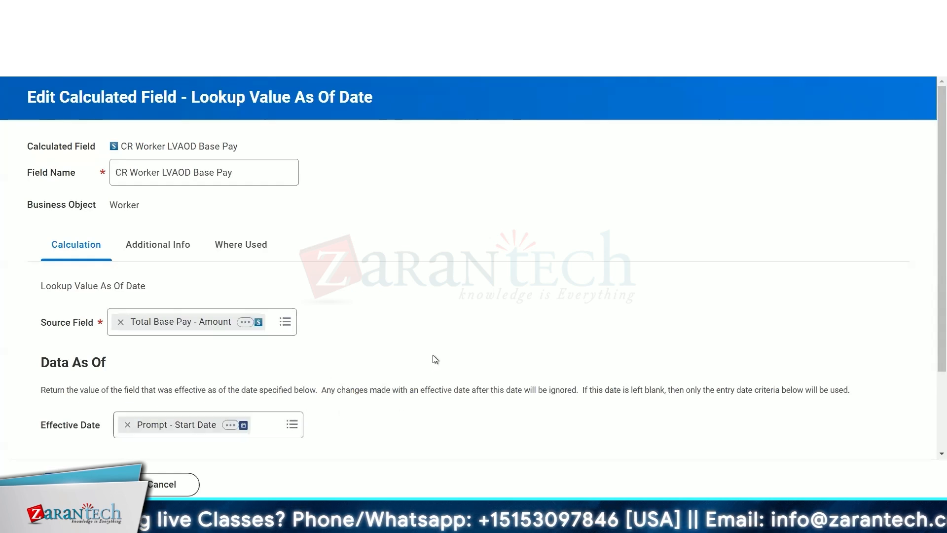
scroll(433, 359, "down", 2)
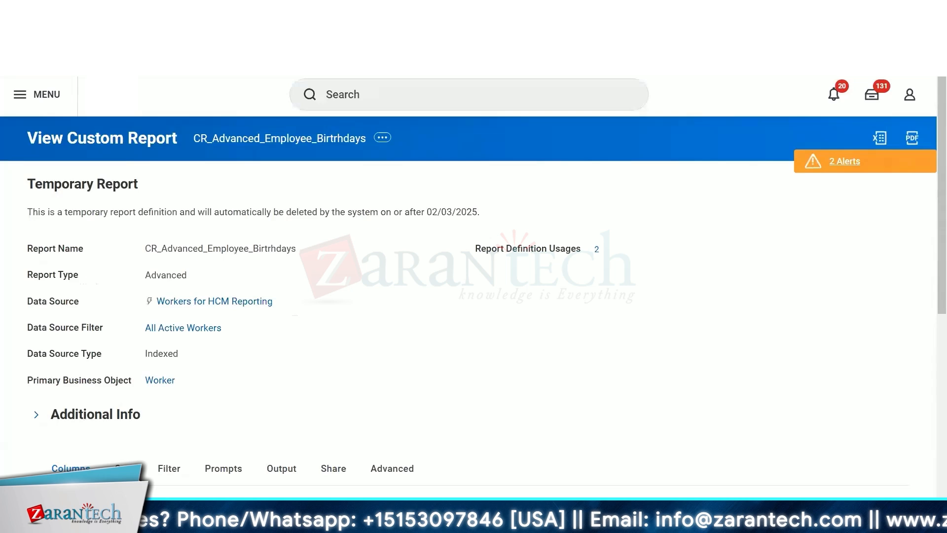
scroll(469, 296, "down", 6)
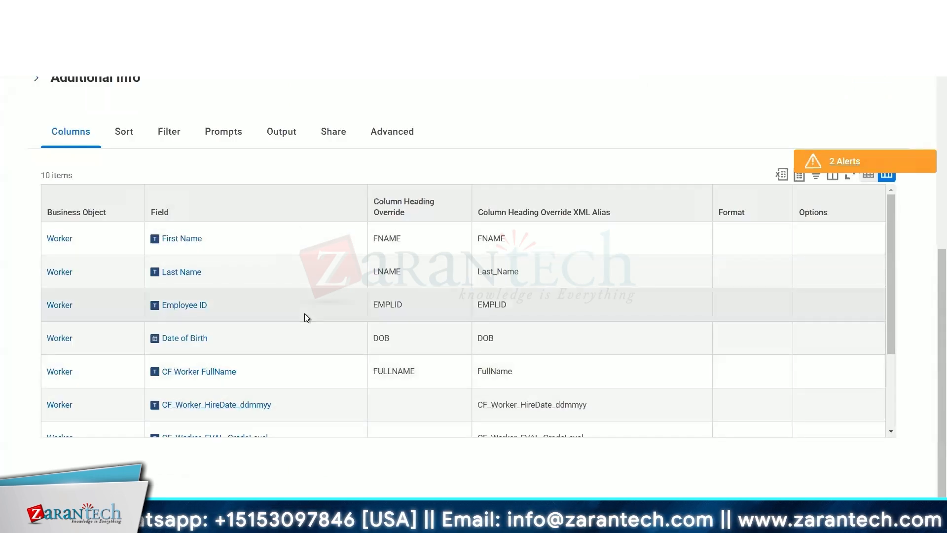
- Review the report definition's columns, filter conditions and prompt defaults
scroll(305, 316, "down", 3)
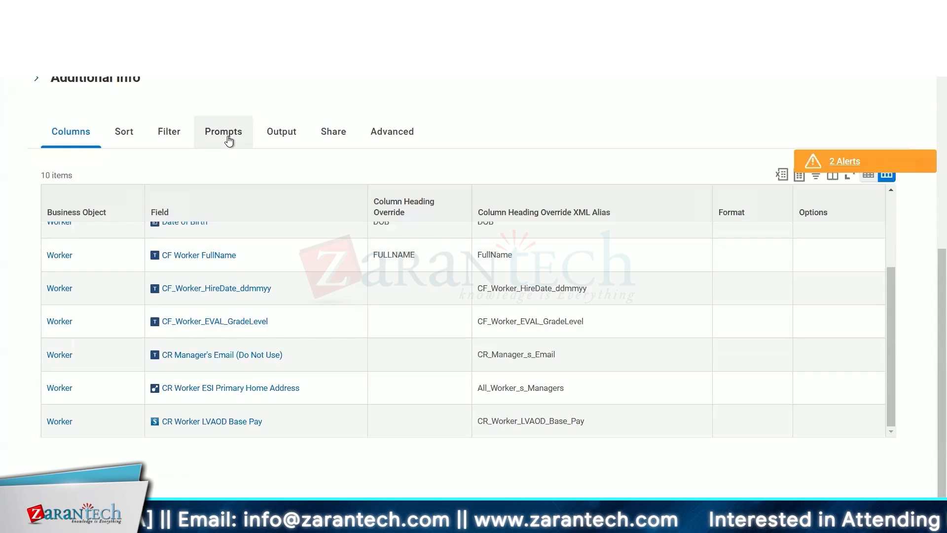
left_click(168, 136)
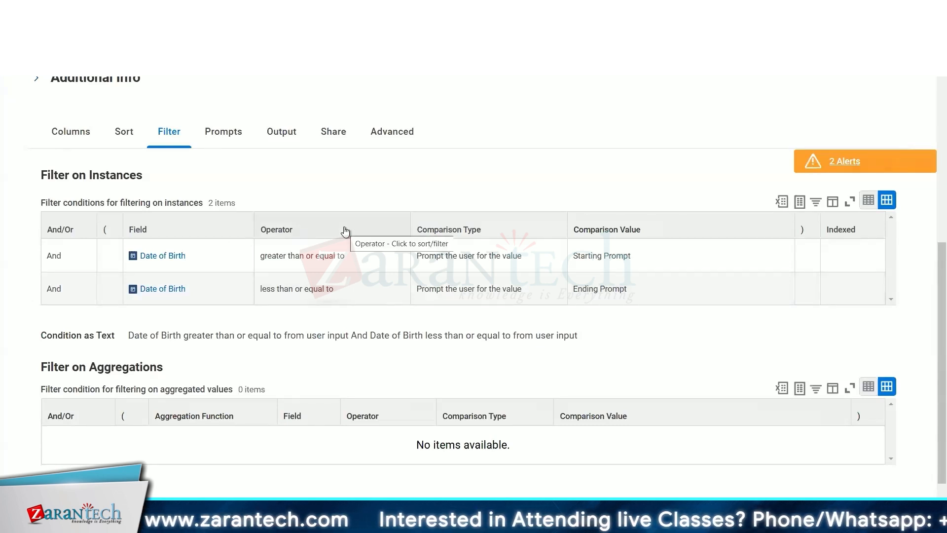
left_click(214, 133)
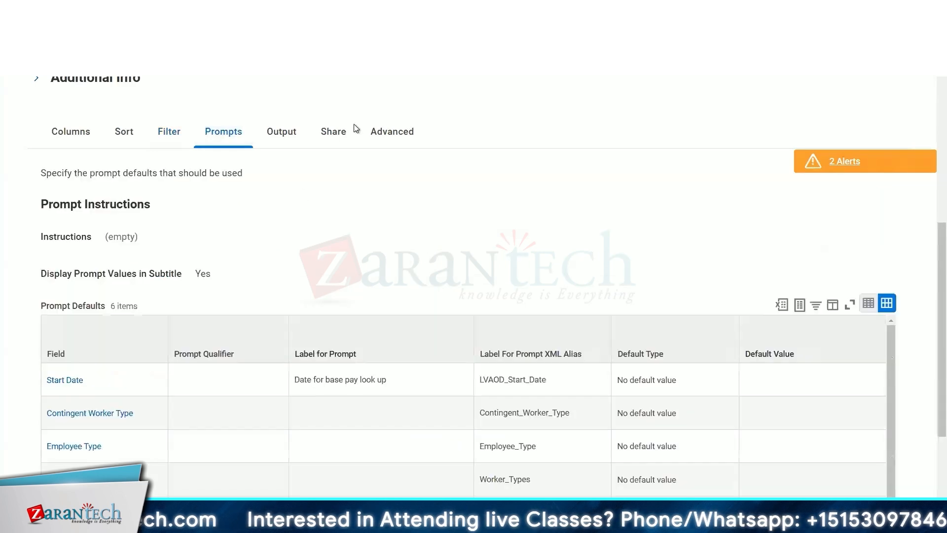
left_click(157, 138)
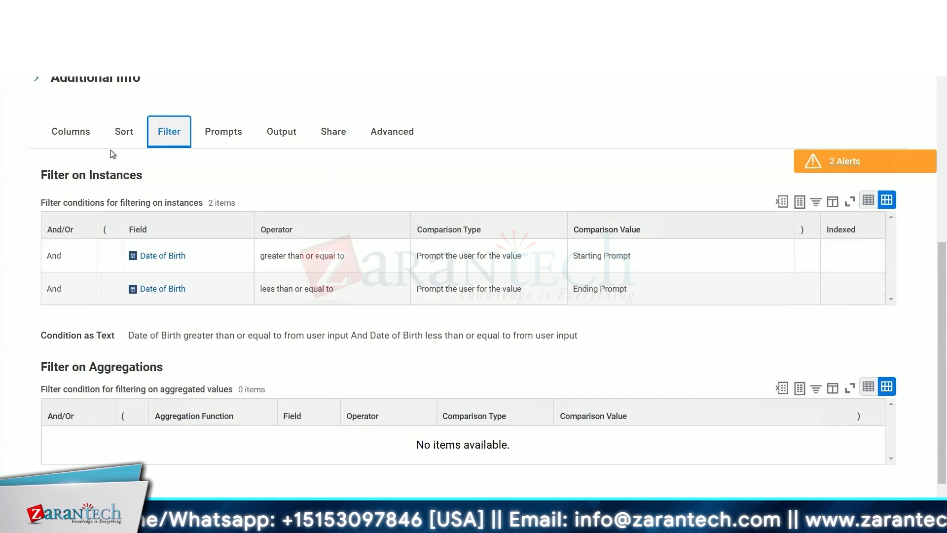
left_click(61, 142)
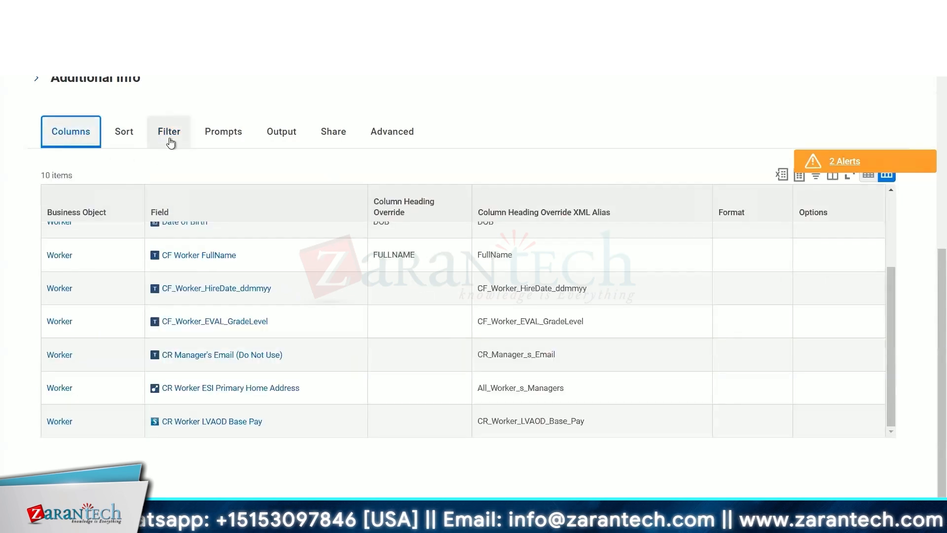
left_click(169, 140)
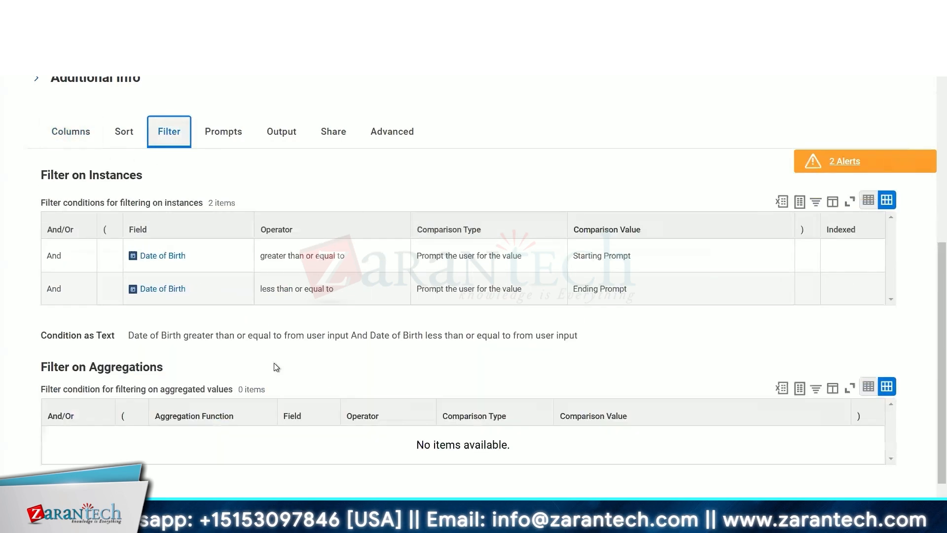
left_click(65, 141)
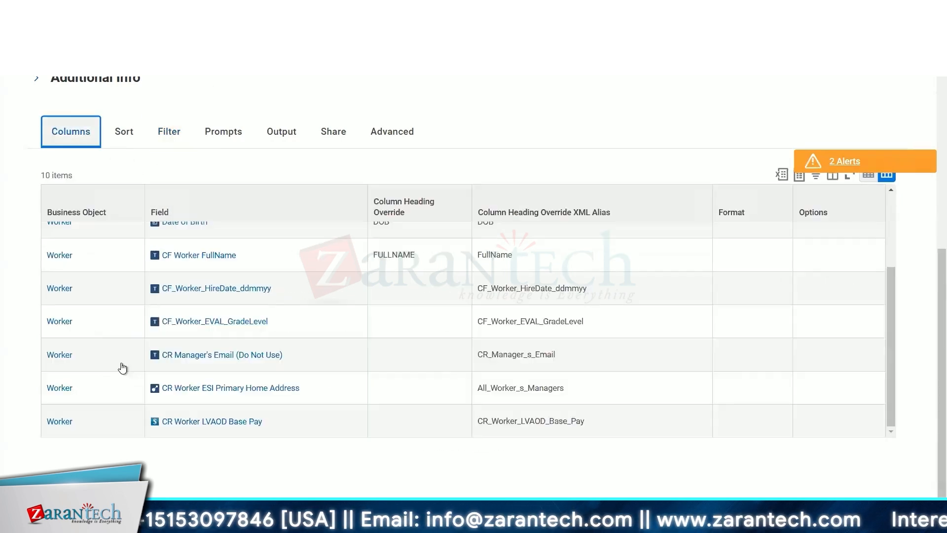
left_click(222, 141)
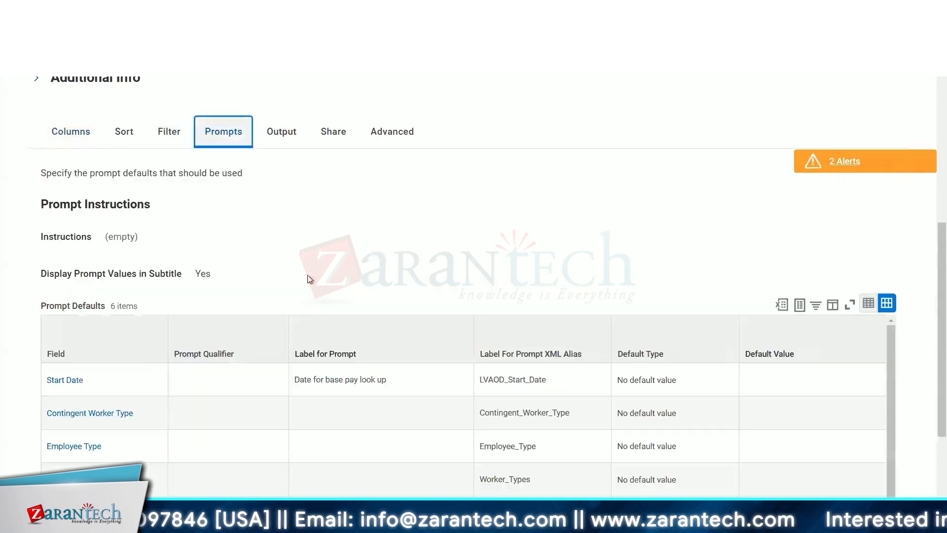
left_click(70, 142)
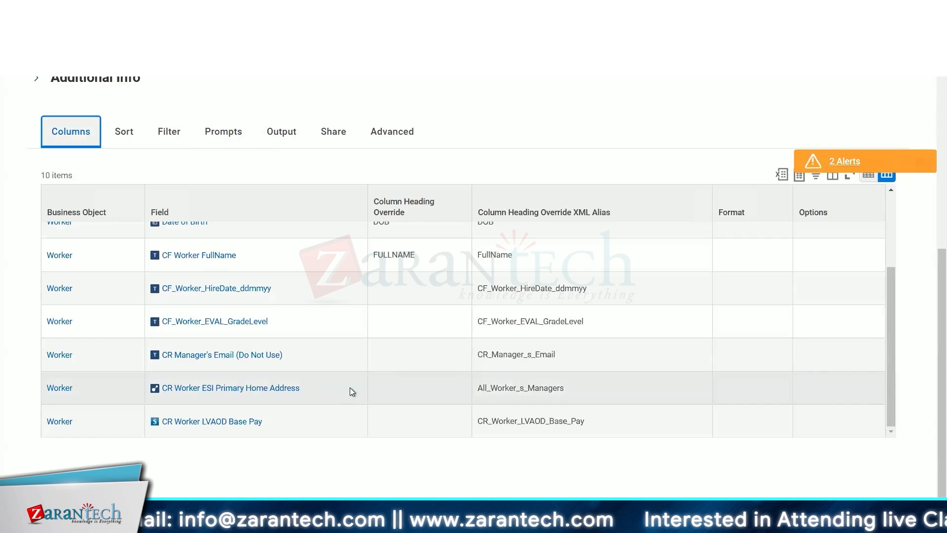
mouse_move(280, 428)
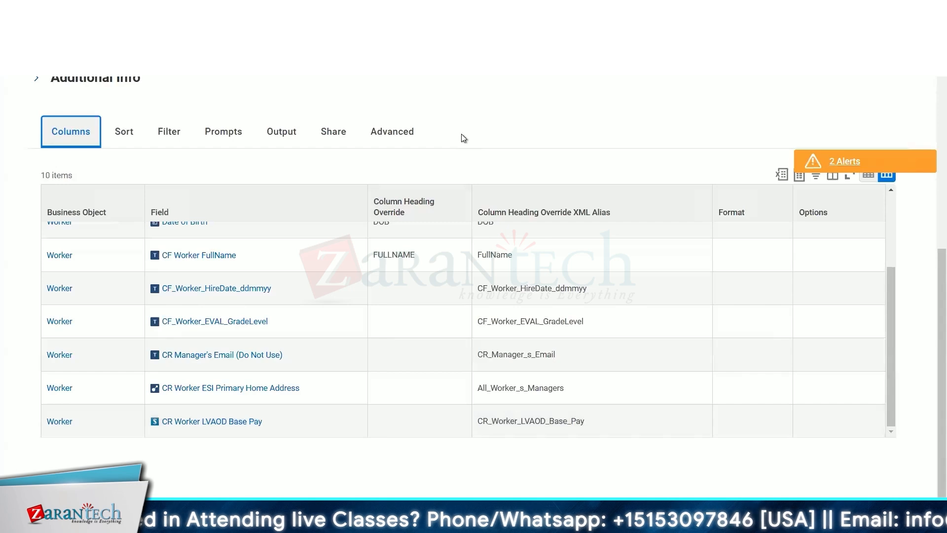
scroll(462, 134, "up", 7)
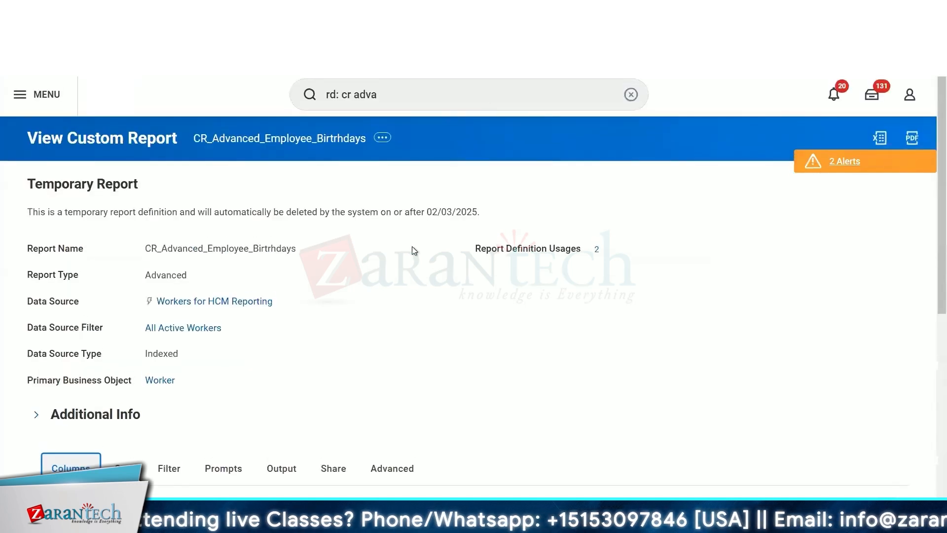